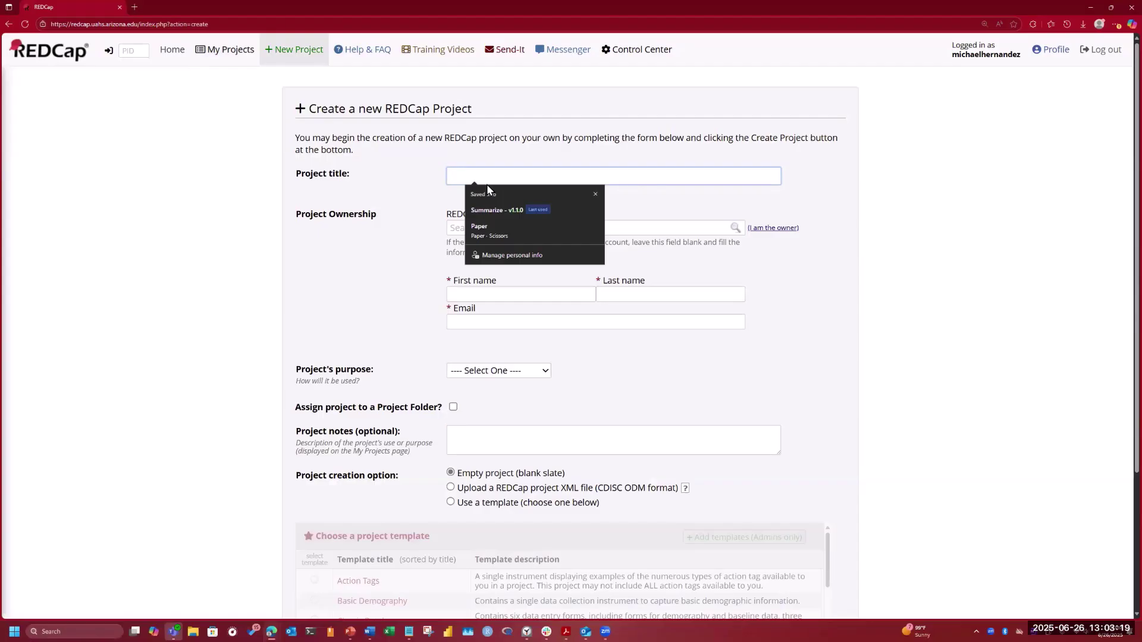
- Enter 'Summarize2 - v1.1.0' as the new project's title
left_click(497, 210)
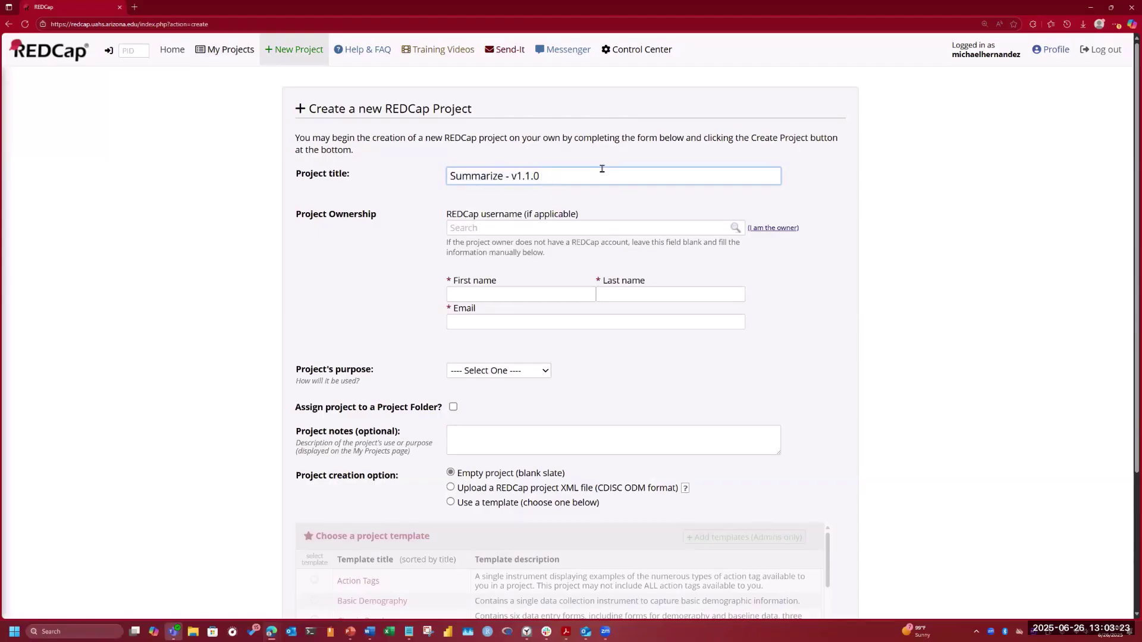
type("2")
type("2")
left_click(569, 170)
key("BackSpace")
left_click(472, 239)
- Search for your own username and pick it as the project owner
left_click(473, 229)
type("mi")
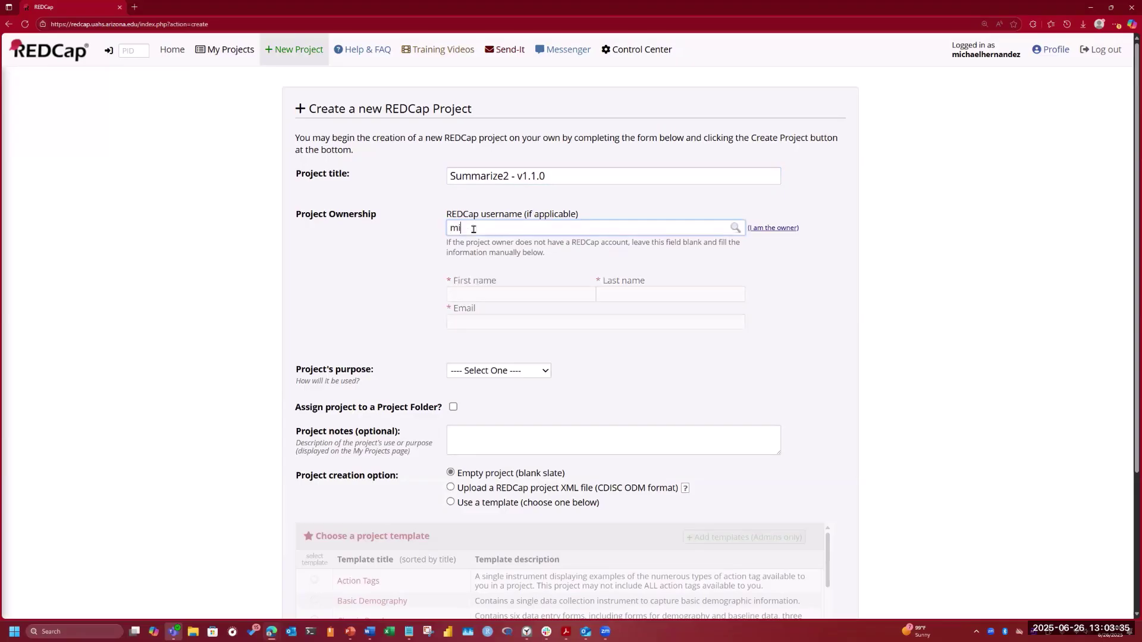
type("chaelher")
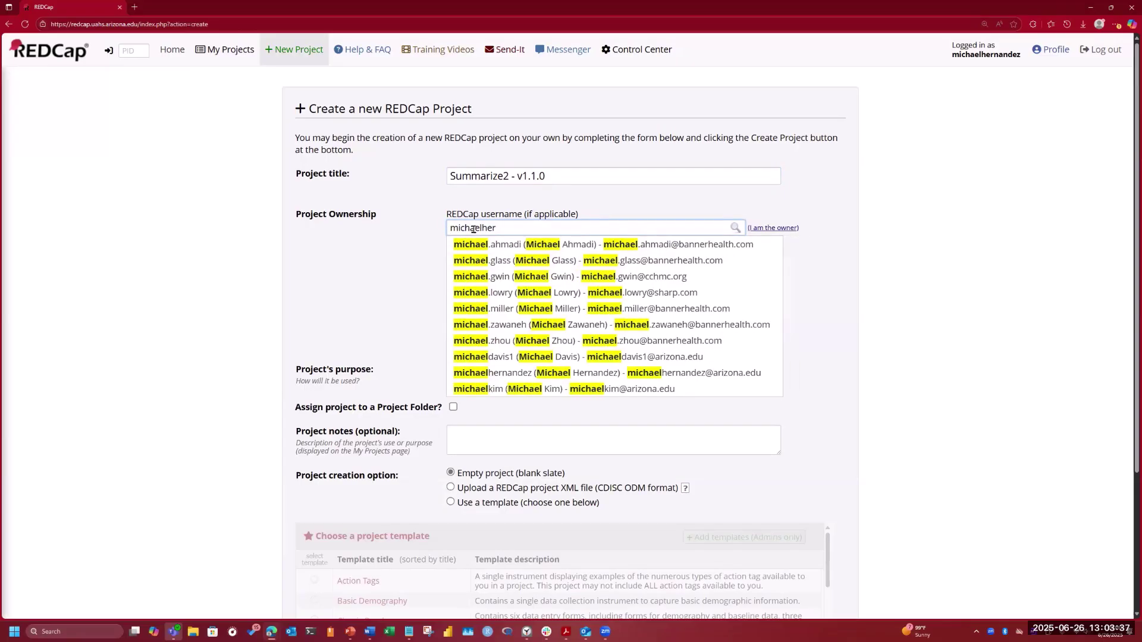
left_click(488, 247)
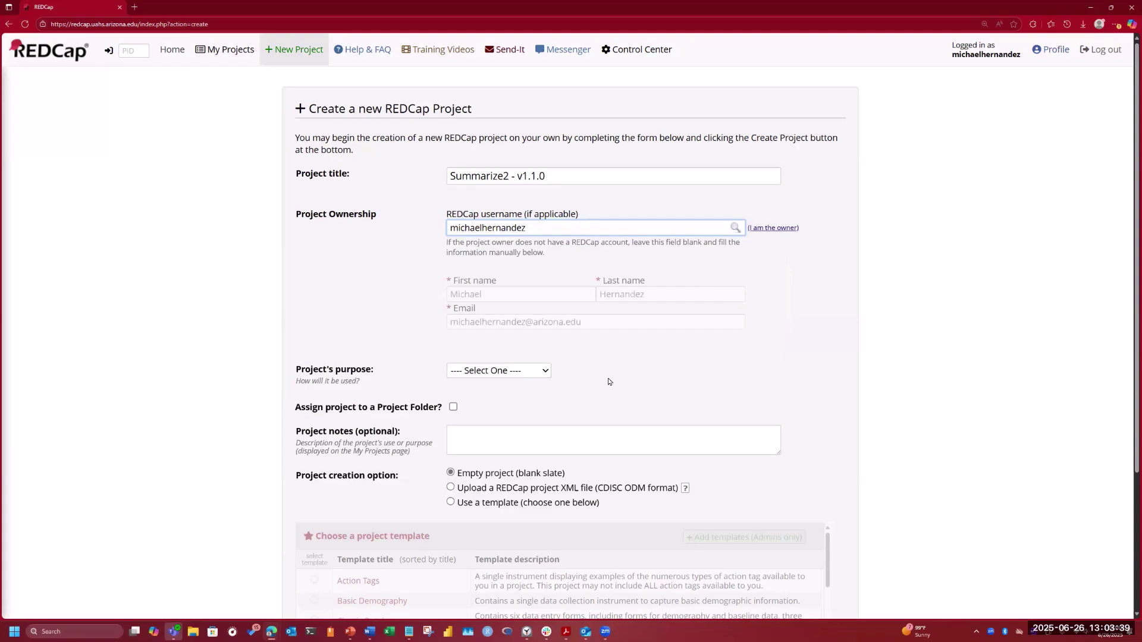
- Set the project purpose to Other, specified as 'demo'
left_click(545, 370)
left_click(493, 466)
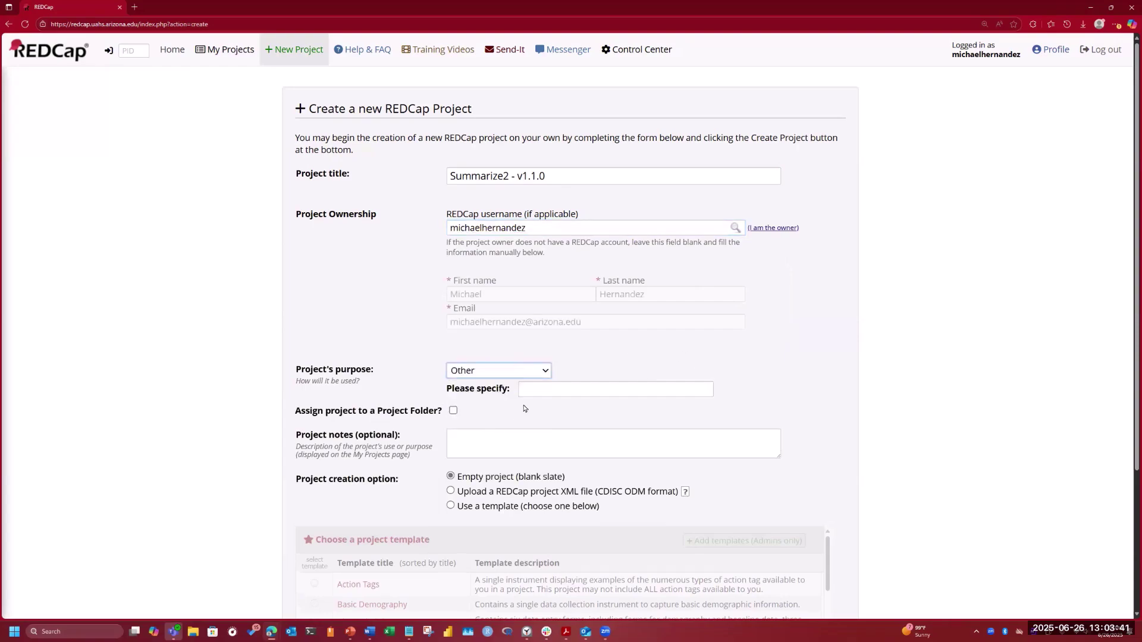
left_click(539, 392)
type("demo")
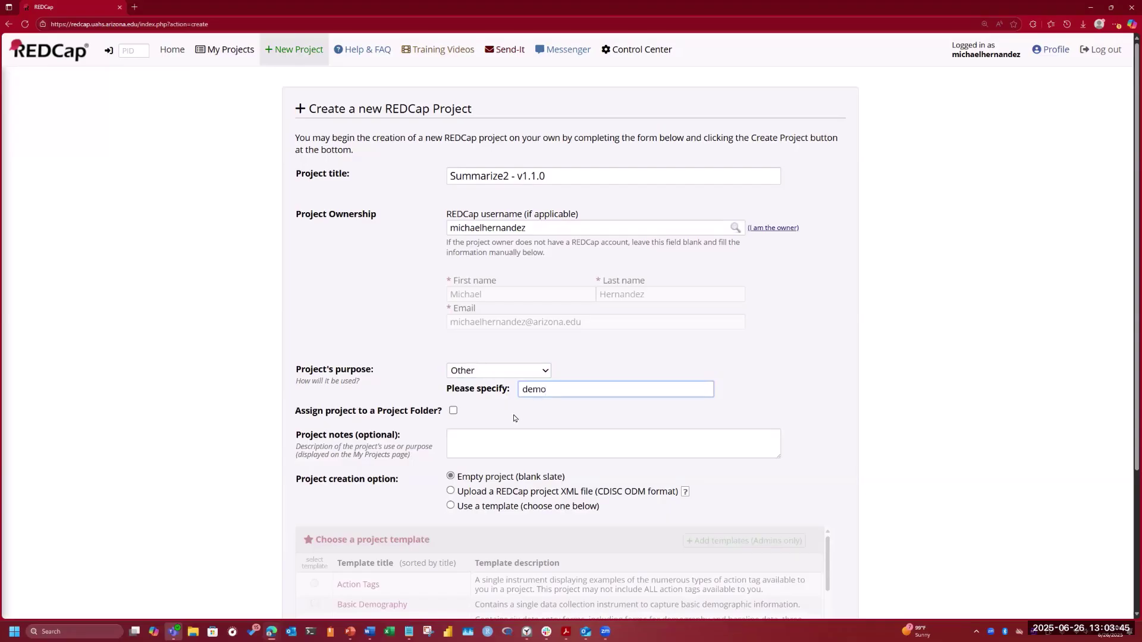
scroll(512, 422, "down", 3)
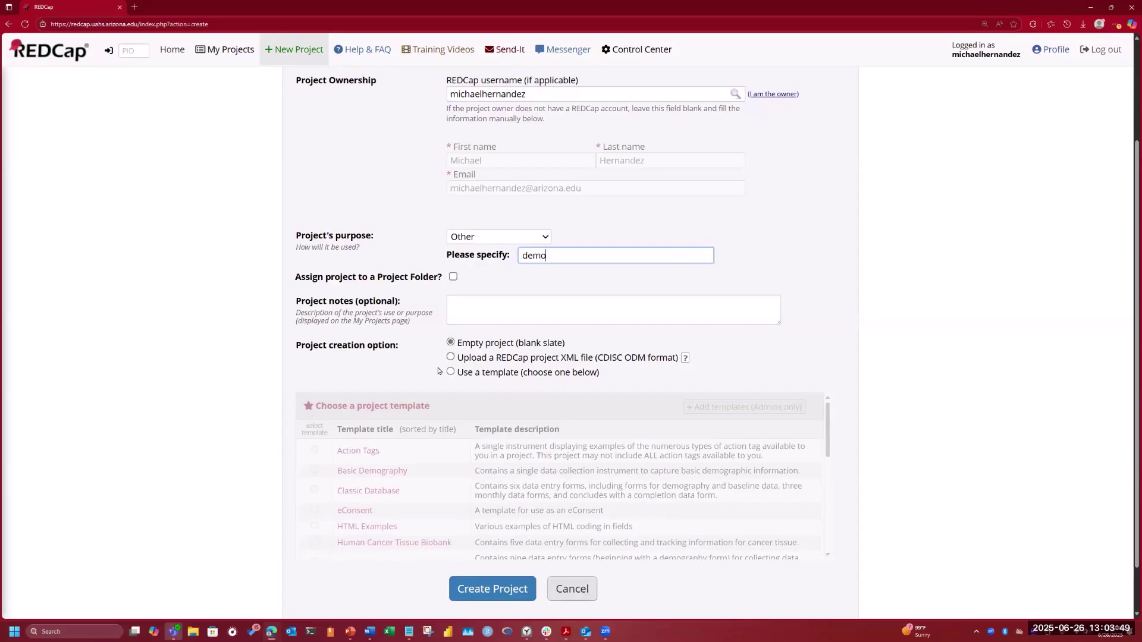
- Base the project on the Project Tracking Database template and create it
left_click(451, 373)
scroll(515, 469, "down", 2)
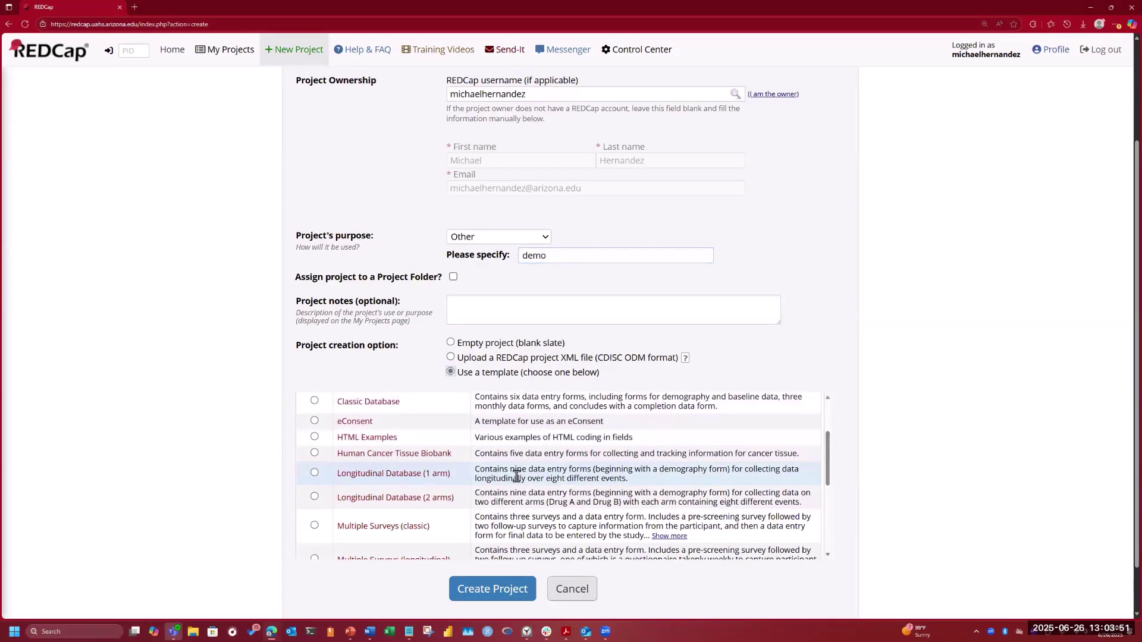
scroll(517, 476, "down", 2)
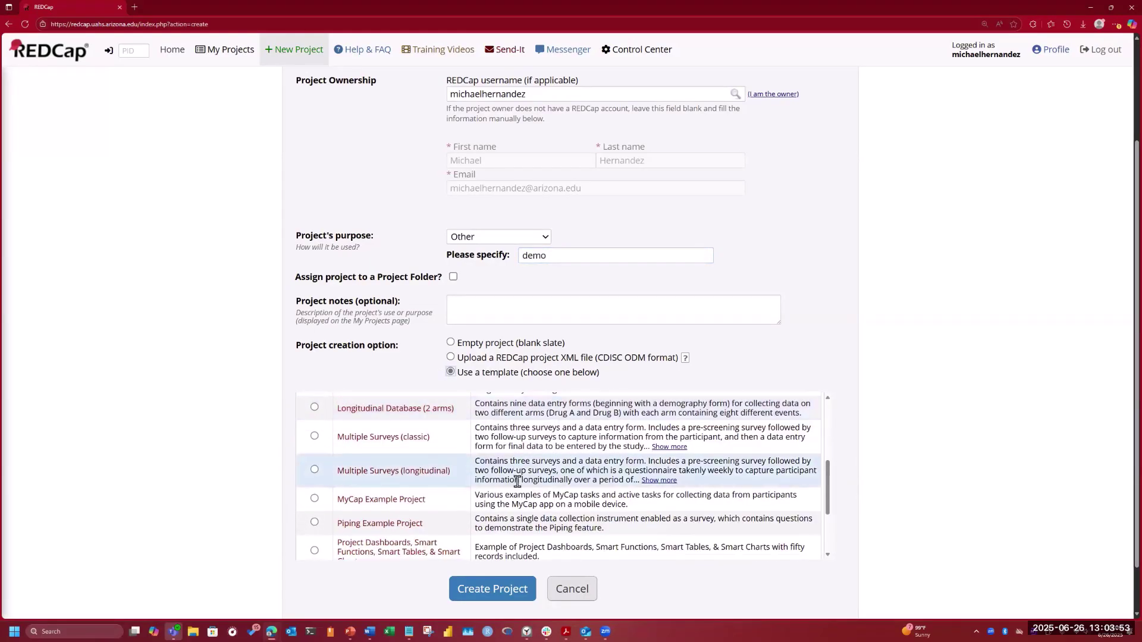
scroll(517, 482, "down", 1)
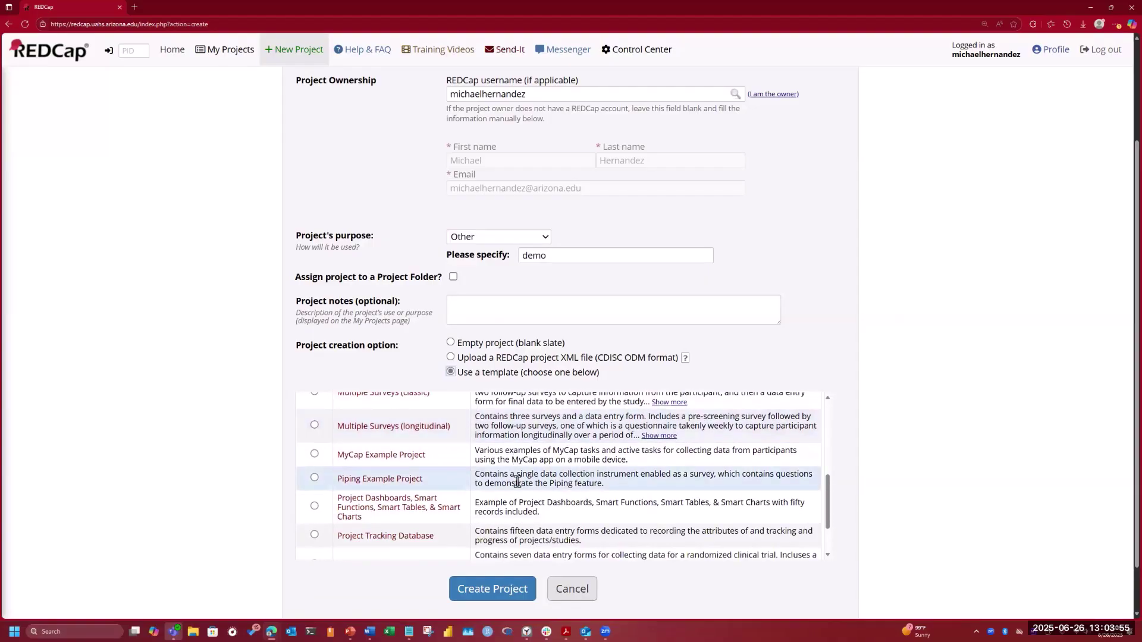
scroll(517, 481, "down", 1)
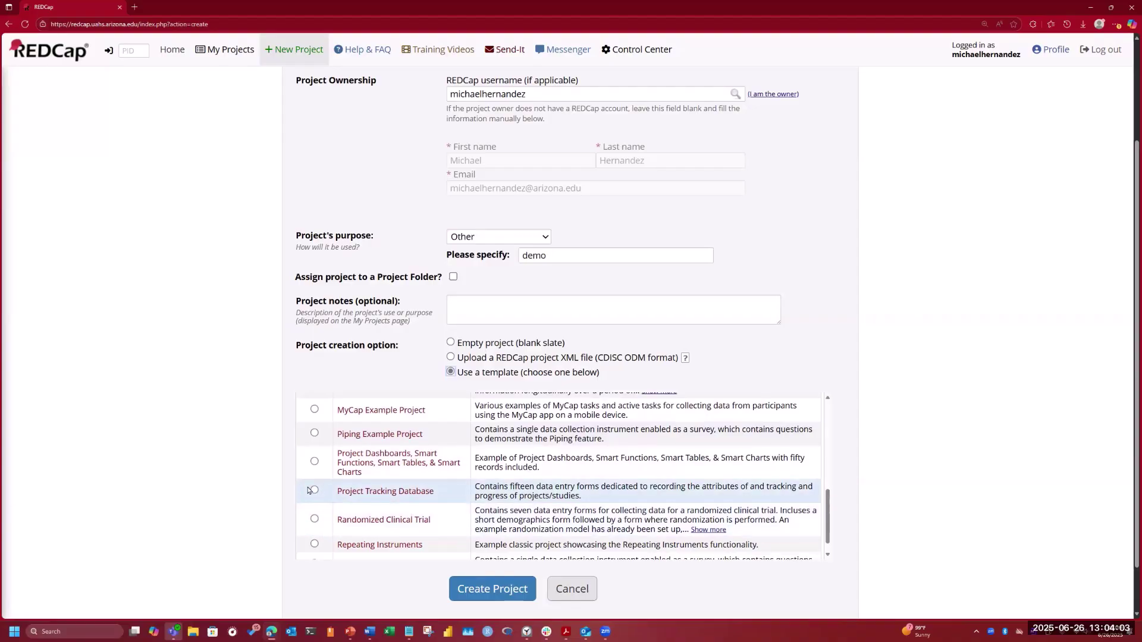
left_click(313, 490)
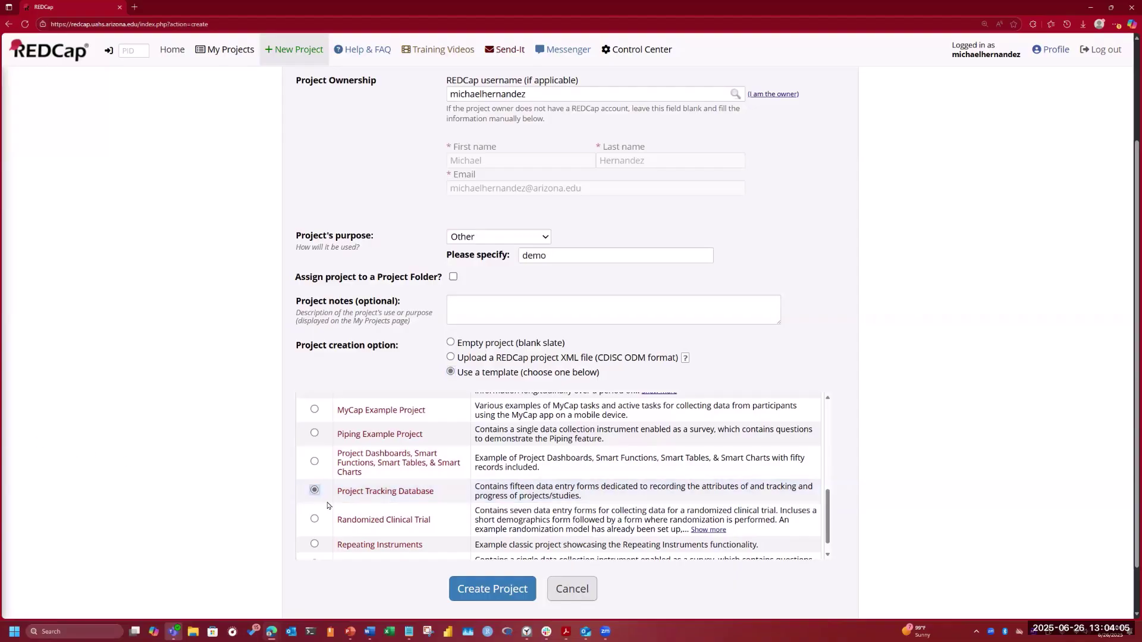
left_click(478, 590)
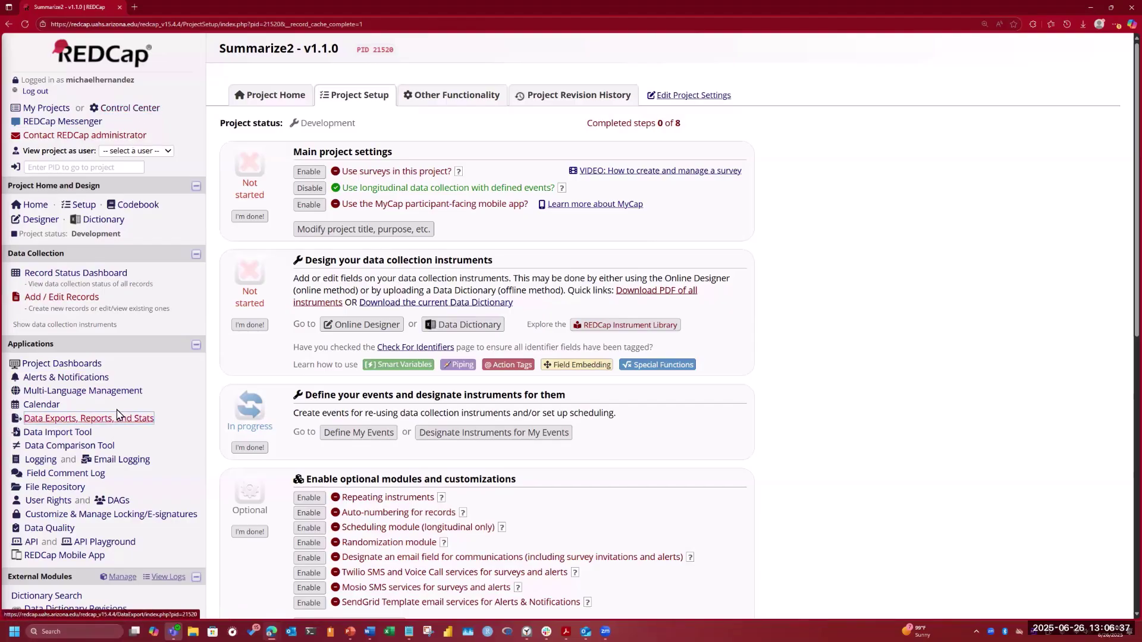
- Find 'Summ' among available external modules and enable Summarize - v1.1.0
scroll(116, 419, "down", 4)
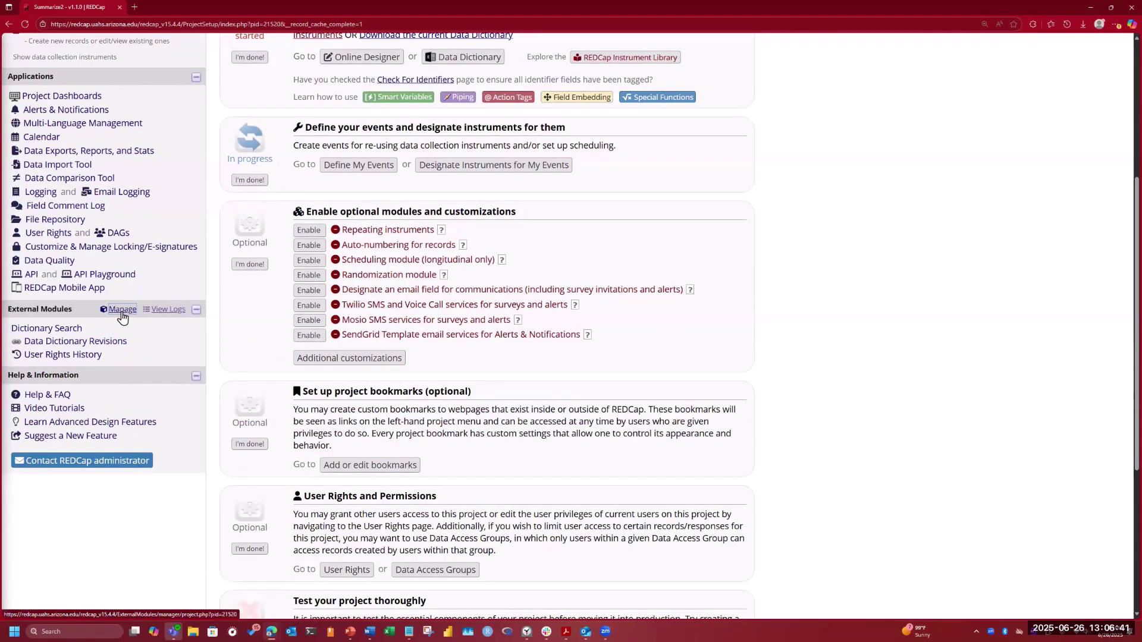
left_click(122, 317)
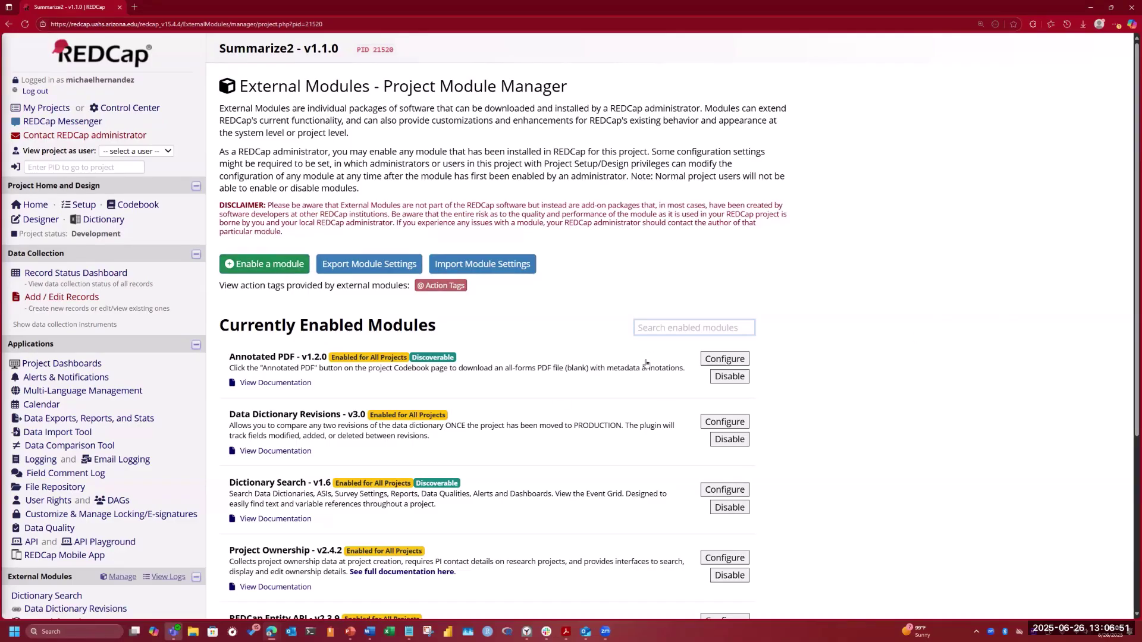
scroll(645, 360, "down", 4)
scroll(303, 256, "up", 3)
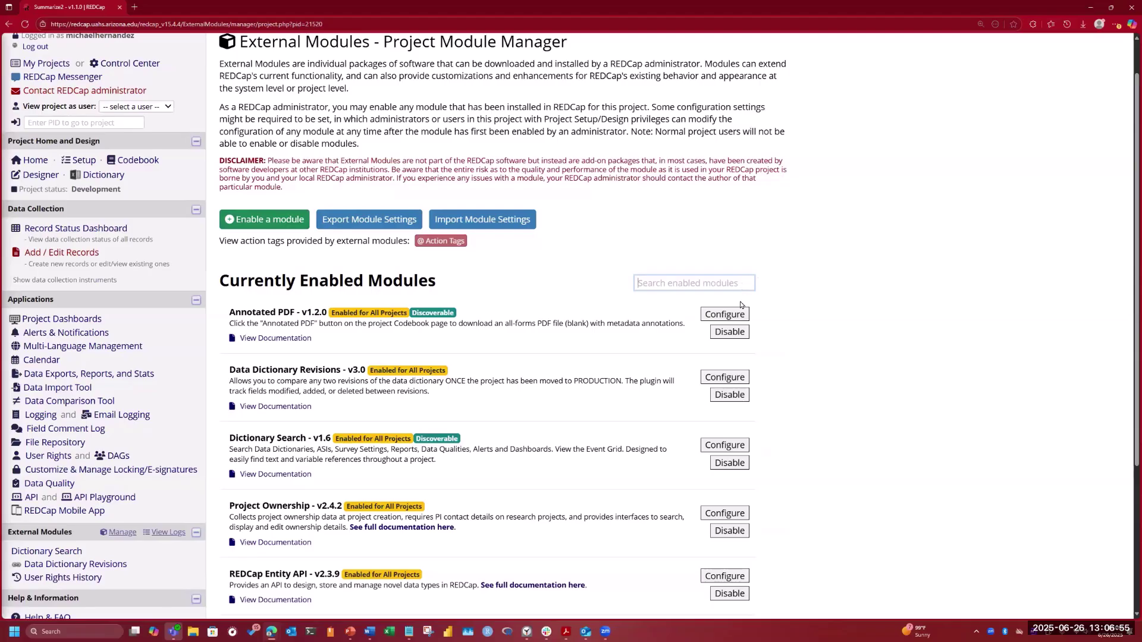
left_click(253, 220)
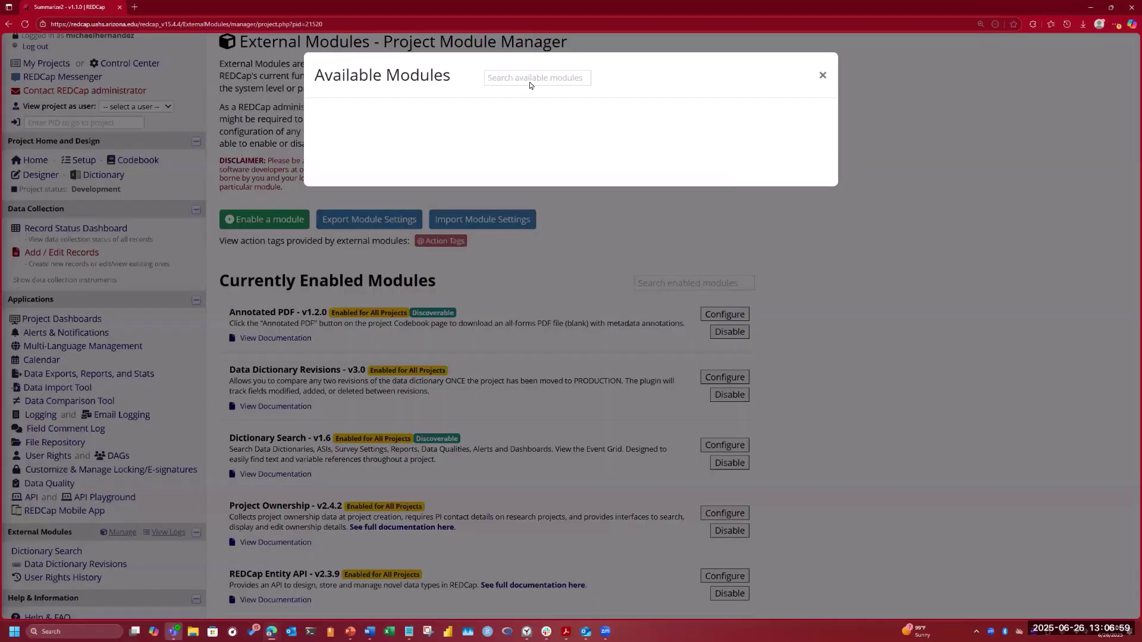
left_click(530, 78)
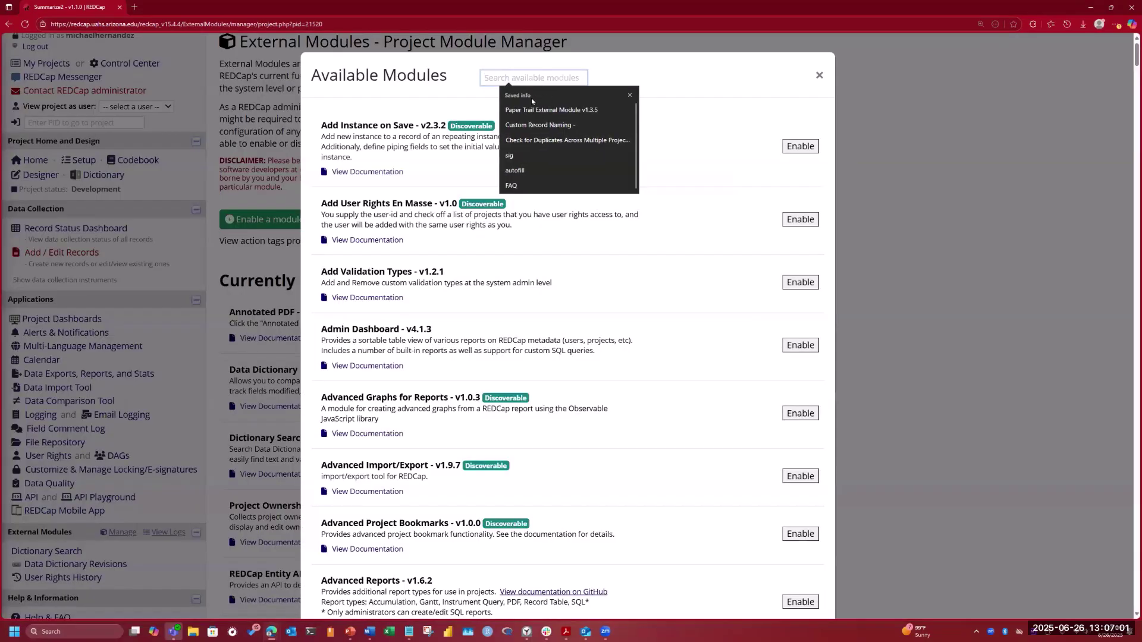
type("Summ")
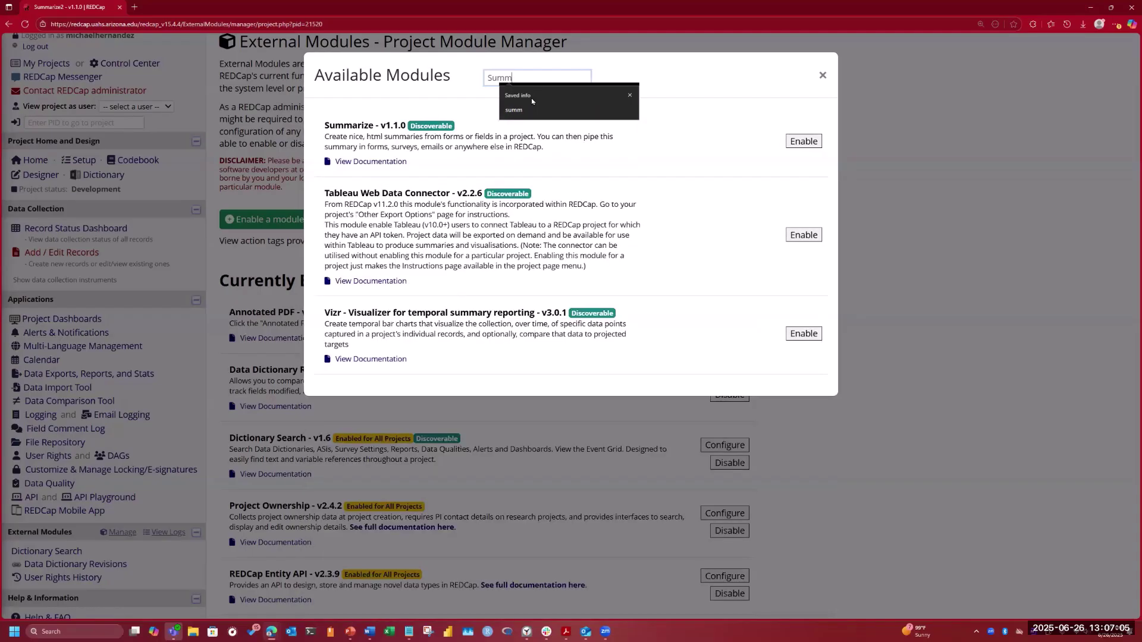
left_click(803, 141)
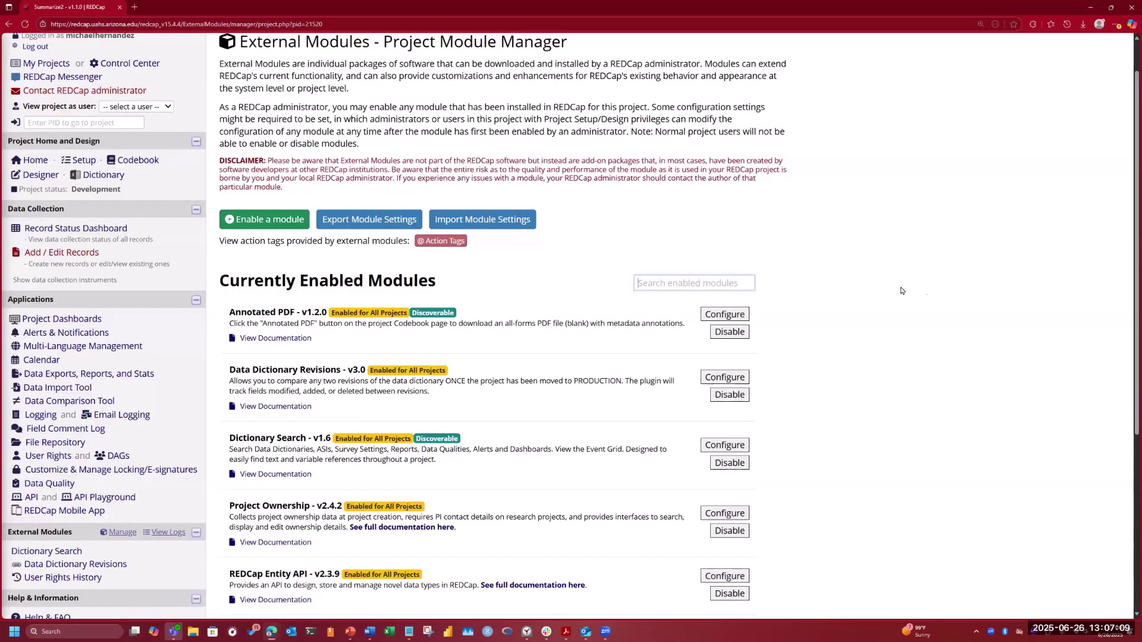
scroll(538, 352, "down", 1)
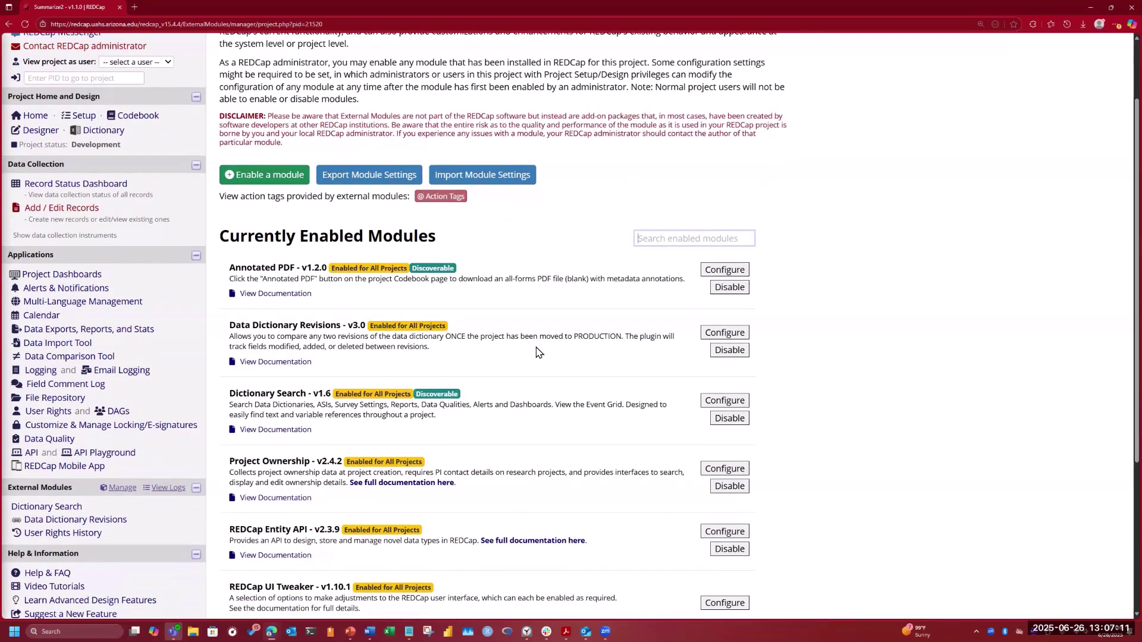
scroll(538, 352, "down", 3)
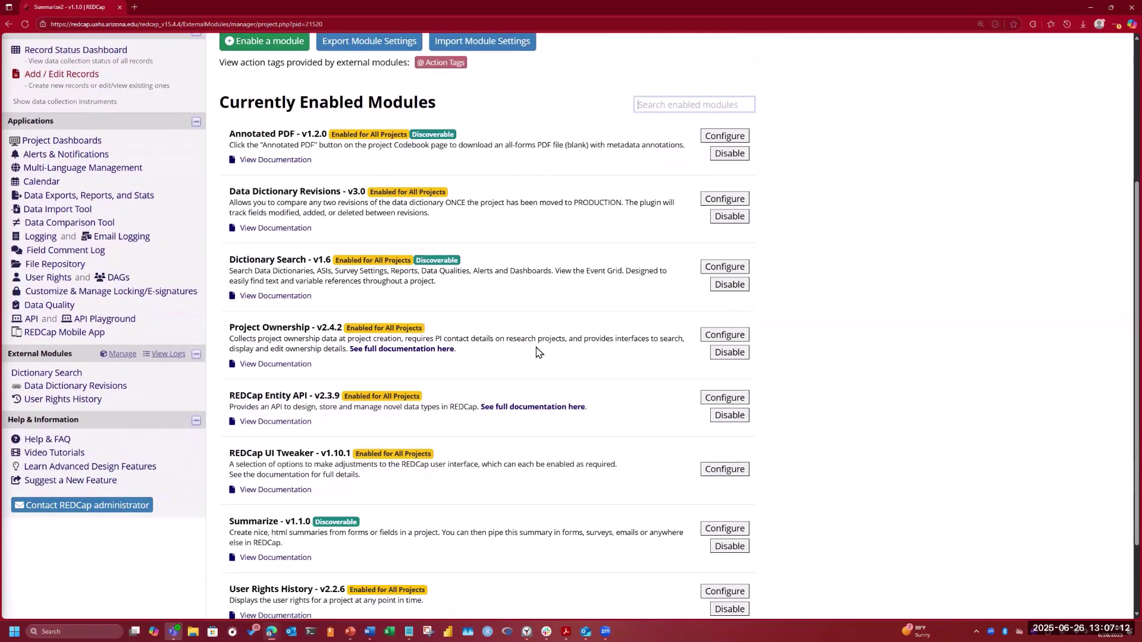
left_click(724, 528)
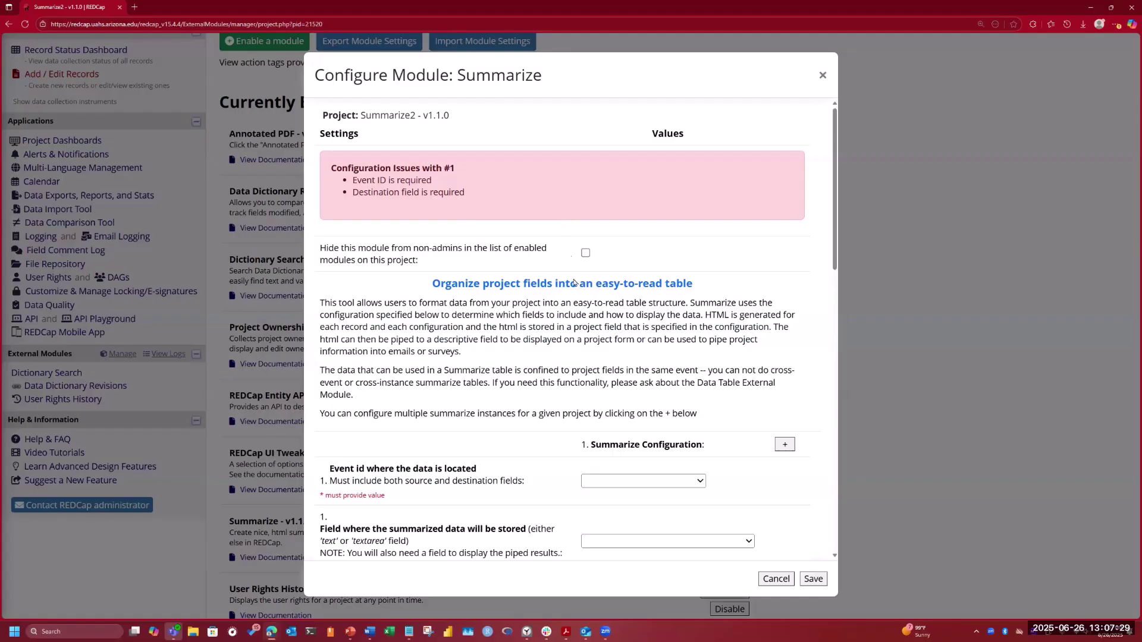
scroll(591, 322, "down", 5)
scroll(591, 321, "down", 10)
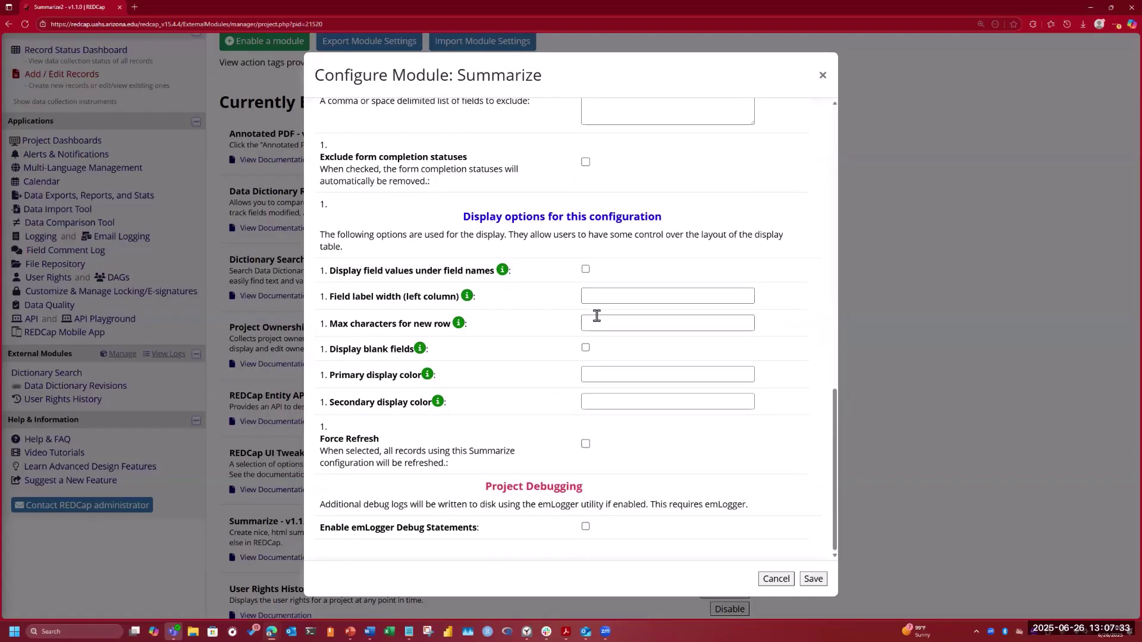
scroll(596, 315, "up", 1)
left_click(775, 579)
scroll(348, 324, "up", 3)
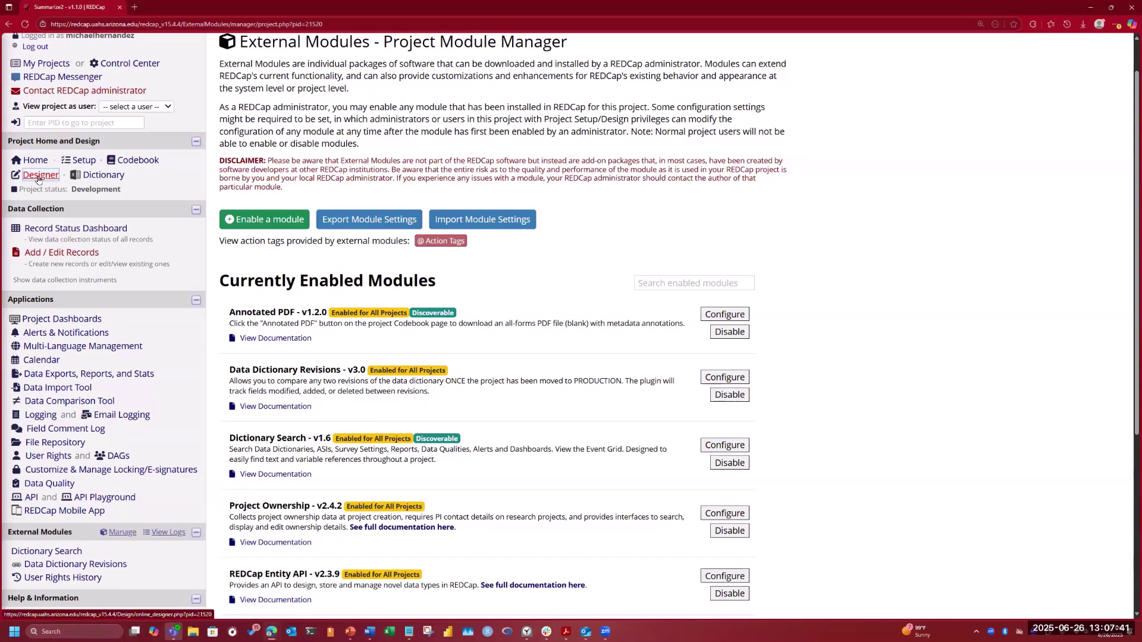
- Add an event labelled 'Event 2' to Arm 1 on the Define My Events page
left_click(82, 161)
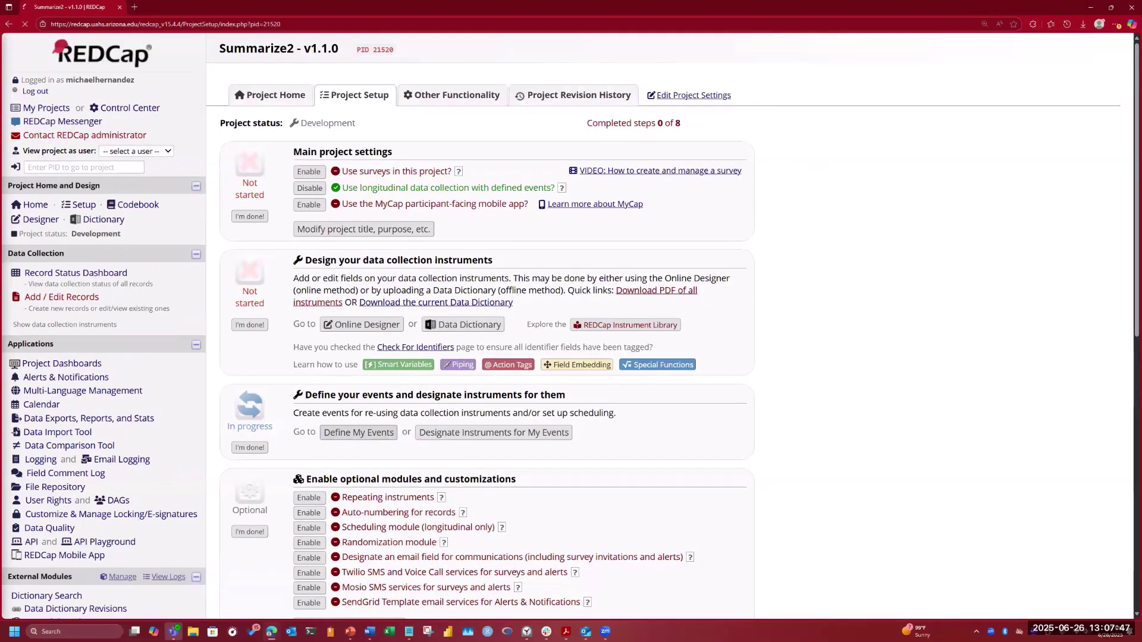
left_click(291, 514)
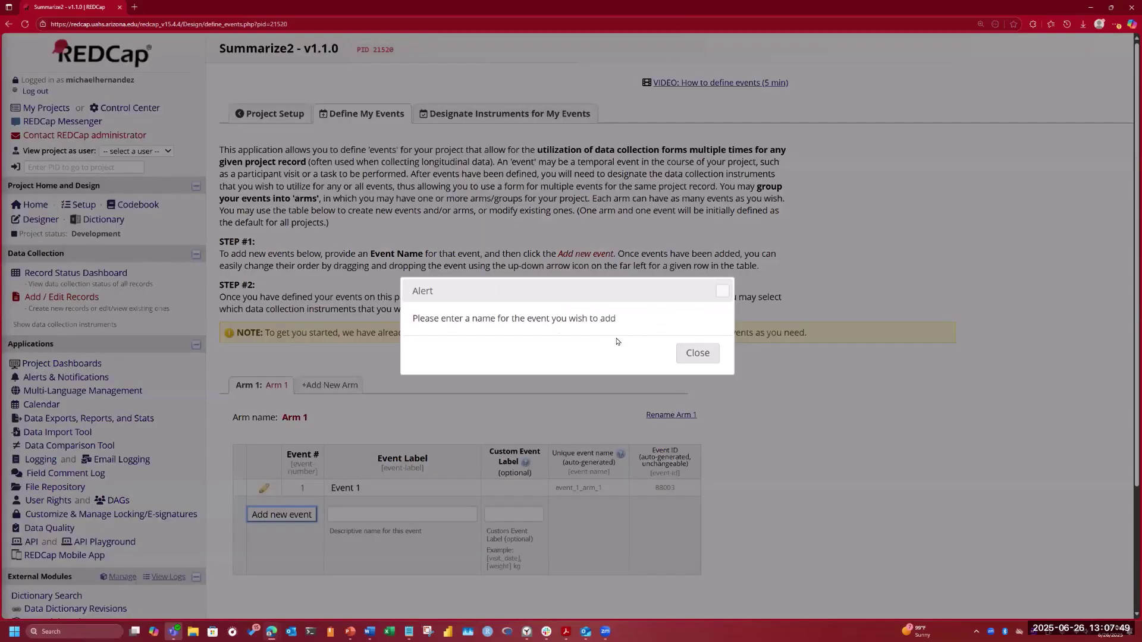
left_click(689, 357)
left_click(337, 514)
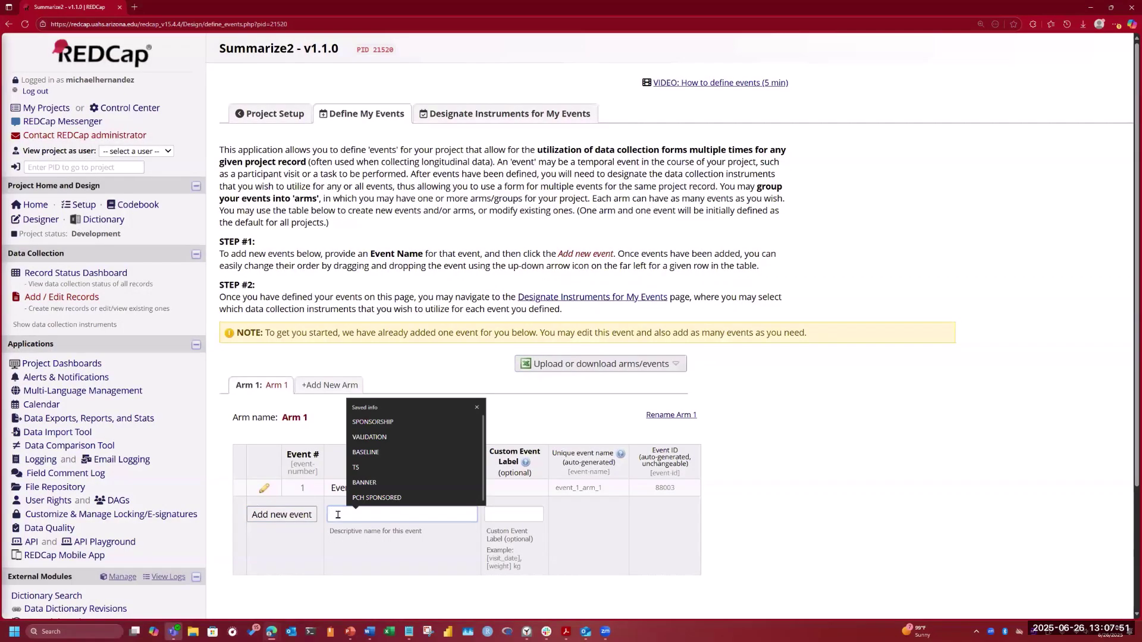
type("Event 2")
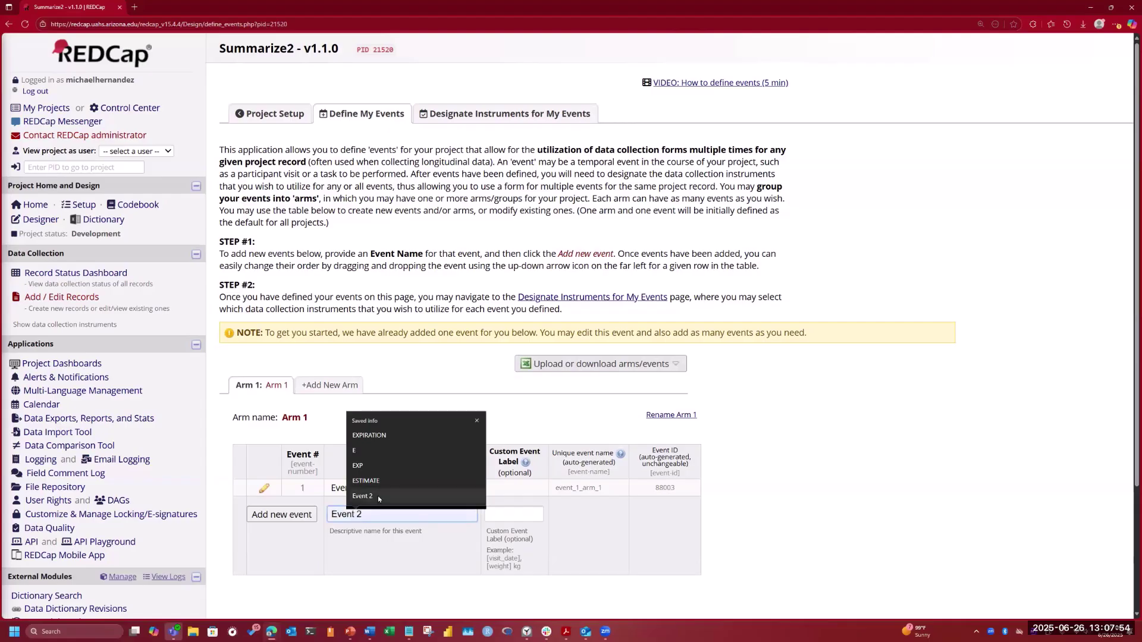
left_click(362, 496)
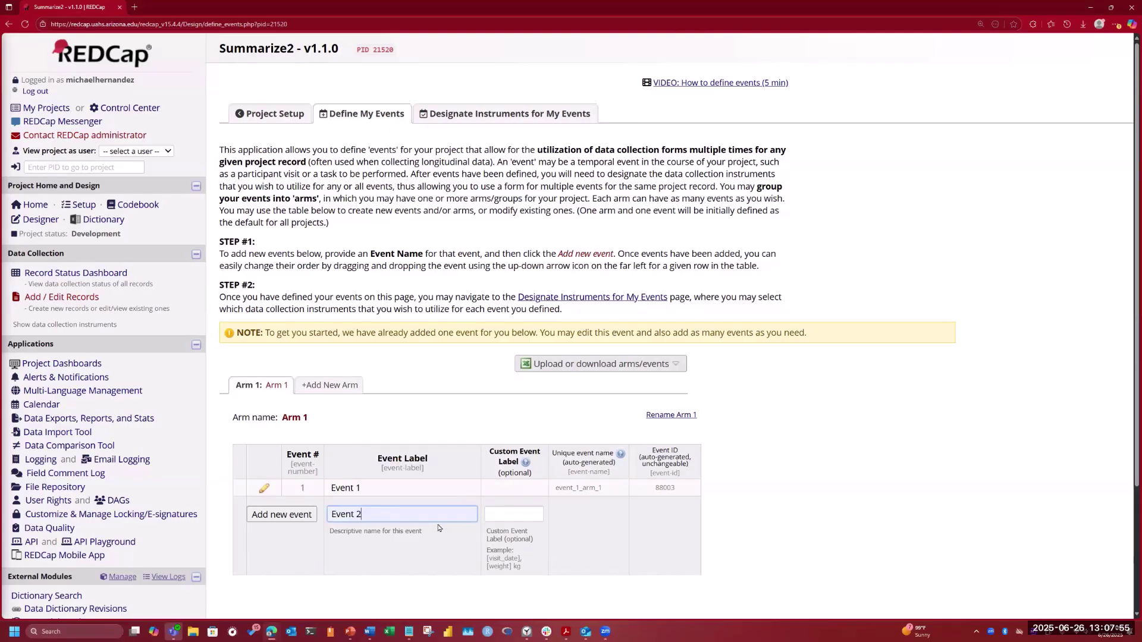
left_click(501, 518)
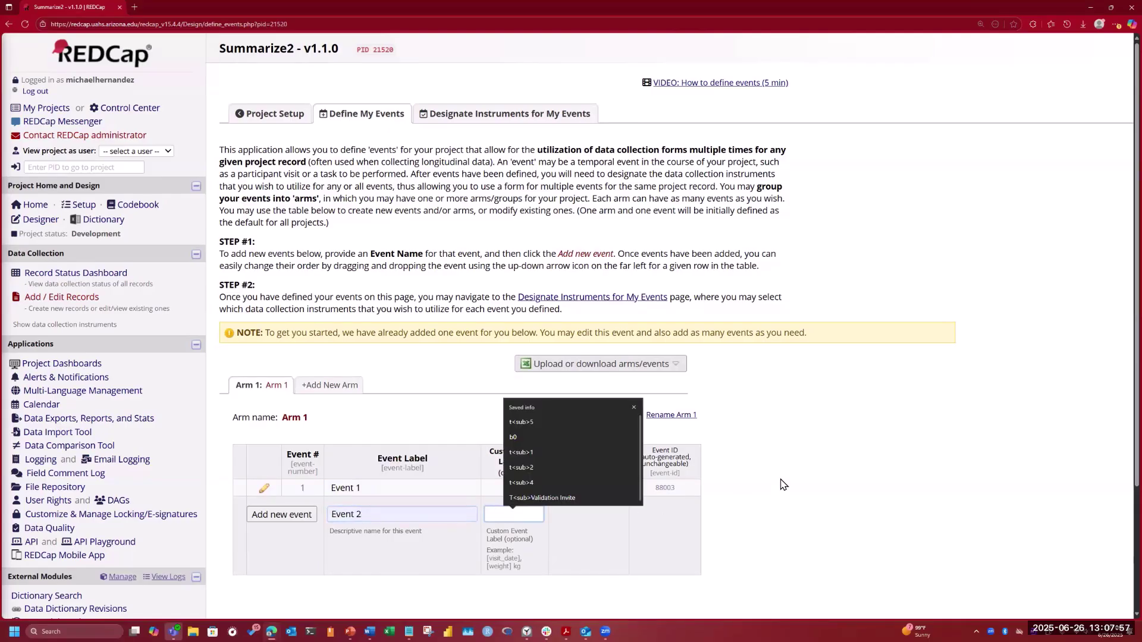
left_click(753, 458)
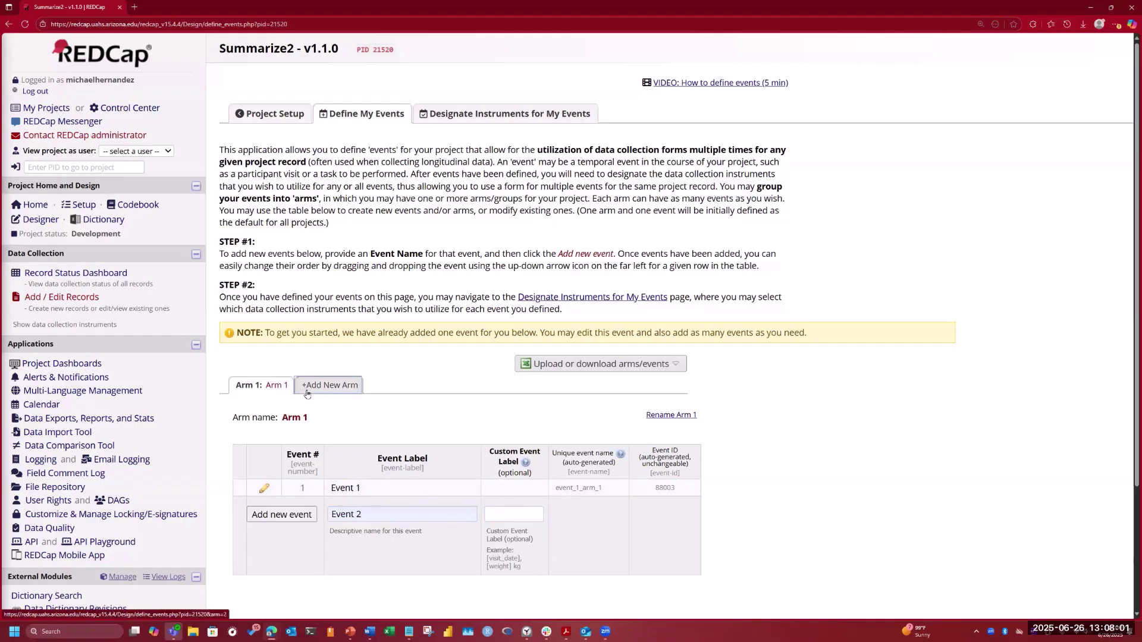
left_click(281, 515)
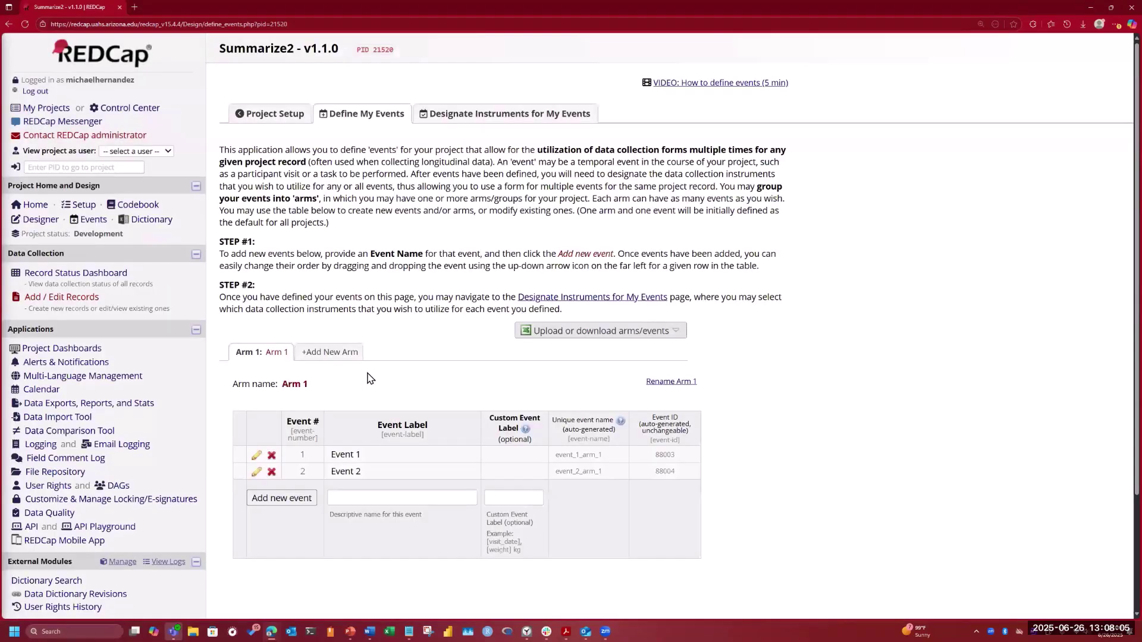
left_click(546, 297)
- Assign all instruments to both Event 1 and Event 2 and save the designations
left_click(256, 257)
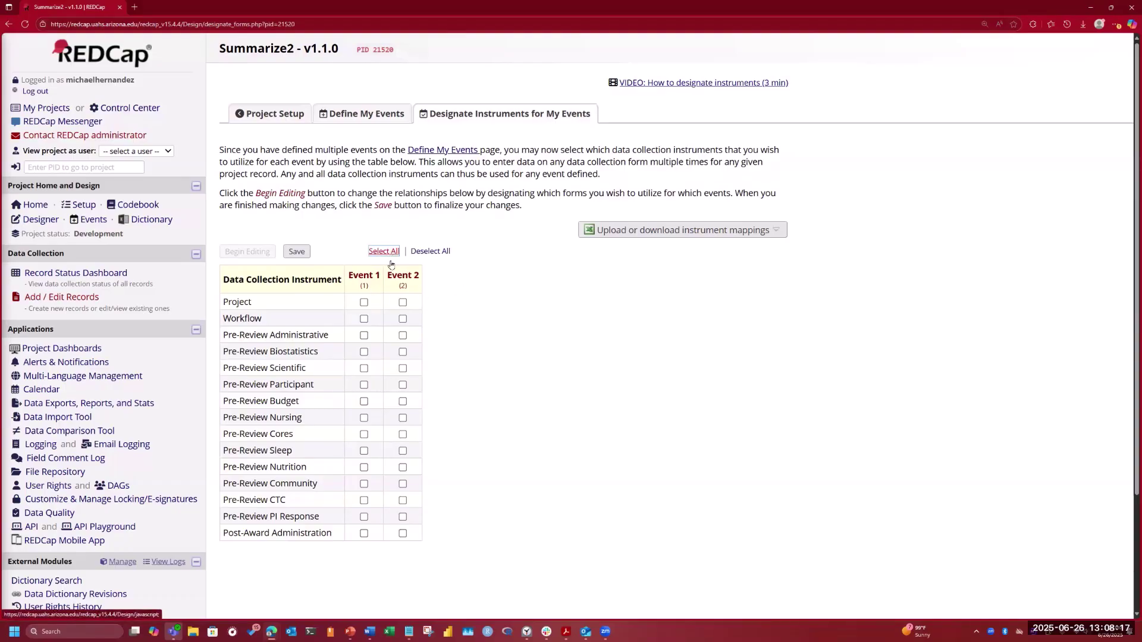
left_click(373, 257)
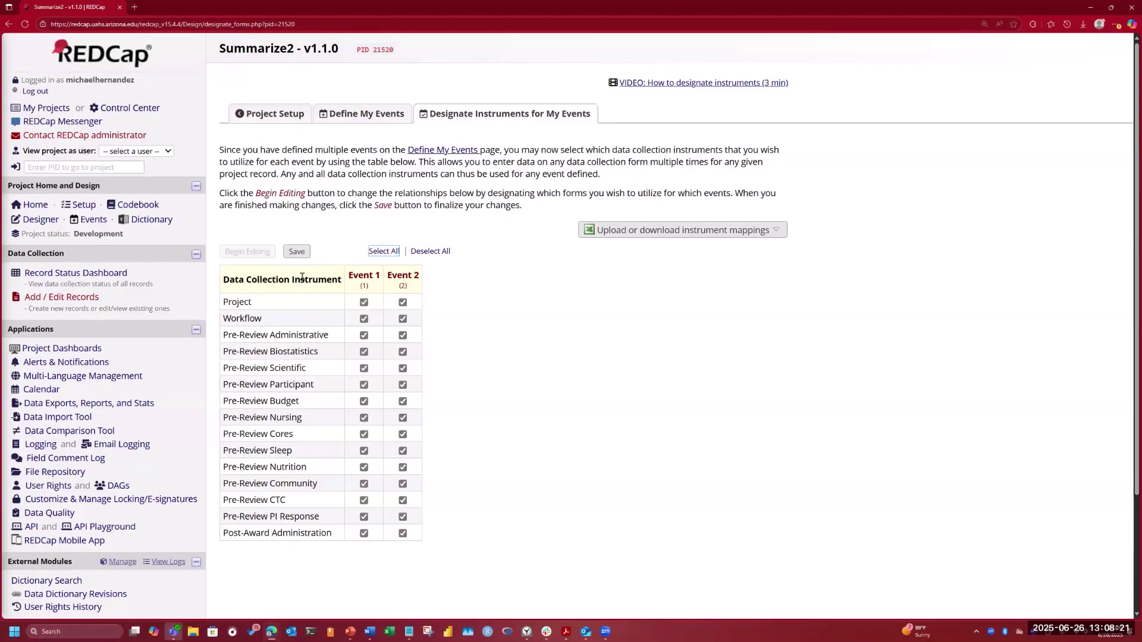
left_click(297, 251)
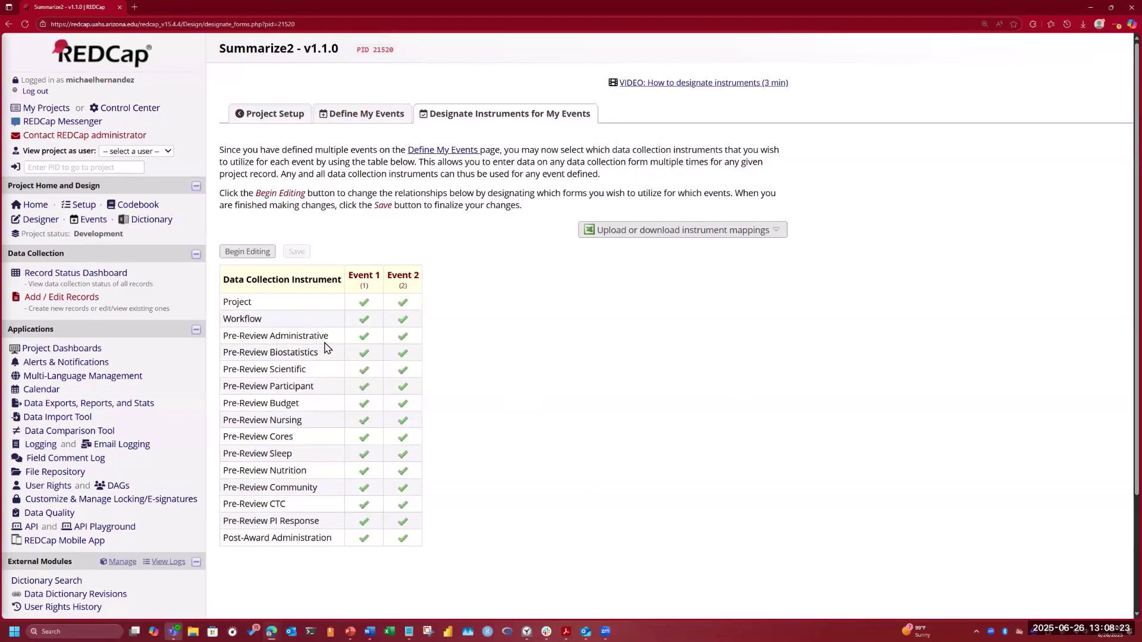
left_click(41, 220)
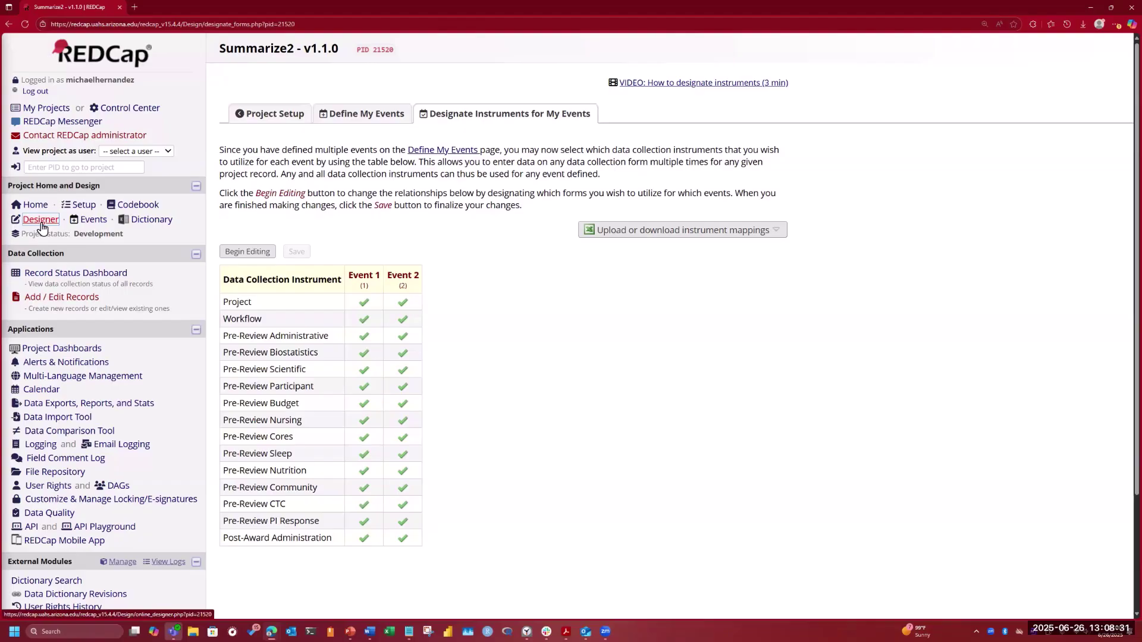
- Create a new instrument named 'Su' after Post-Award Administration in the Online Designer
scroll(571, 328, "down", 3)
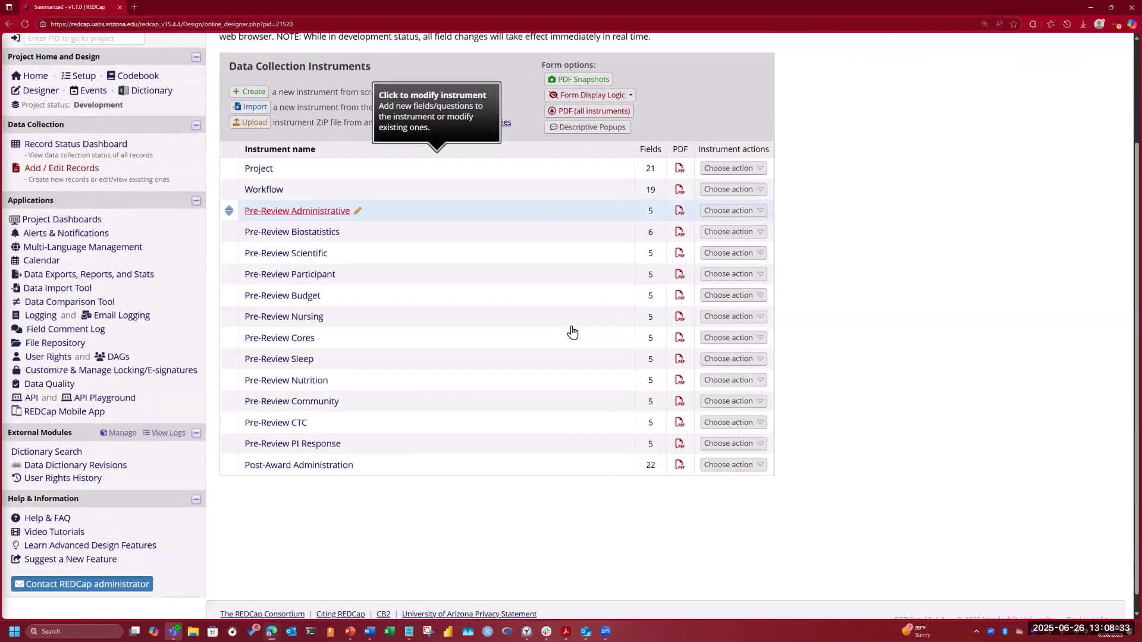
scroll(267, 176, "up", 2)
left_click(267, 176)
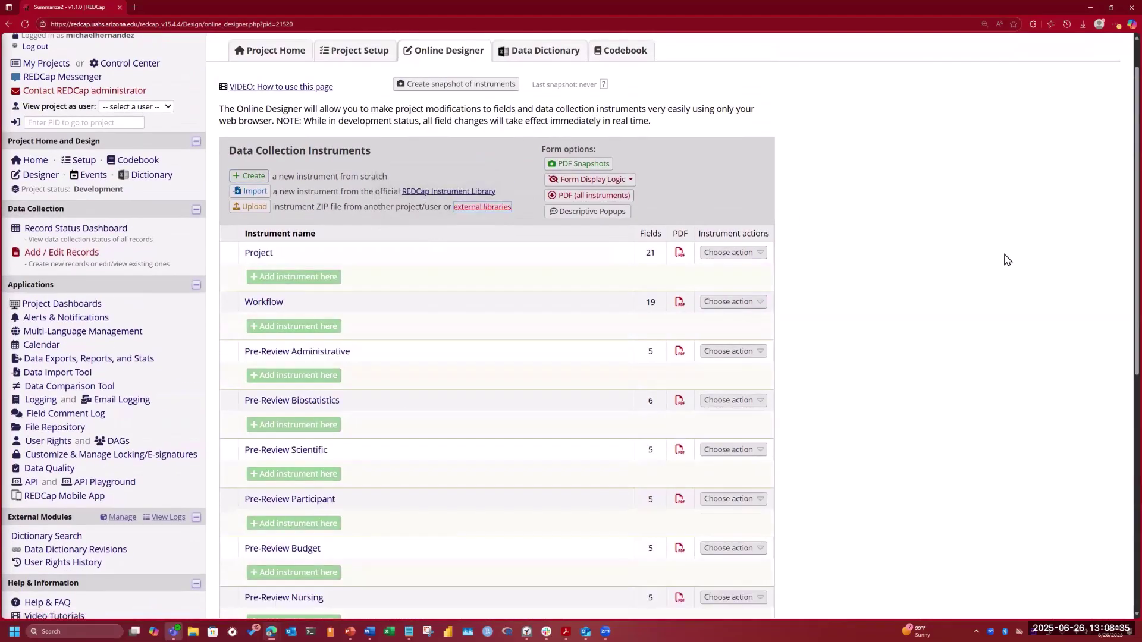
scroll(818, 298, "down", 7)
left_click(297, 525)
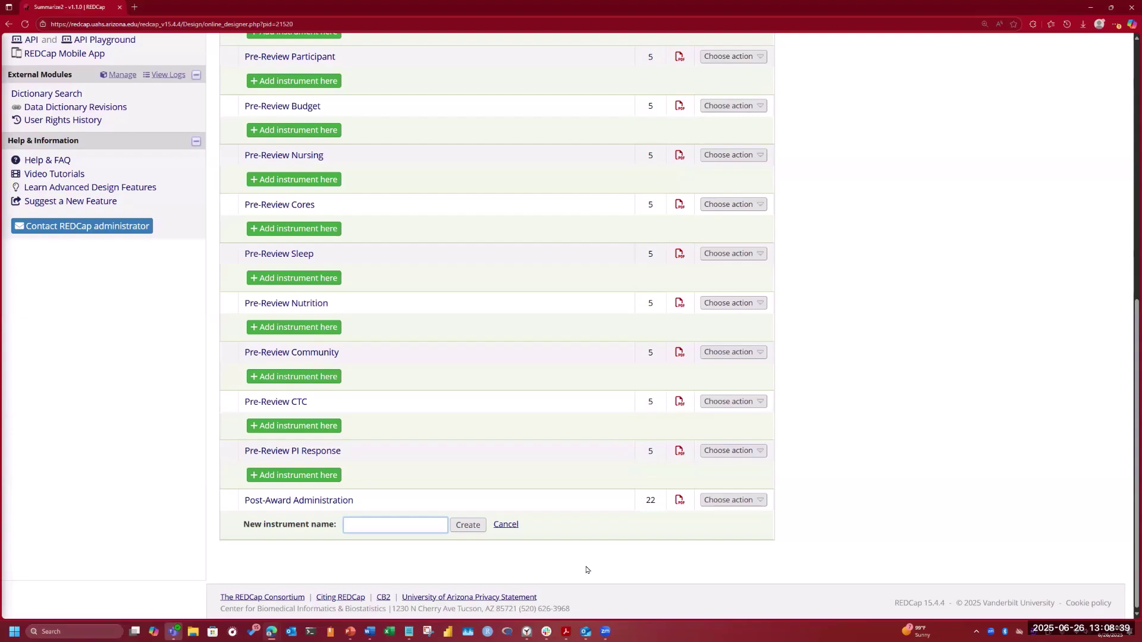
type("Summary")
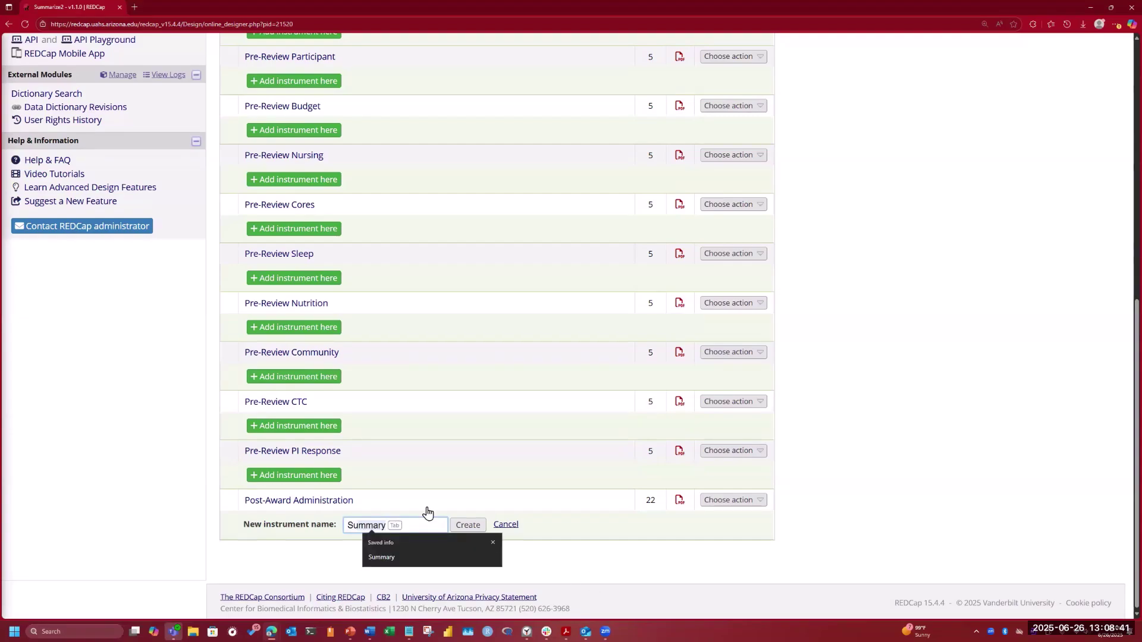
left_click(468, 525)
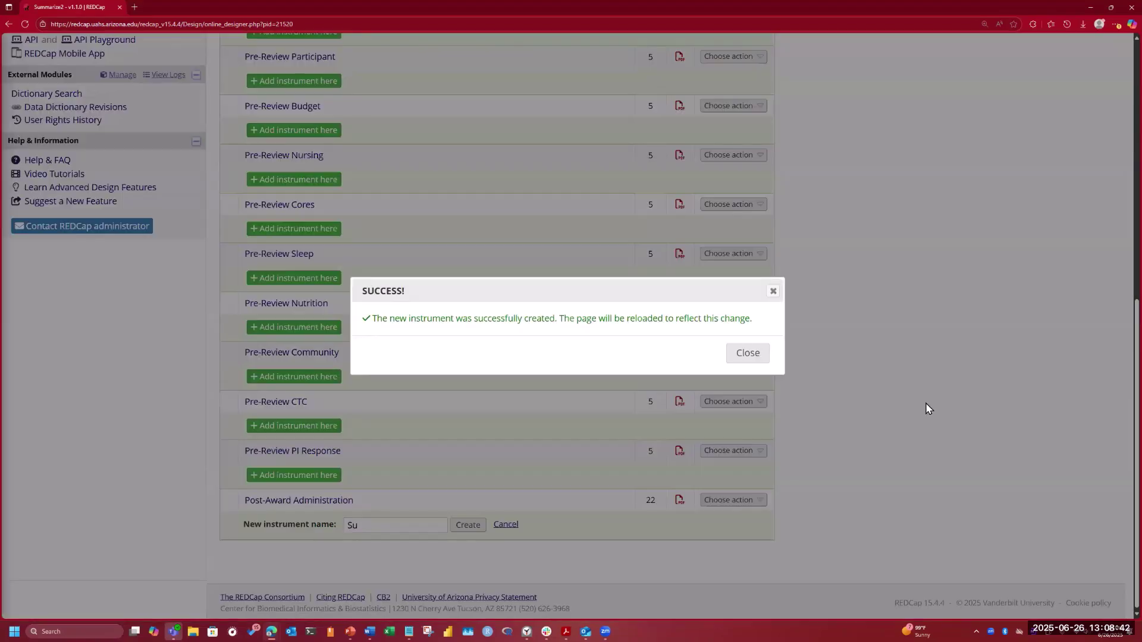
left_click(747, 353)
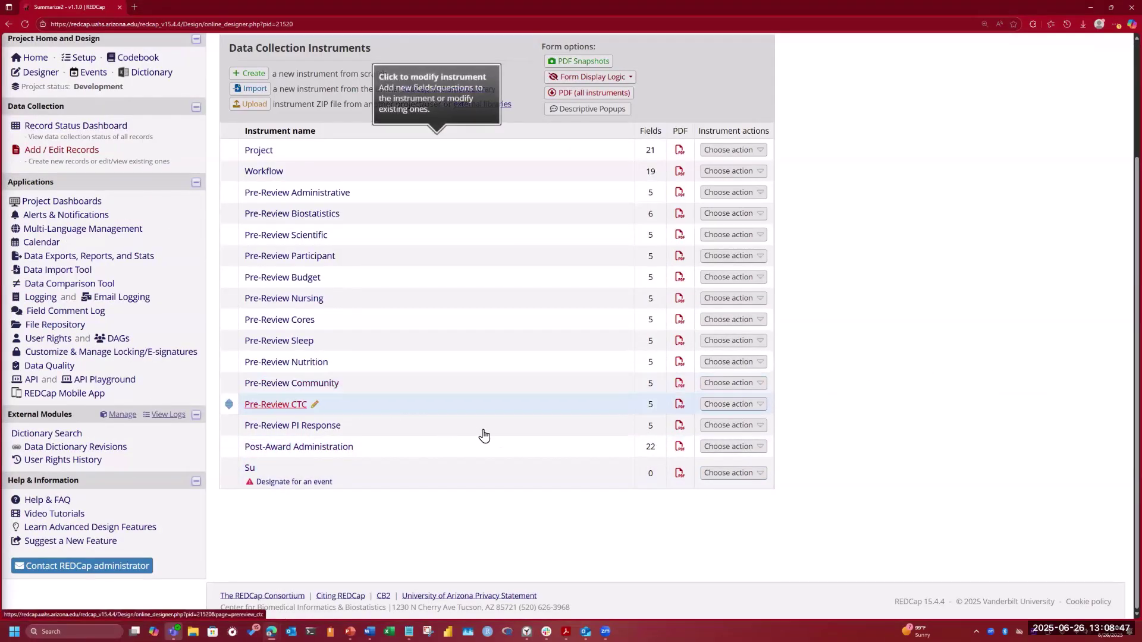
- Rename the Su instrument to 'Summary' and set its form name
left_click(248, 473)
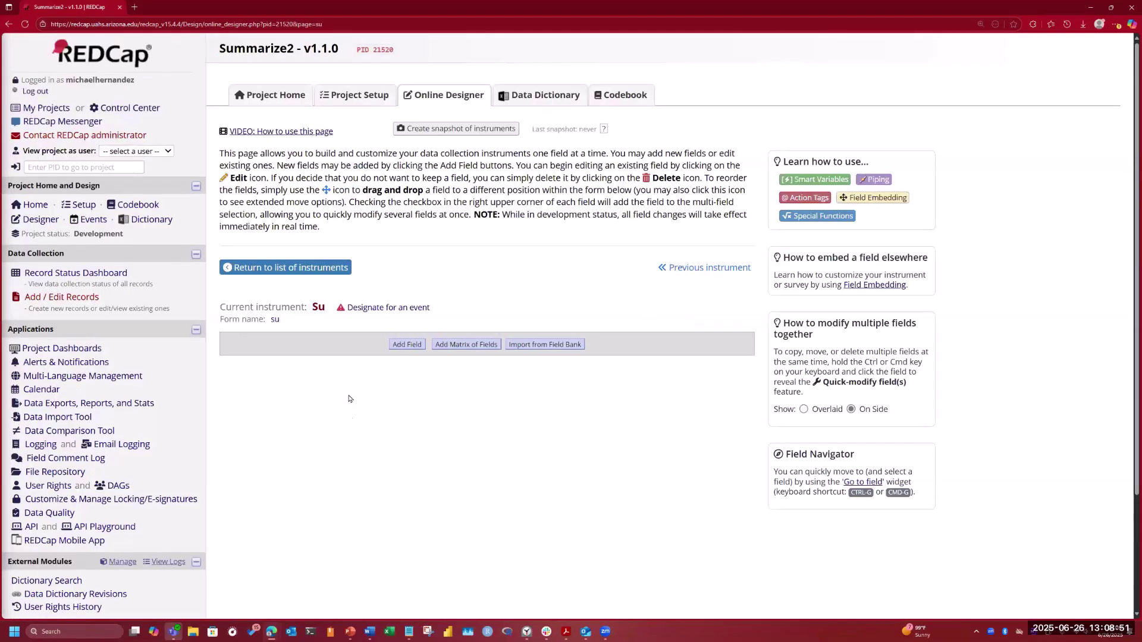
left_click(275, 321)
left_click(277, 391)
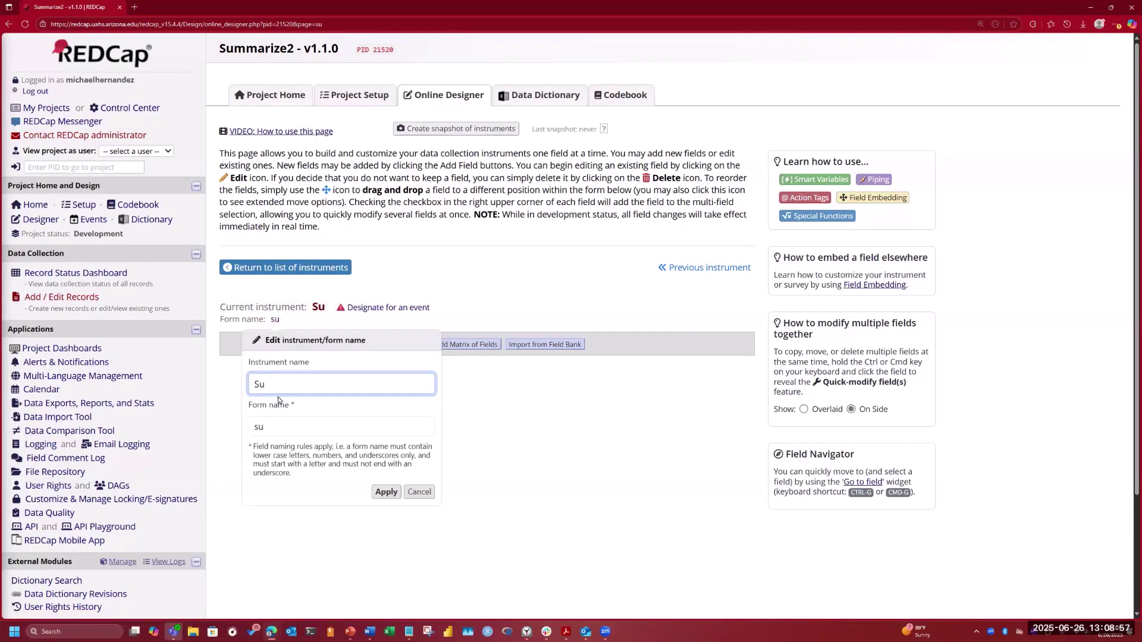
type("mmary")
key("Tab")
type("Summar")
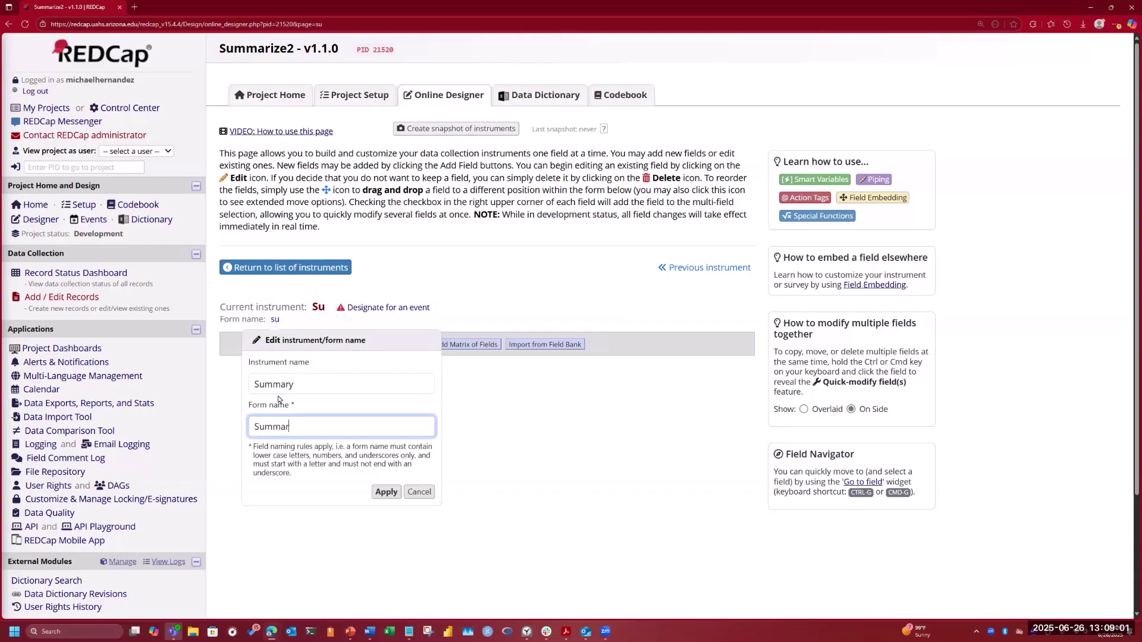
left_click(386, 492)
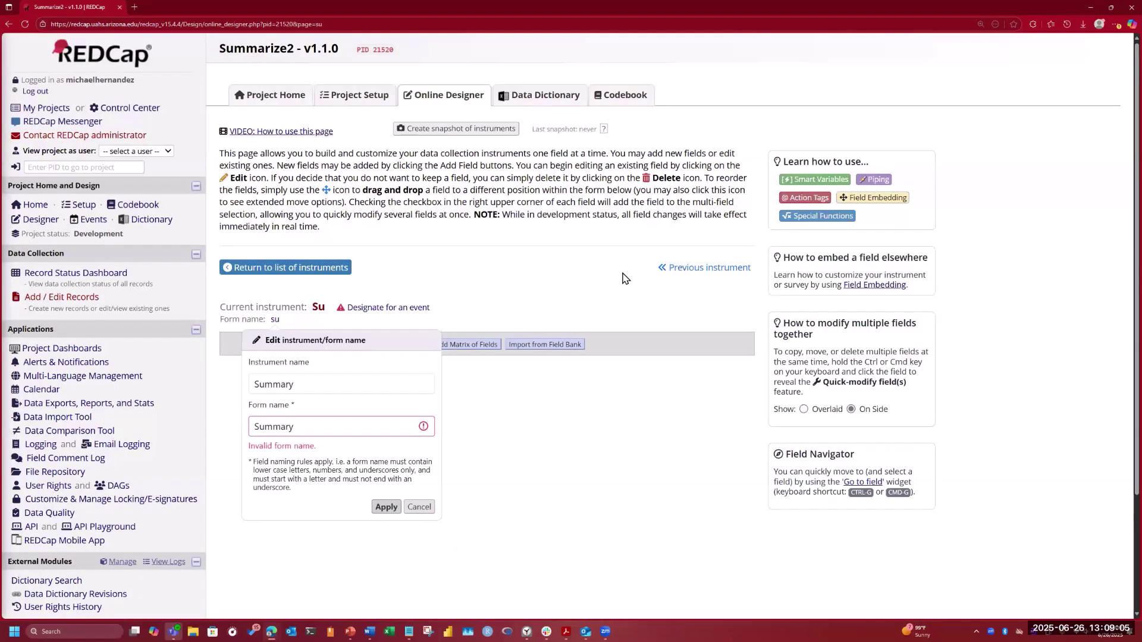
left_click(385, 507)
- Correct the form name to lowercase 'summary' and apply
double_click(255, 422)
left_click(260, 426)
key("BackSpace")
type("s")
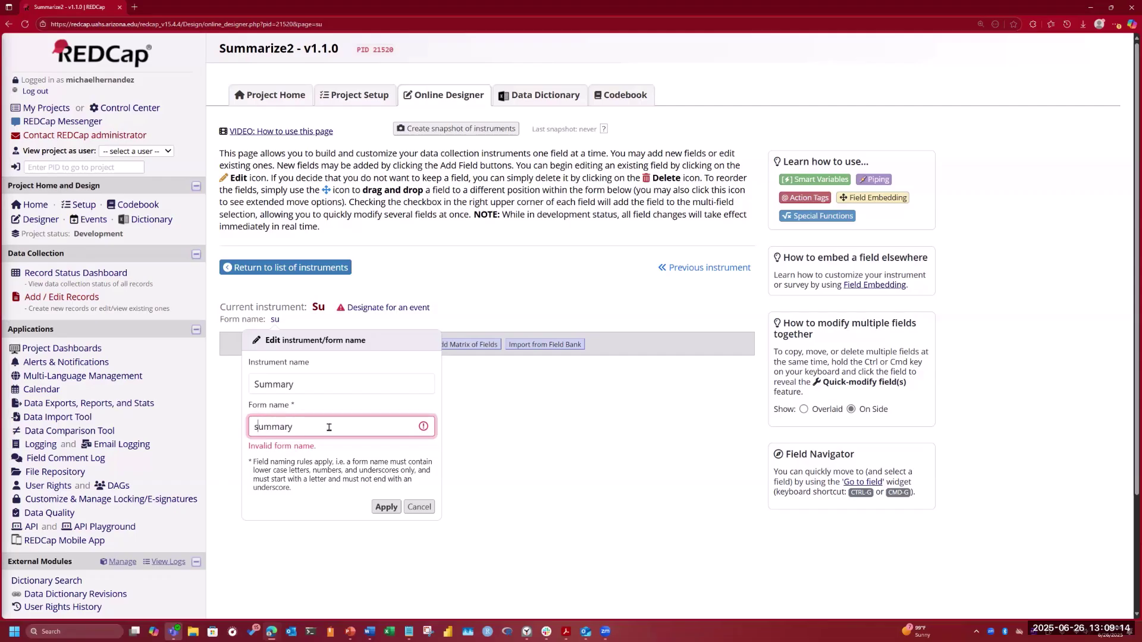
left_click(387, 507)
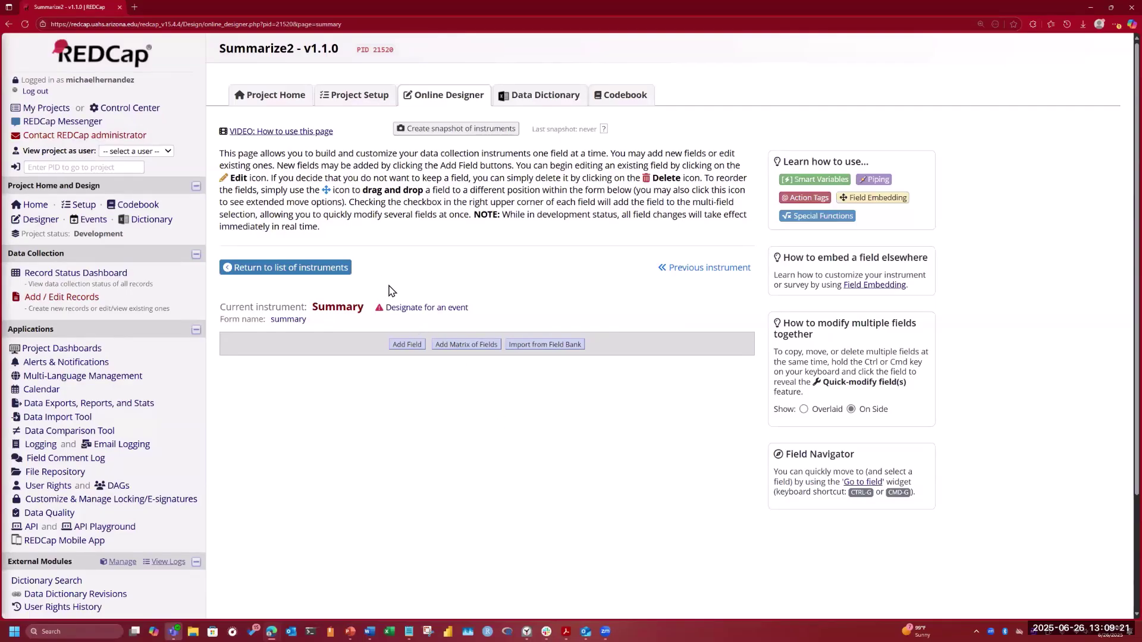
- Add a new field with rich-text label 'Summary' and variable name 'summary'
left_click(405, 349)
left_click(548, 204)
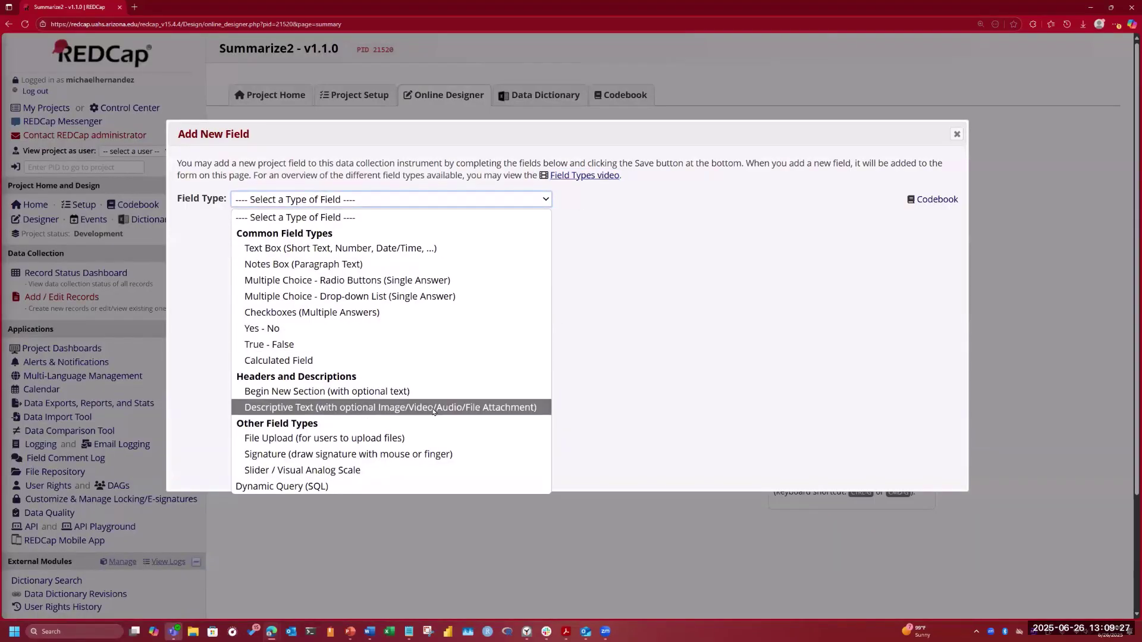
left_click(390, 407)
left_click(548, 224)
left_click(385, 322)
type("Summary")
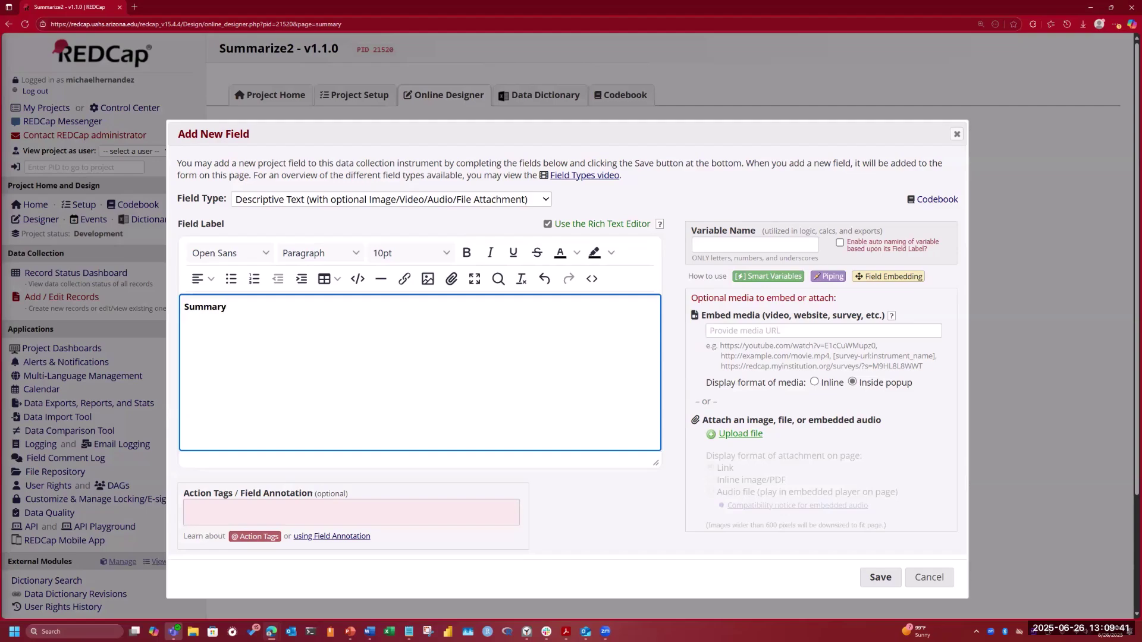
left_click(710, 249)
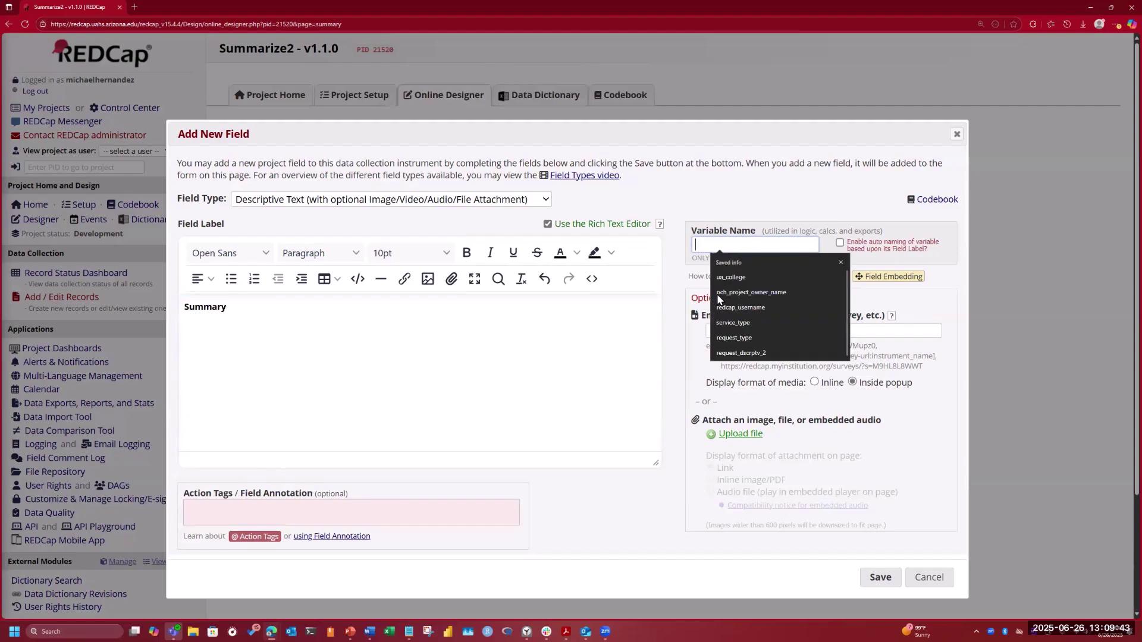
type("summary")
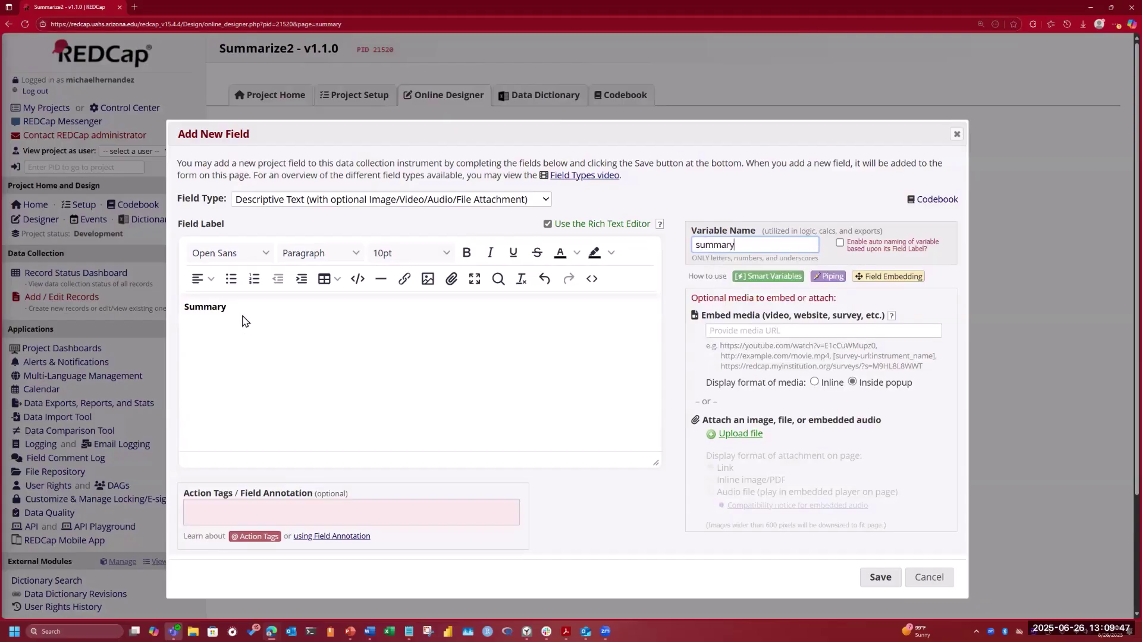
- Change the new field's type to Text Box
left_click(265, 421)
left_click(287, 513)
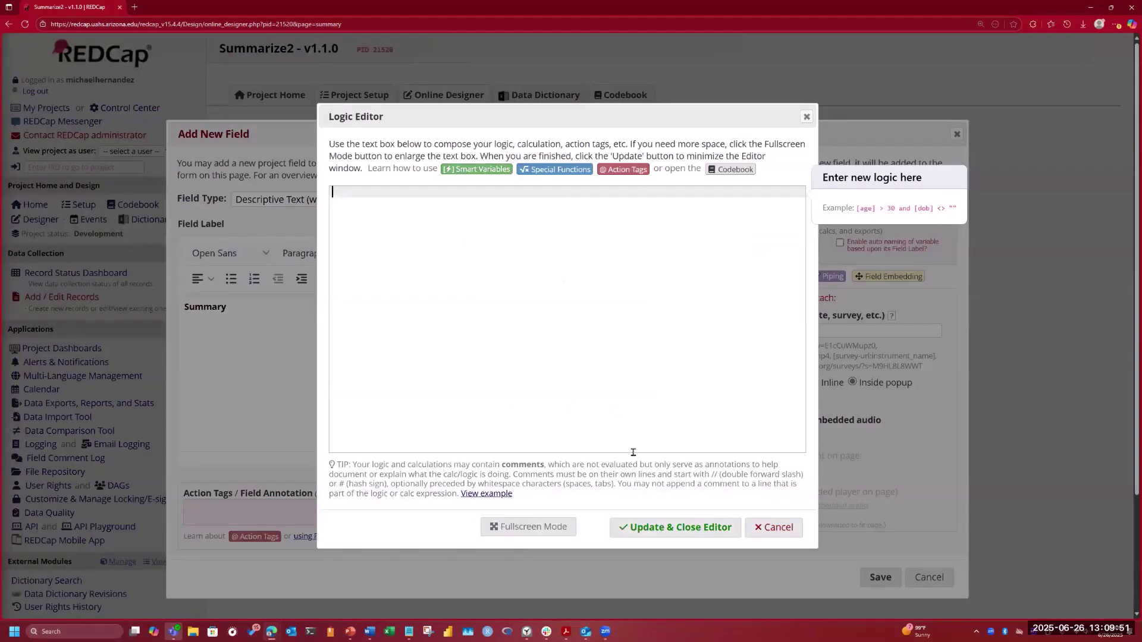
left_click(755, 522)
left_click(546, 201)
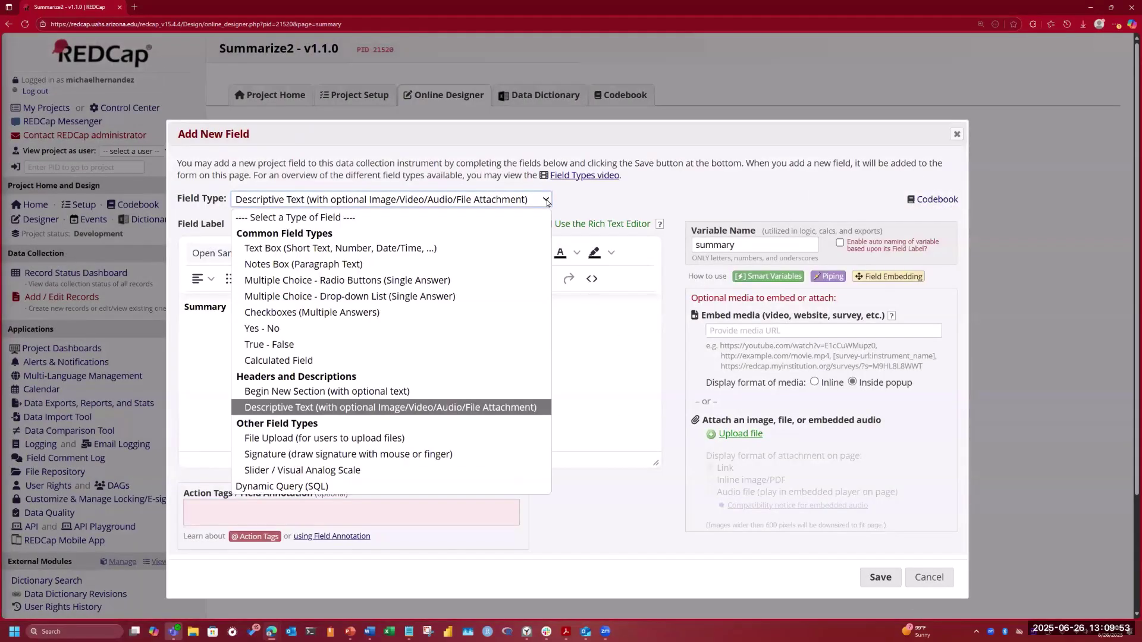
left_click(468, 247)
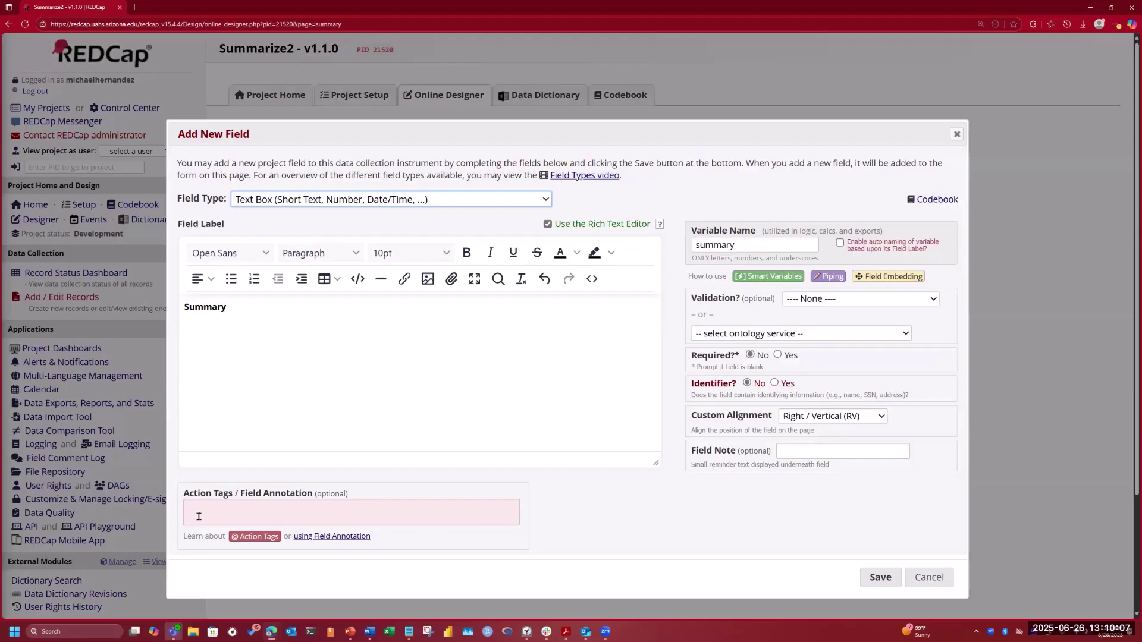
left_click(255, 536)
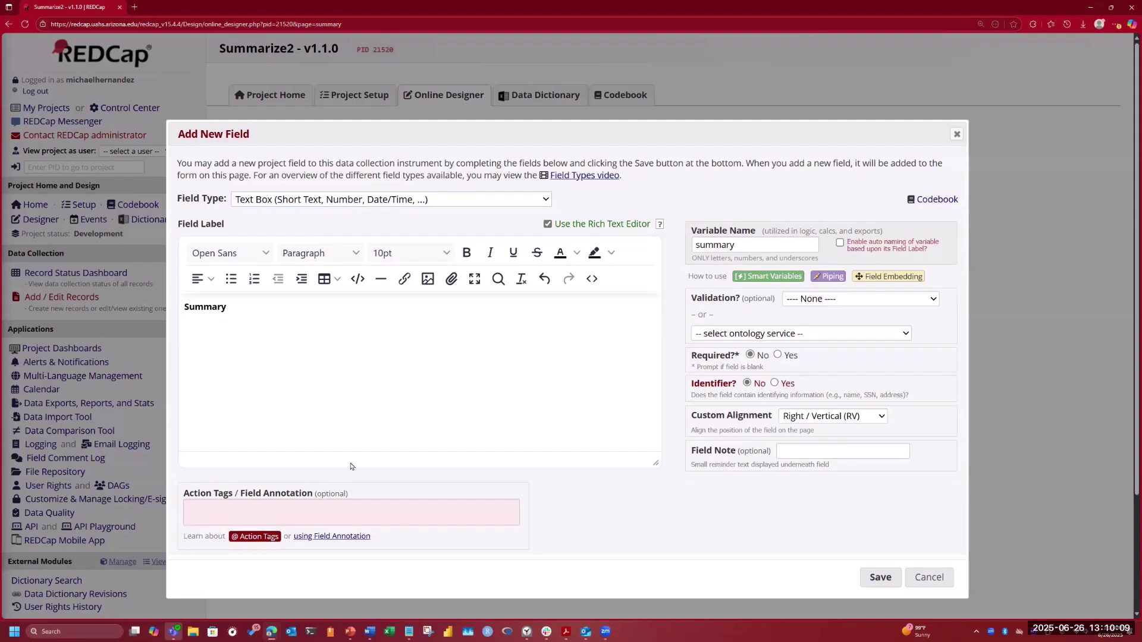
scroll(373, 425, "down", 15)
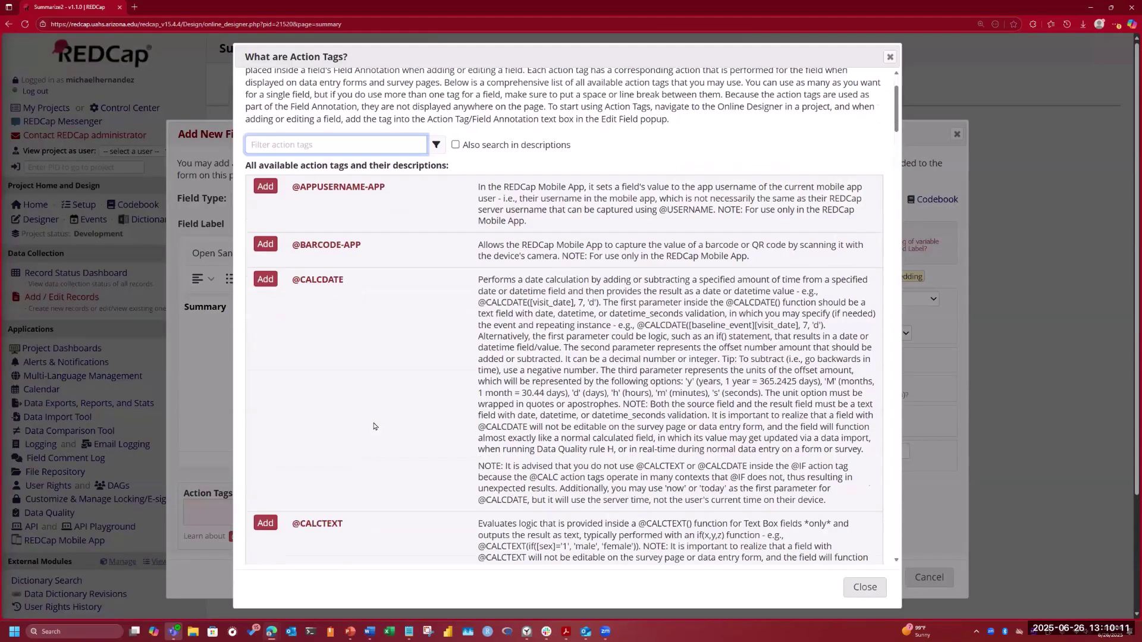
scroll(343, 353, "down", 10)
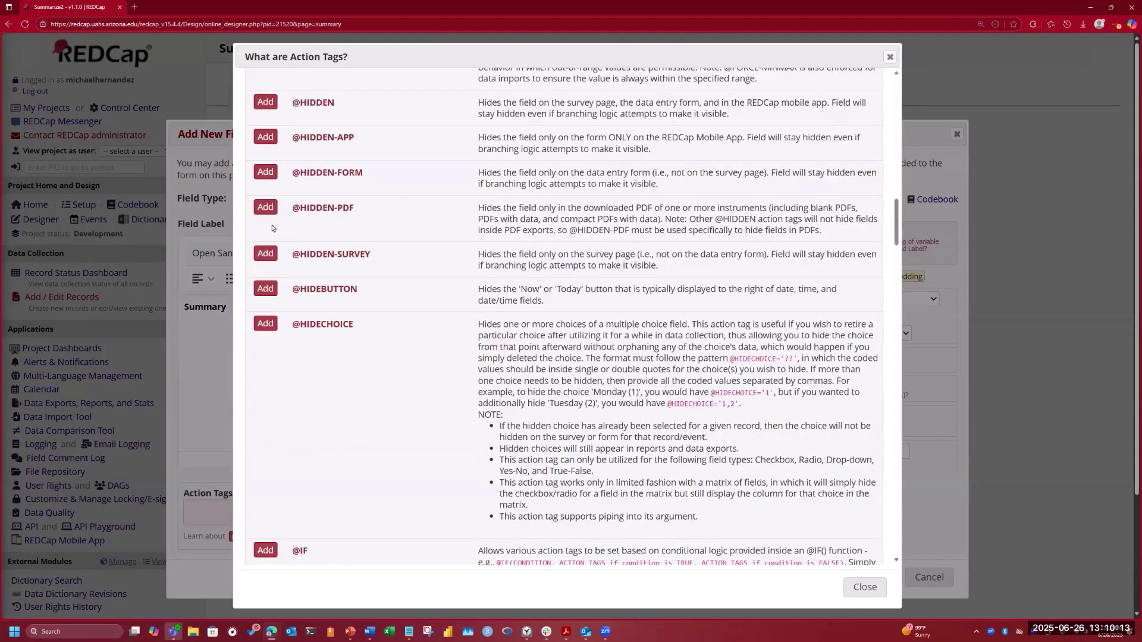
left_click(265, 103)
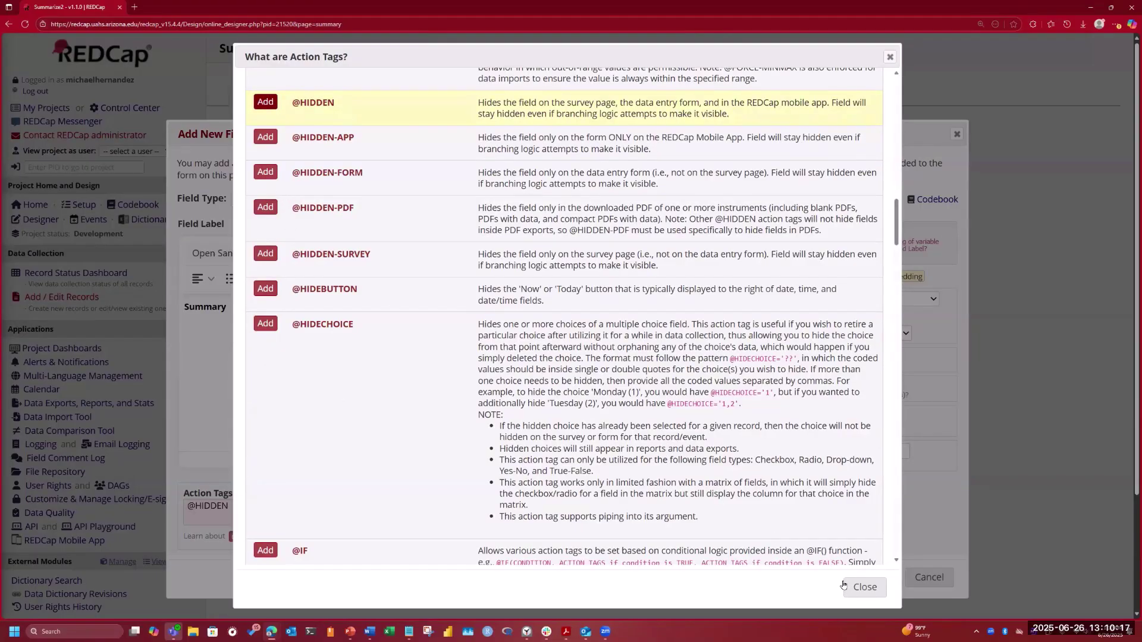
left_click(854, 591)
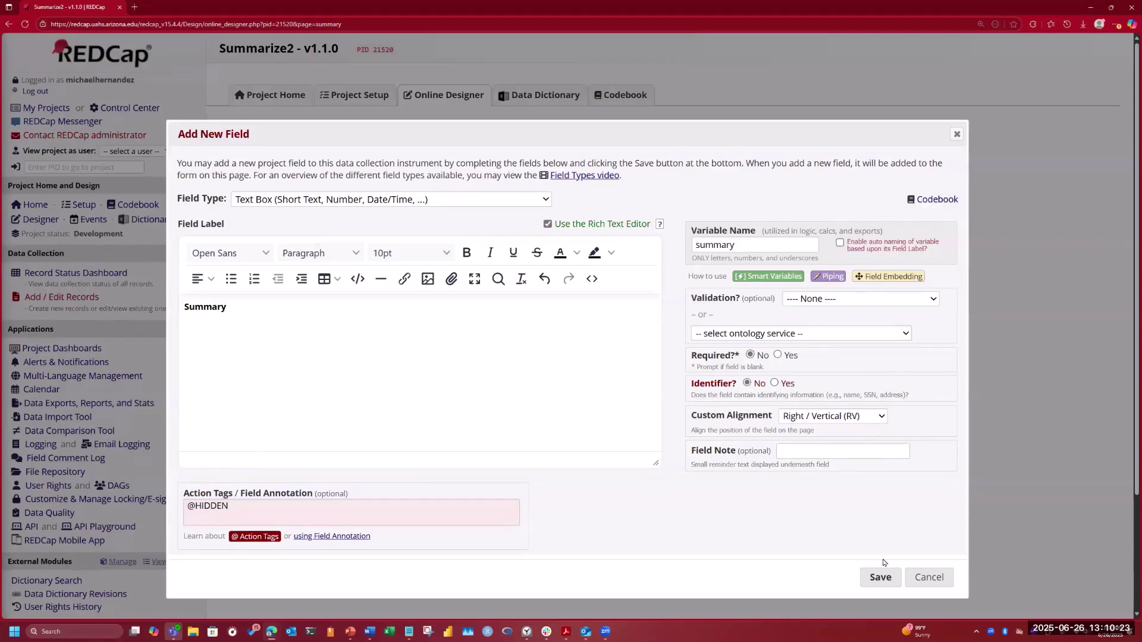
left_click(879, 576)
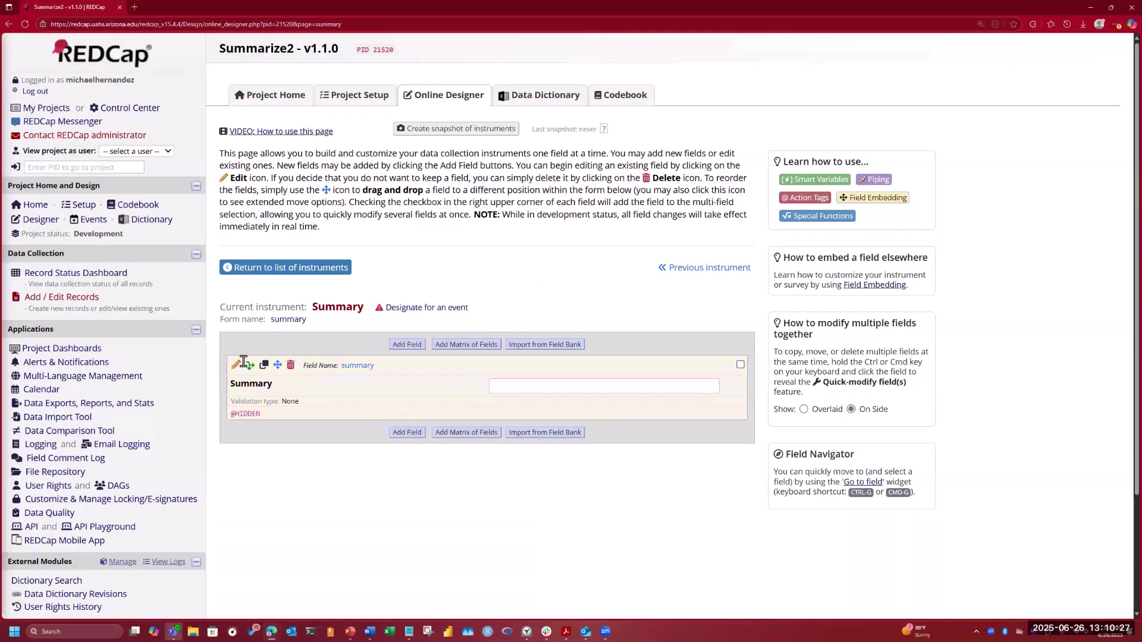
- Reopen the summary field, keep Validation at None, and save
left_click(237, 364)
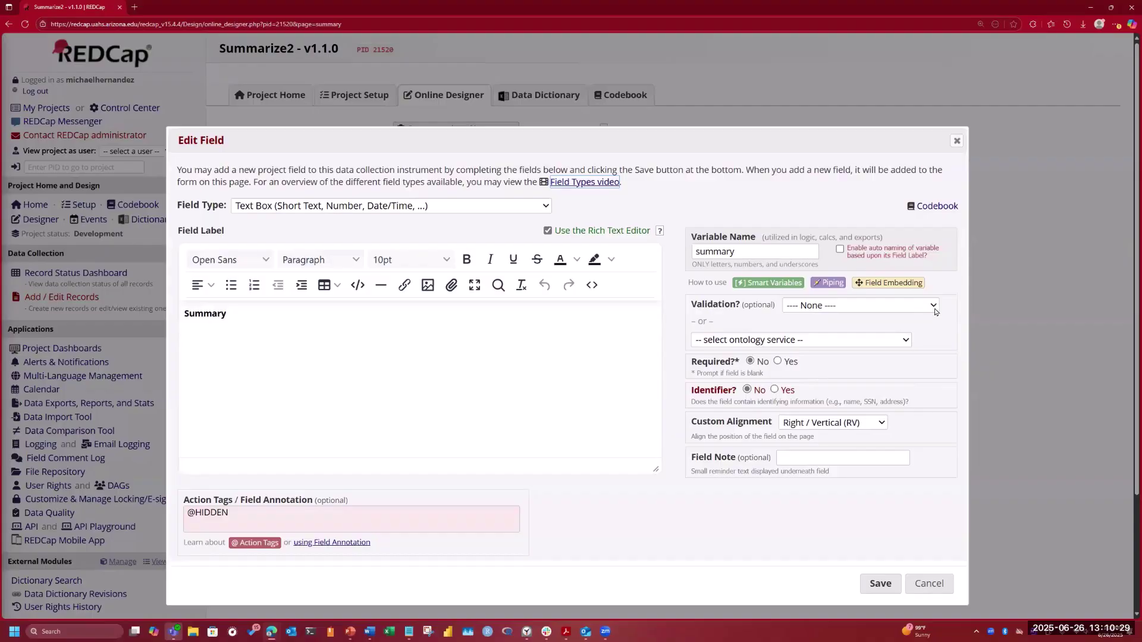
left_click(933, 306)
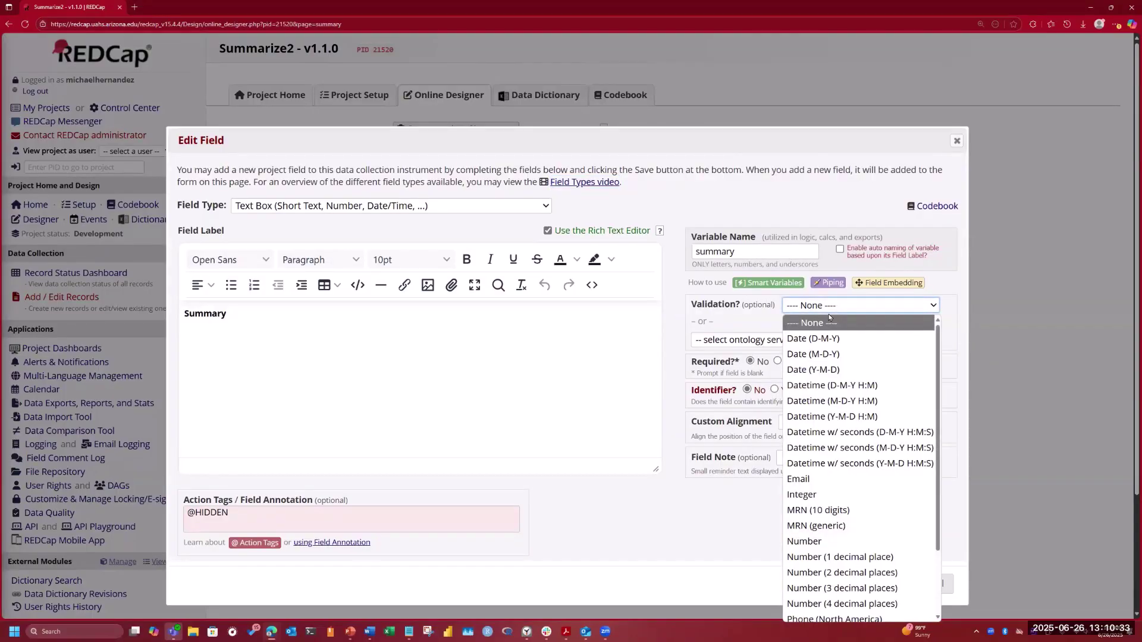
left_click(514, 368)
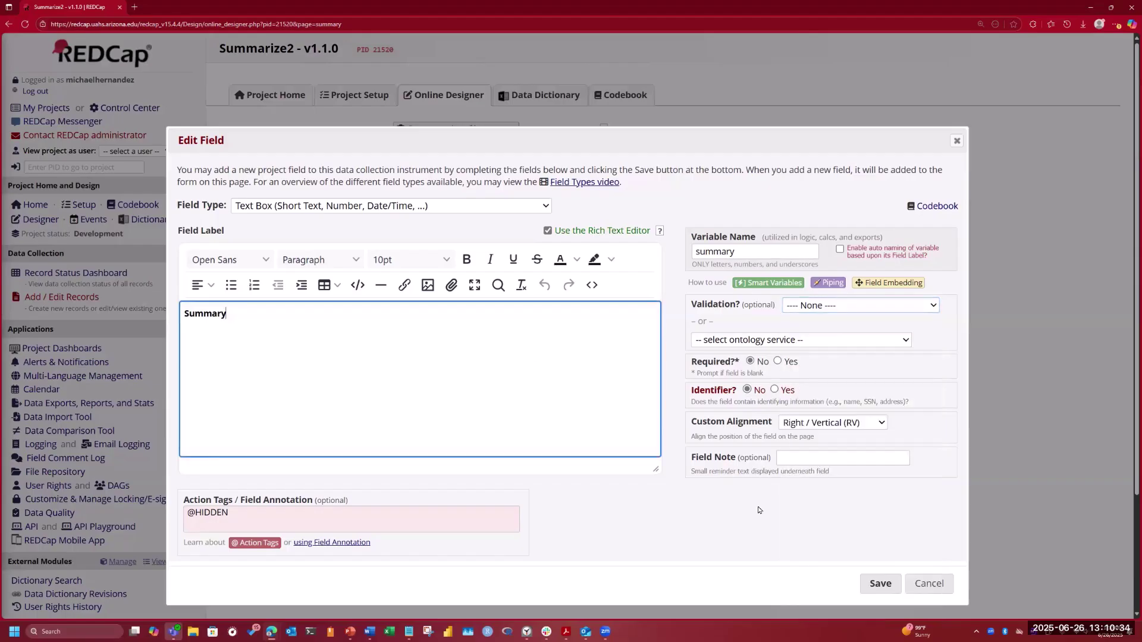
left_click(880, 584)
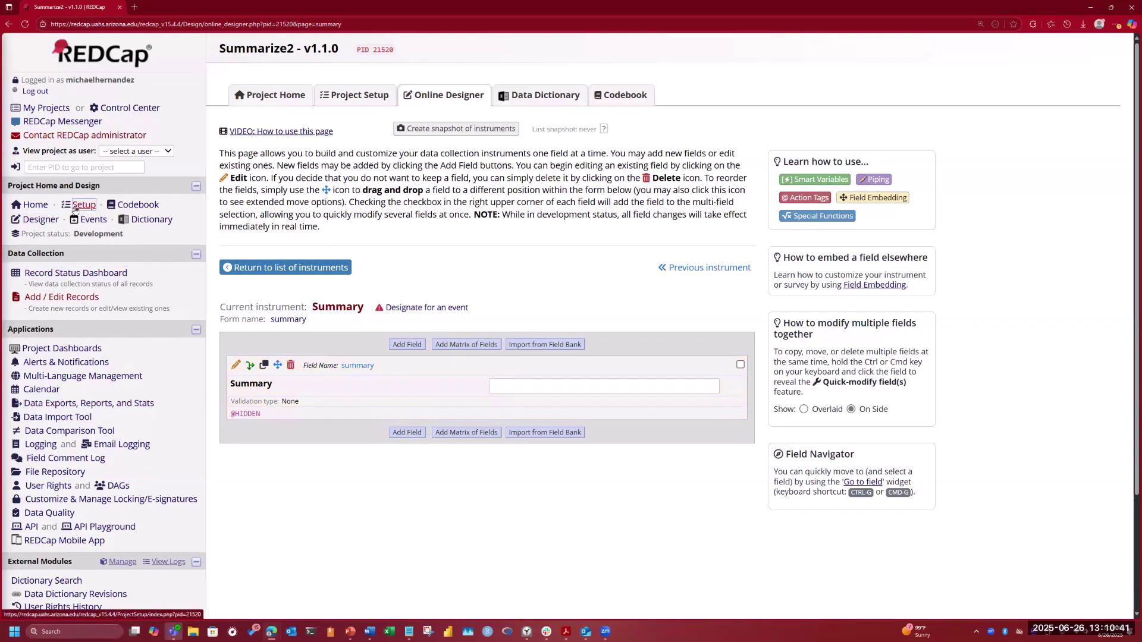
- Tick the Summary instrument for Event 1 and Event 2 and save the designations
left_click(94, 219)
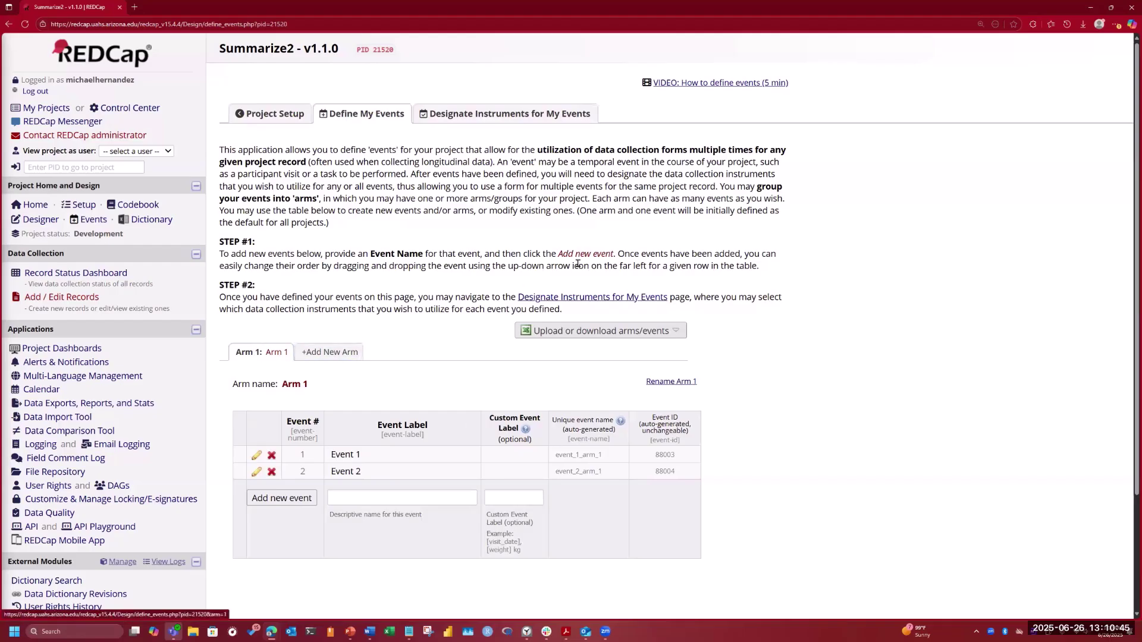
left_click(617, 299)
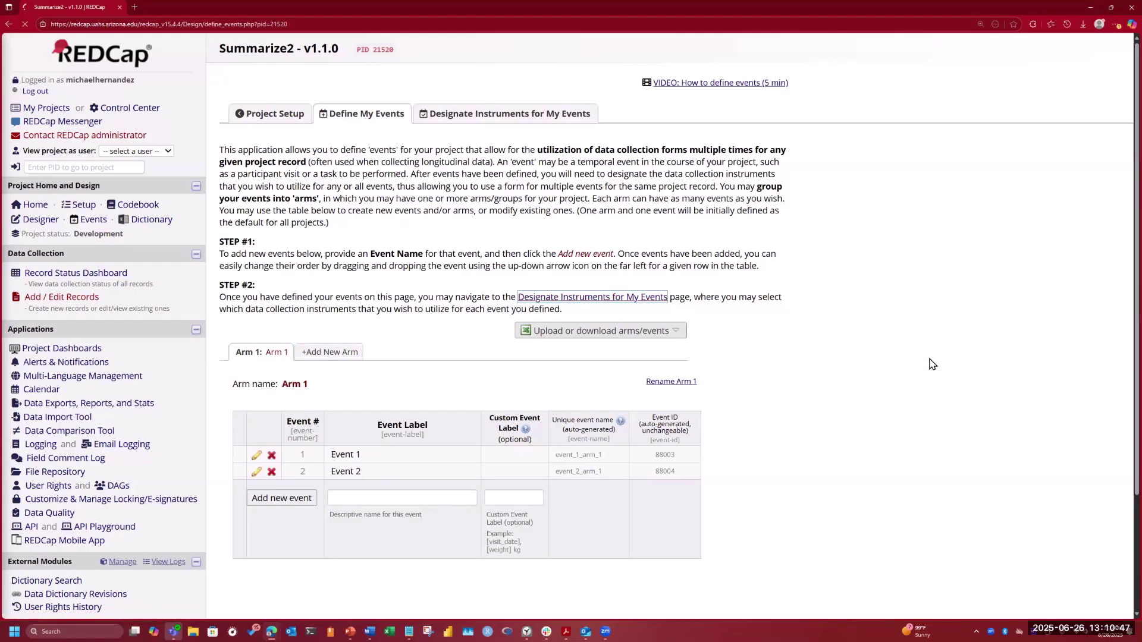
left_click(247, 252)
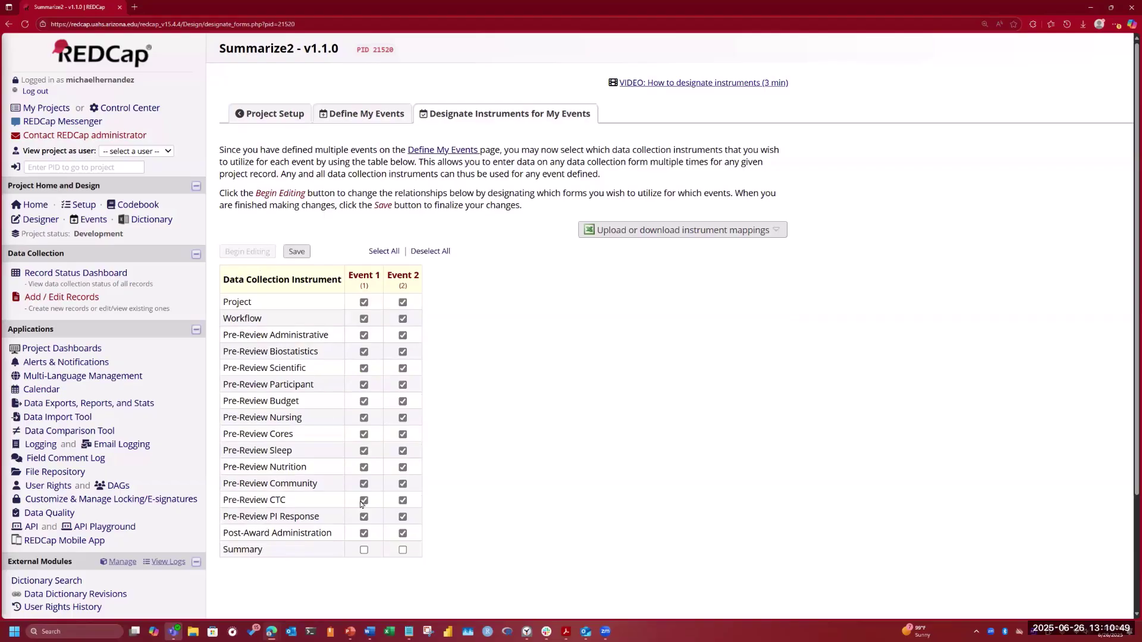
left_click(364, 550)
left_click(402, 550)
left_click(297, 251)
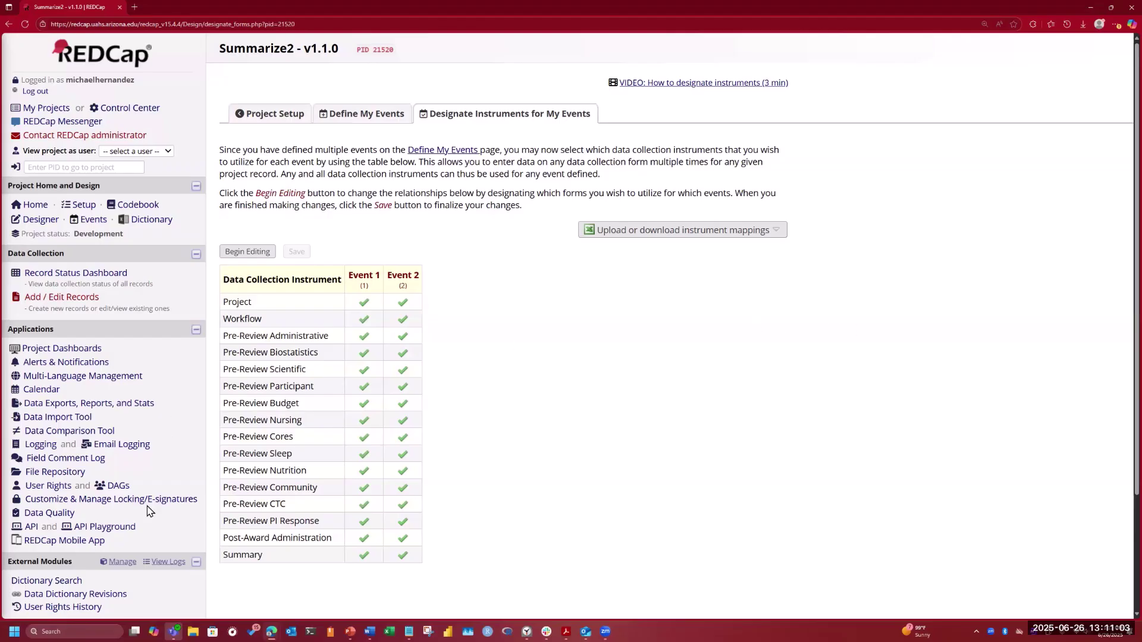
left_click(122, 561)
- Open the Summarize module's Configure dialog from the External Modules manager
left_click(119, 563)
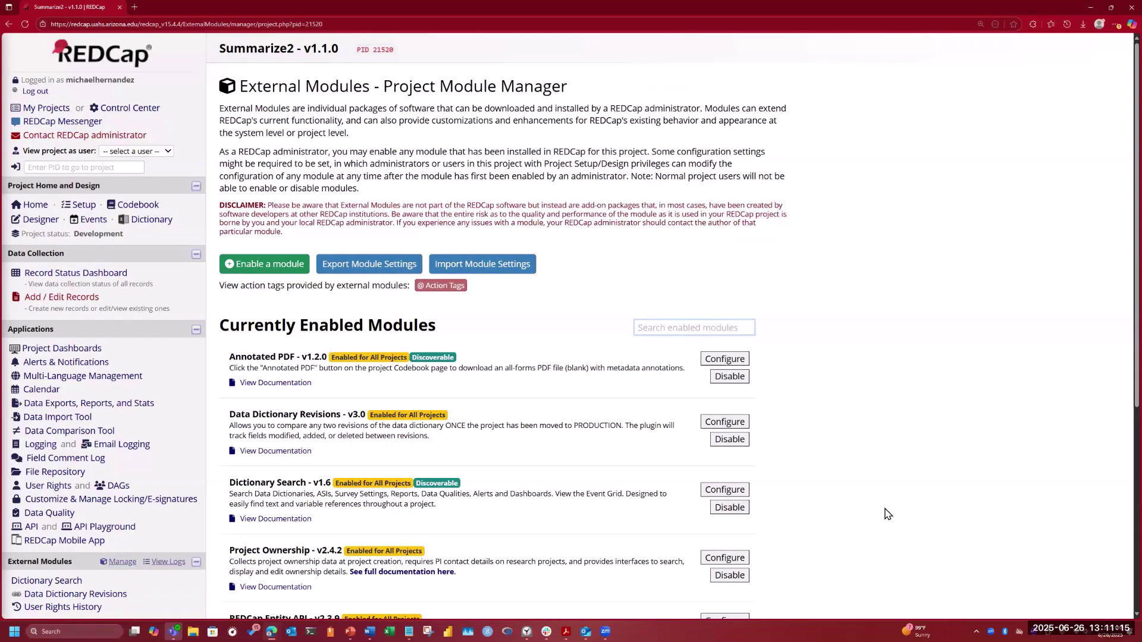
scroll(887, 515, "down", 5)
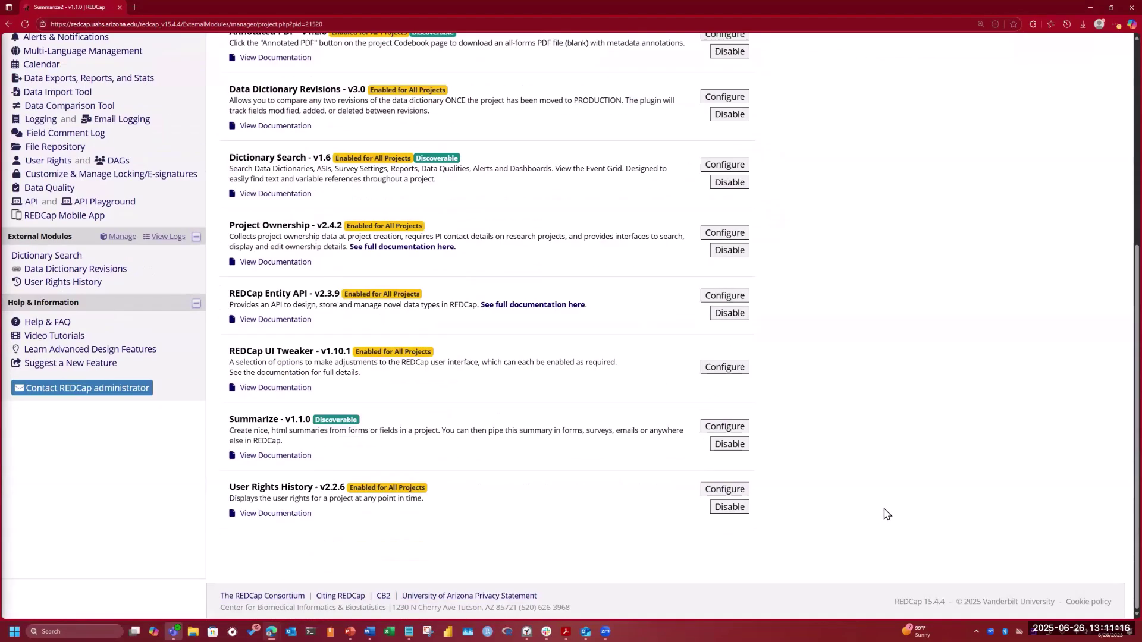
left_click(736, 430)
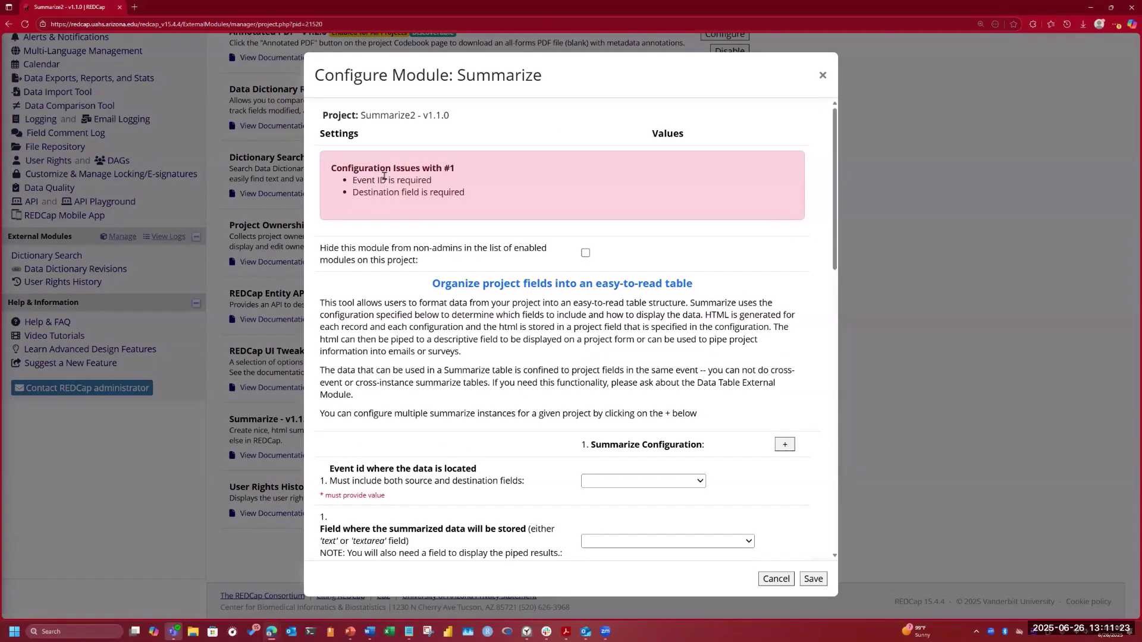
- Set configuration #1's event ID to 'Arm: Arm 1 - Event: Event 1'
left_click_drag(429, 182, 349, 181)
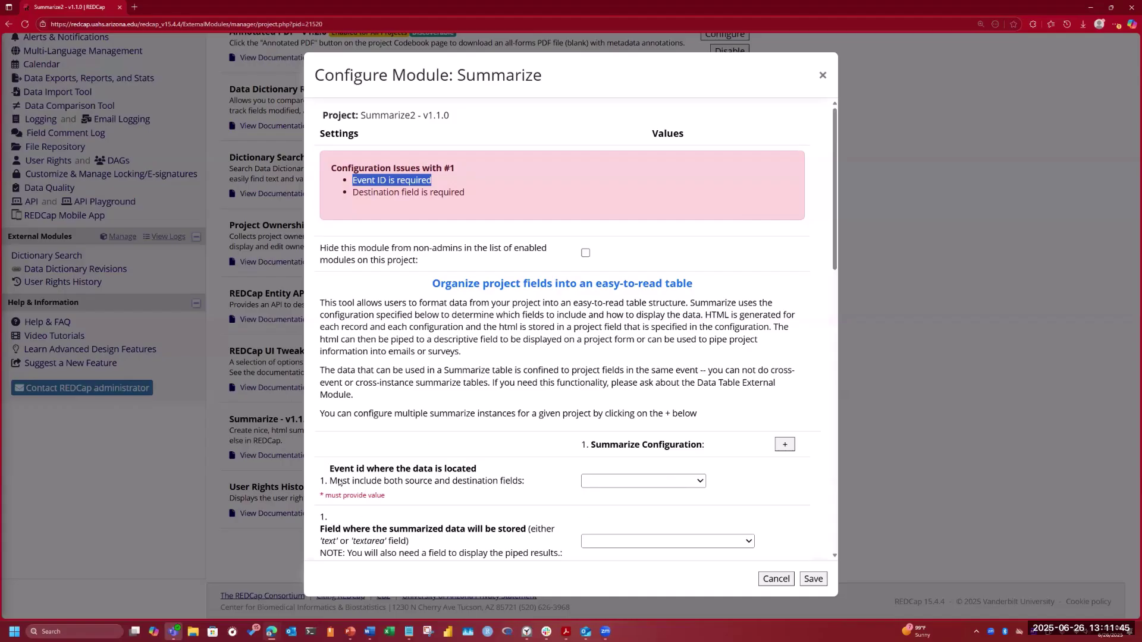
left_click(700, 482)
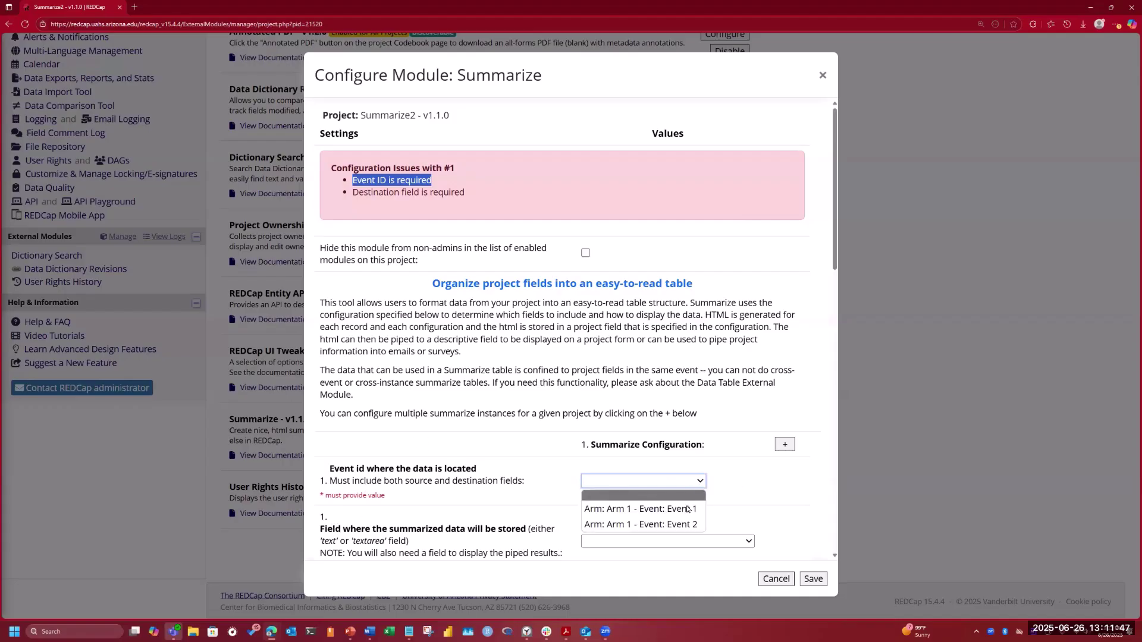
left_click(684, 509)
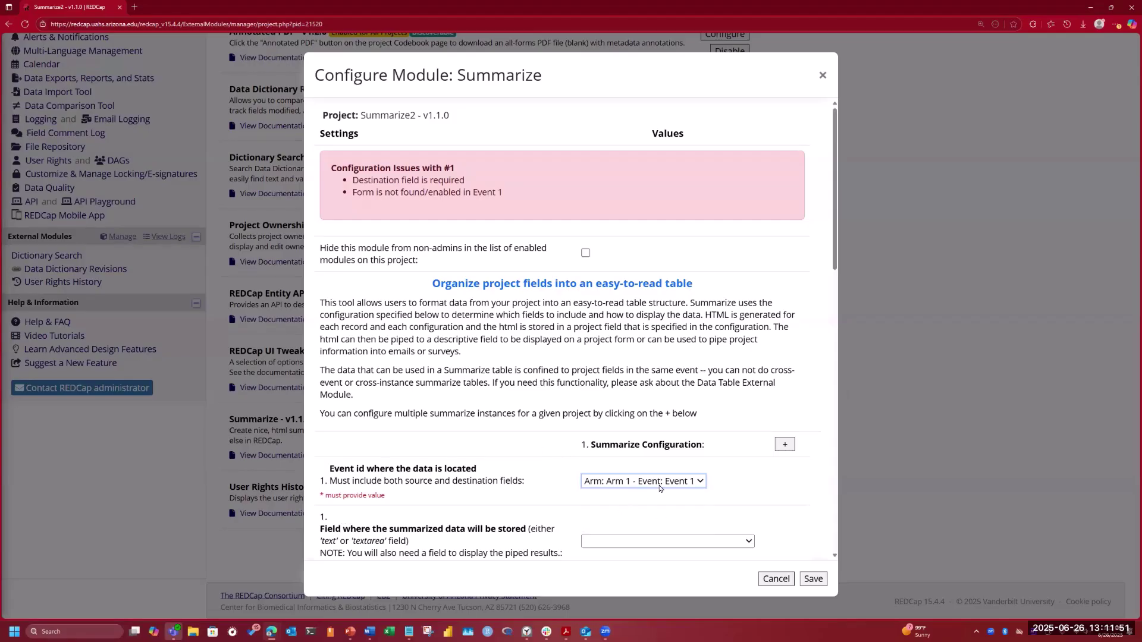
left_click(699, 483)
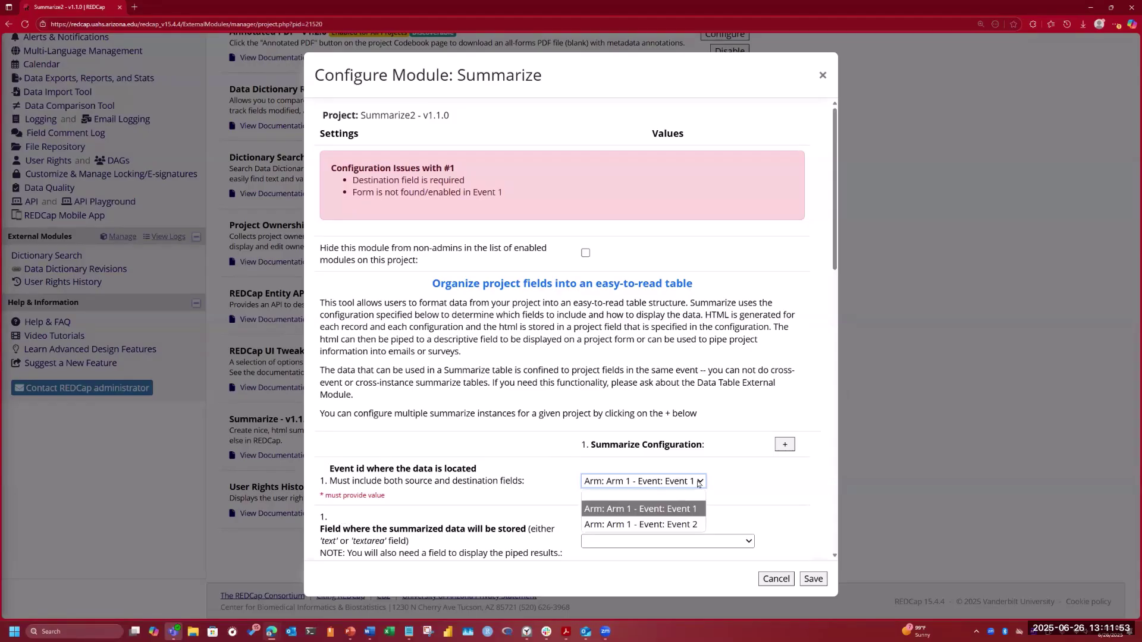
left_click(699, 484)
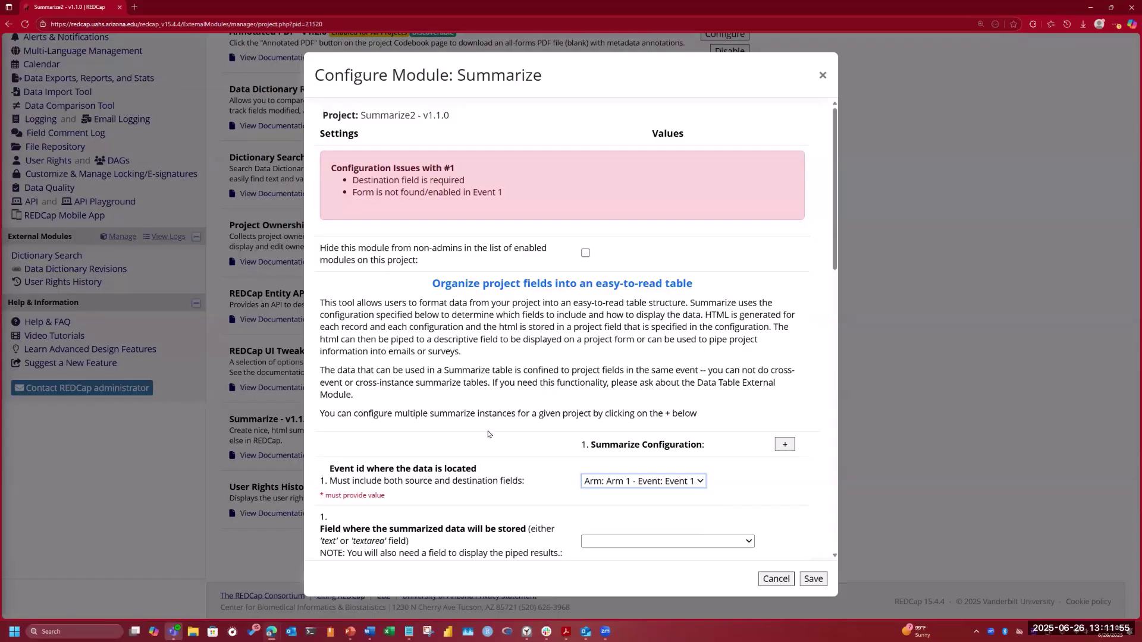
- Add a second Summarize configuration, then remove it so only configuration #1 remains
scroll(488, 434, "down", 1)
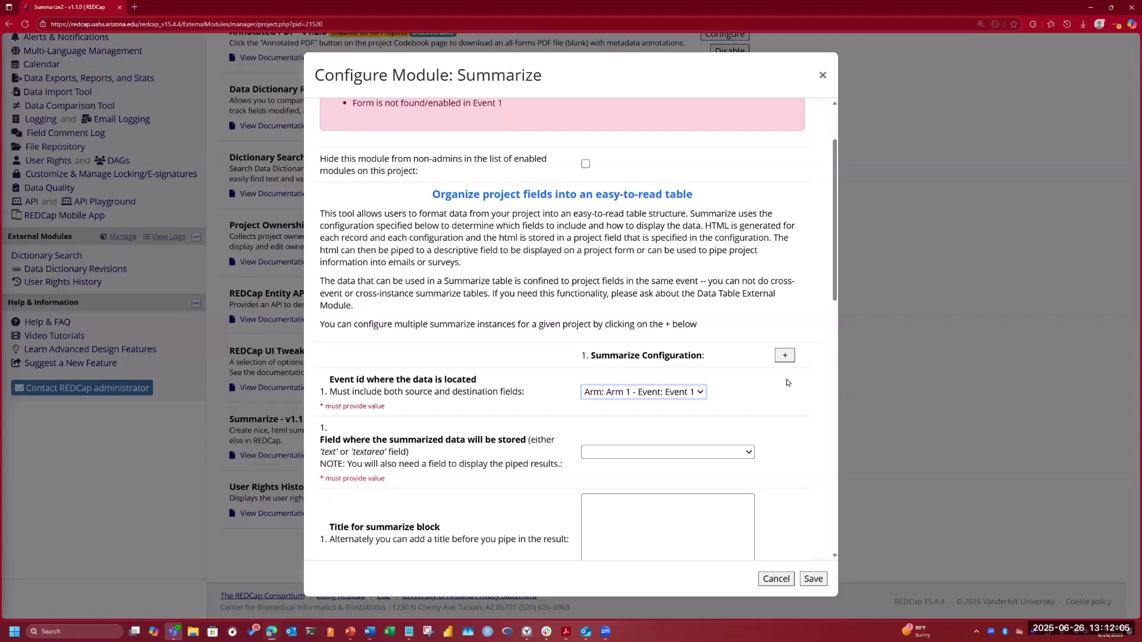
left_click(784, 356)
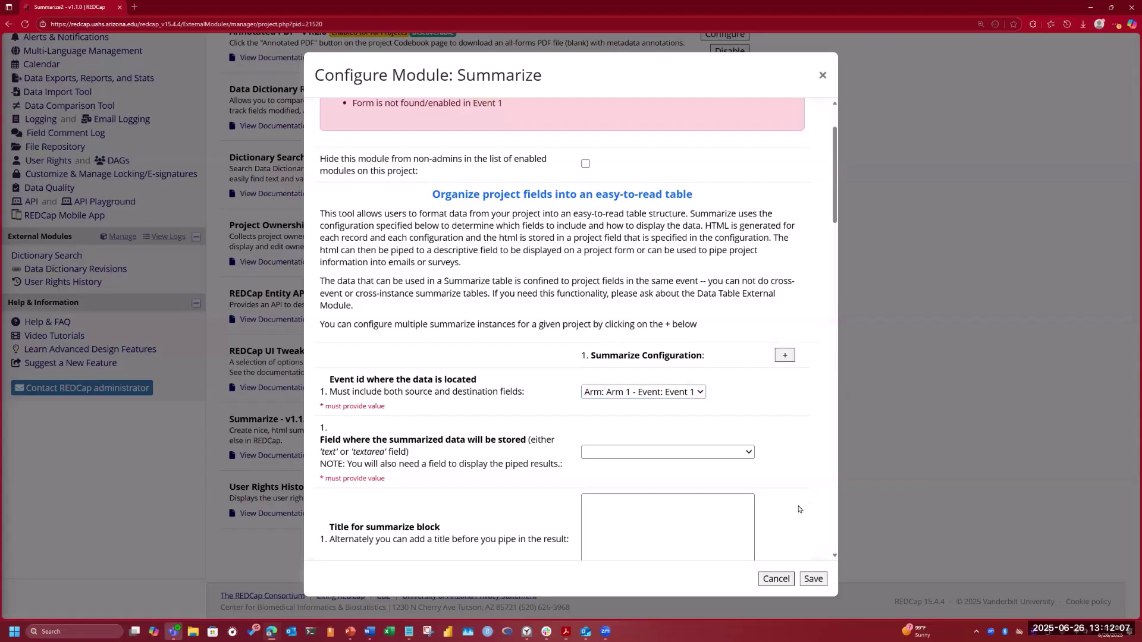
scroll(795, 512, "down", 9)
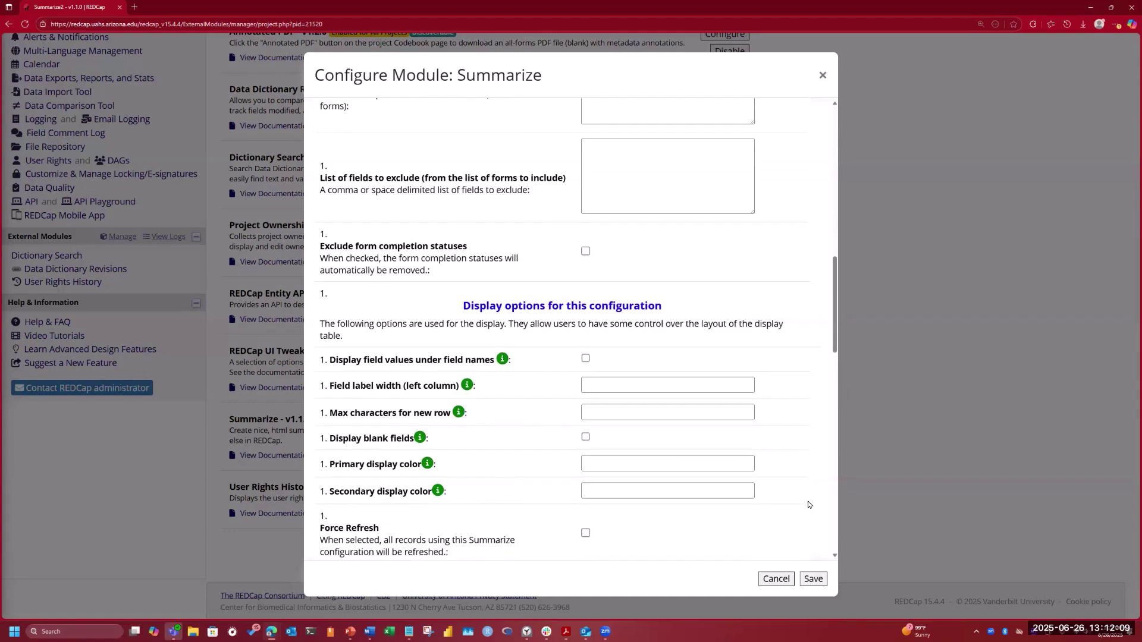
scroll(808, 505, "down", 3)
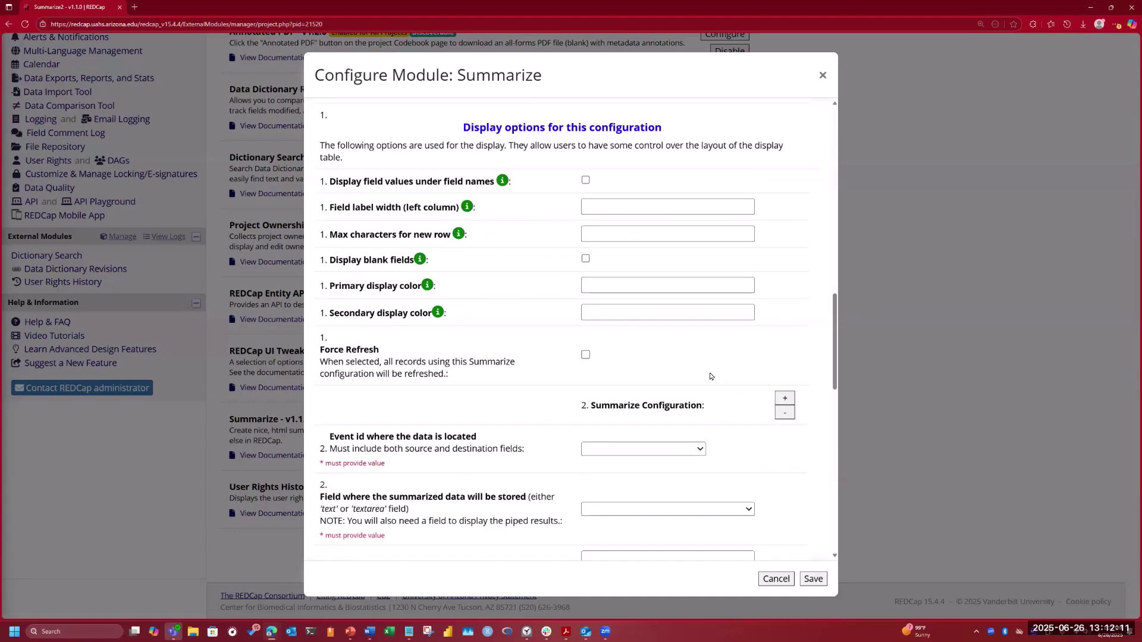
scroll(818, 415, "up", 2)
scroll(817, 413, "up", 10)
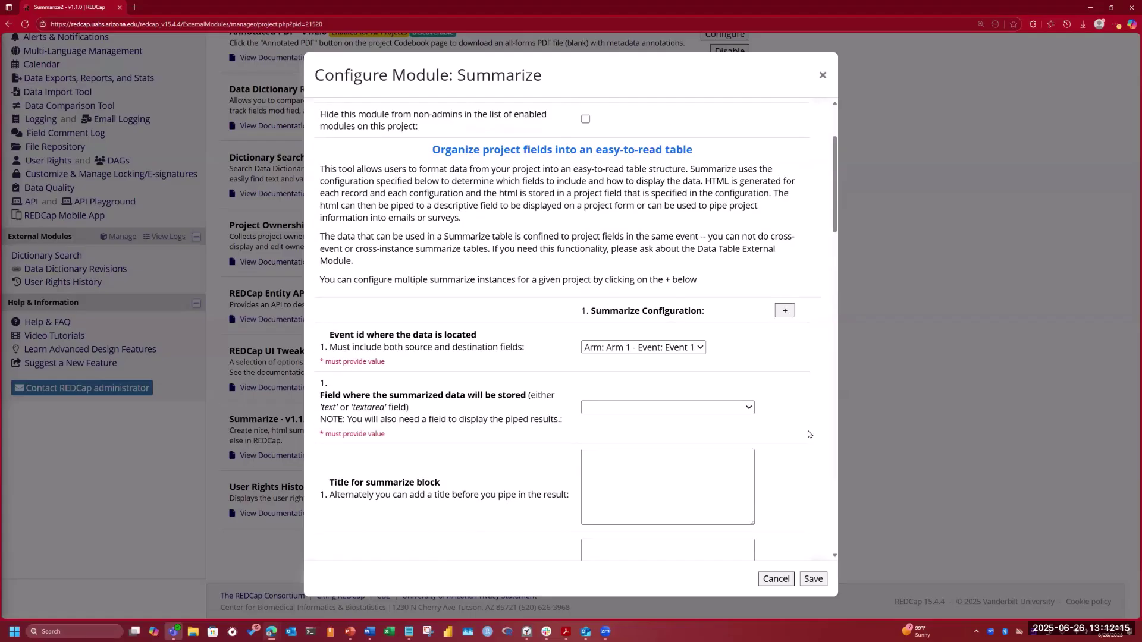
scroll(791, 348, "down", 10)
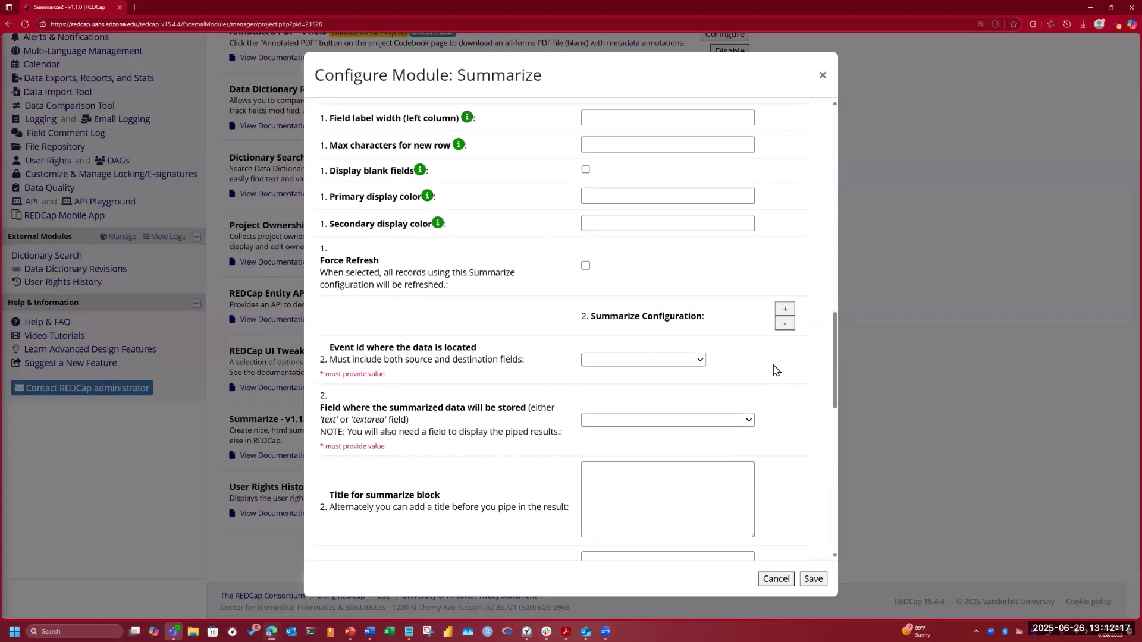
left_click(782, 328)
scroll(683, 419, "up", 3)
scroll(683, 419, "up", 6)
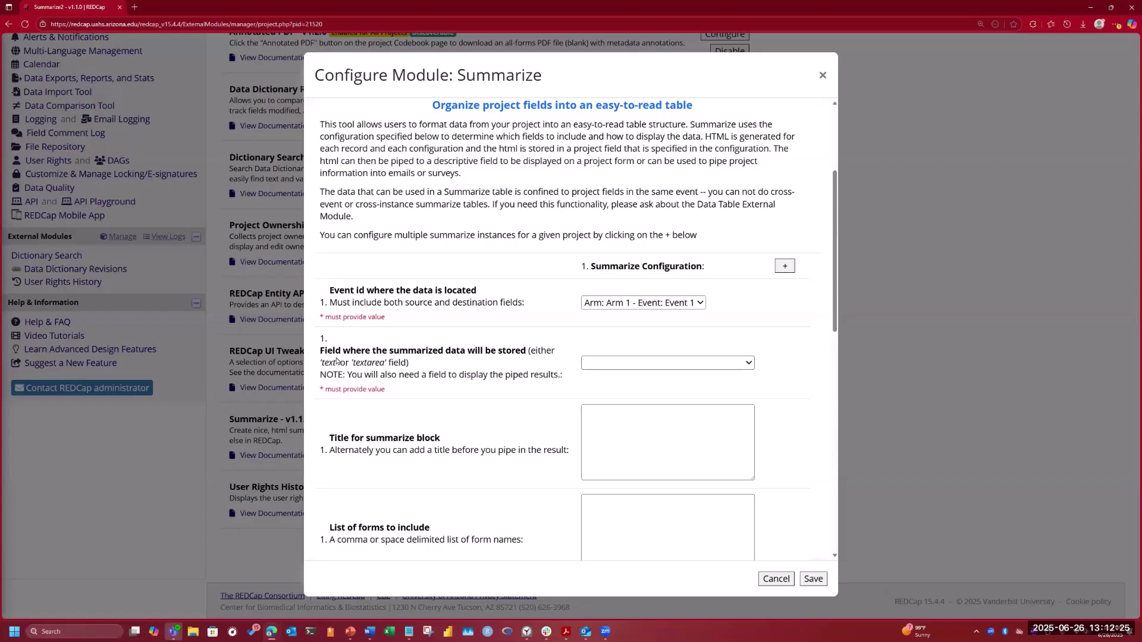
- Choose 'summary - Summary' as configuration #1's destination field
left_click(747, 363)
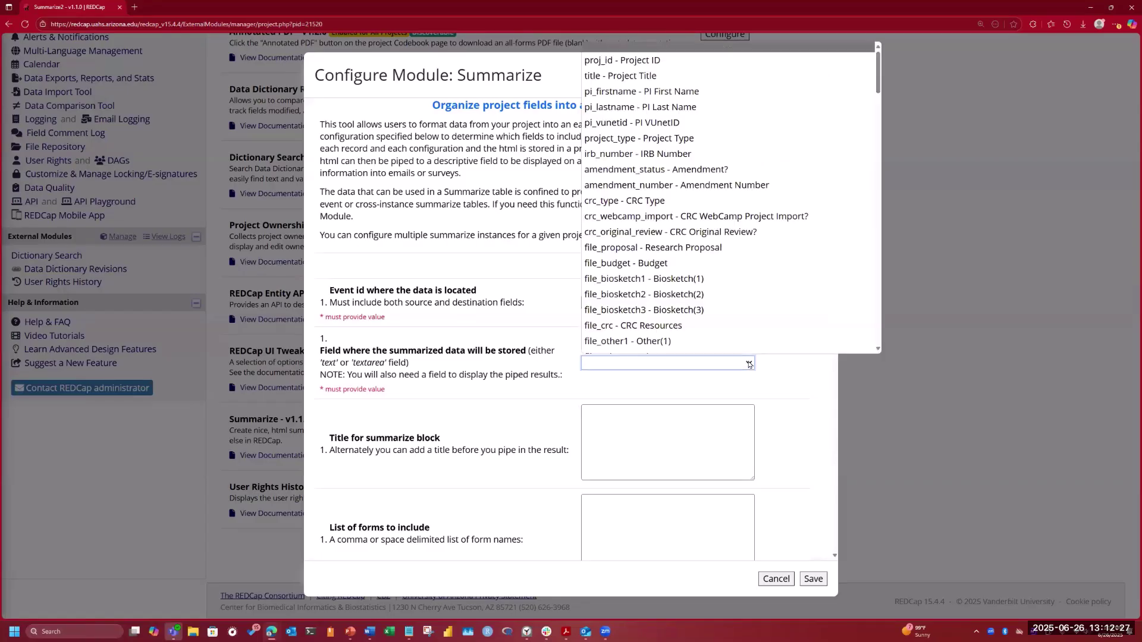
scroll(796, 160, "down", 2)
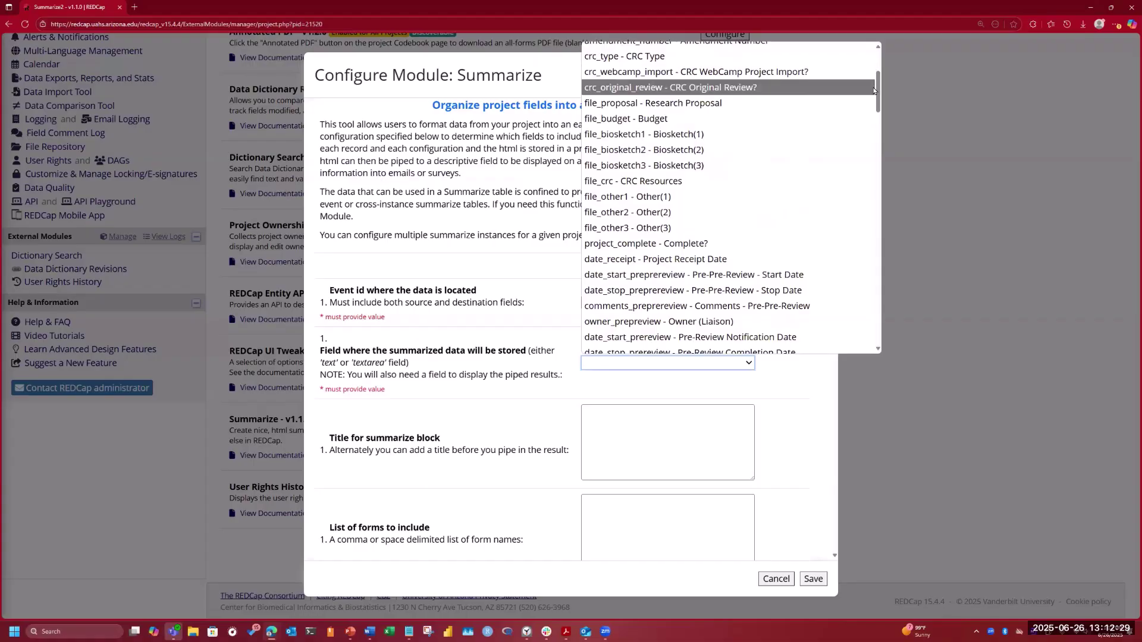
left_click_drag(878, 84, 767, 345)
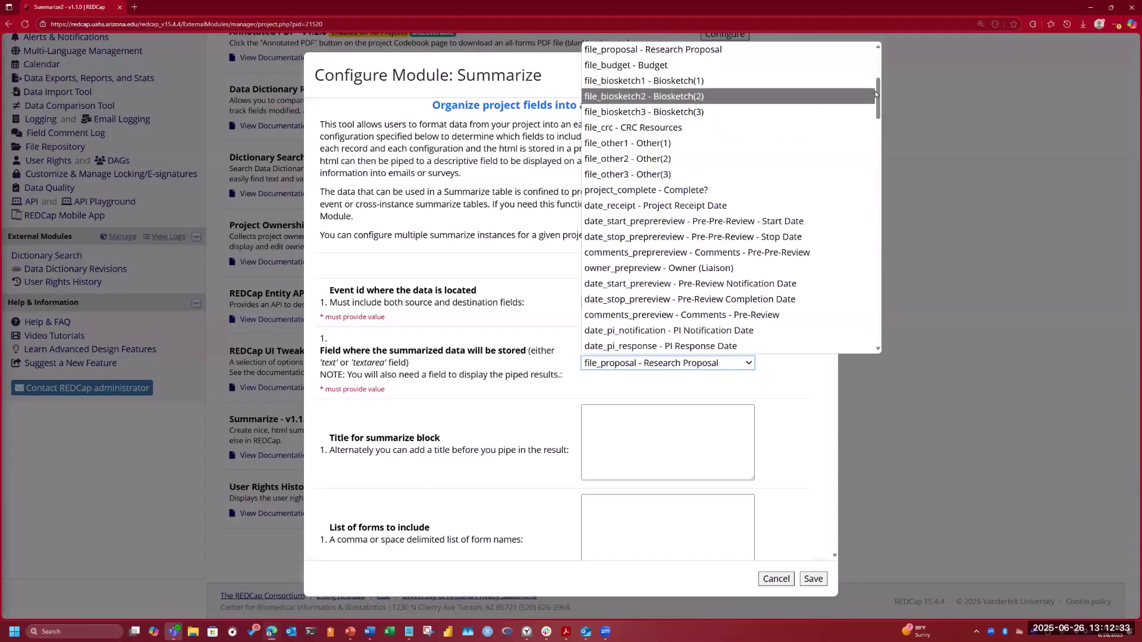
left_click_drag(878, 95, 880, 381)
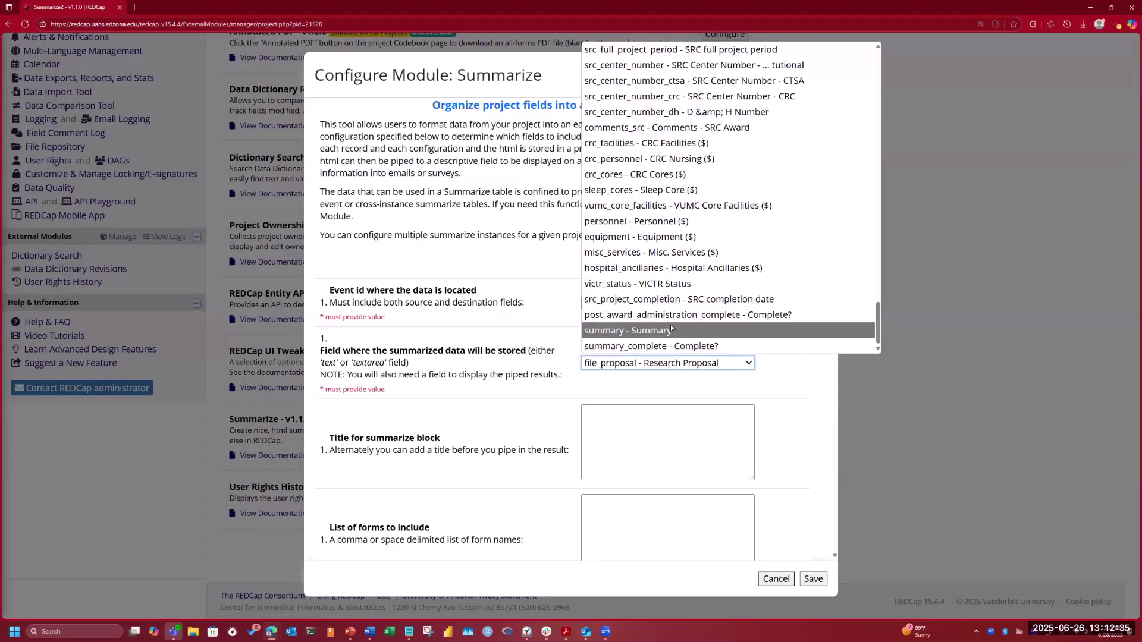
left_click(720, 328)
left_click(680, 469)
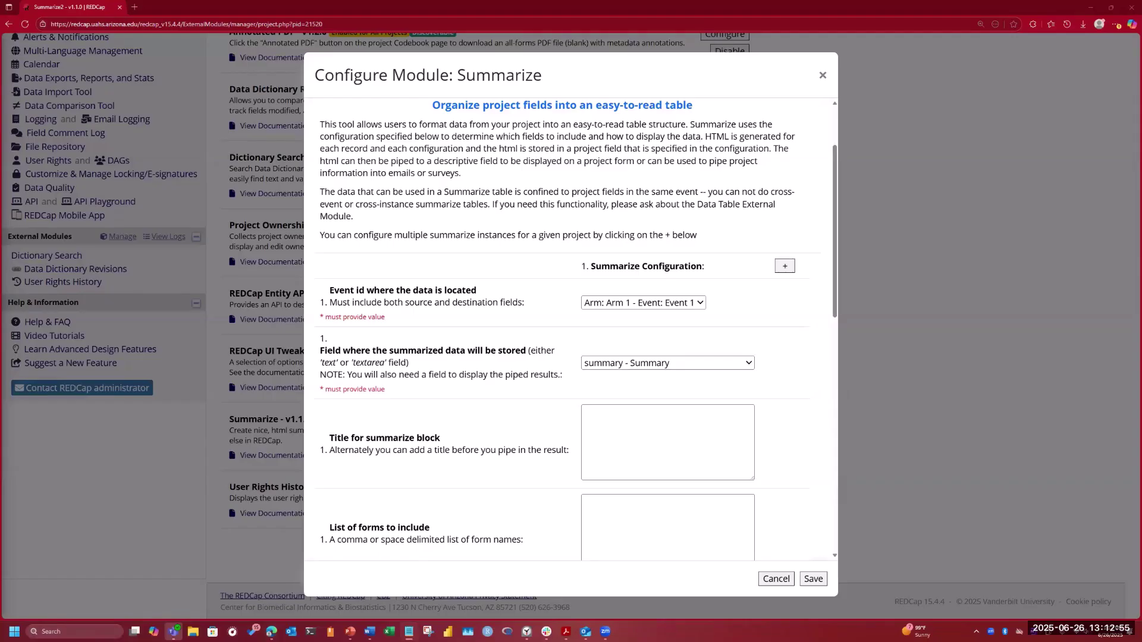
- Paste the HTML header with a 329×48 logo and centred '∫ (K, P, T)' text as the block title
left_click(715, 435)
key("ctrl+v")
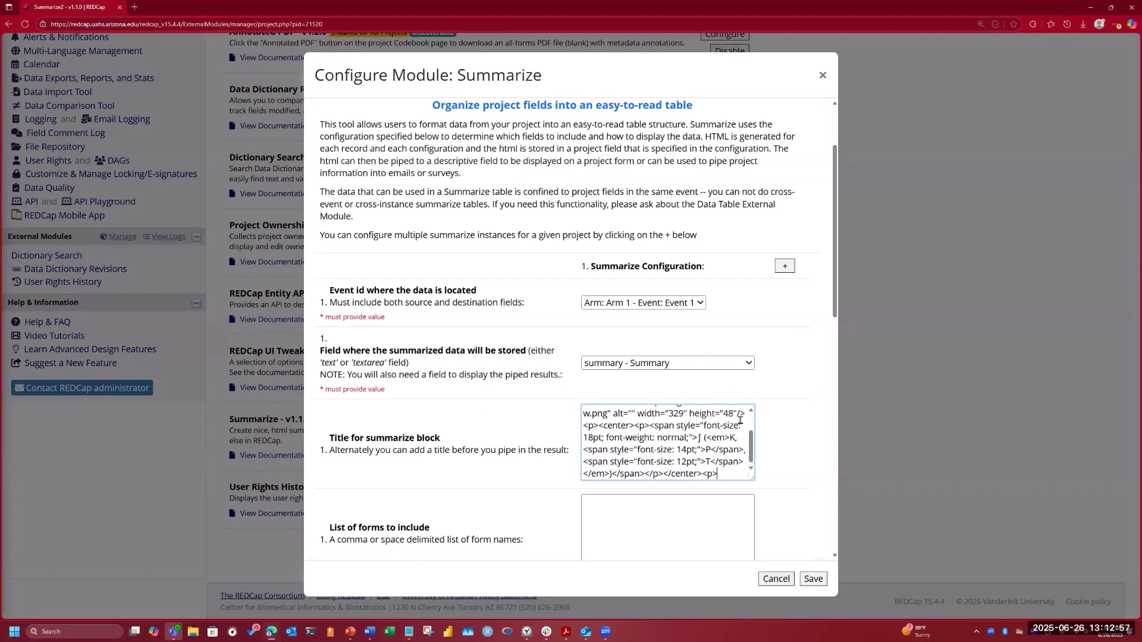
scroll(665, 417, "down", 5)
- Fetch the form list from the notes for the forms-to-include field
left_click(660, 256)
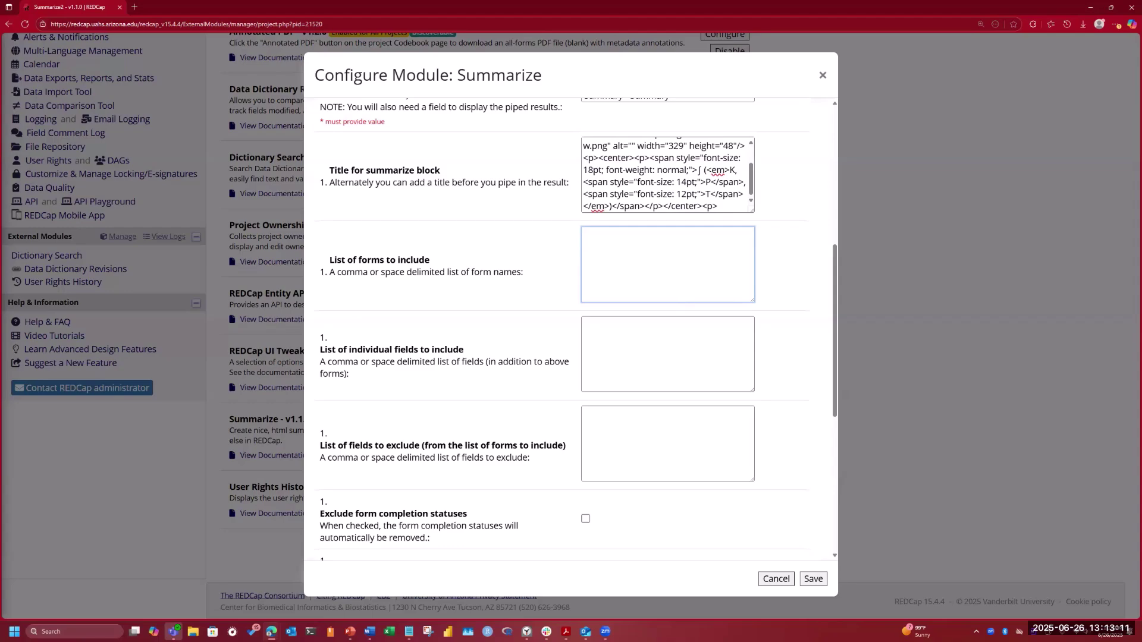
key("alt+Tab")
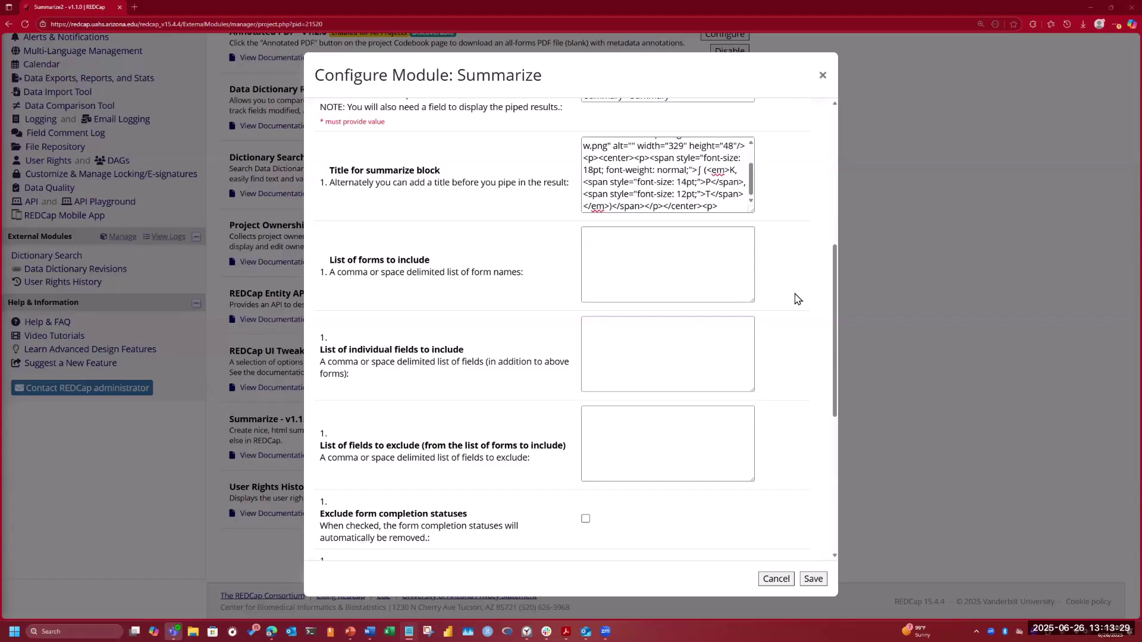
left_click(701, 262)
- Paste the prereview forms, post_award_administration and summary into the forms-to-include list
left_click(675, 232)
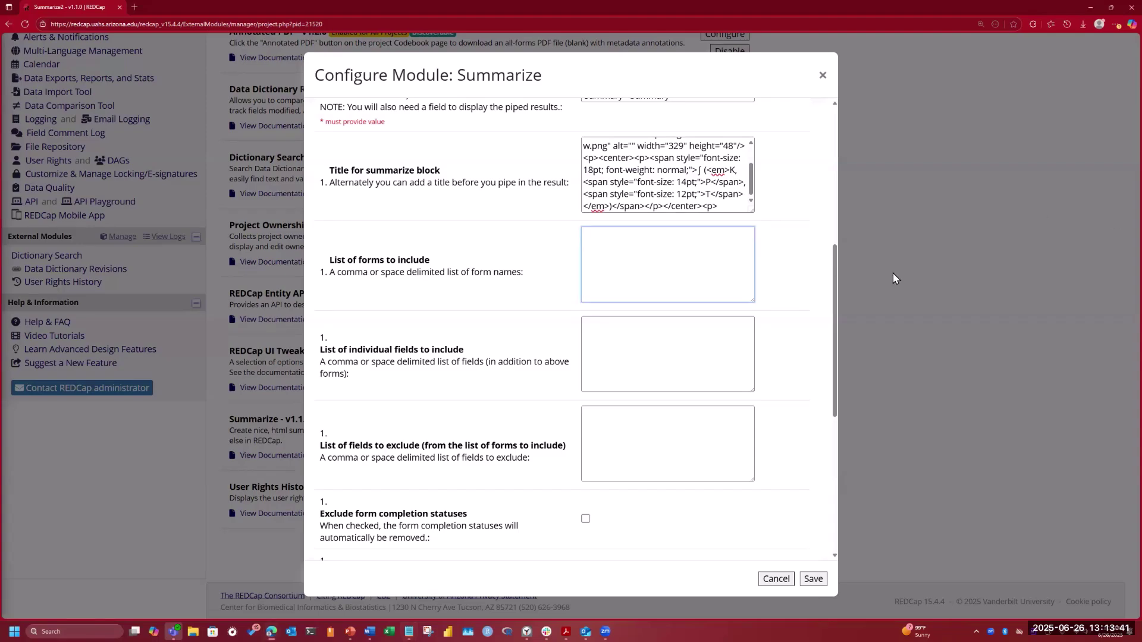
key("ctrl+v")
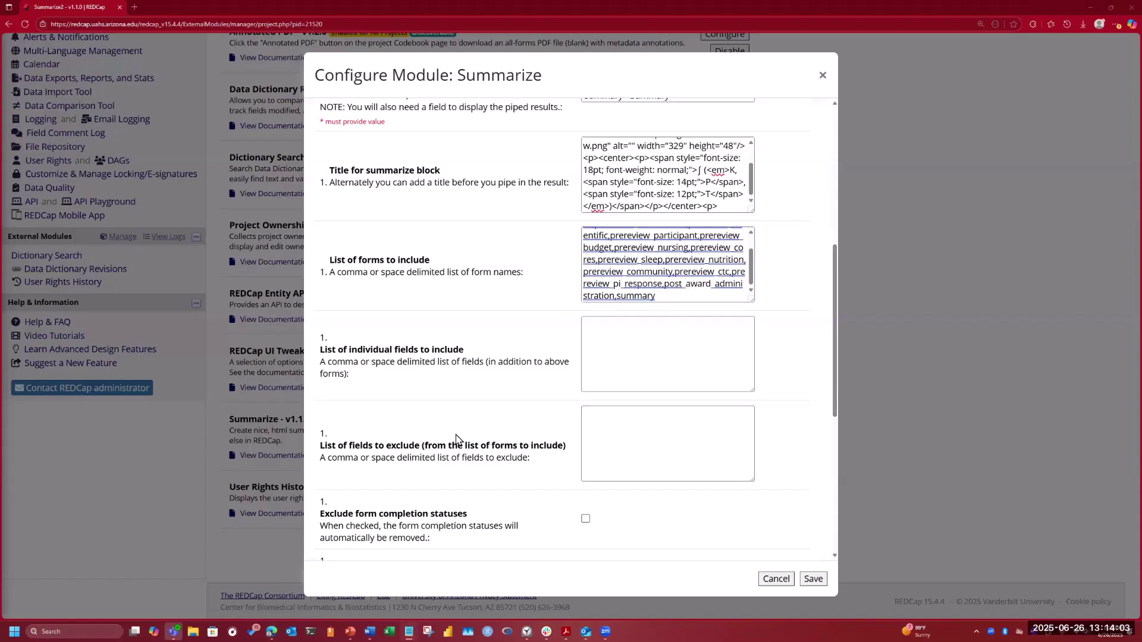
left_click(697, 353)
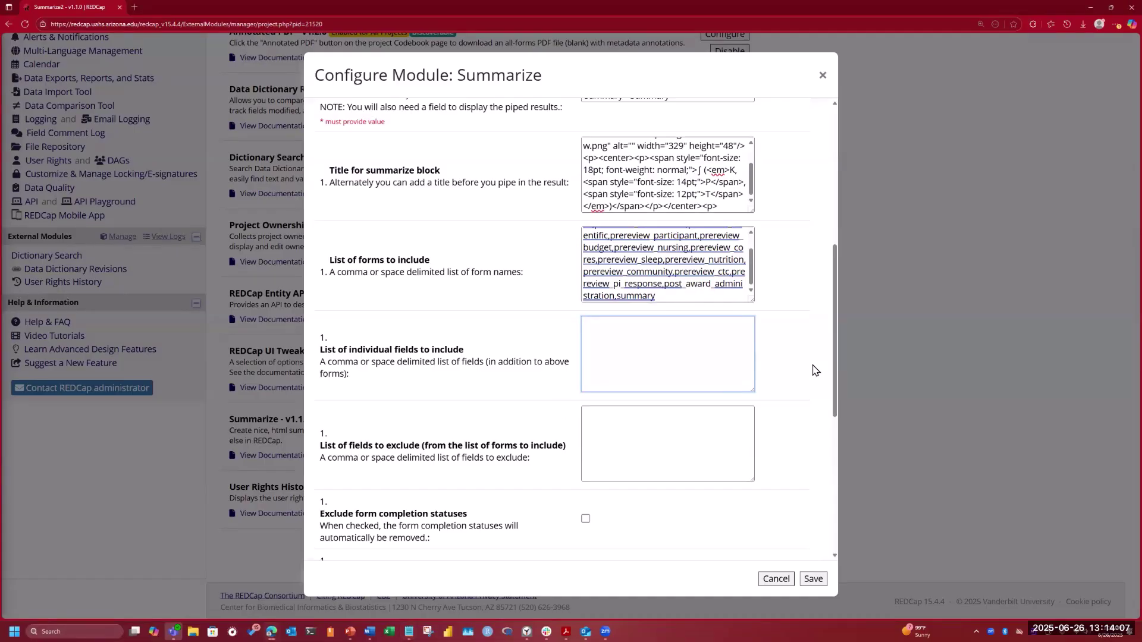
- Paste the comma-separated individual field names, ending with summary_field, into the fields-to-include list
key("ctrl+v")
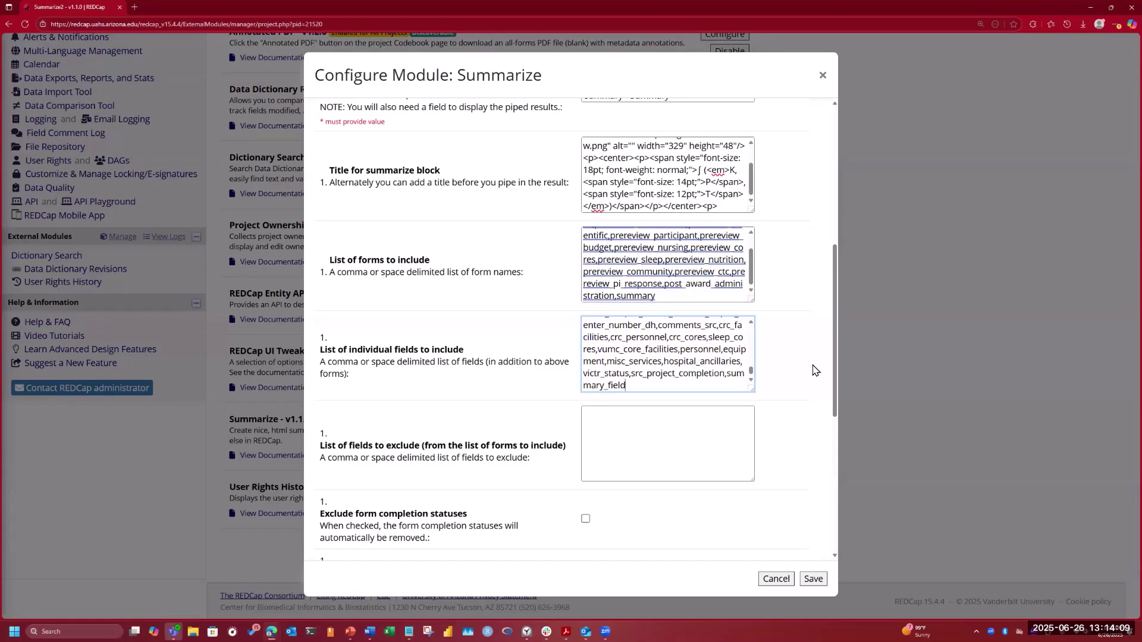
scroll(703, 362, "up", 2)
scroll(702, 362, "up", 2)
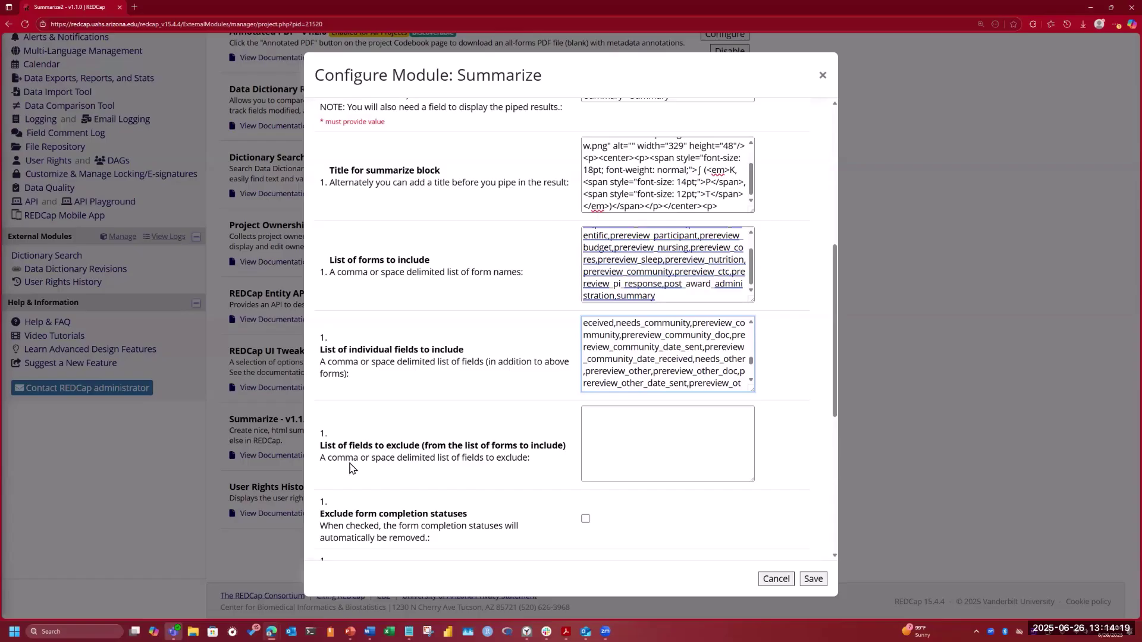
- Highlight the fields-to-exclude description to explain it
left_click_drag(321, 446, 570, 445)
triple_click(568, 446)
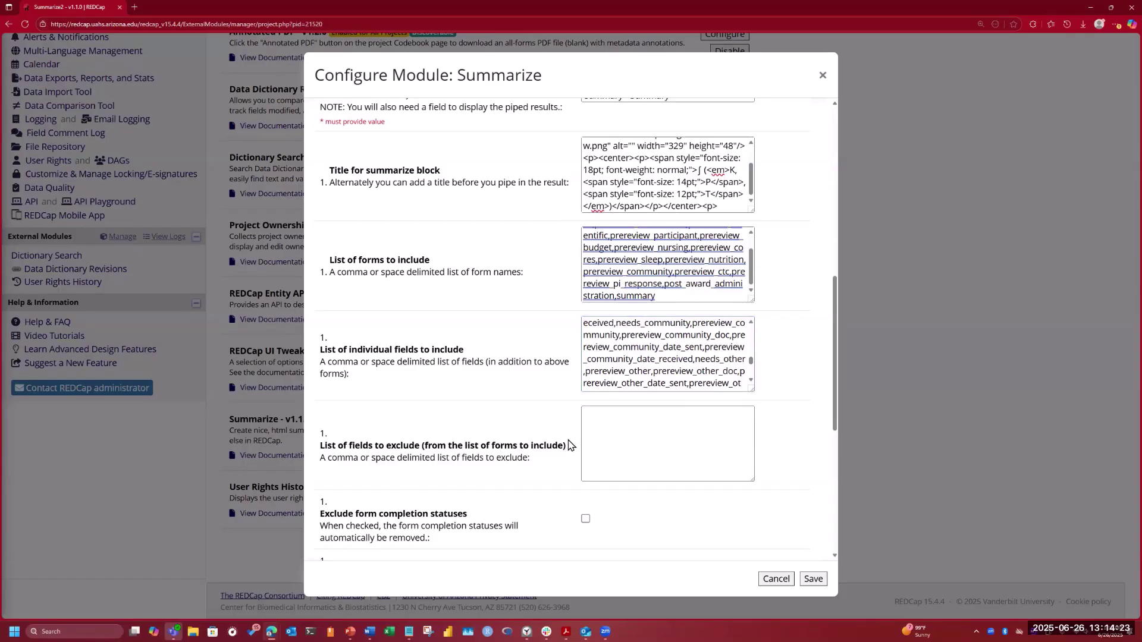
left_click(562, 446, "shift")
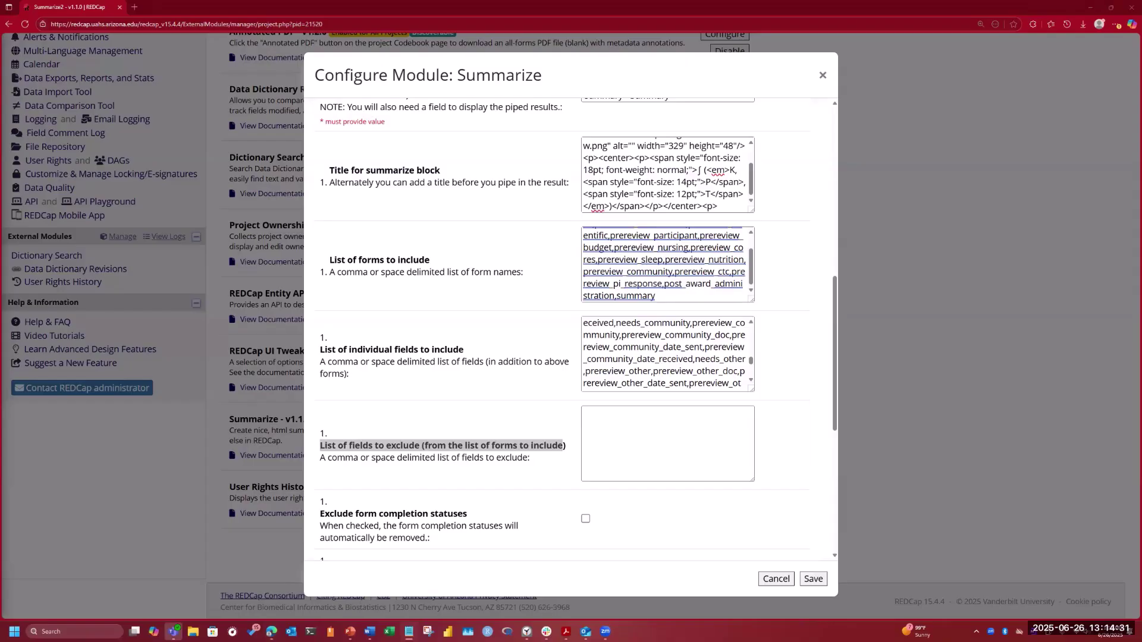
- List prereview_participant_date_sent and prereview_participant_date_received as fields to exclude
left_click(688, 434)
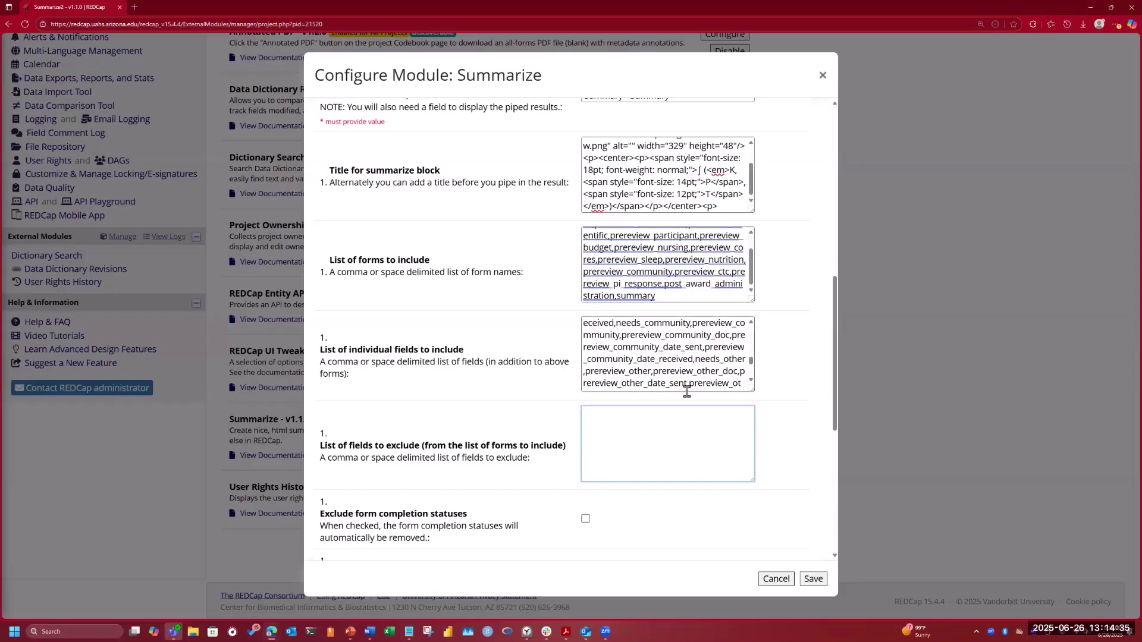
type("prereview_participant_date_sent, prereview_participant_date_received")
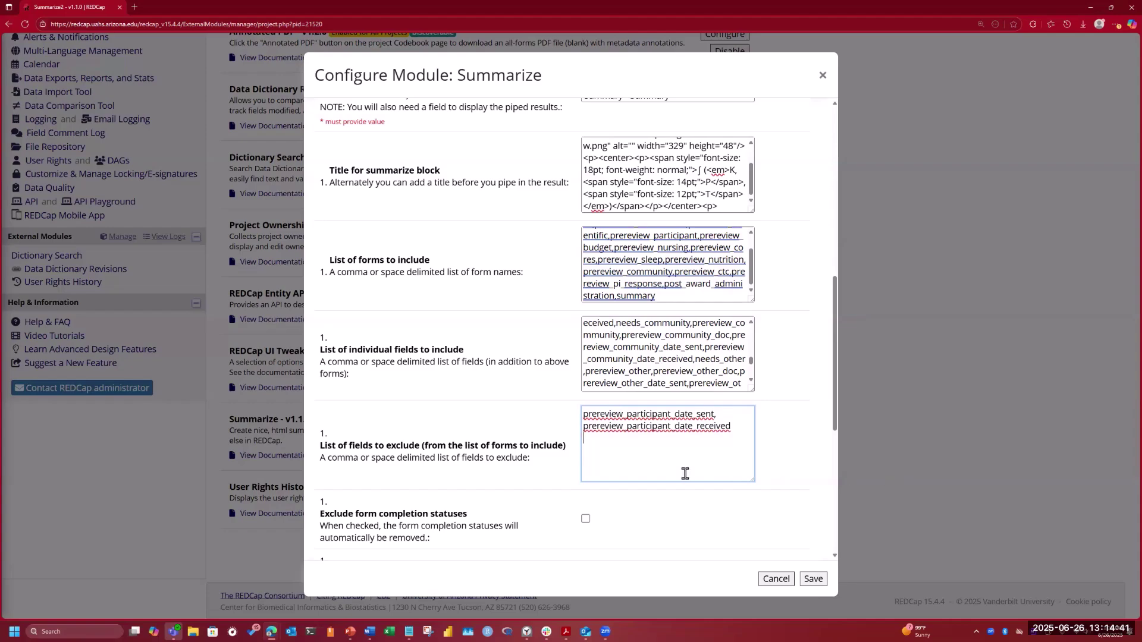
scroll(730, 469, "down", 3)
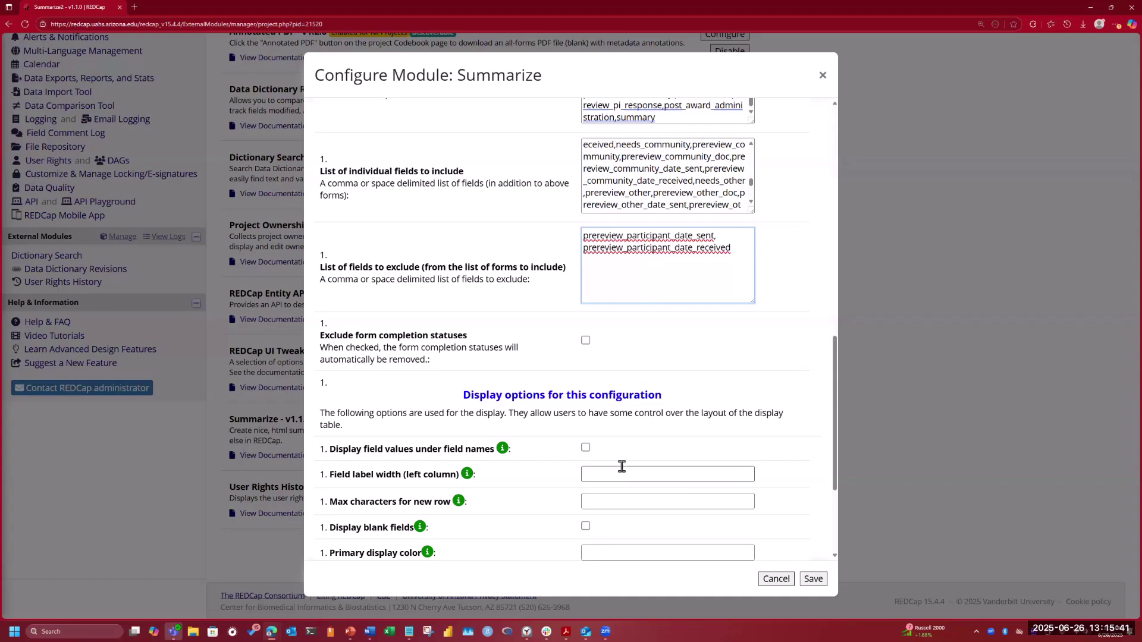
- Tick 'Exclude form completion statuses' and move on to the field label width option
left_click(585, 343)
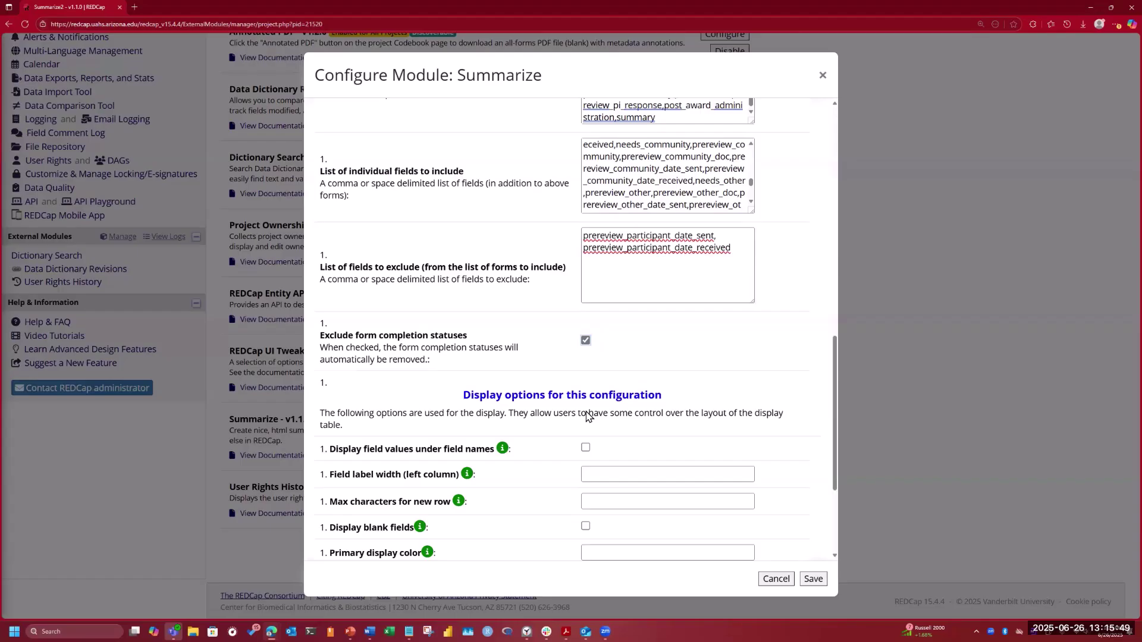
scroll(528, 404, "down", 3)
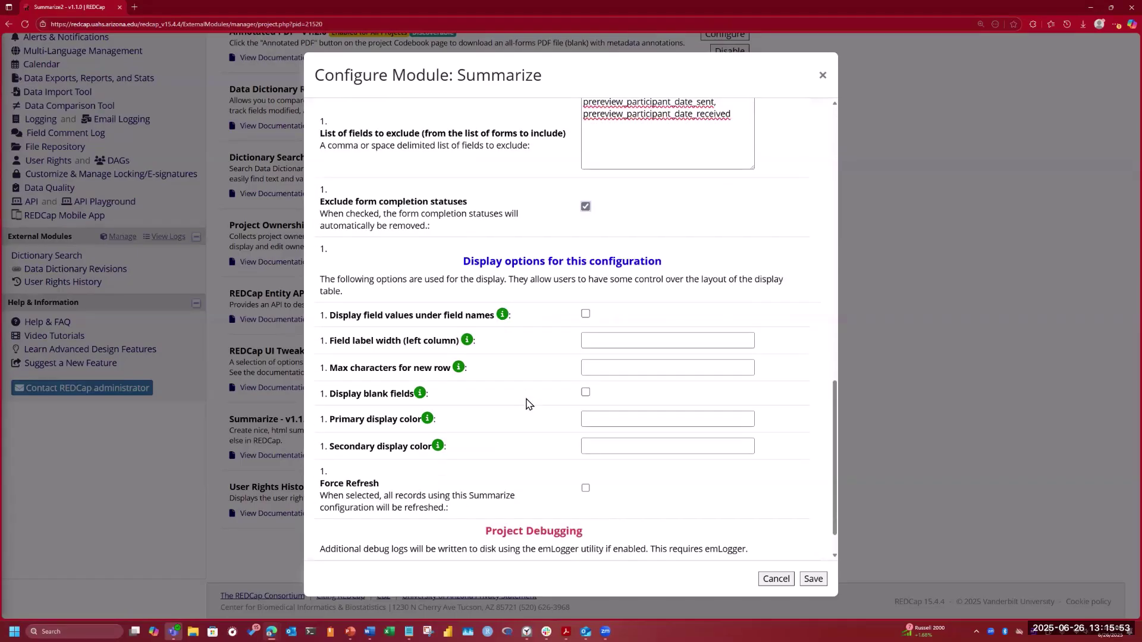
left_click(586, 346)
- Maximise the README.md browser window and highlight the first assumption about field labels
mouse_move(270, 624)
left_click(186, 590)
left_click_drag(1130, 23, 731, 36)
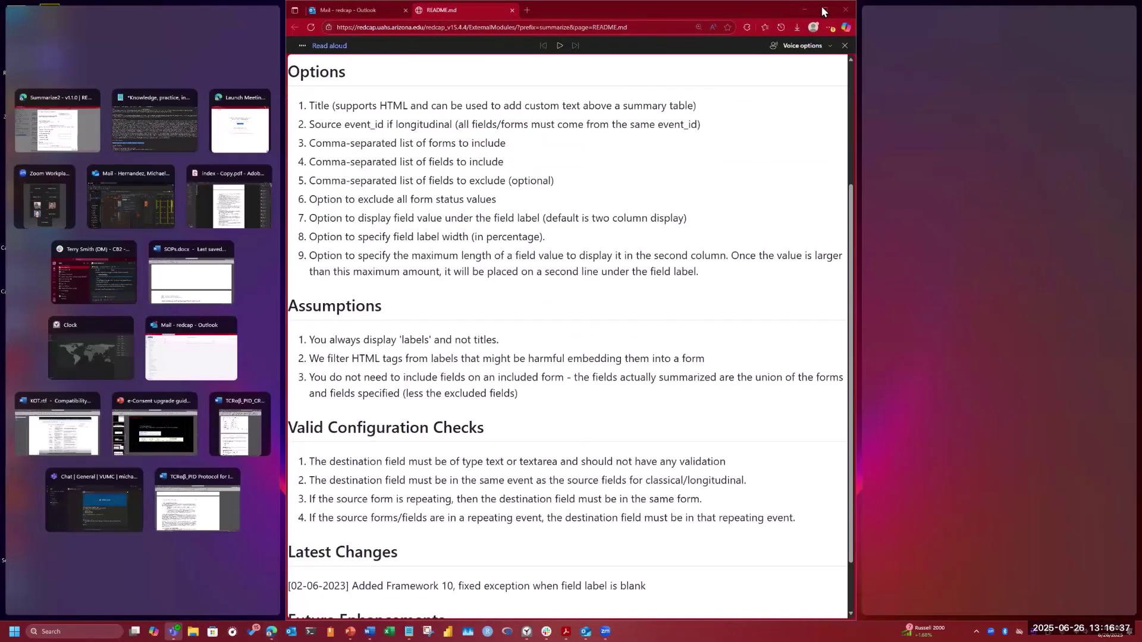
left_click(824, 9)
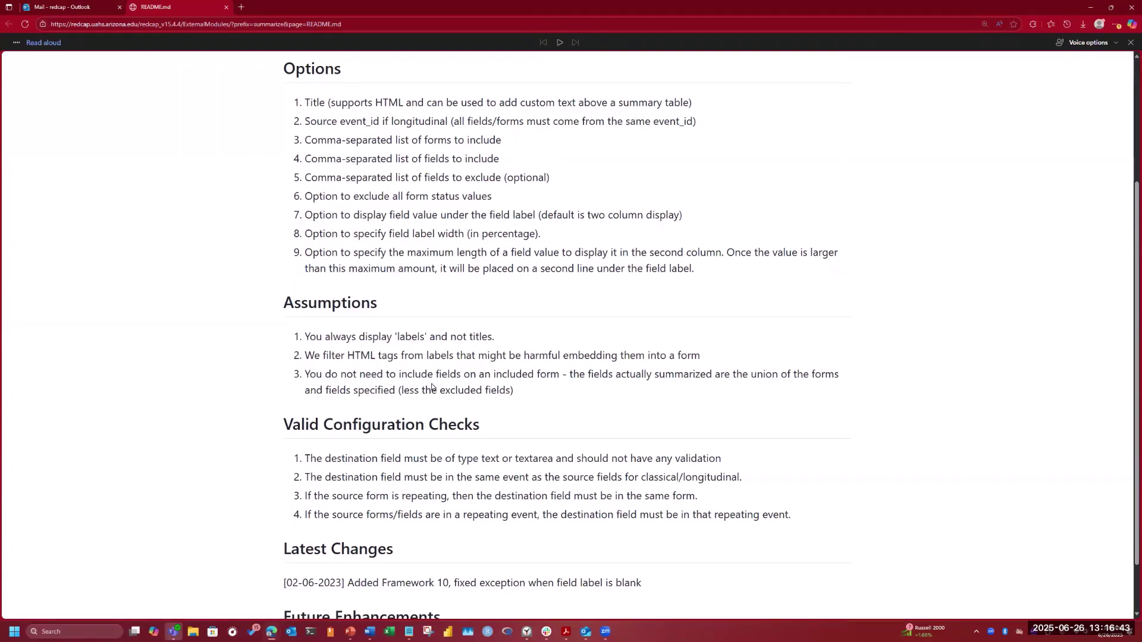
left_click_drag(307, 334, 505, 343)
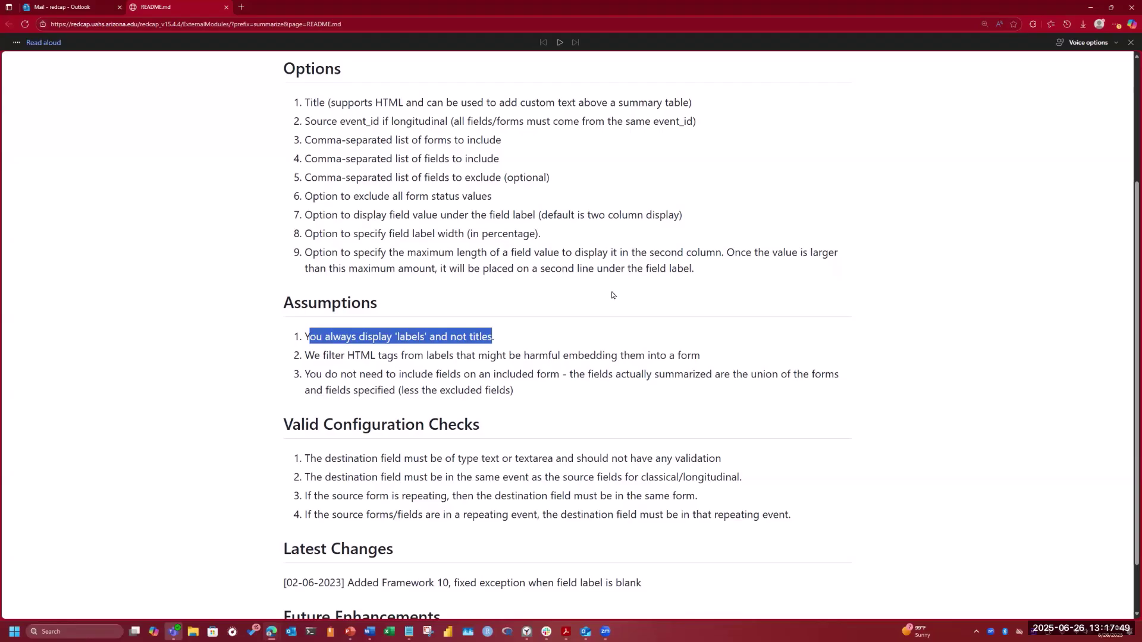
scroll(329, 440, "down", 1)
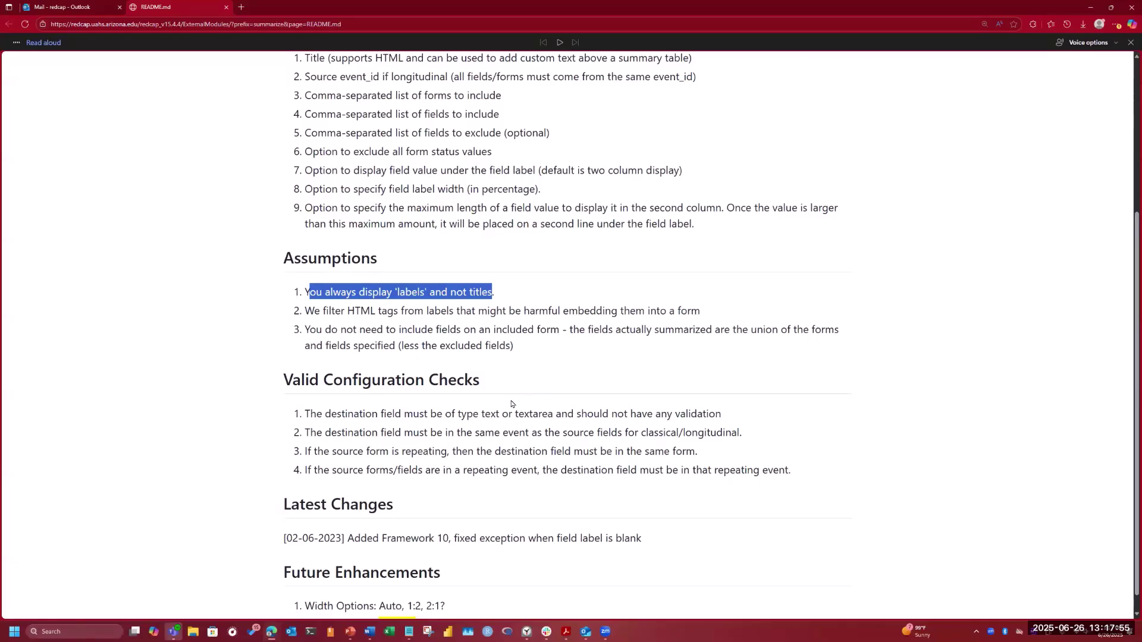
left_click(612, 416)
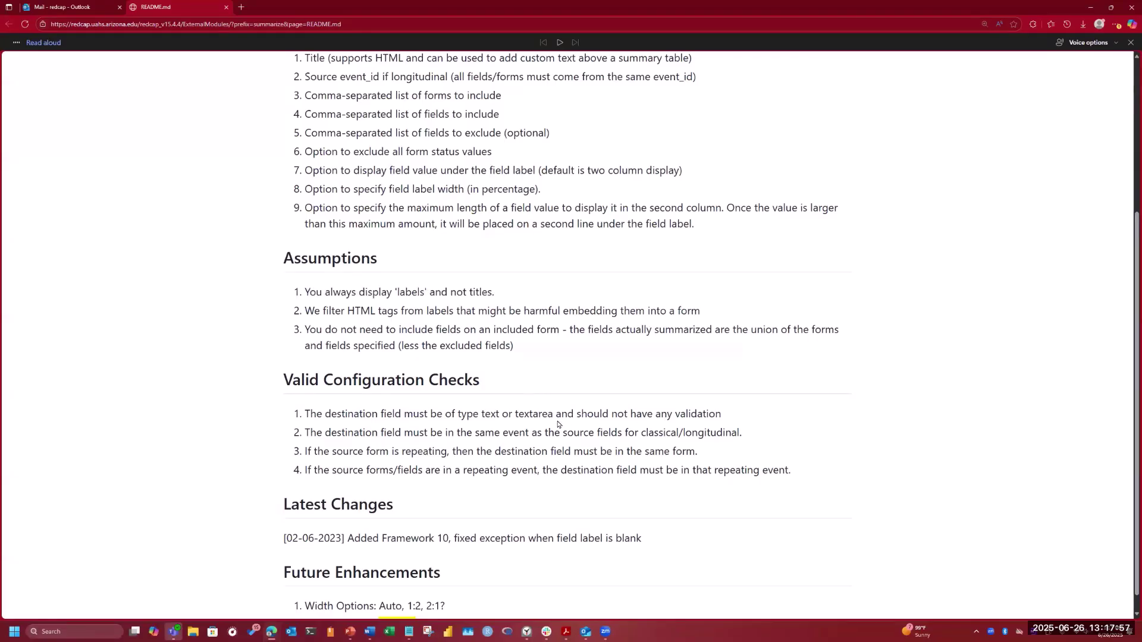
double_click(534, 414)
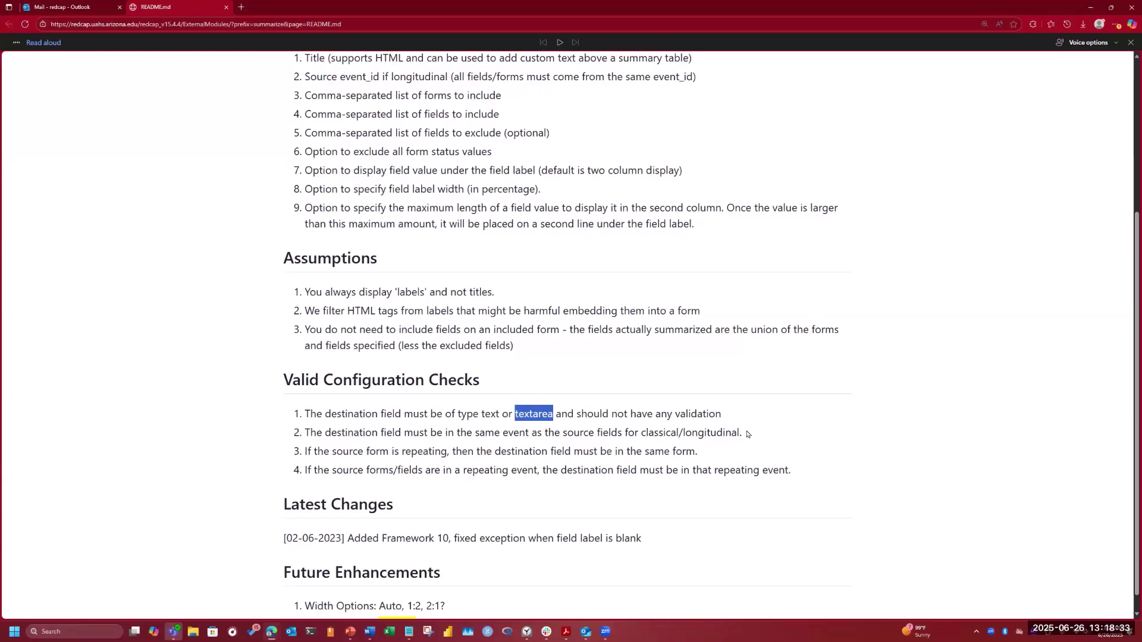
- Highlight the README rules on the destination field's same-event requirement and repeating source forms
left_click_drag(736, 429, 201, 428)
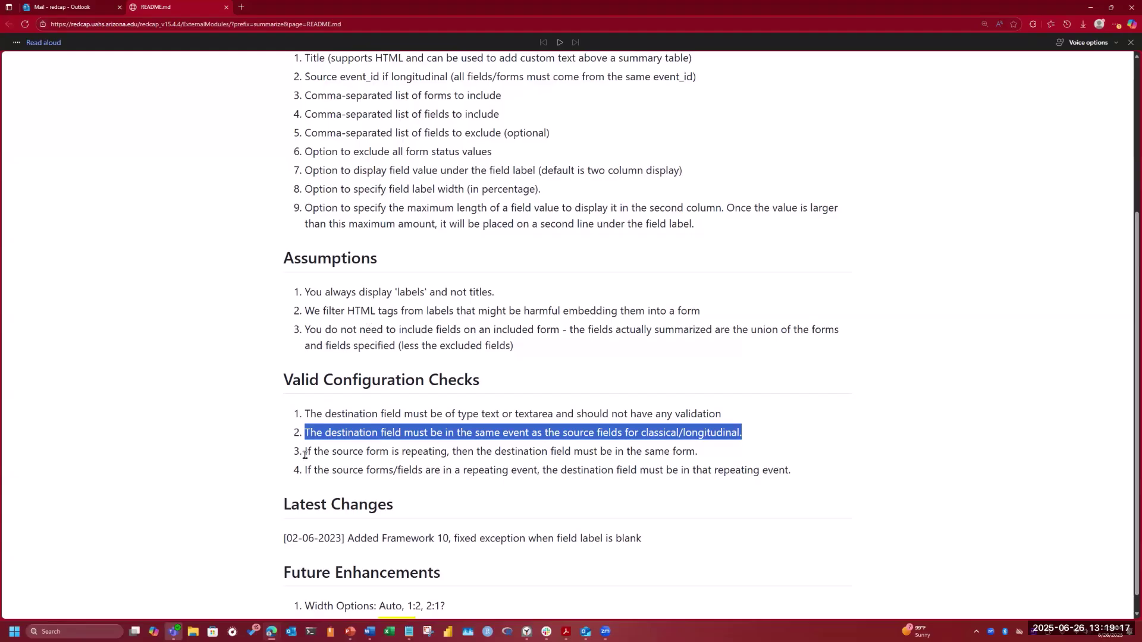
left_click_drag(305, 453, 450, 453)
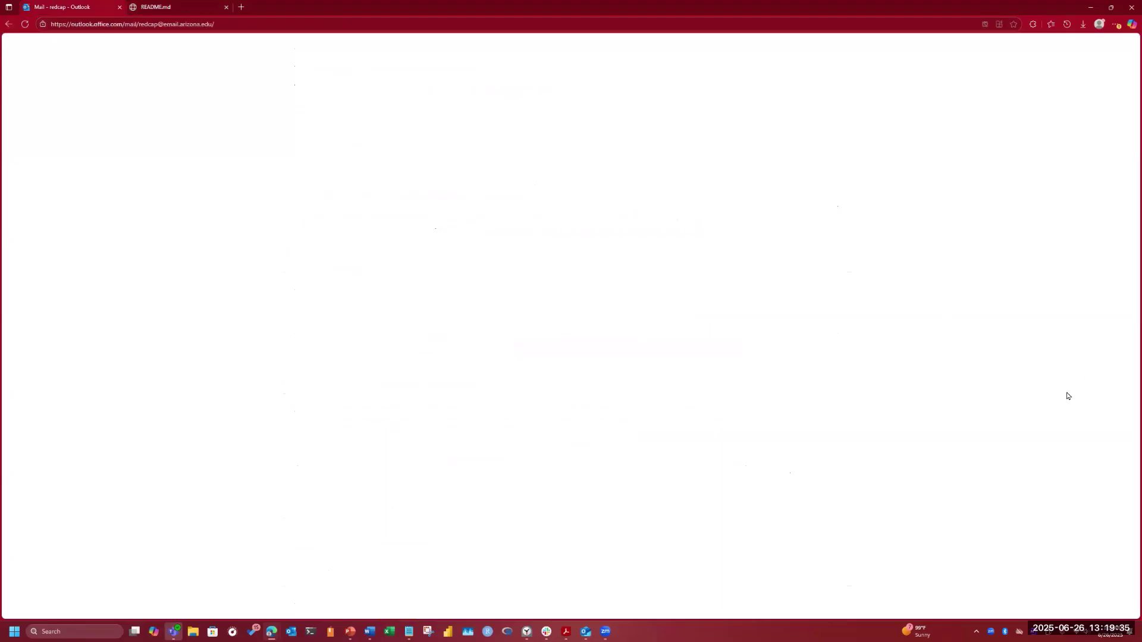
- Show field values under their names, with label width 20 and a 50-character row limit
key("alt+Tab")
key("alt+Tab")
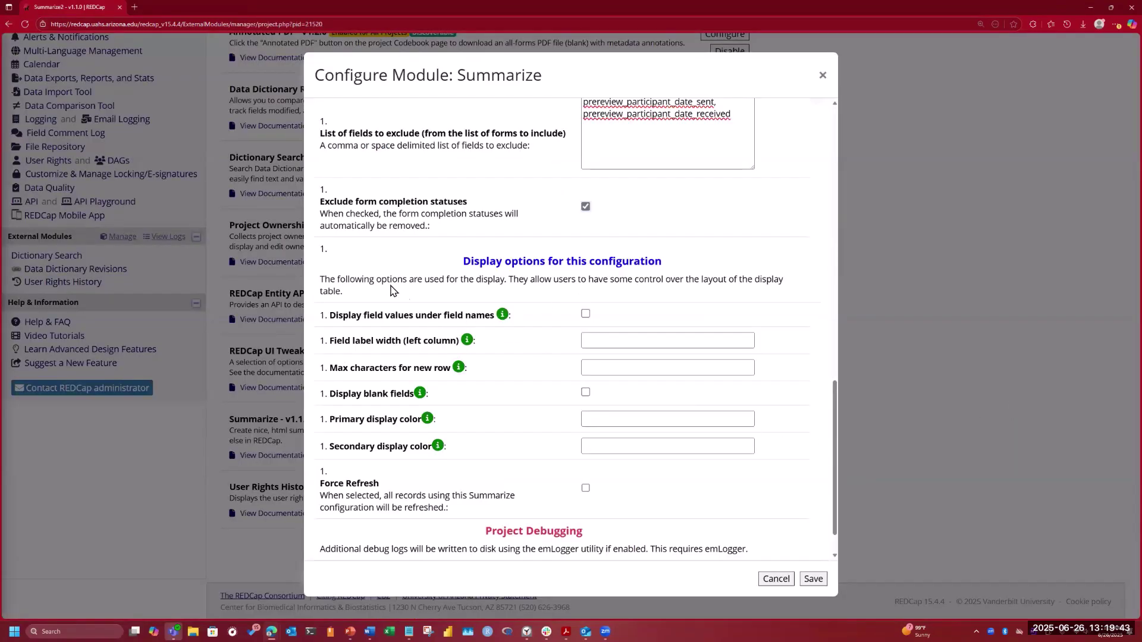
left_click(585, 313)
left_click(627, 341)
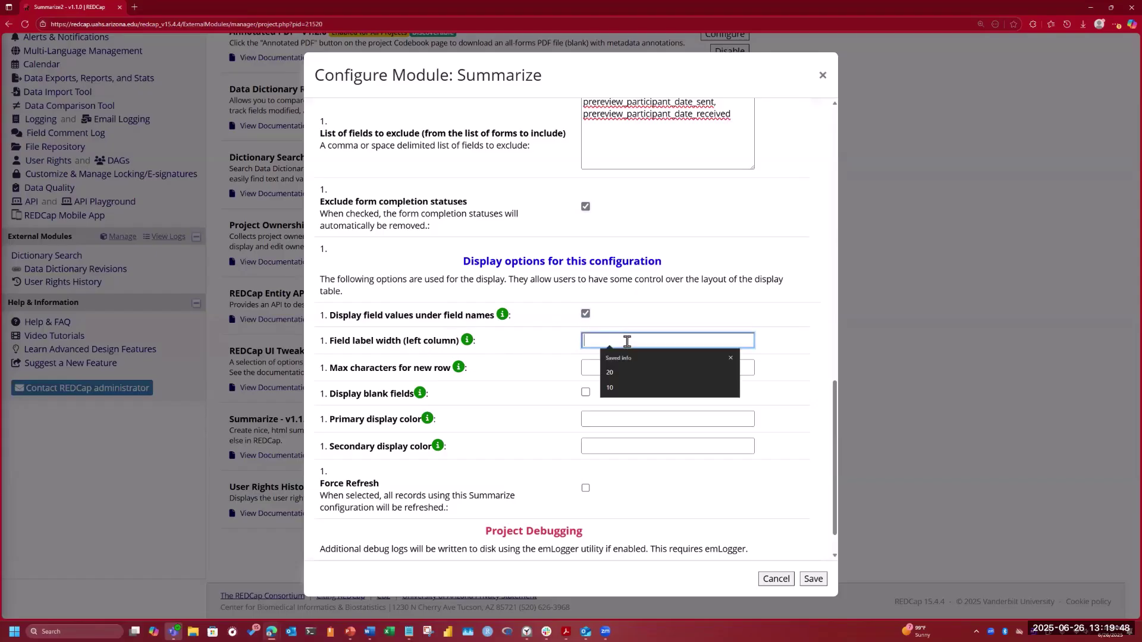
left_click(627, 375)
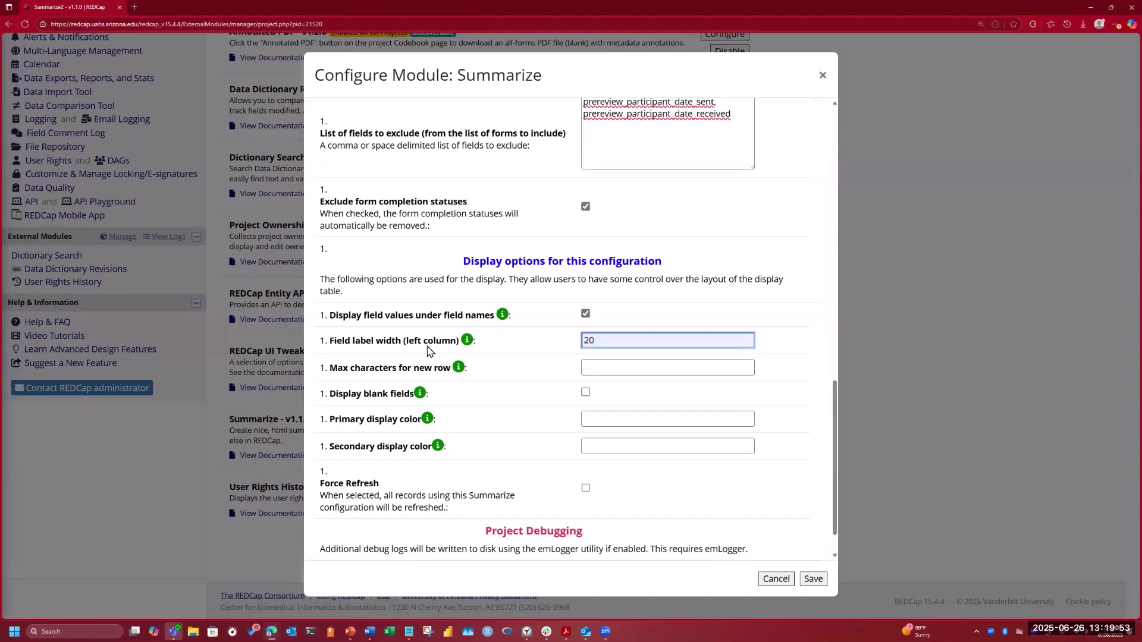
left_click(591, 365)
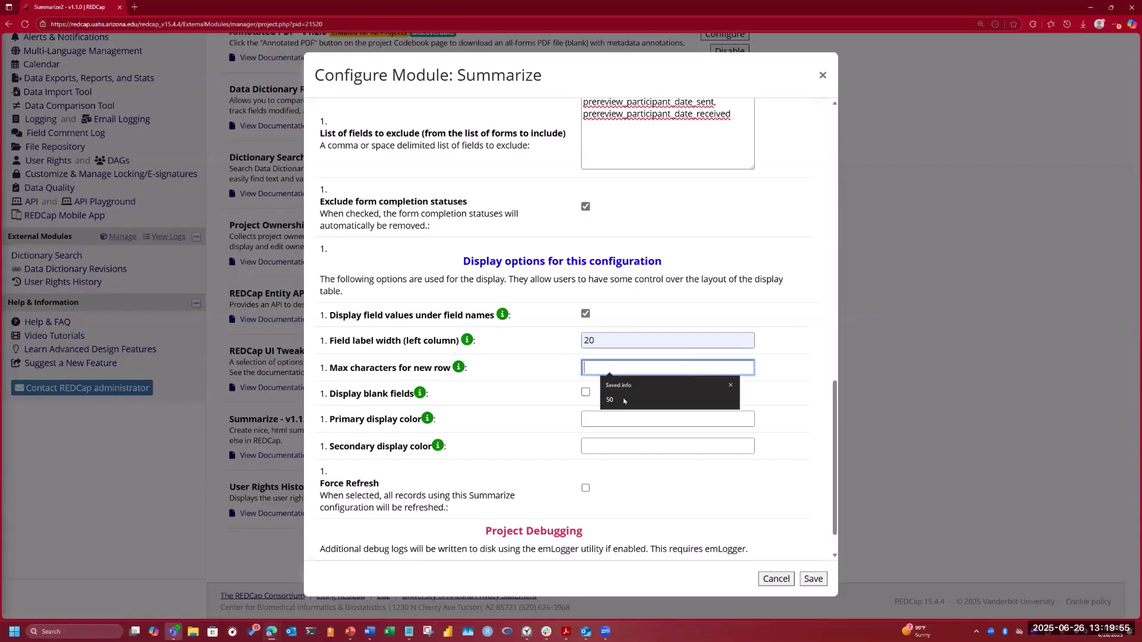
left_click(620, 400)
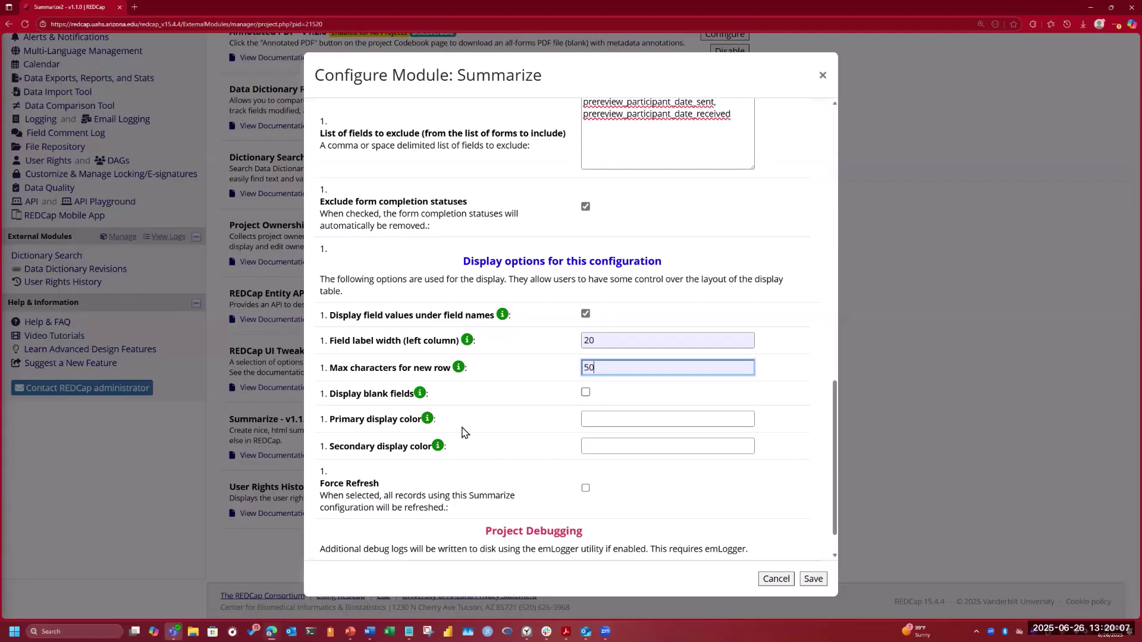
scroll(482, 424, "down", 1)
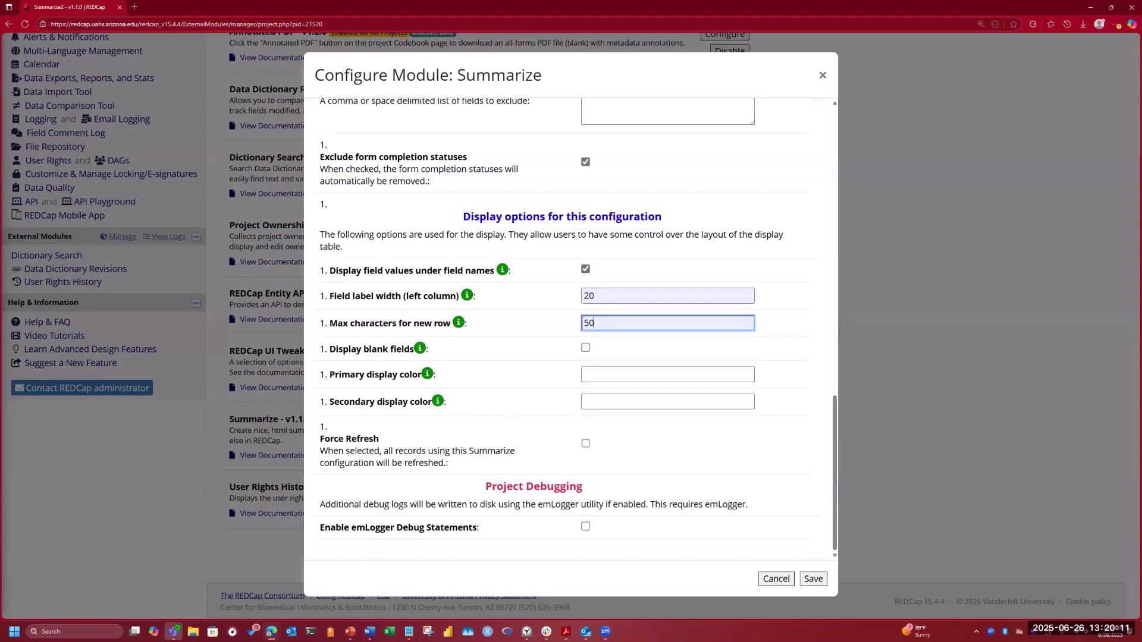
- Set primary colour #ffffff and secondary colour #ab0520, and turn on Force Refresh
key("alt+Tab")
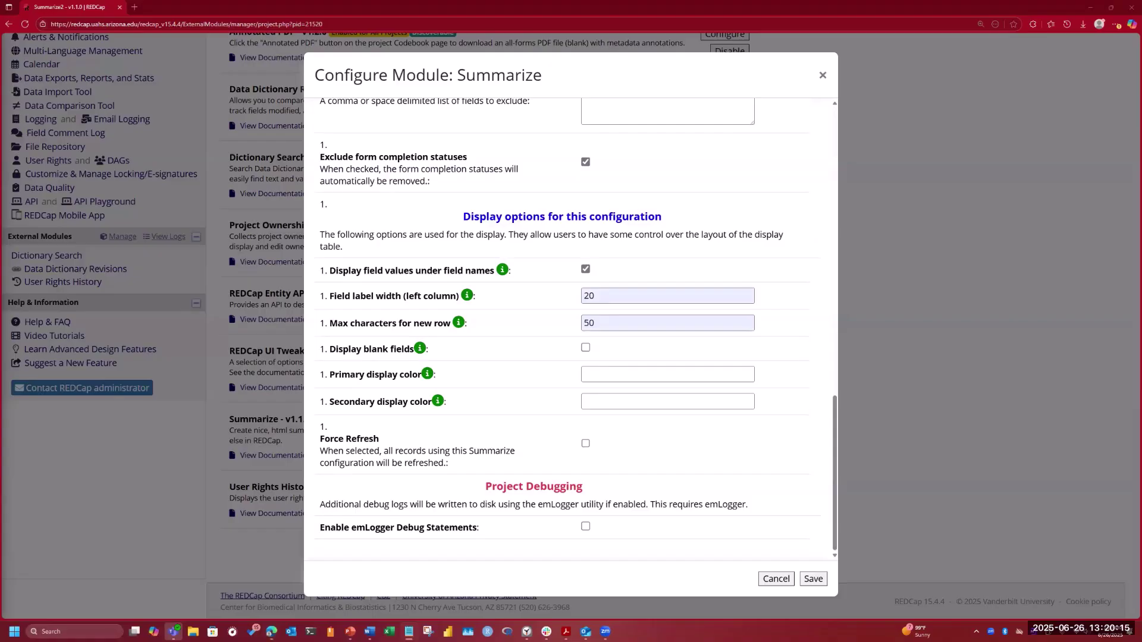
left_click(640, 370)
left_click(654, 421)
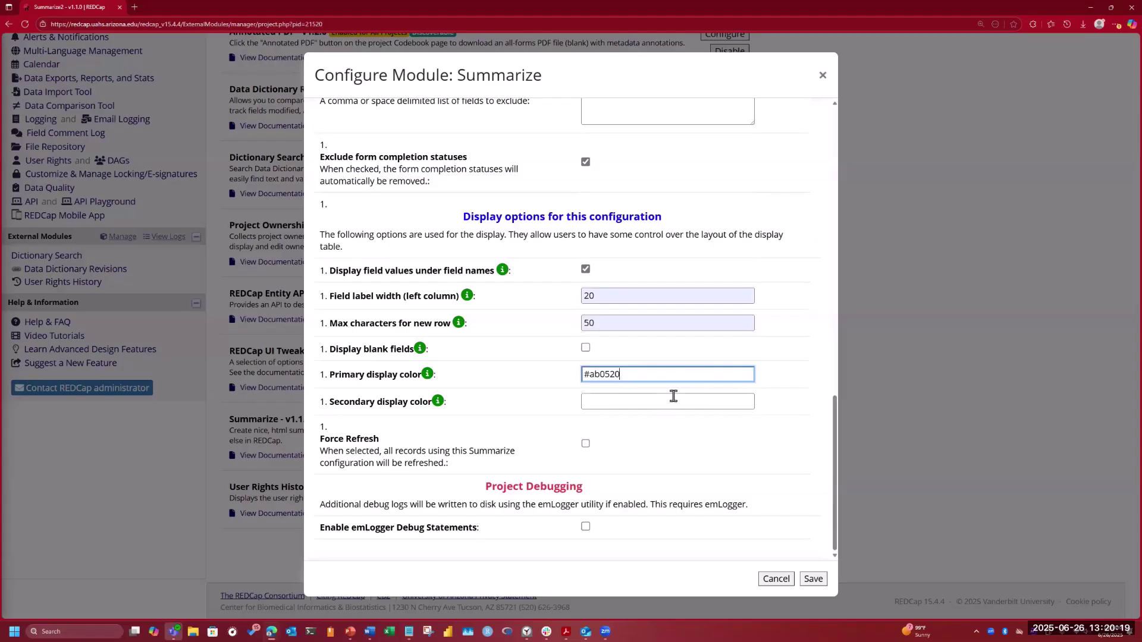
key("alt+Tab")
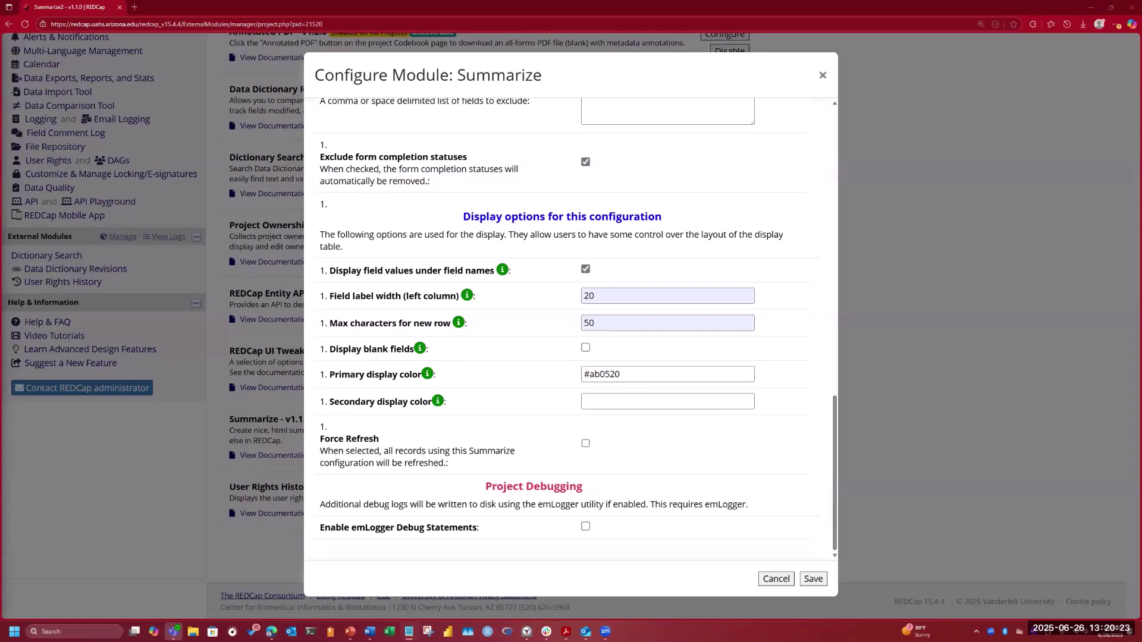
left_click(607, 401)
type("#ab0520")
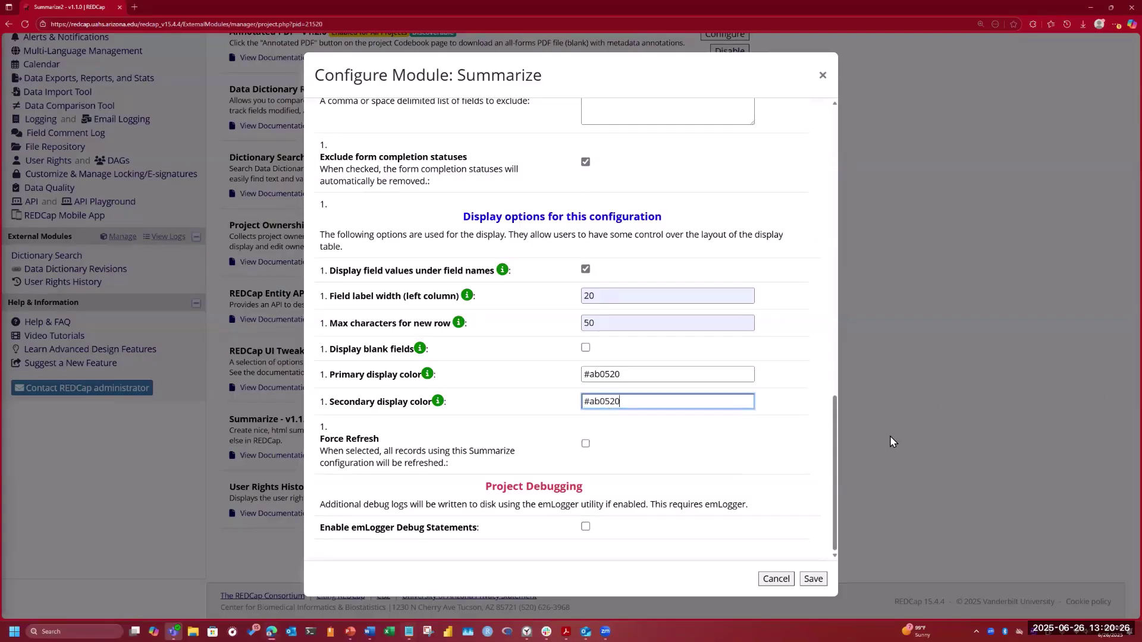
left_click(699, 462)
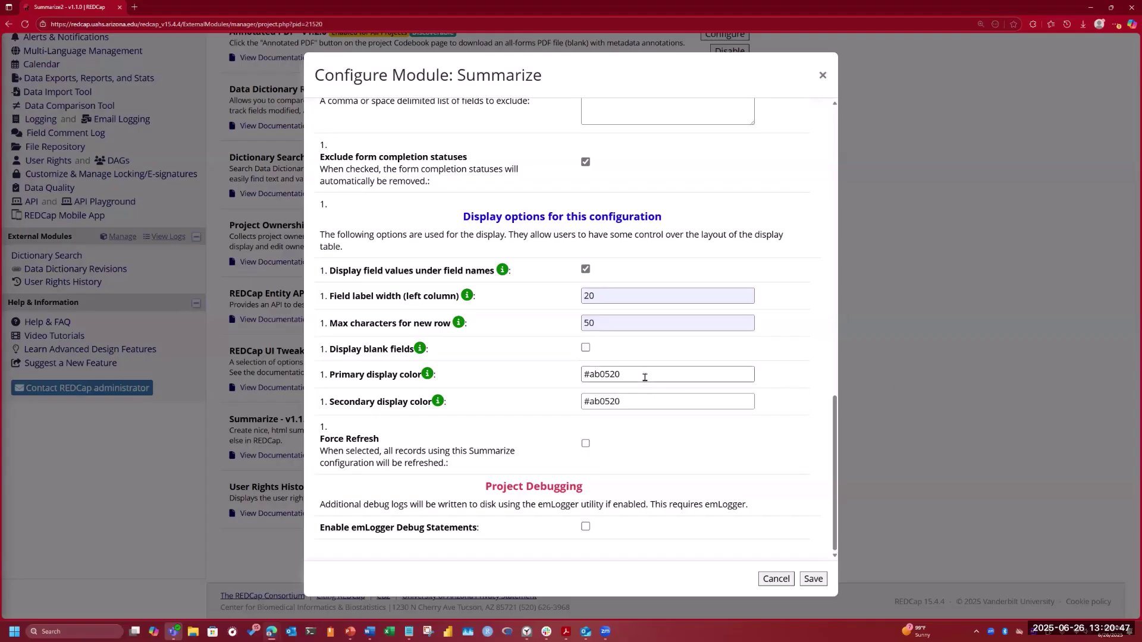
left_click_drag(645, 377, 591, 377)
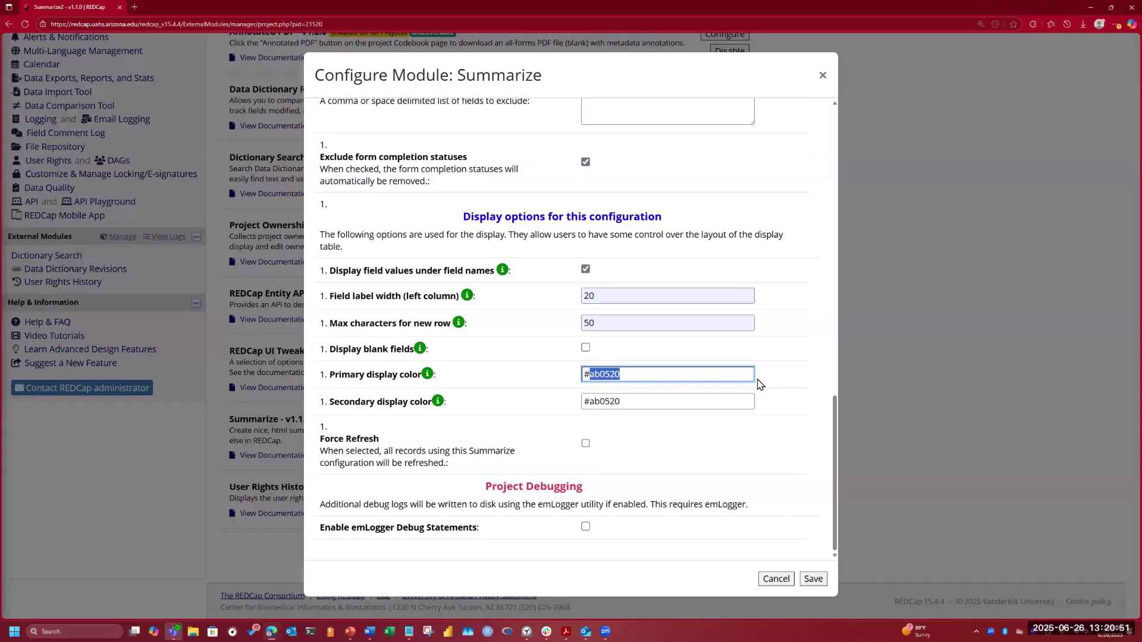
type("ffffff")
left_click(702, 434)
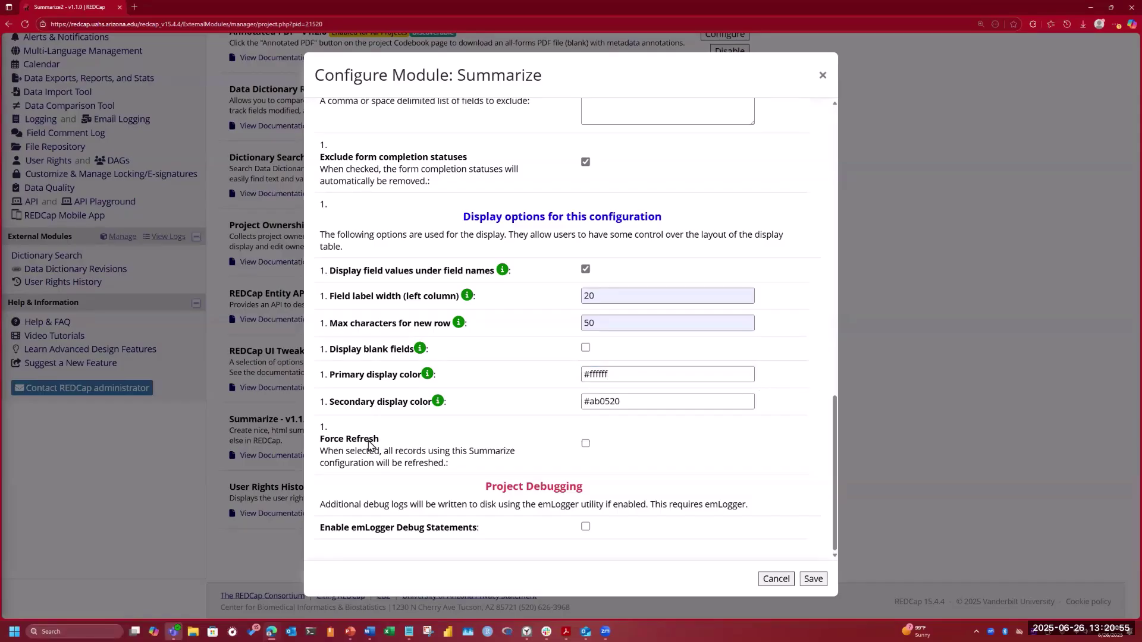
left_click(585, 444)
- Save the Summarize module settings despite the summary_field not-found warning
left_click_drag(320, 527, 482, 537)
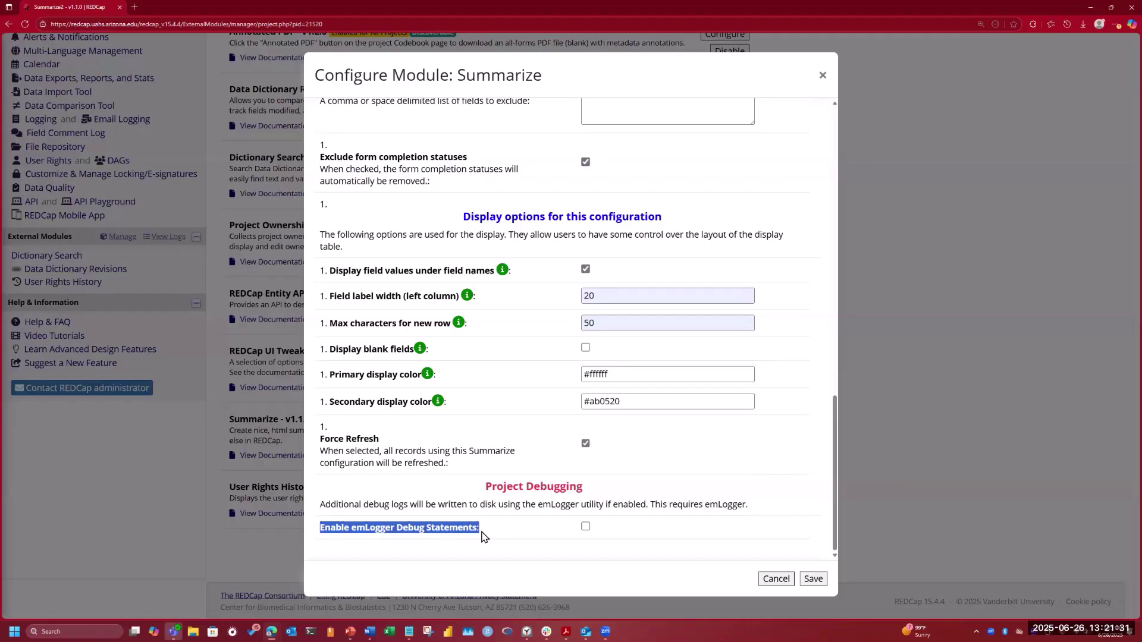
left_click_drag(482, 536, 482, 536)
scroll(680, 453, "up", 2)
scroll(684, 457, "down", 2)
scroll(685, 458, "up", 15)
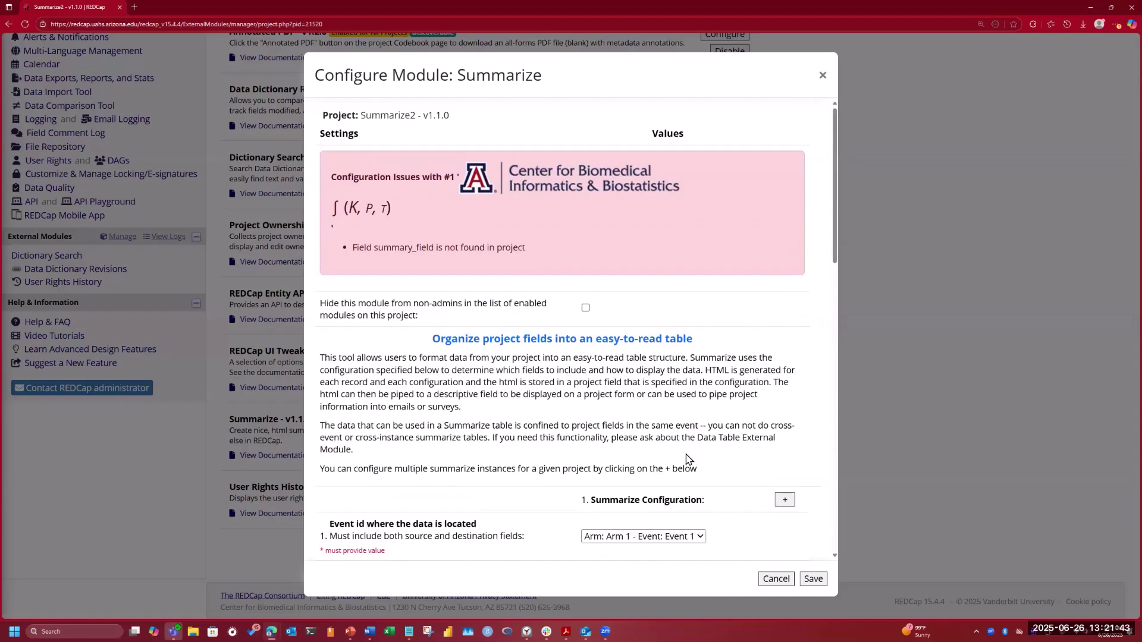
left_click(813, 580)
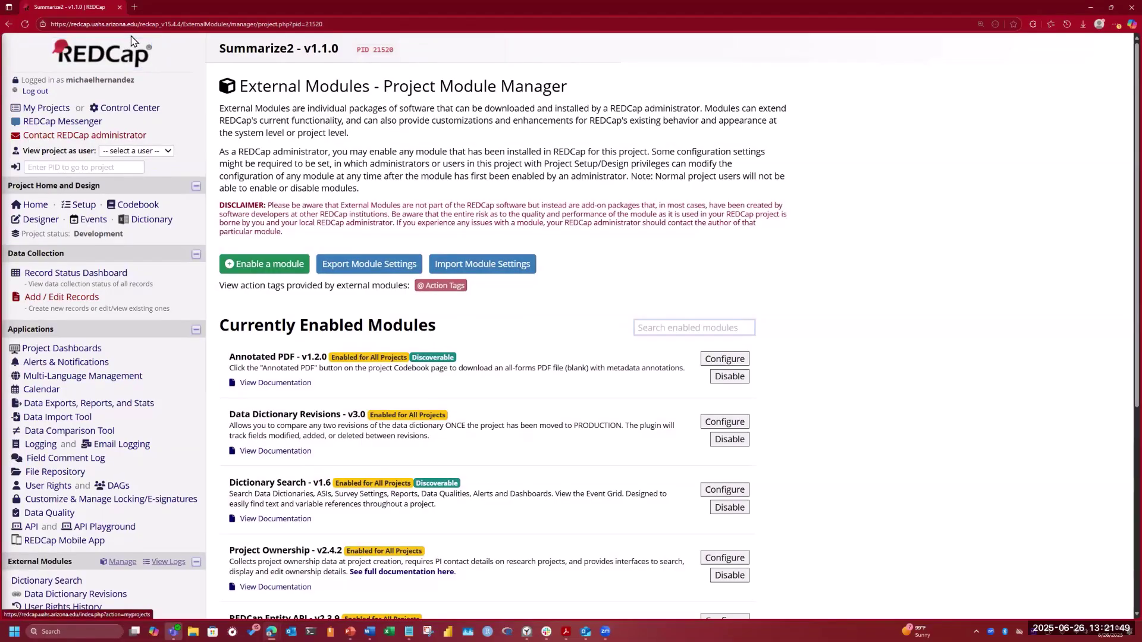
- Create record 1 from the Record Status Dashboard
left_click(53, 274)
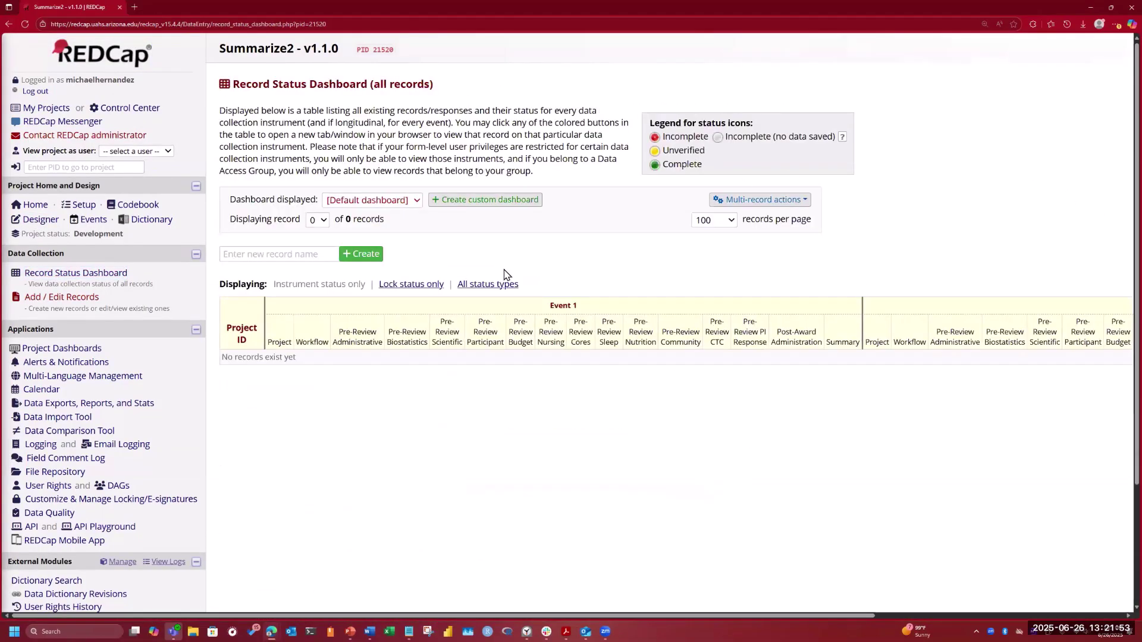
left_click(294, 253)
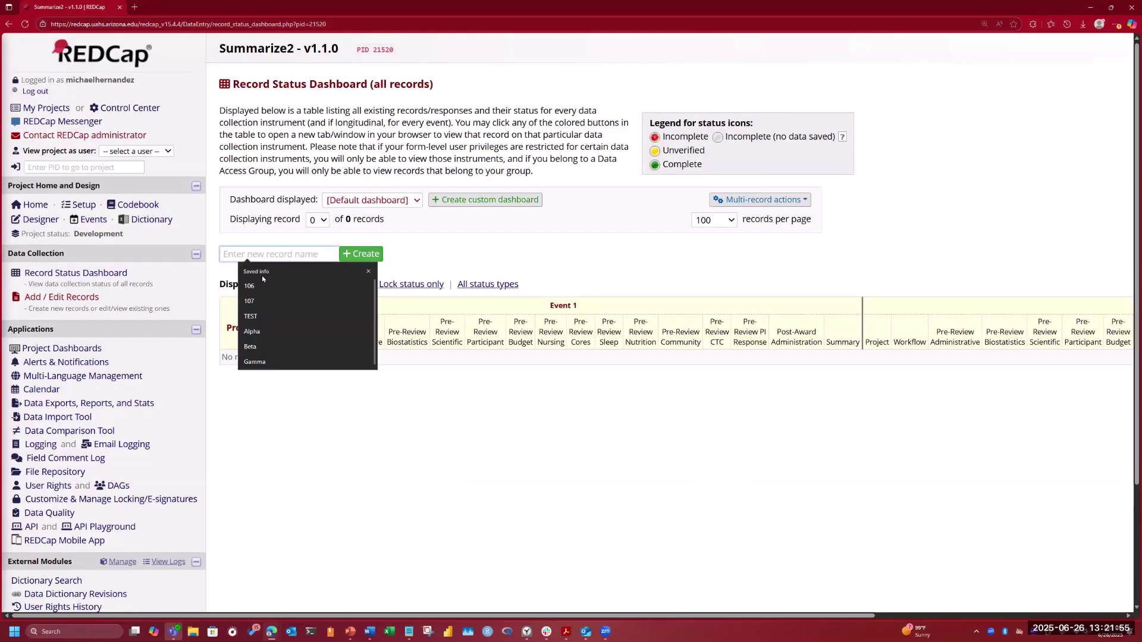
type("1")
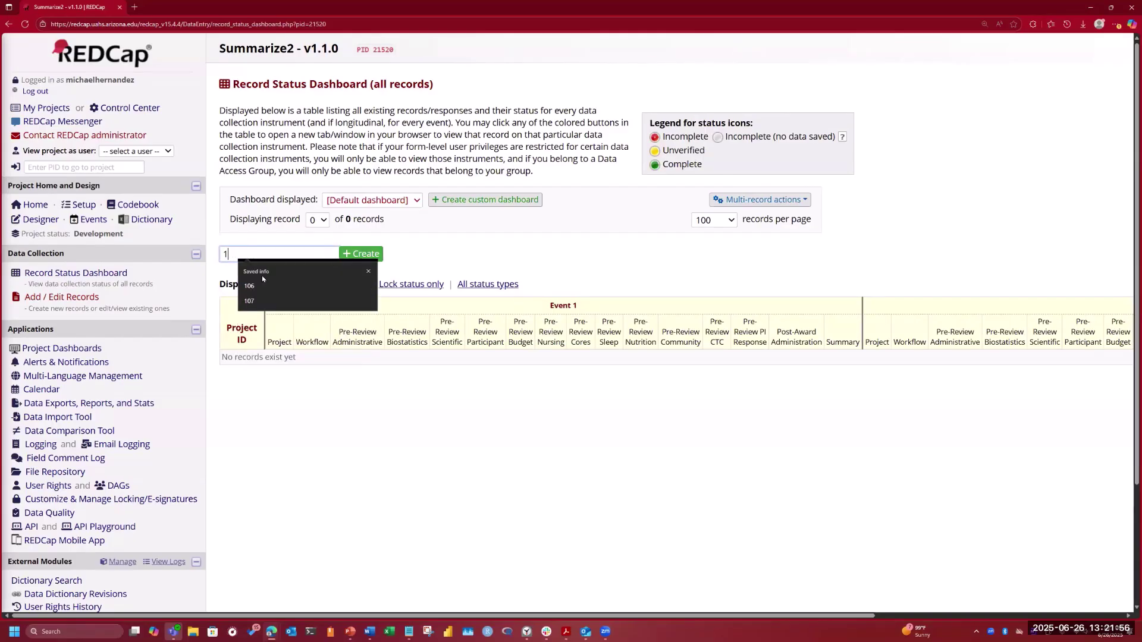
left_click(365, 255)
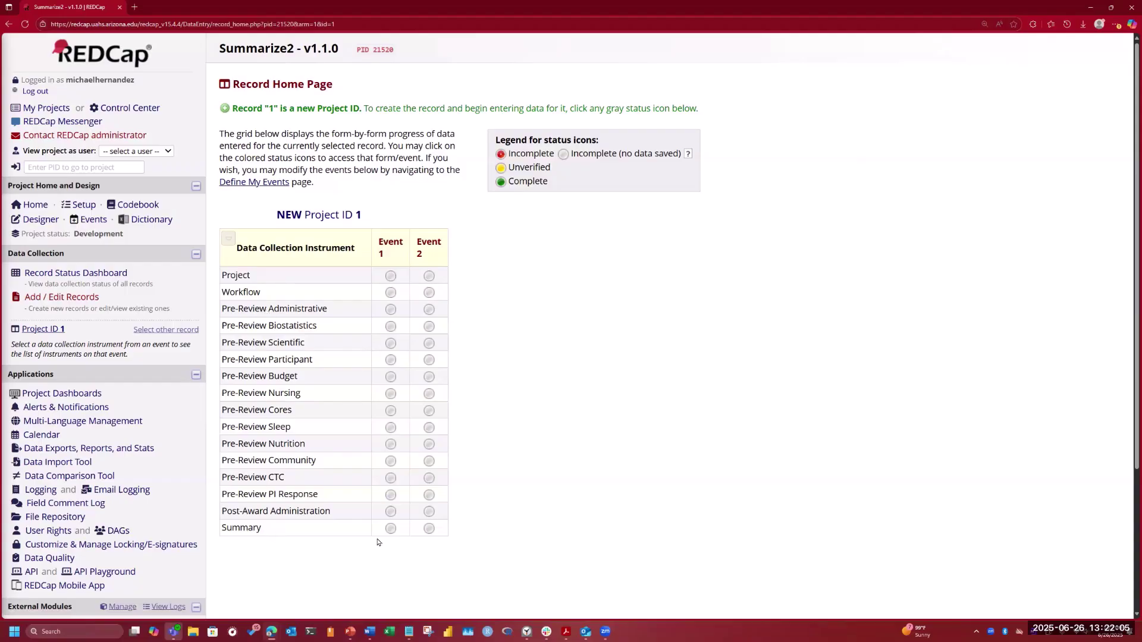
- Auto-fill and save the Event 1 Project form, then auto-fill the Workflow form
left_click(391, 281)
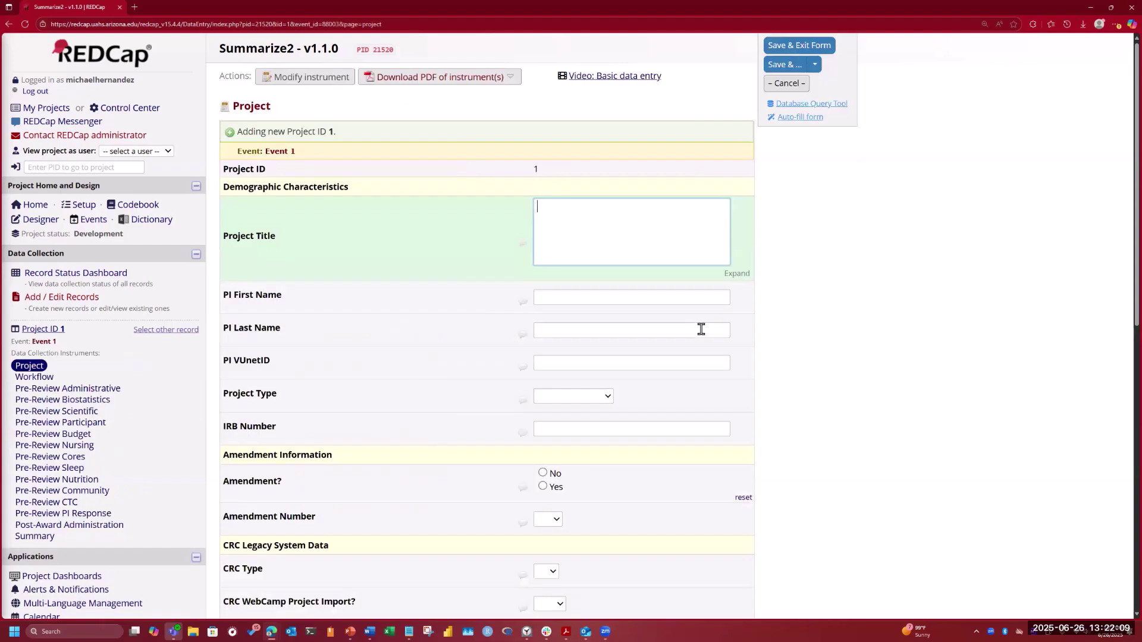
left_click(797, 117)
scroll(778, 224, "down", 10)
scroll(778, 224, "down", 1)
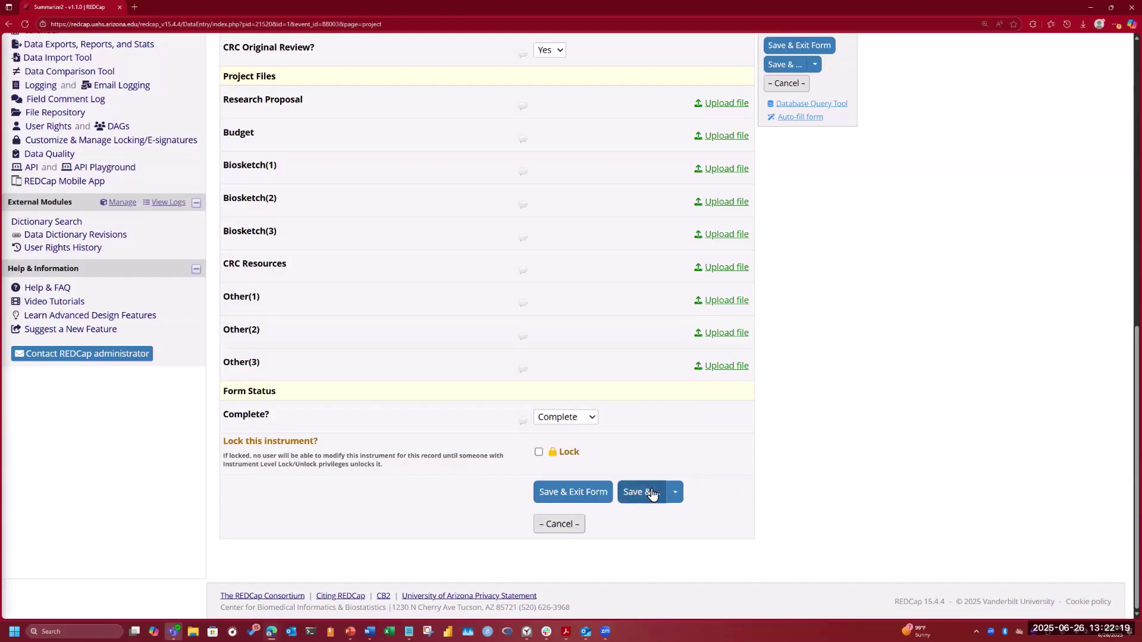
left_click(674, 491)
left_click(725, 536)
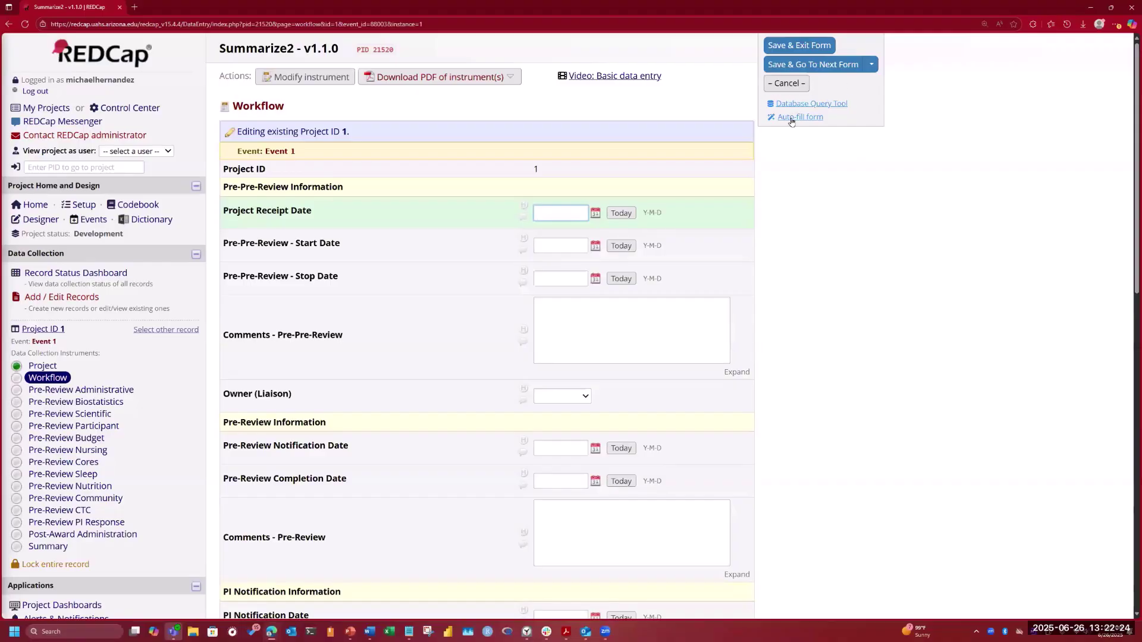
left_click(792, 118)
scroll(841, 214, "down", 20)
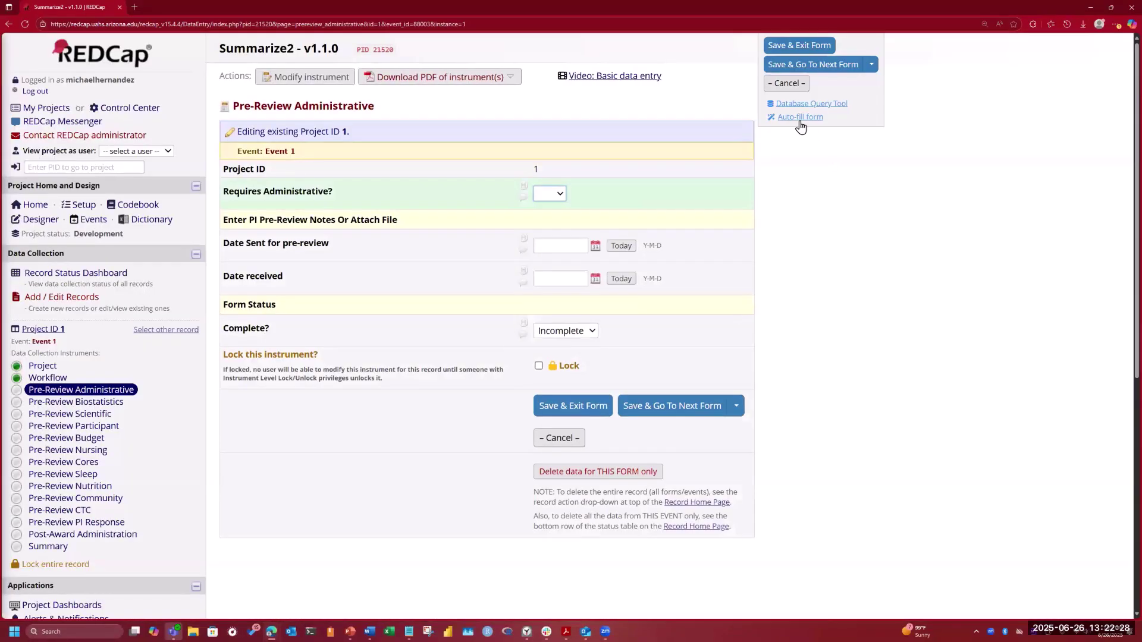
- Auto-fill and save the Pre-Review Administrative, Biostatistics and Scientific forms
left_click(799, 119)
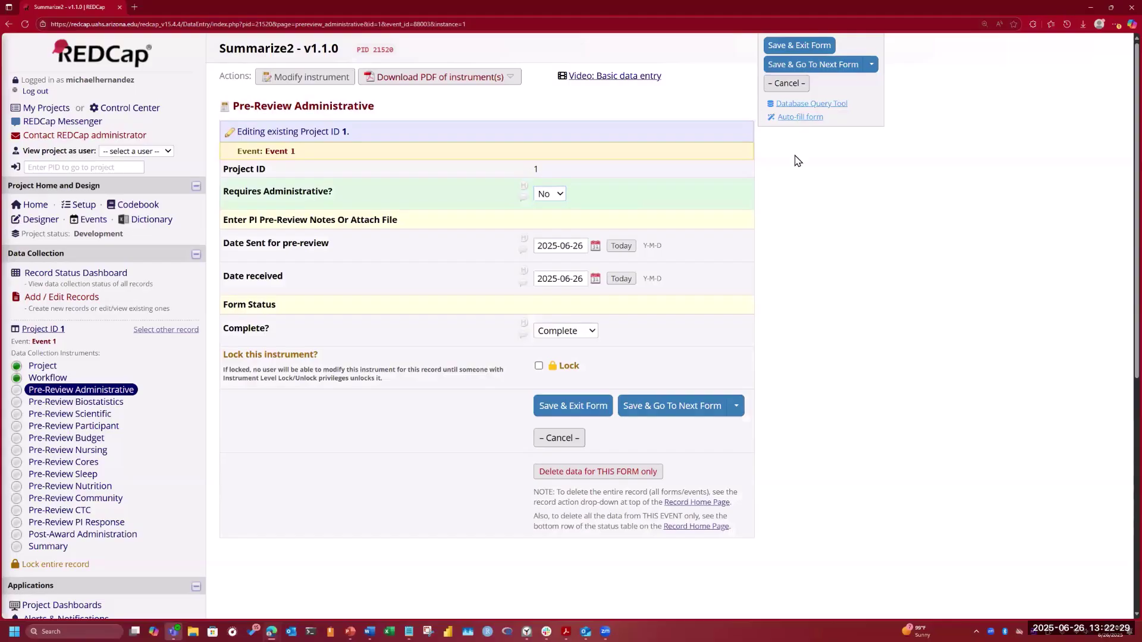
scroll(666, 87, "down", 10)
scroll(665, 88, "down", 1)
scroll(685, 218, "up", 3)
left_click(672, 137)
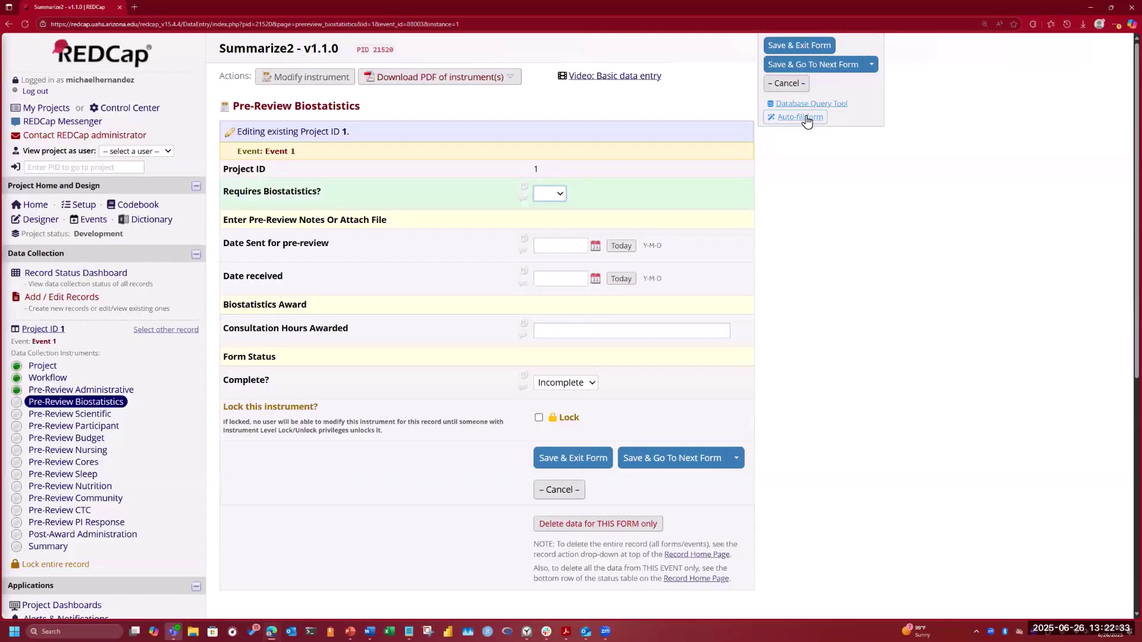
left_click(801, 118)
scroll(796, 219, "down", 1)
scroll(796, 219, "down", 6)
left_click(684, 59)
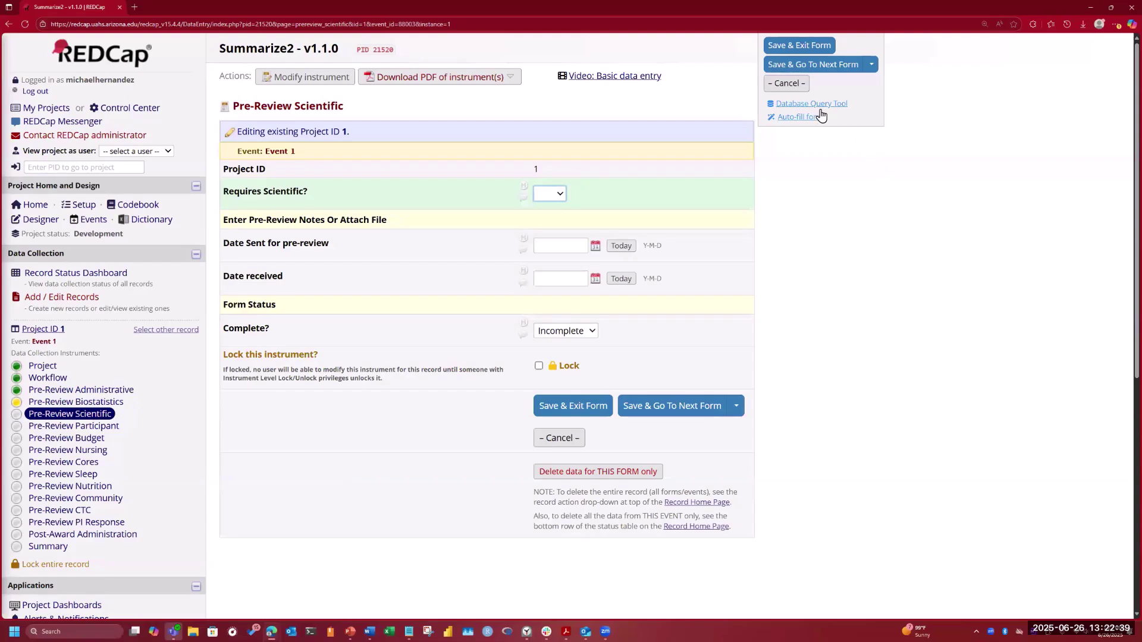
left_click(800, 117)
scroll(669, 138, "down", 5)
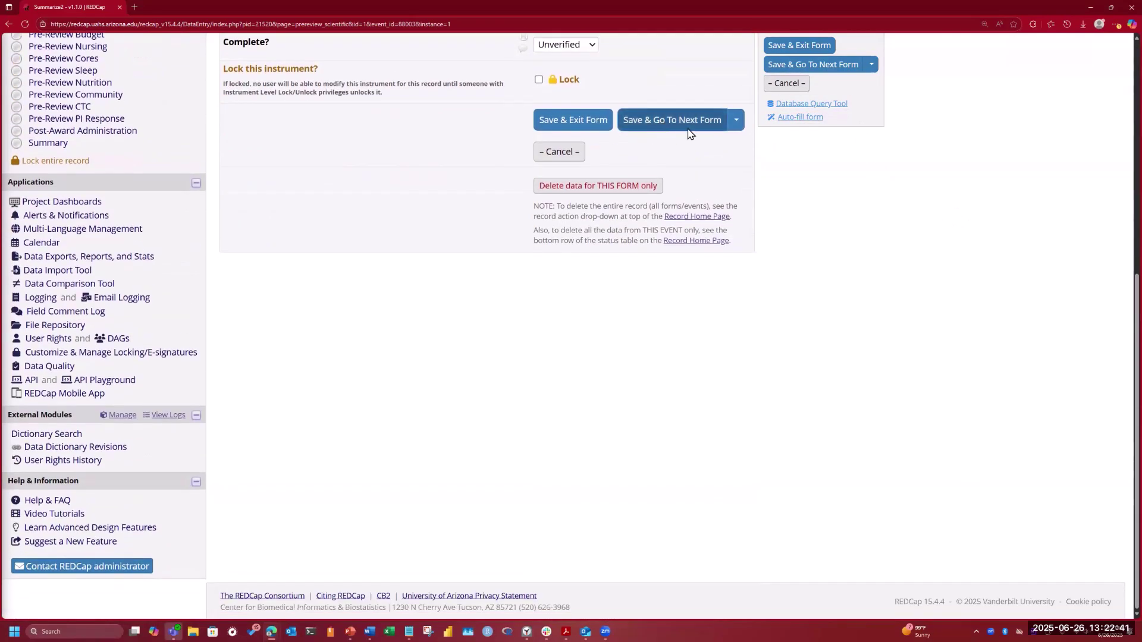
left_click(656, 120)
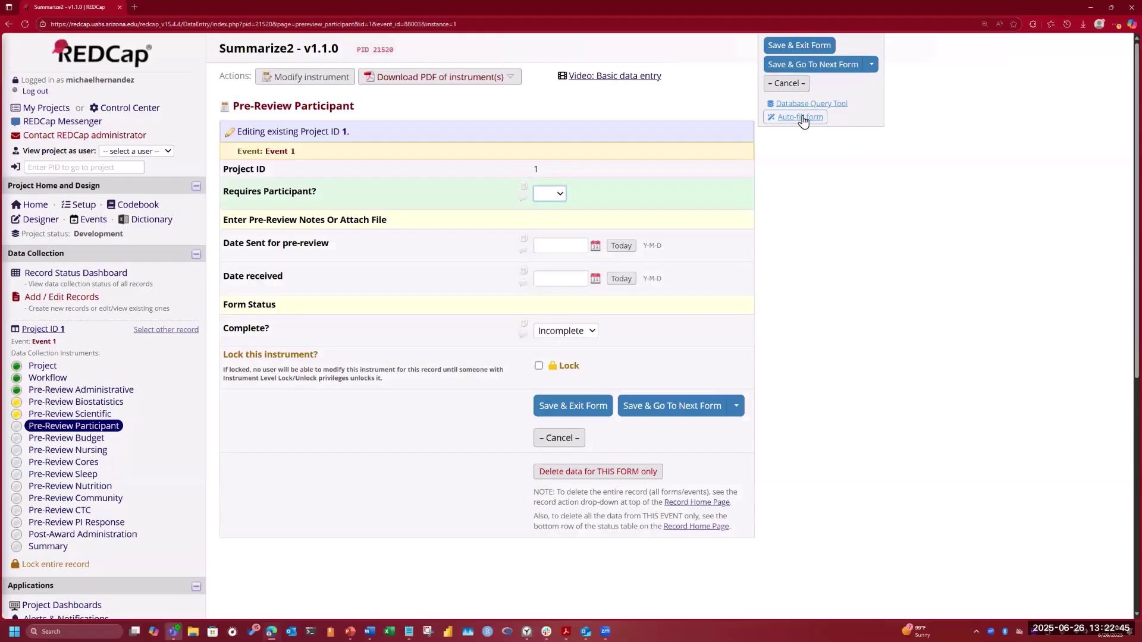
- Auto-fill and save Pre-Review Participant and Budget, then auto-fill Pre-Review Nursing
left_click(799, 118)
scroll(827, 202, "down", 6)
scroll(819, 224, "up", 2)
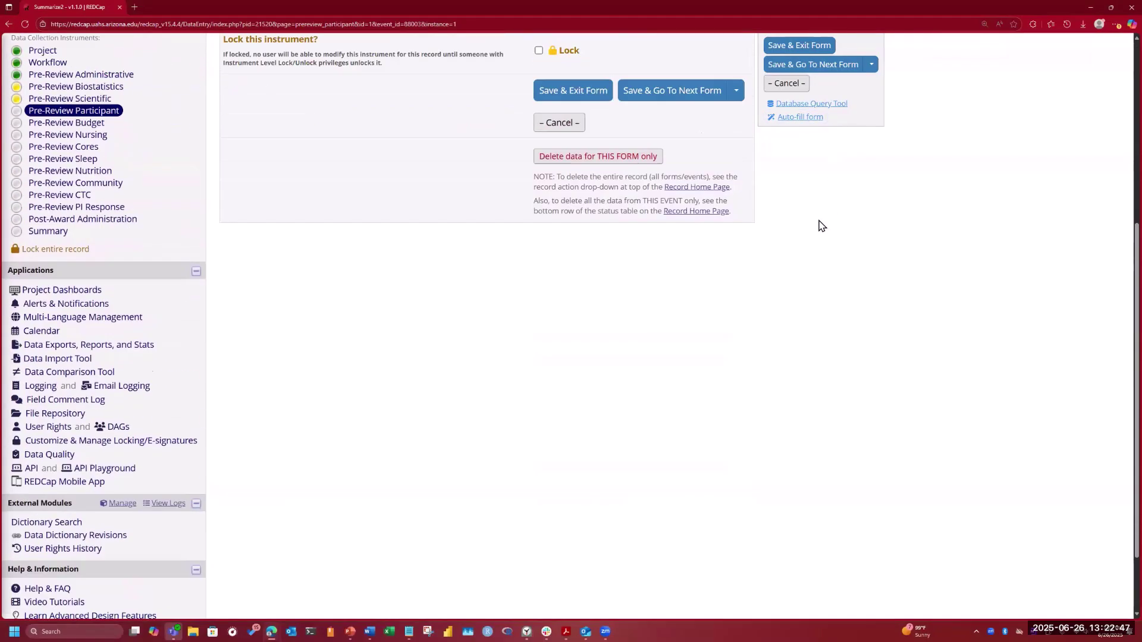
left_click(669, 142)
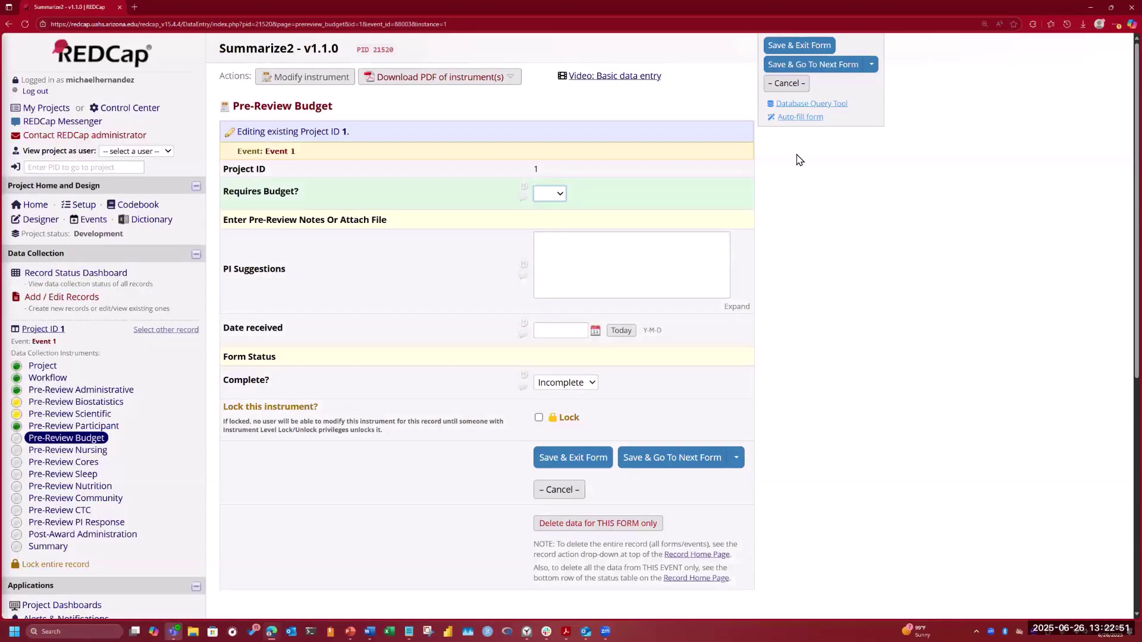
left_click(796, 117)
scroll(830, 300, "down", 6)
left_click(657, 54)
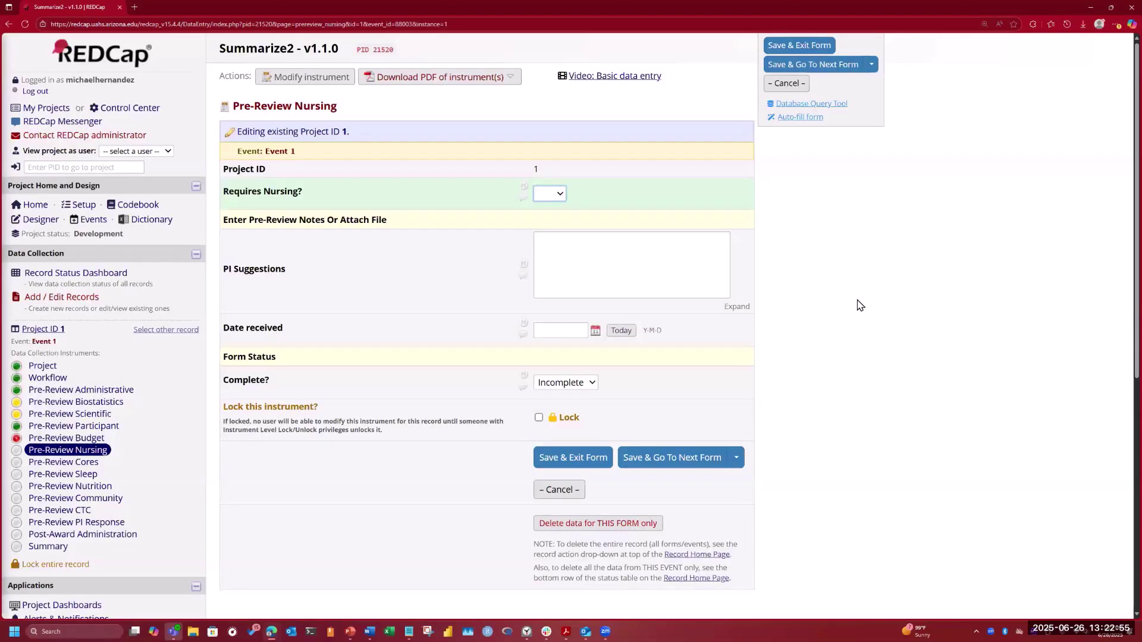
left_click(797, 117)
scroll(869, 260, "down", 6)
scroll(869, 262, "up", 6)
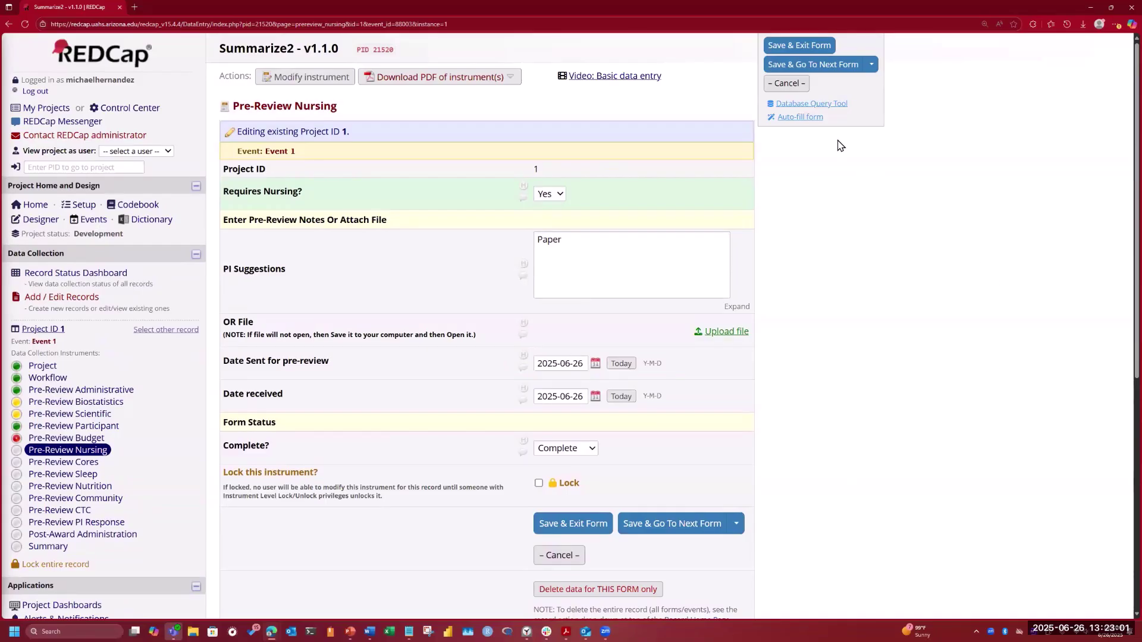
- Re-auto-fill Pre-Review Nursing so Requires Nursing is No, erasing the hidden Date Sent value
left_click(798, 118)
left_click(649, 154)
left_click(649, 154)
left_click(649, 153)
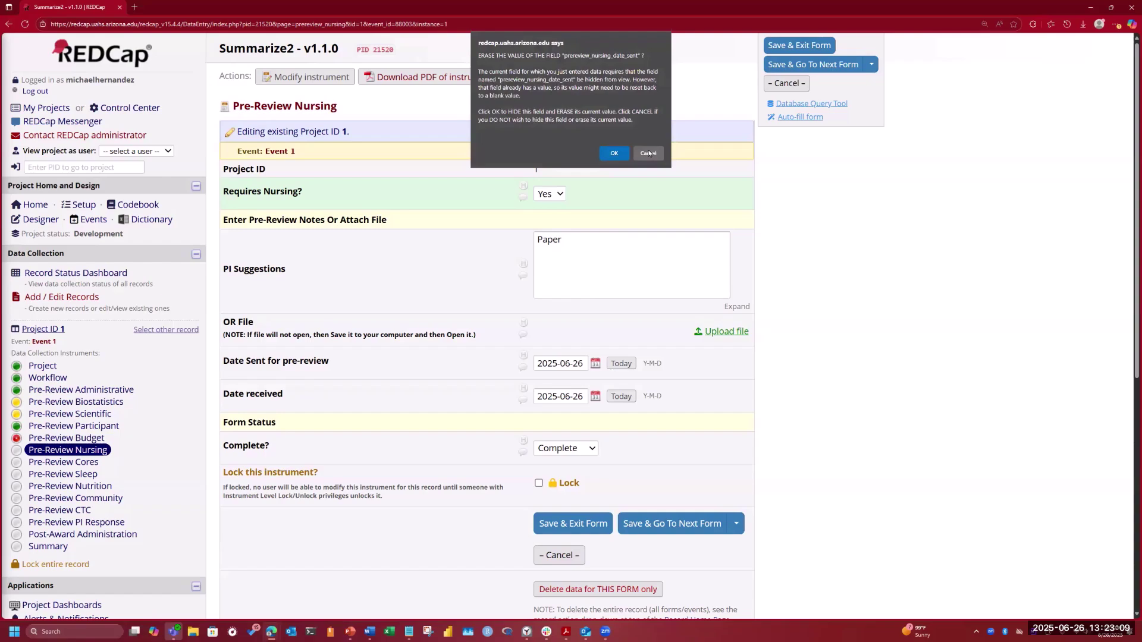
left_click(649, 153)
left_click(650, 154)
left_click(648, 154)
left_click(658, 157)
left_click(613, 153)
- Save the Pre-Review Nursing form and move on to the next form
scroll(609, 158, "down", 7)
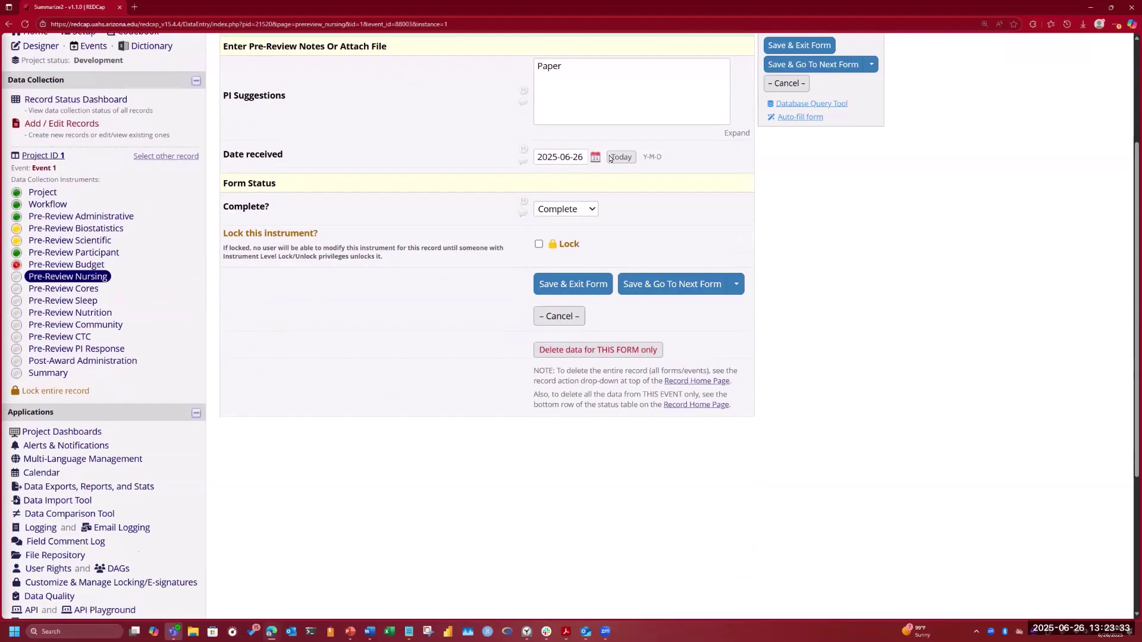
scroll(713, 238, "up", 4)
scroll(834, 263, "up", 3)
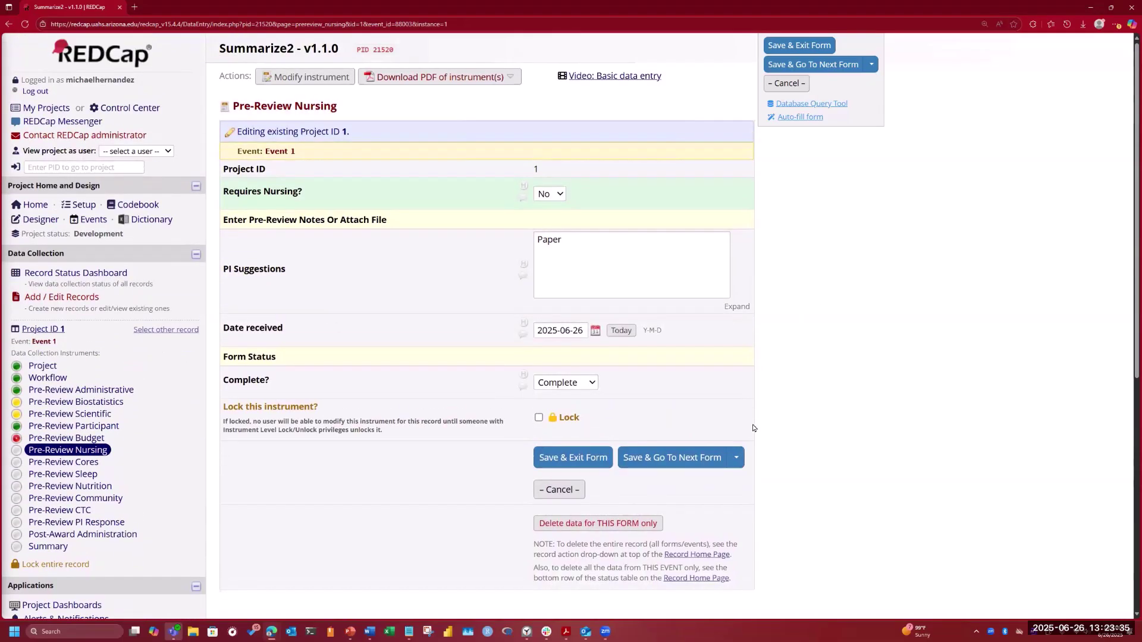
left_click(690, 466)
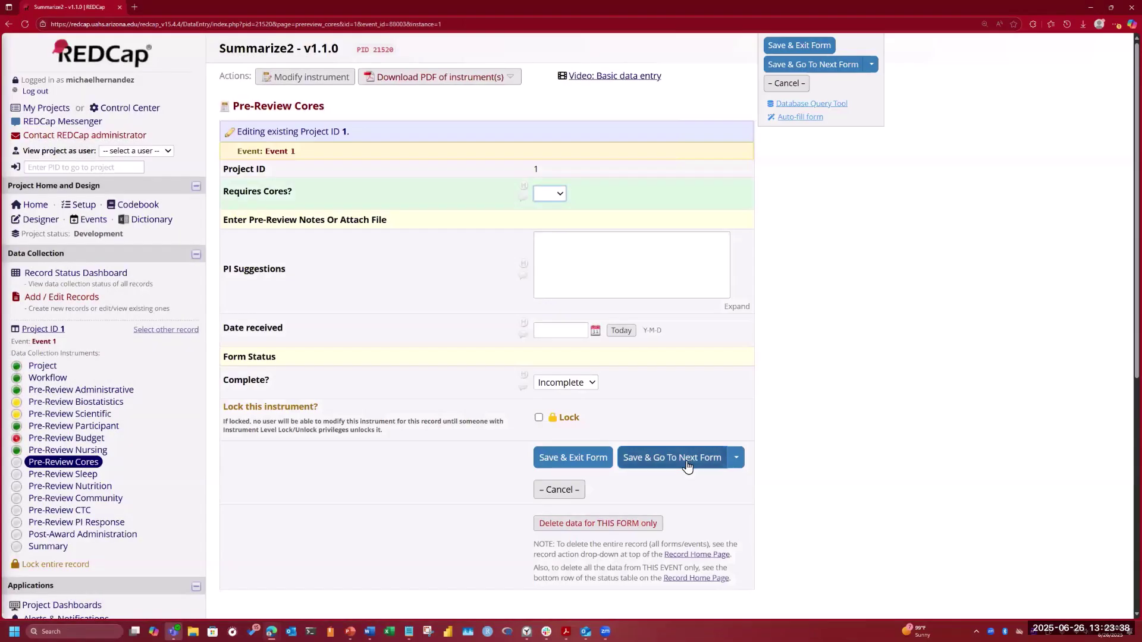
- Save Pre-Review Cores, Sleep, Nutrition, Community, CTC, PI Response and Post-Award Administration in turn
left_click(687, 462)
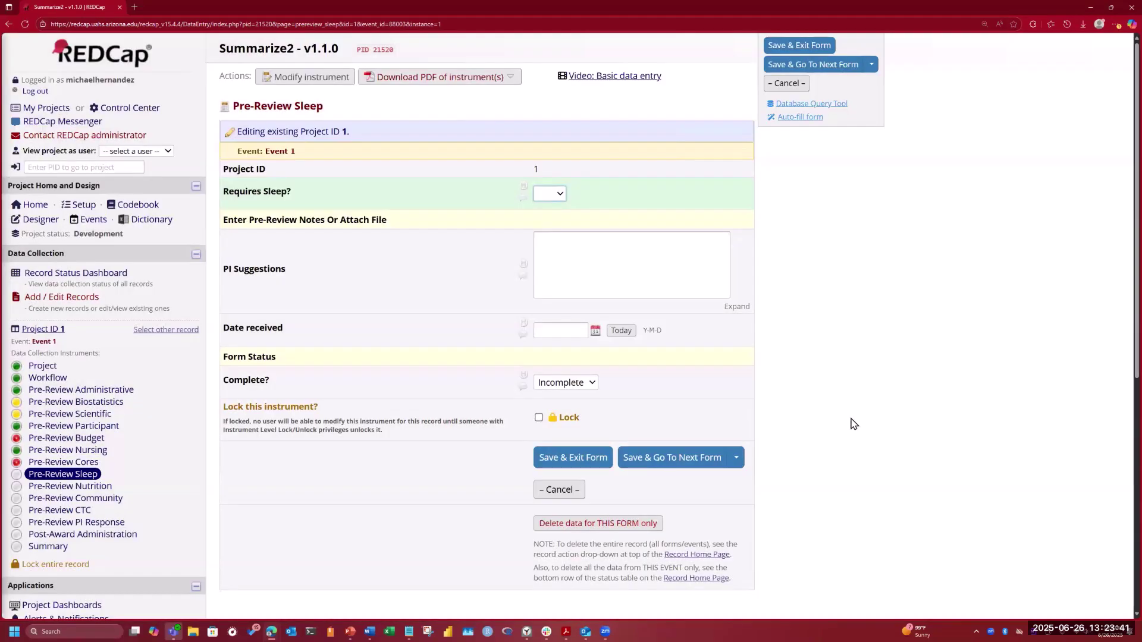
left_click(657, 458)
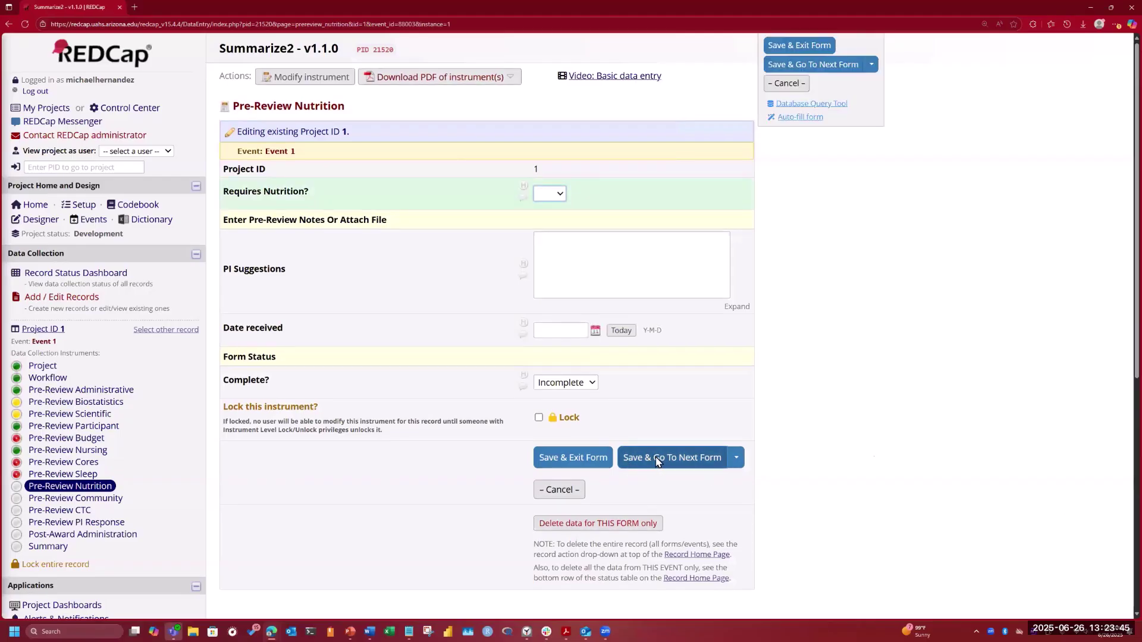
left_click(660, 462)
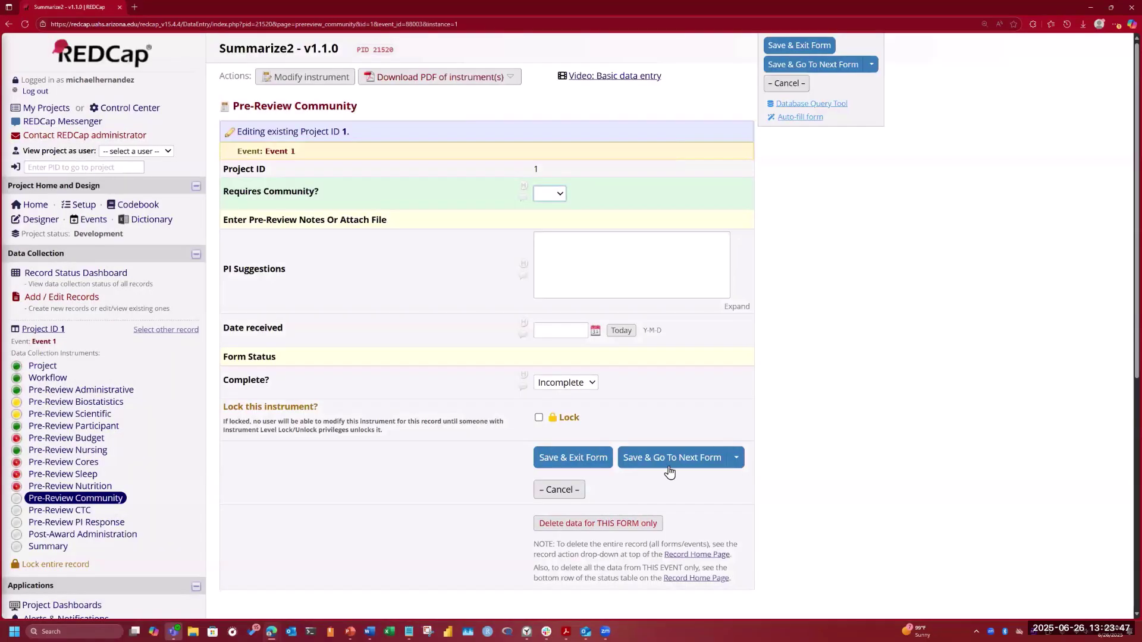
left_click(668, 470)
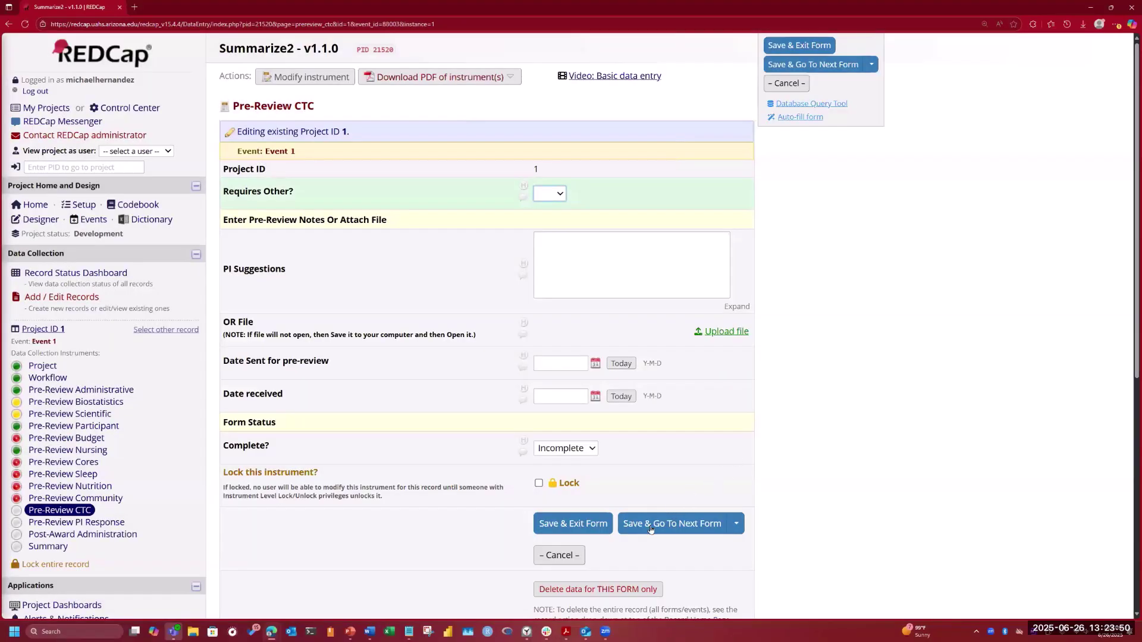
left_click(651, 525)
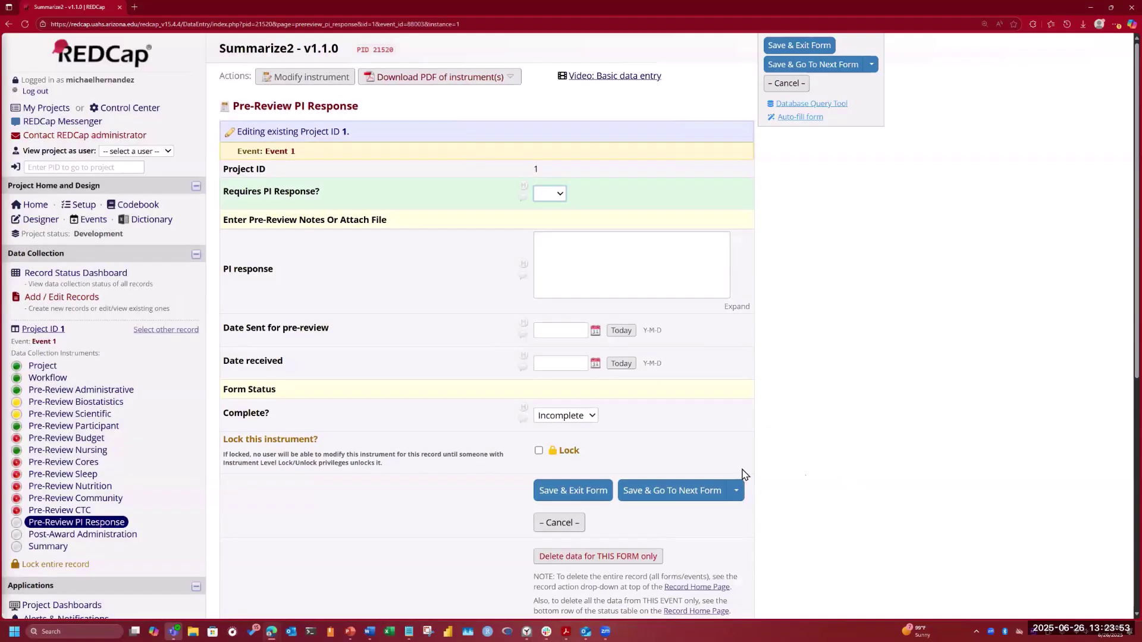
left_click(663, 490)
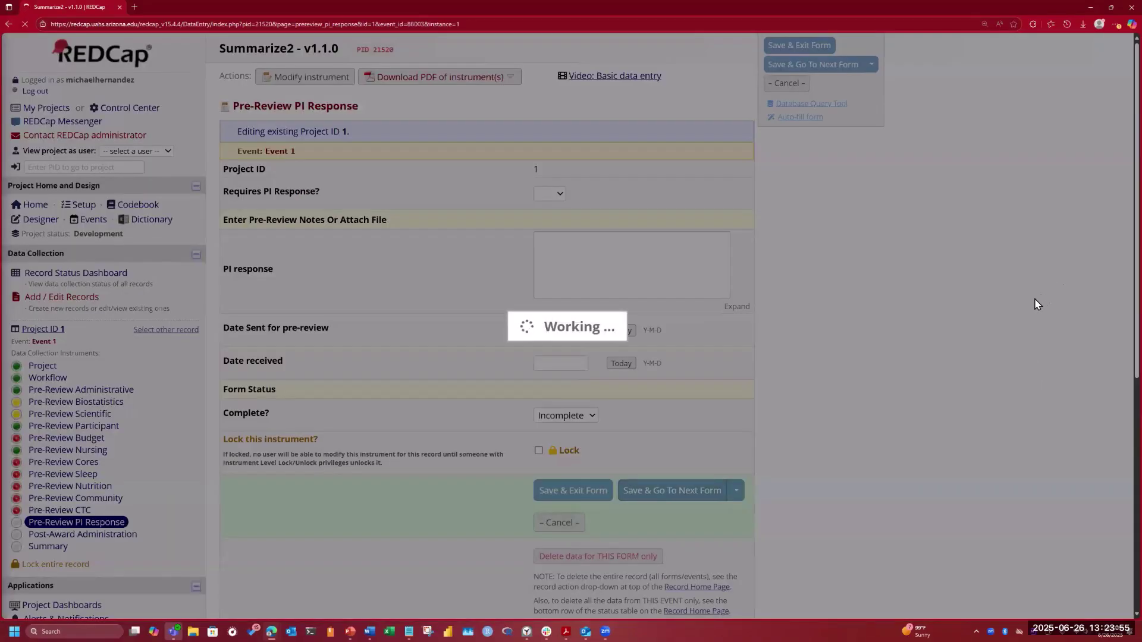
scroll(898, 385, "down", 3)
scroll(898, 386, "up", 3)
scroll(868, 413, "down", 6)
scroll(865, 417, "down", 5)
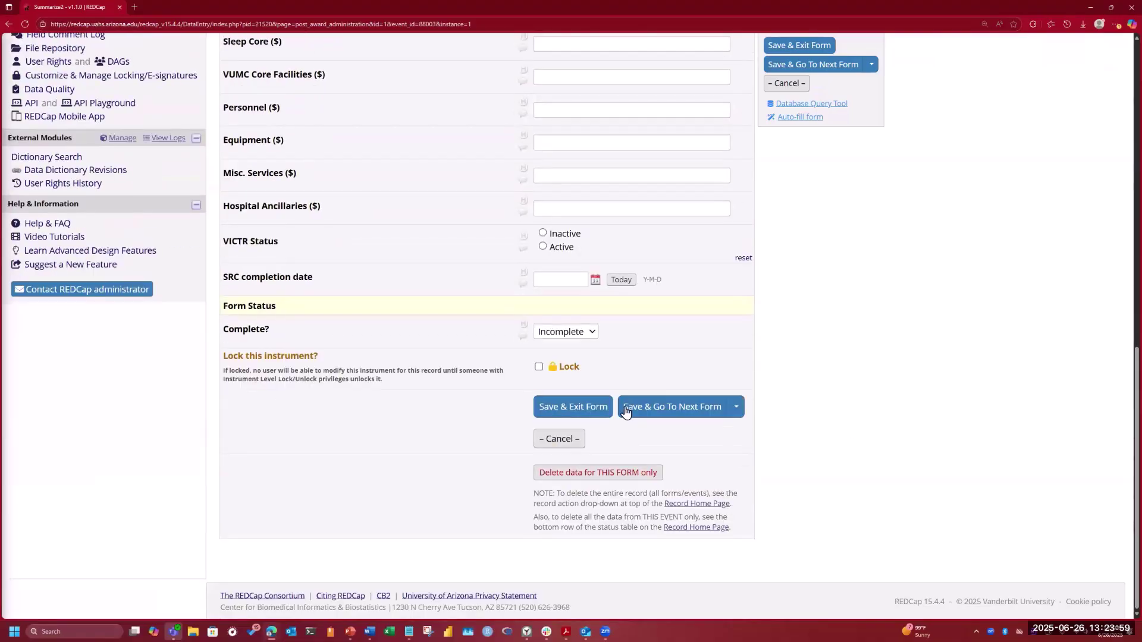
left_click(657, 408)
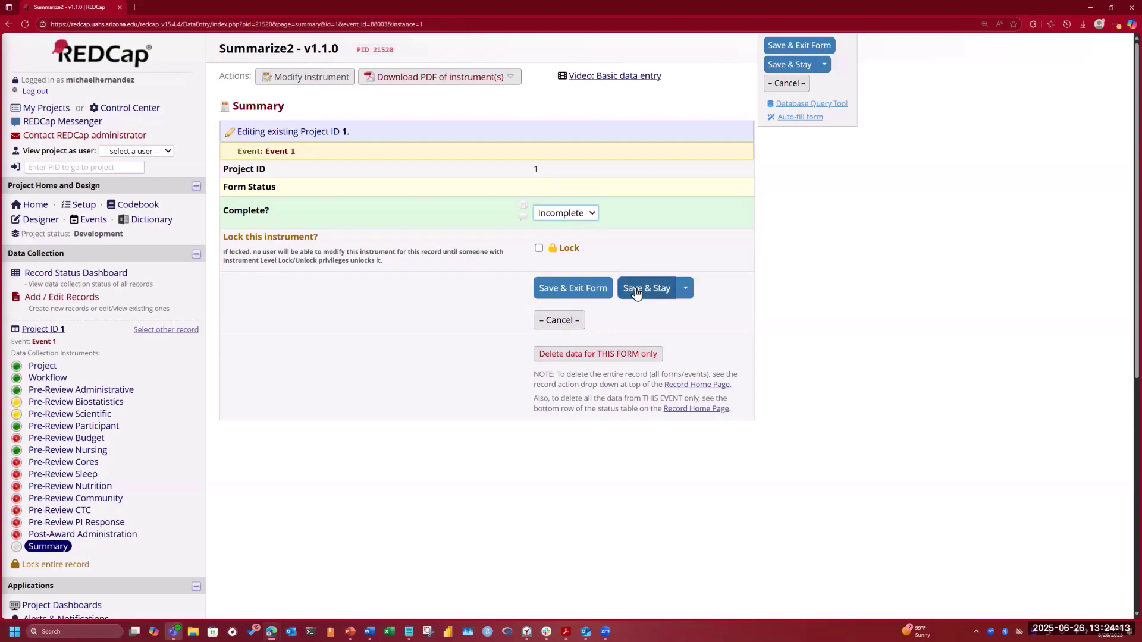
- Save and exit the Summary form, then go to Alerts & Notifications
left_click(566, 288)
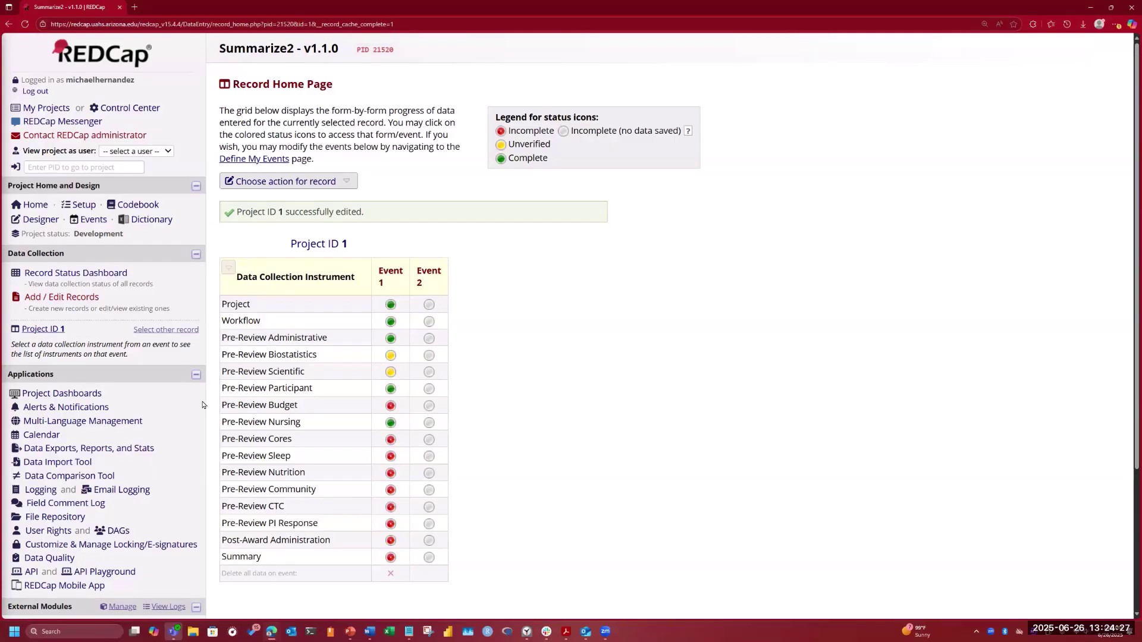
left_click(62, 407)
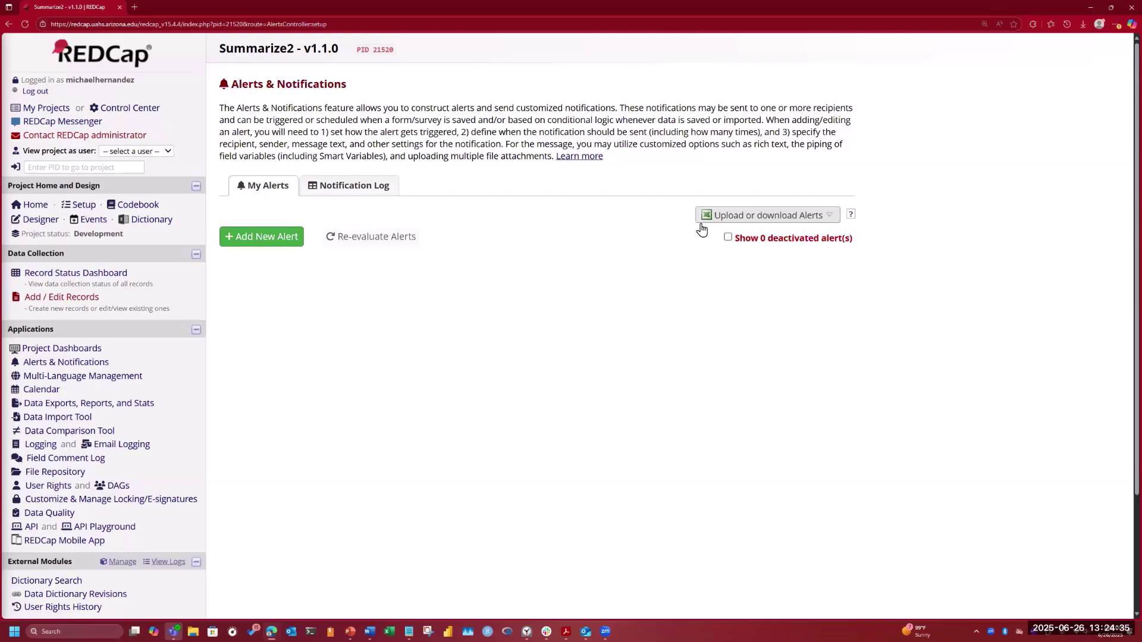
- Add an alert titled 'Summary' triggered by saving the Summary (Event 1) form at any status
left_click(239, 241)
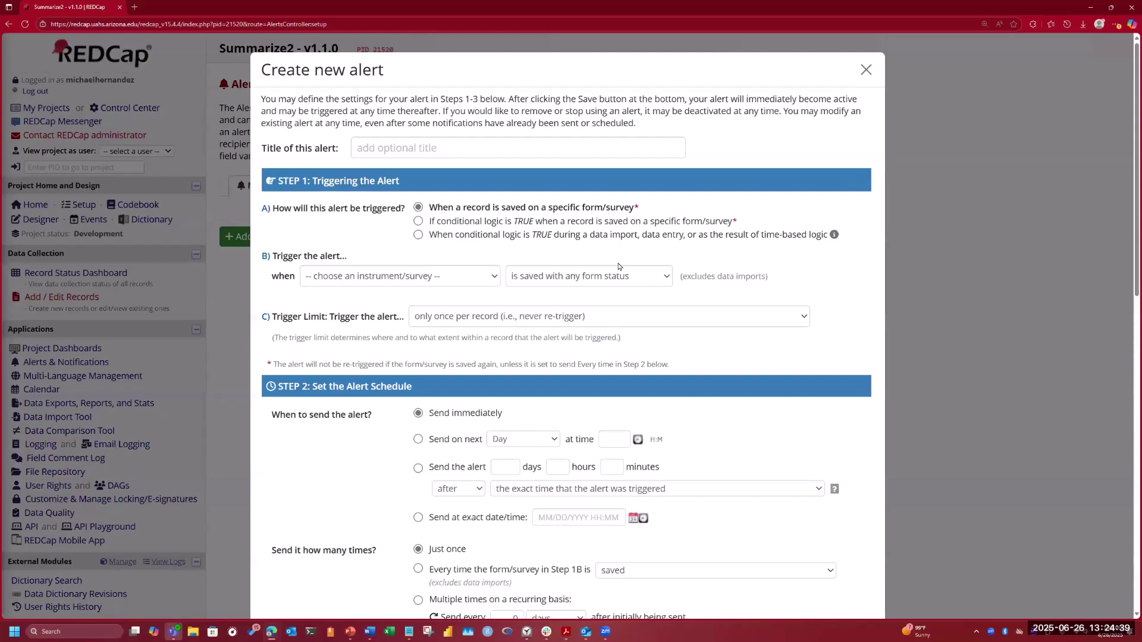
left_click(583, 156)
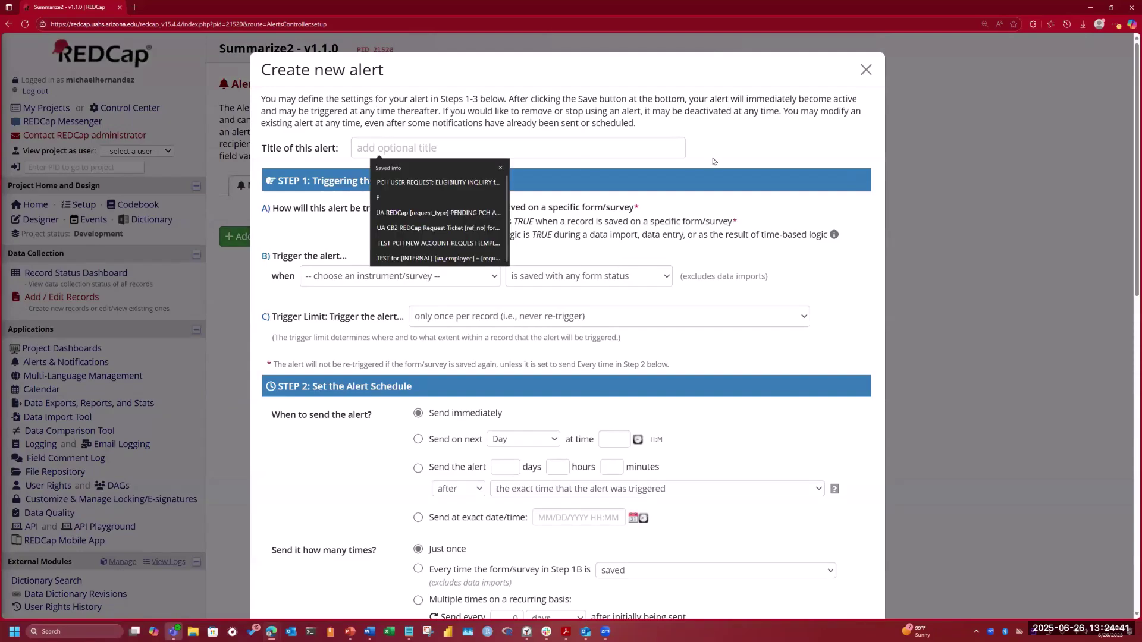
type("Summary")
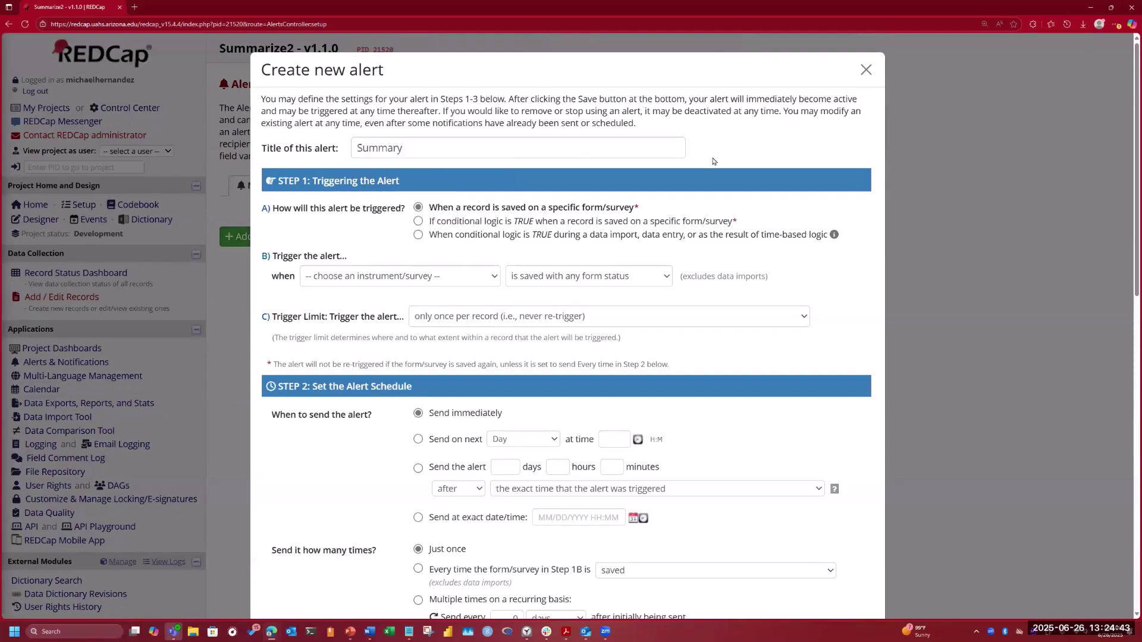
left_click(497, 276)
scroll(398, 467, "down", 5)
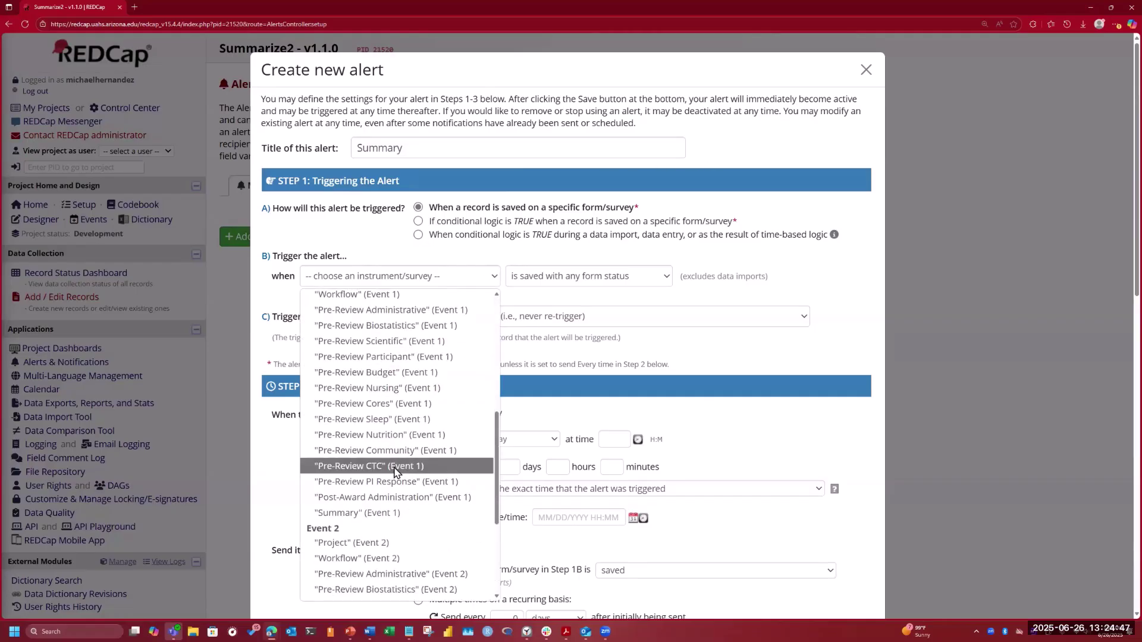
left_click(392, 515)
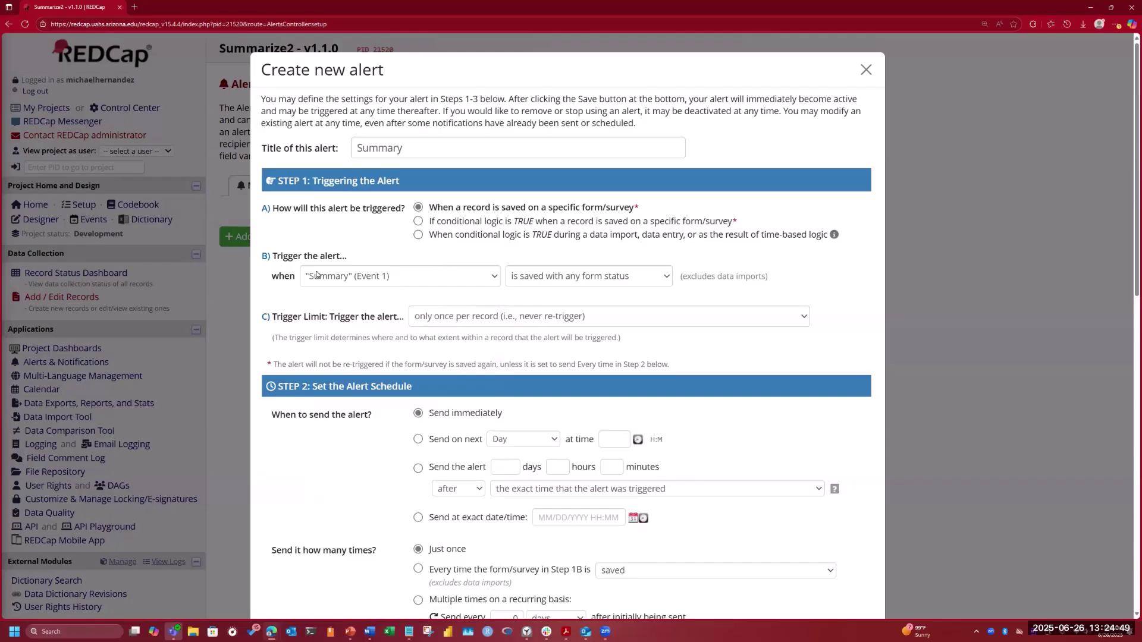
left_click(664, 280)
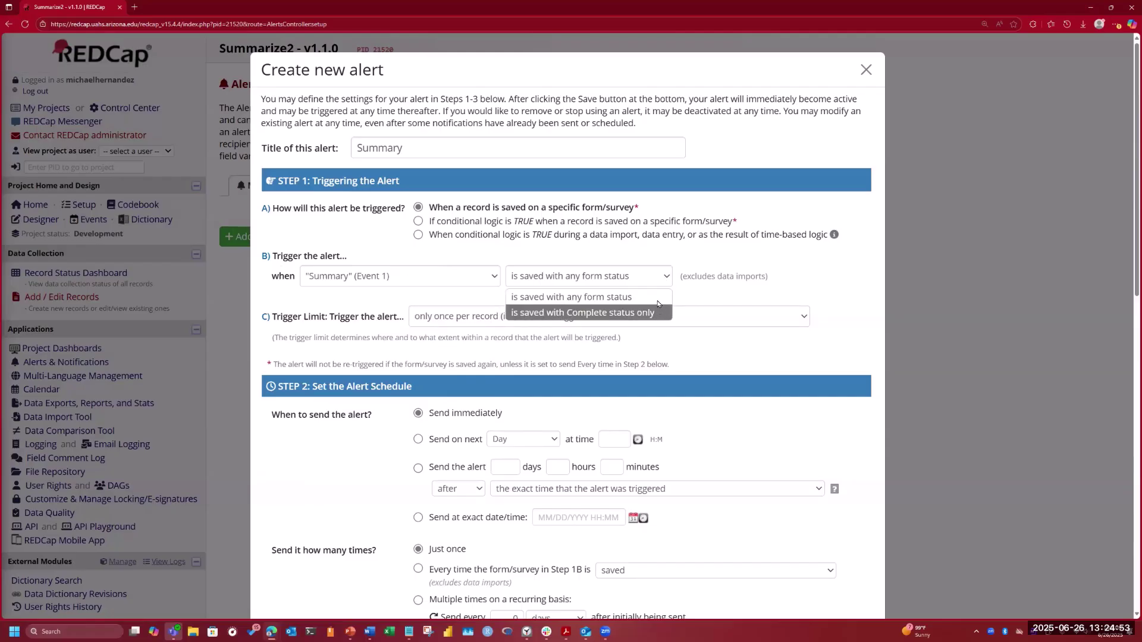
left_click(658, 302)
- Address the alert to the project user with a pasted HTML message piping summary_field
scroll(368, 425, "down", 6)
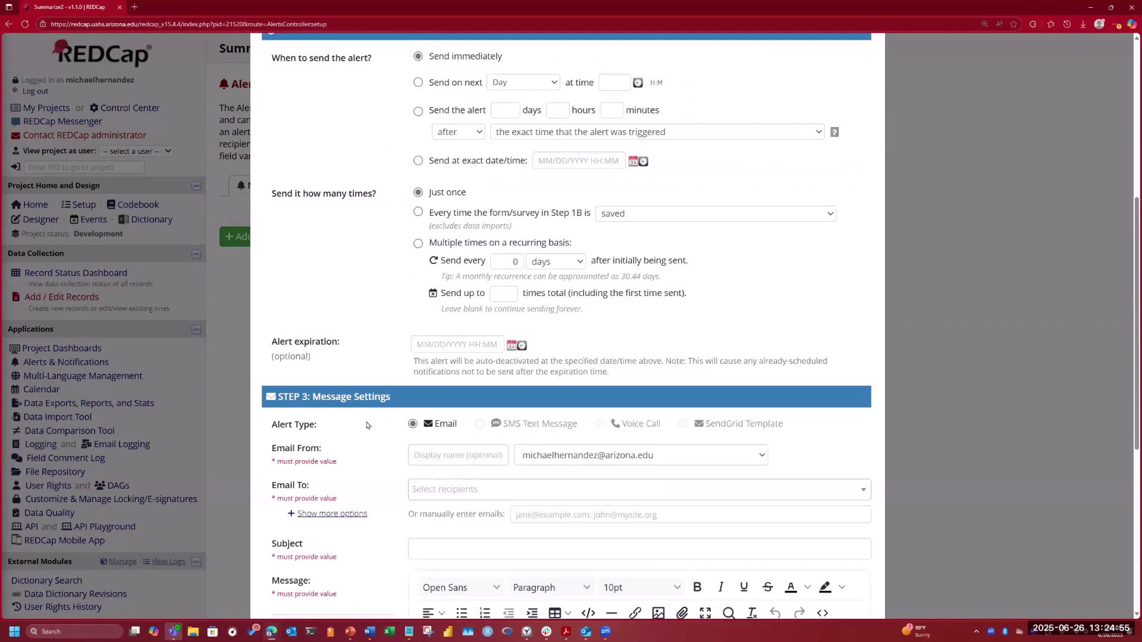
scroll(544, 294, "down", 4)
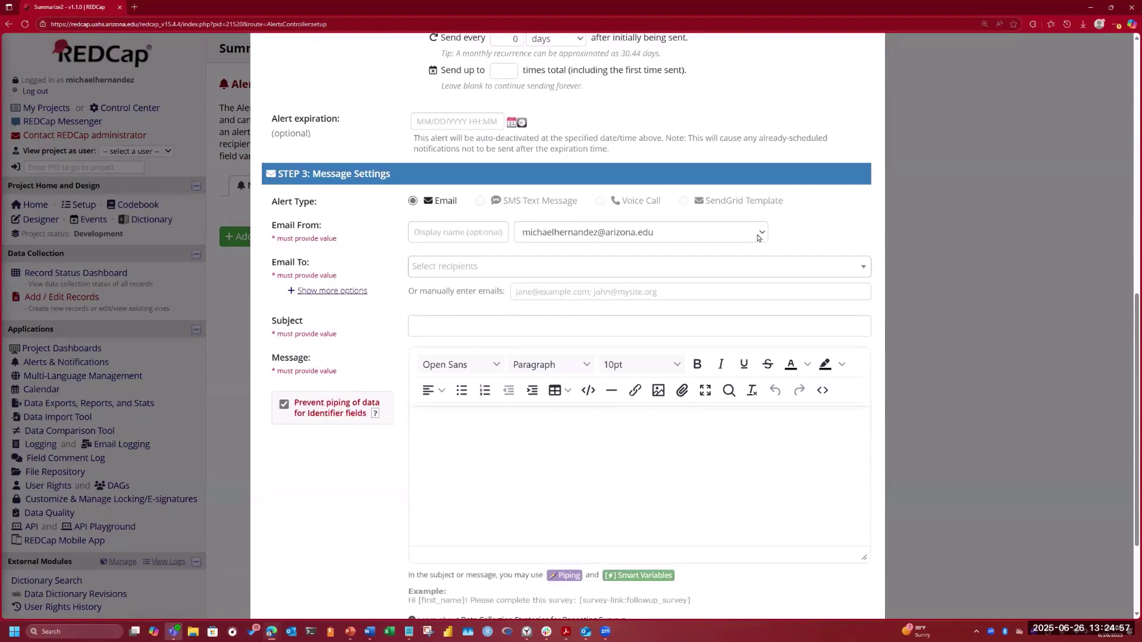
left_click(845, 271)
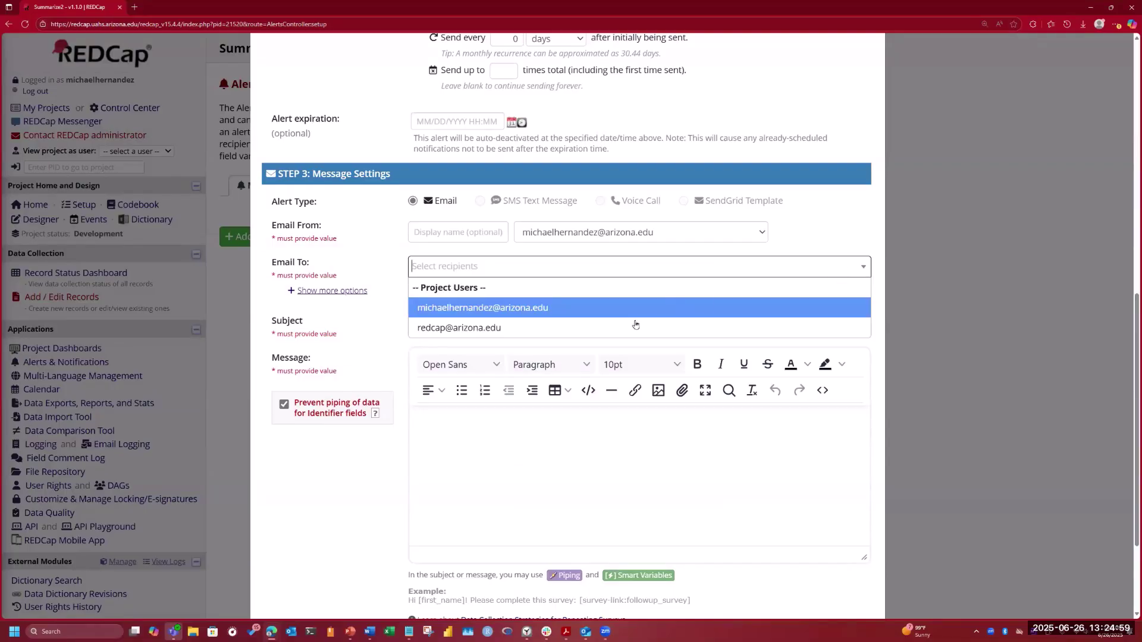
left_click(636, 312)
left_click(586, 449)
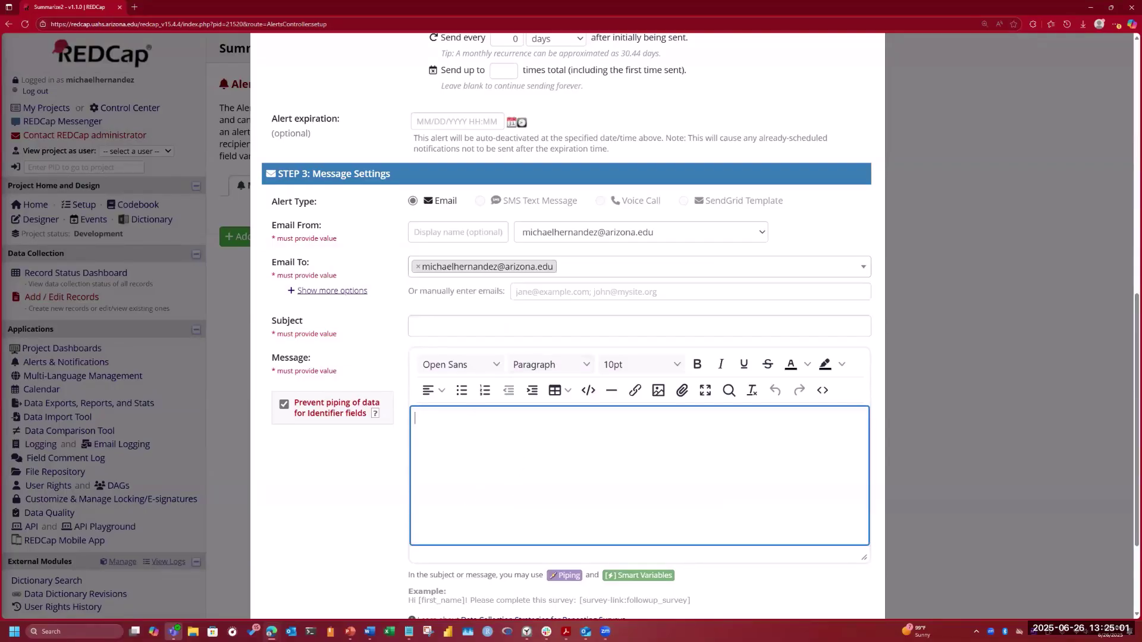
left_click(822, 390)
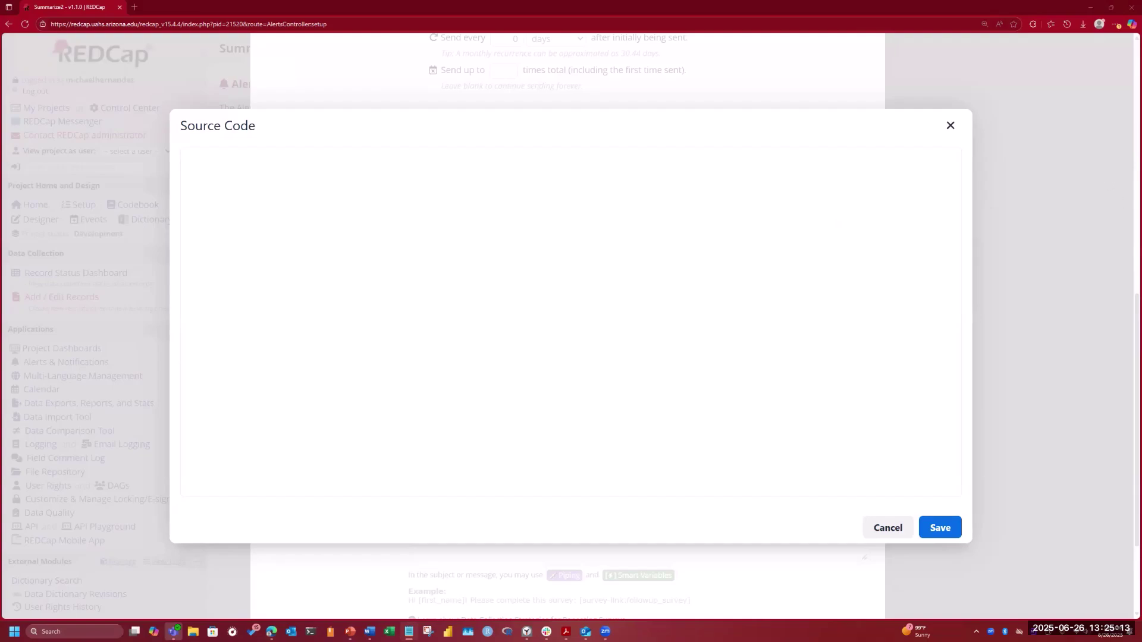
left_click(437, 262)
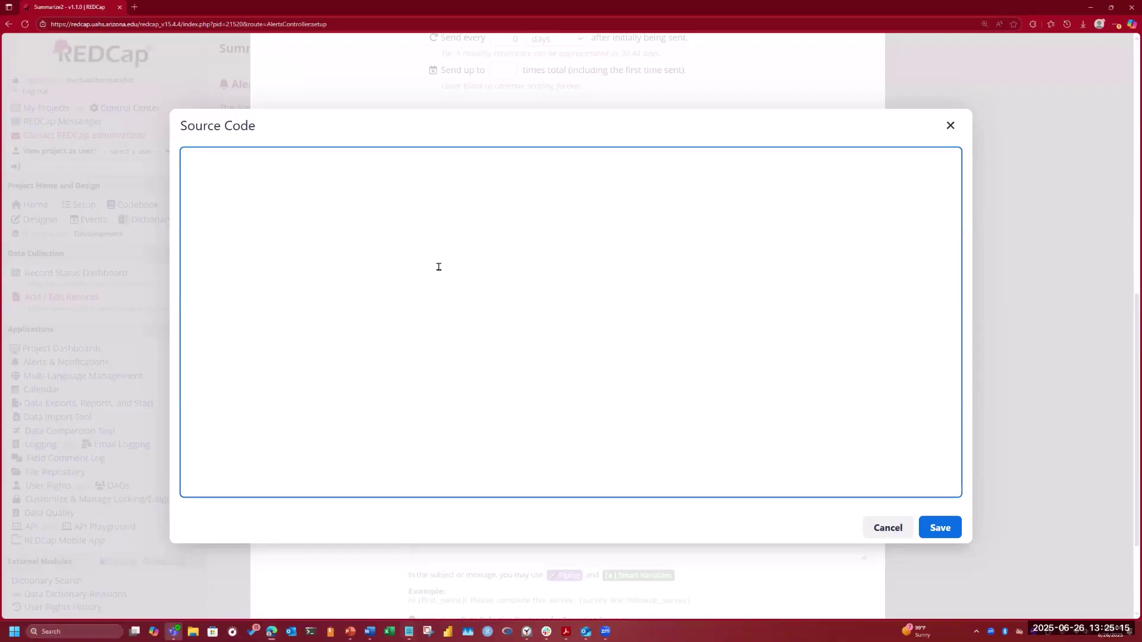
key("ctrl+v")
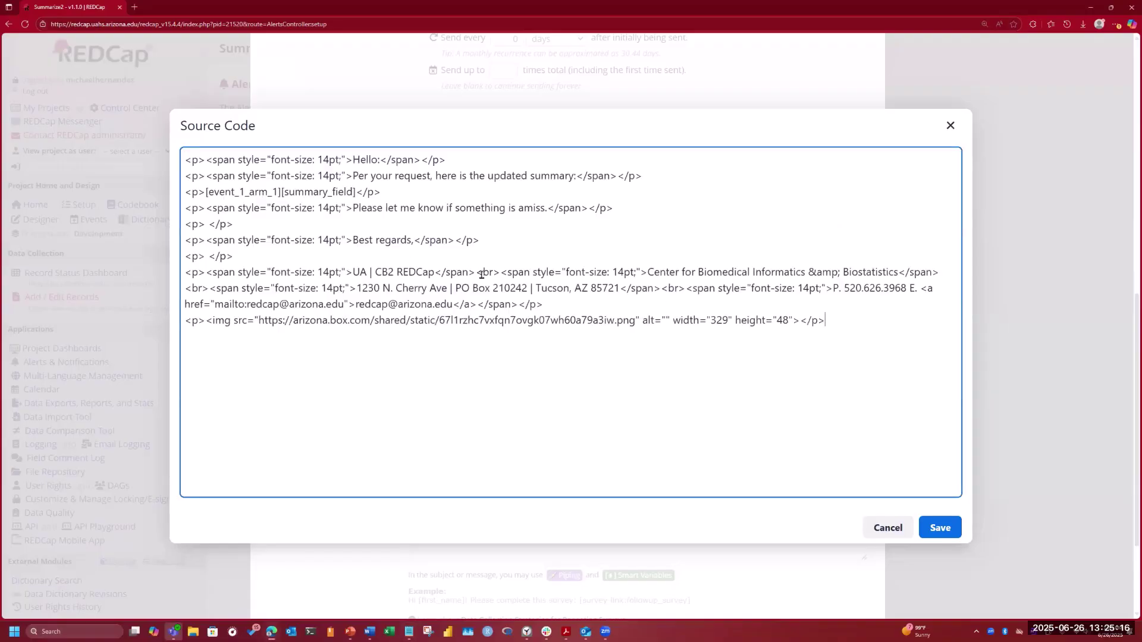
left_click(940, 527)
- Enter 'Summary Report' as the alert's email subject
scroll(711, 482, "down", 3)
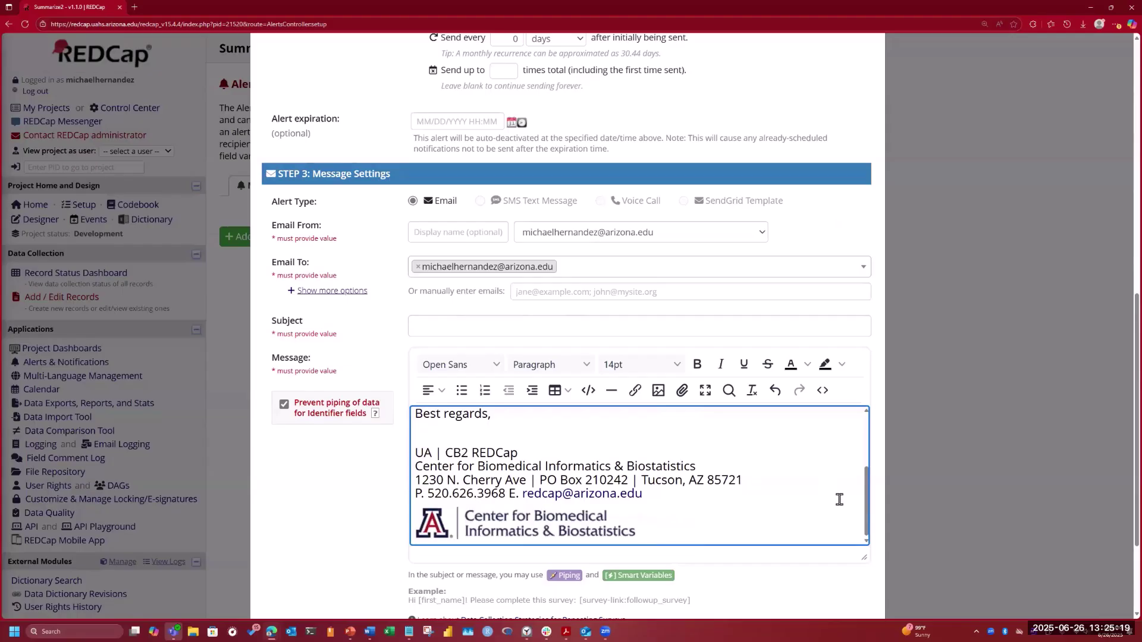
scroll(781, 473, "down", 1)
scroll(781, 474, "down", 1)
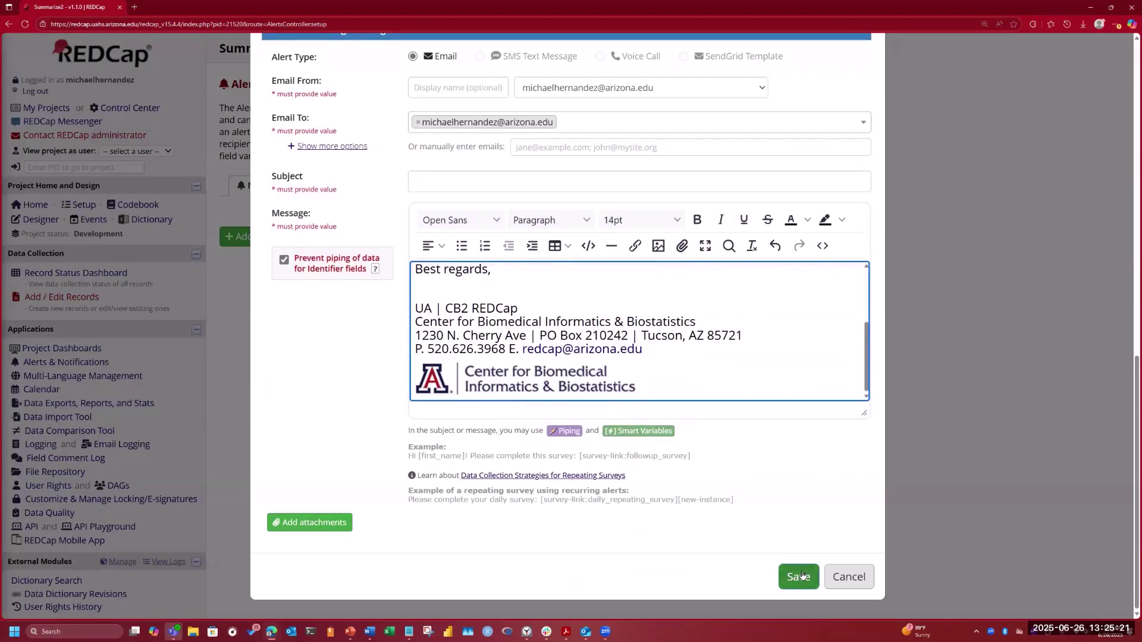
scroll(618, 464, "up", 3)
left_click(433, 359)
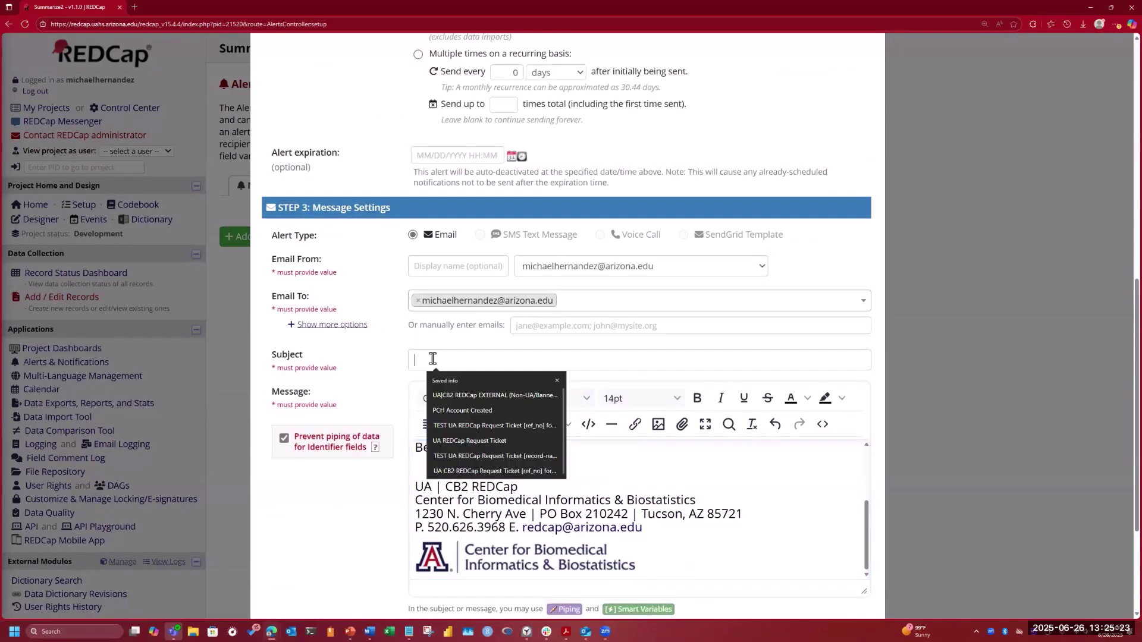
type("Sum")
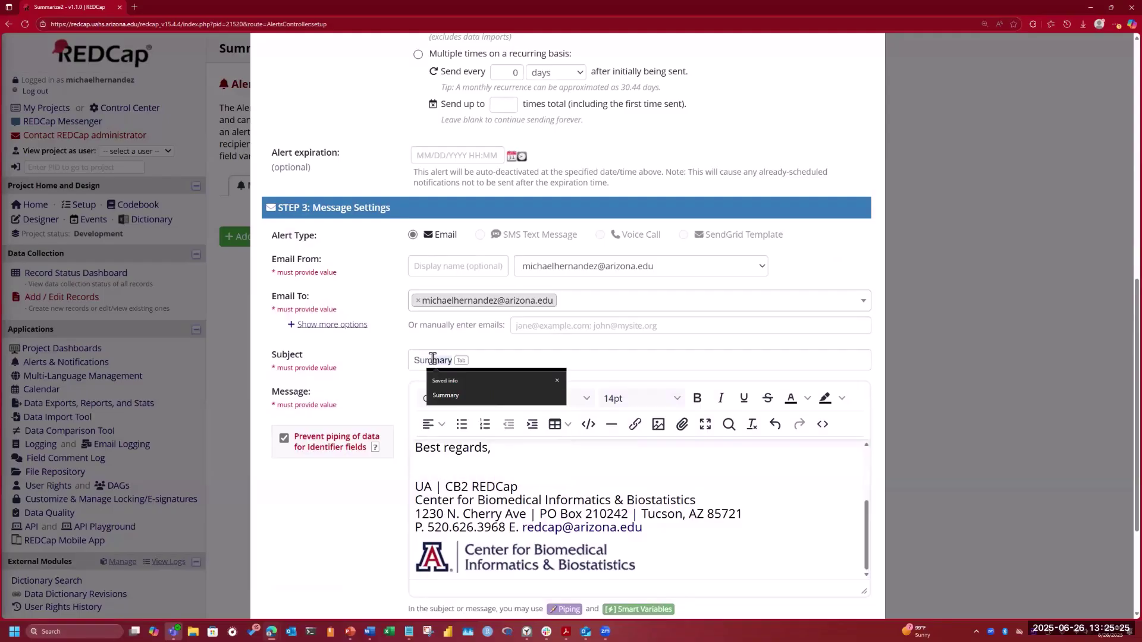
key("Tab")
type("REpor")
scroll(706, 492, "down", 3)
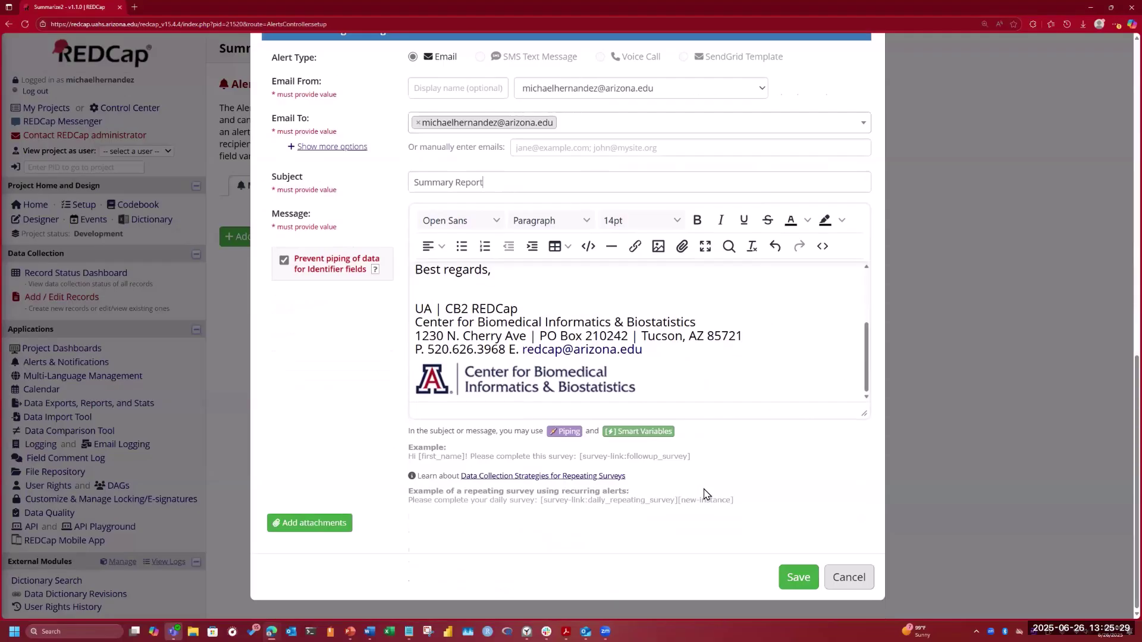
- Save the Summary alert, then duplicate the hidden Summary field in the Summary instrument
left_click(788, 578)
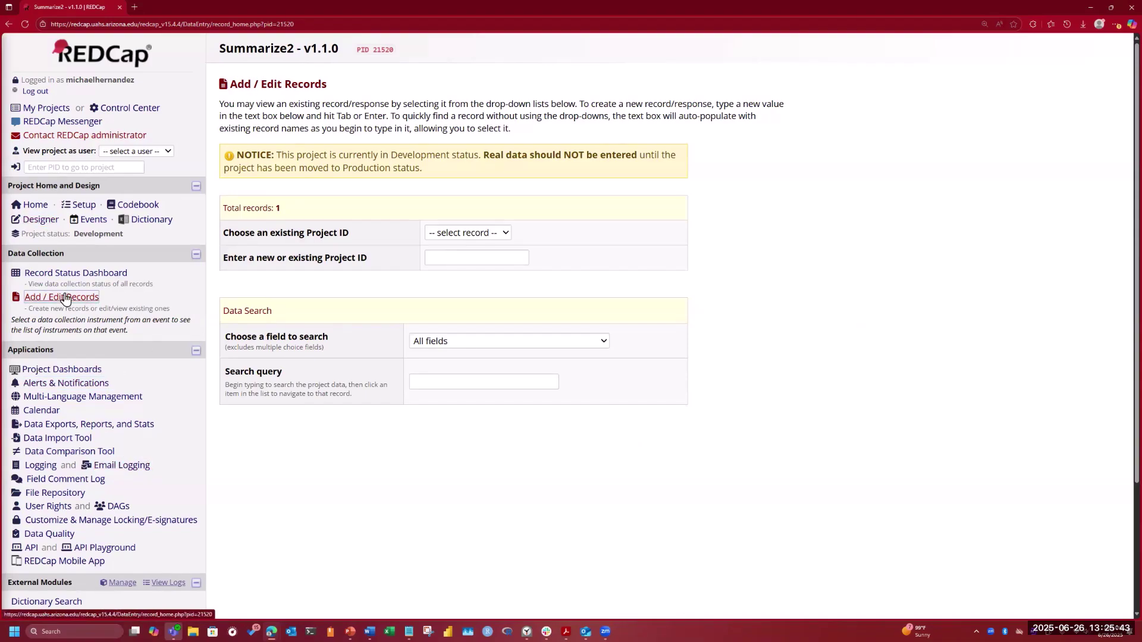
left_click(47, 221)
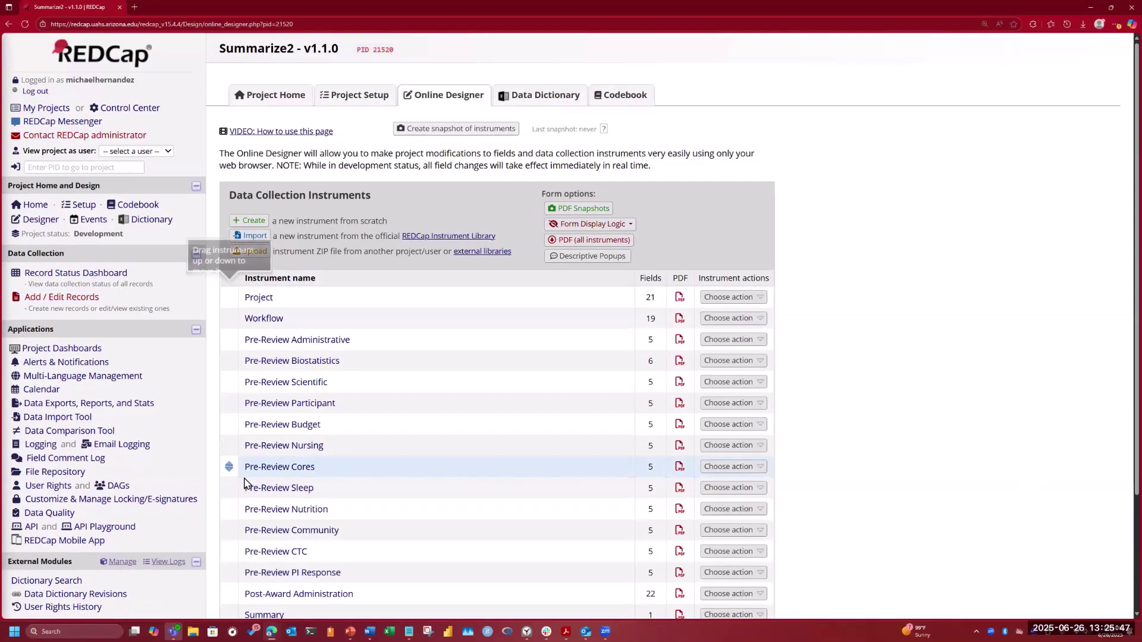
scroll(331, 510, "down", 3)
left_click(261, 467)
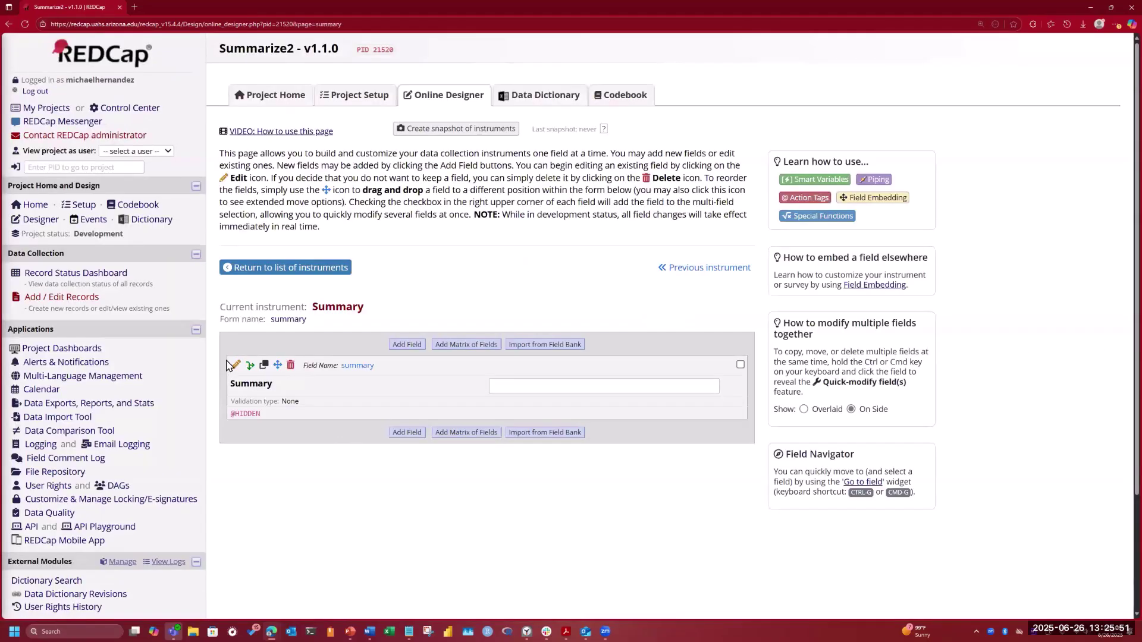
left_click(265, 365)
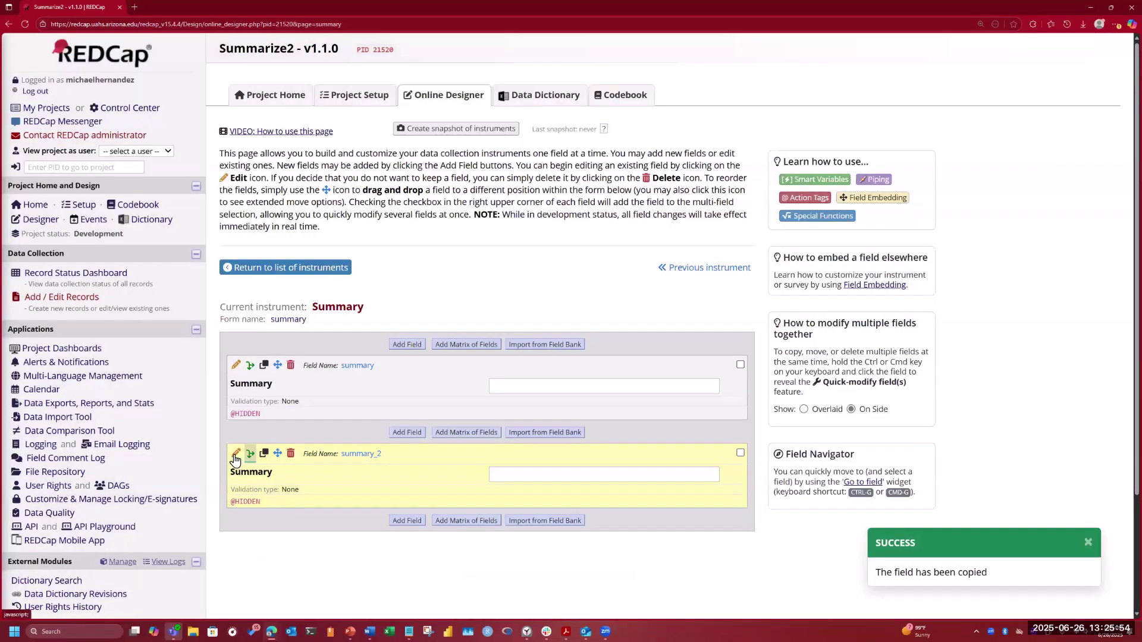
left_click(236, 455)
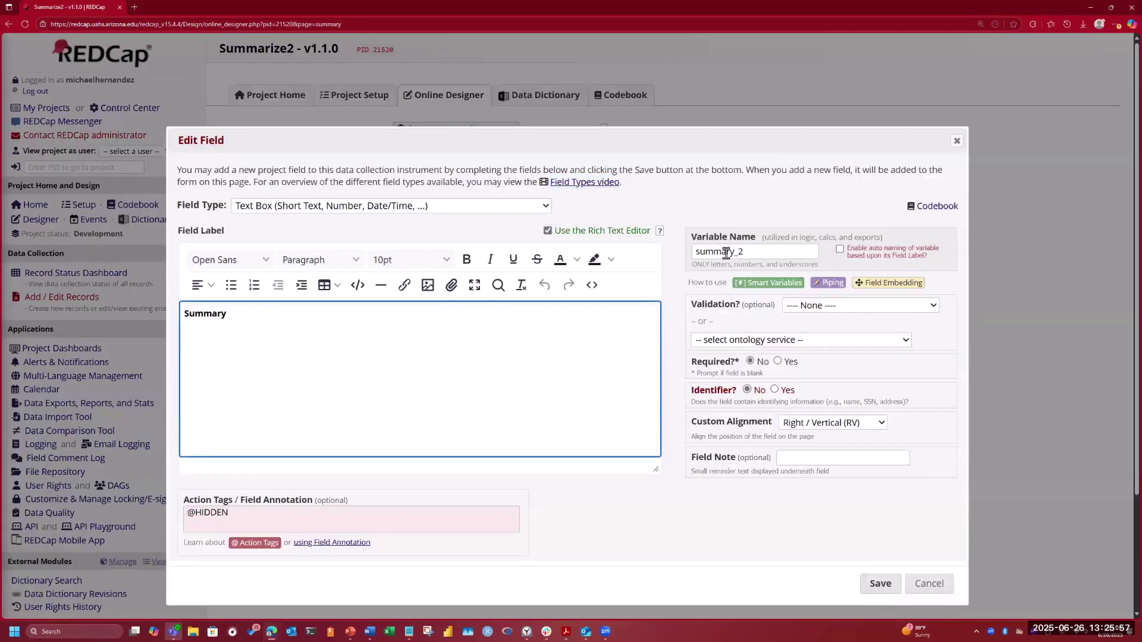
left_click(548, 207)
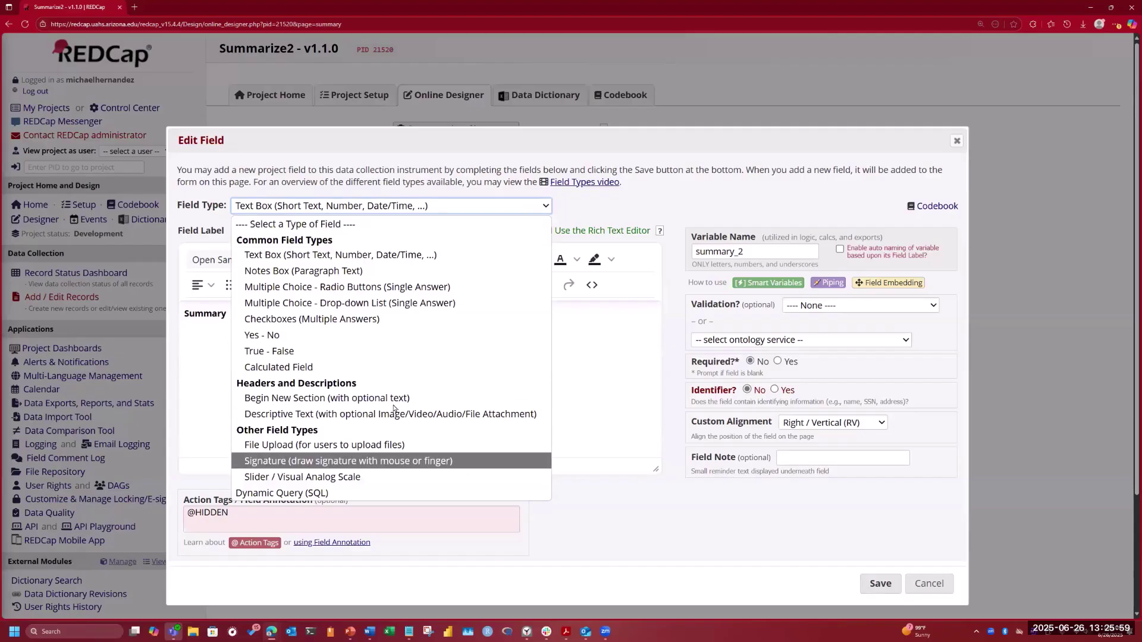
left_click(394, 408)
left_click(545, 208)
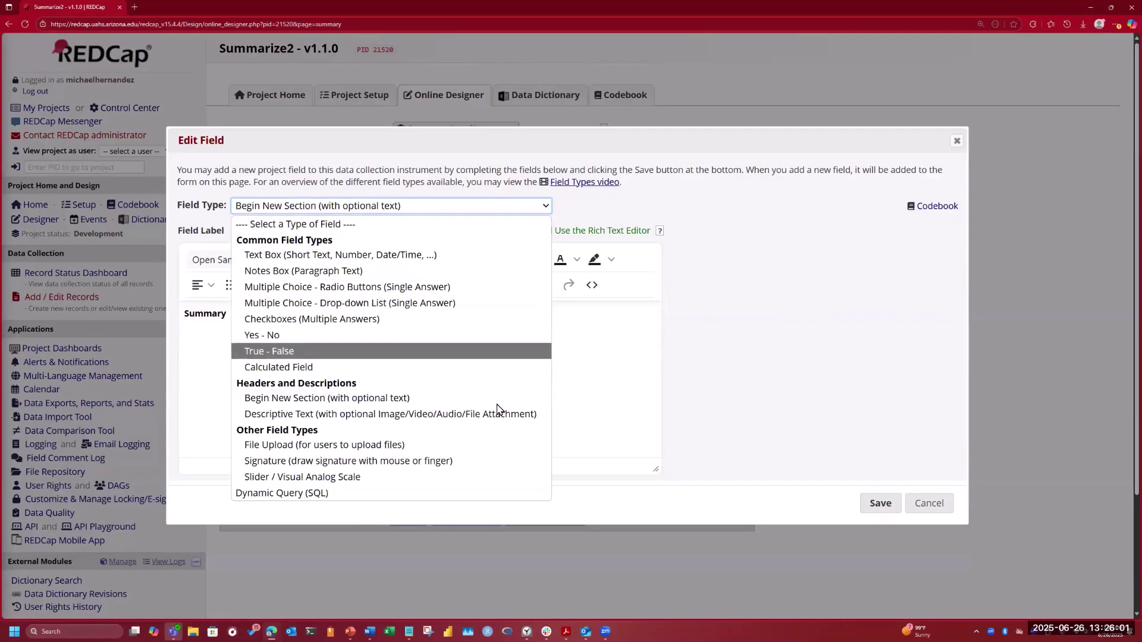
left_click(497, 415)
left_click(452, 411)
left_click(284, 522)
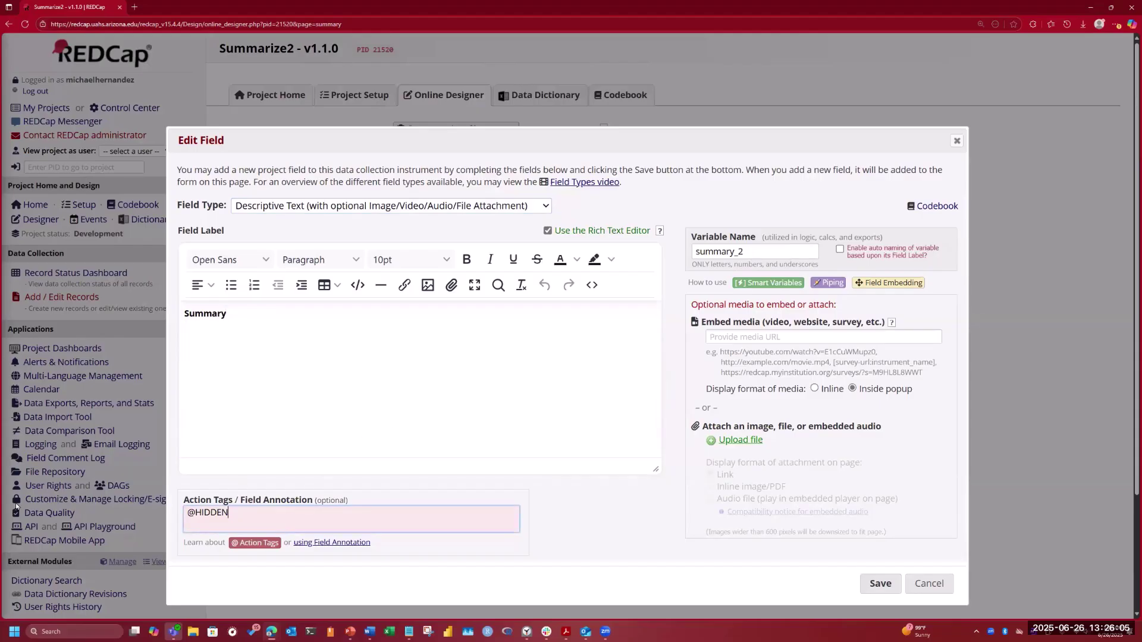
key("shift+Home")
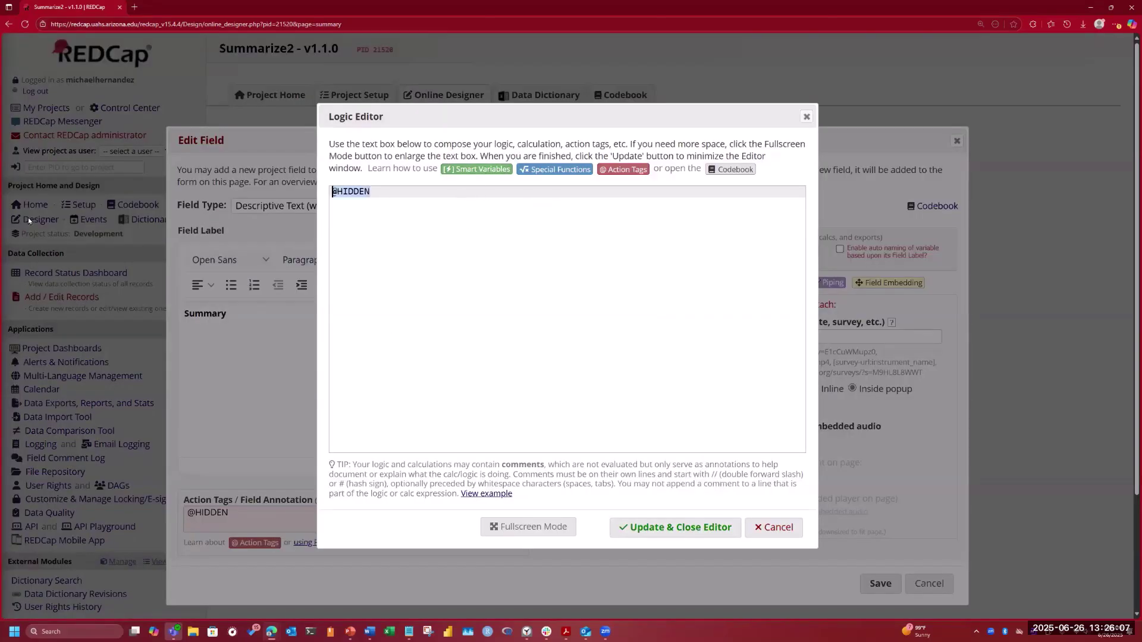
key("BackSpace")
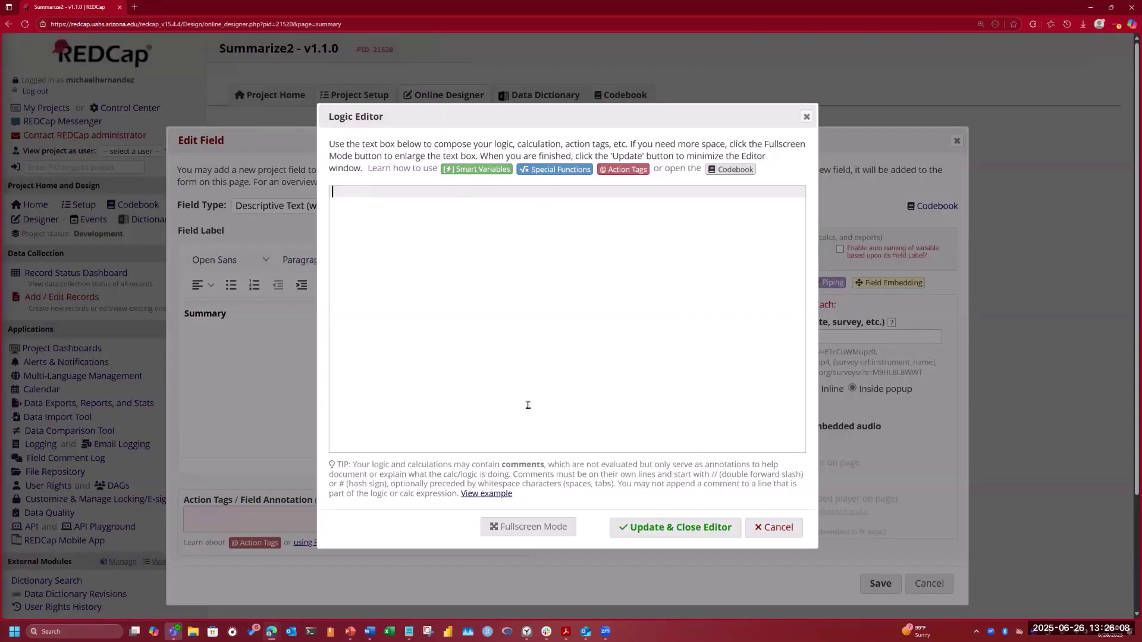
left_click(690, 542)
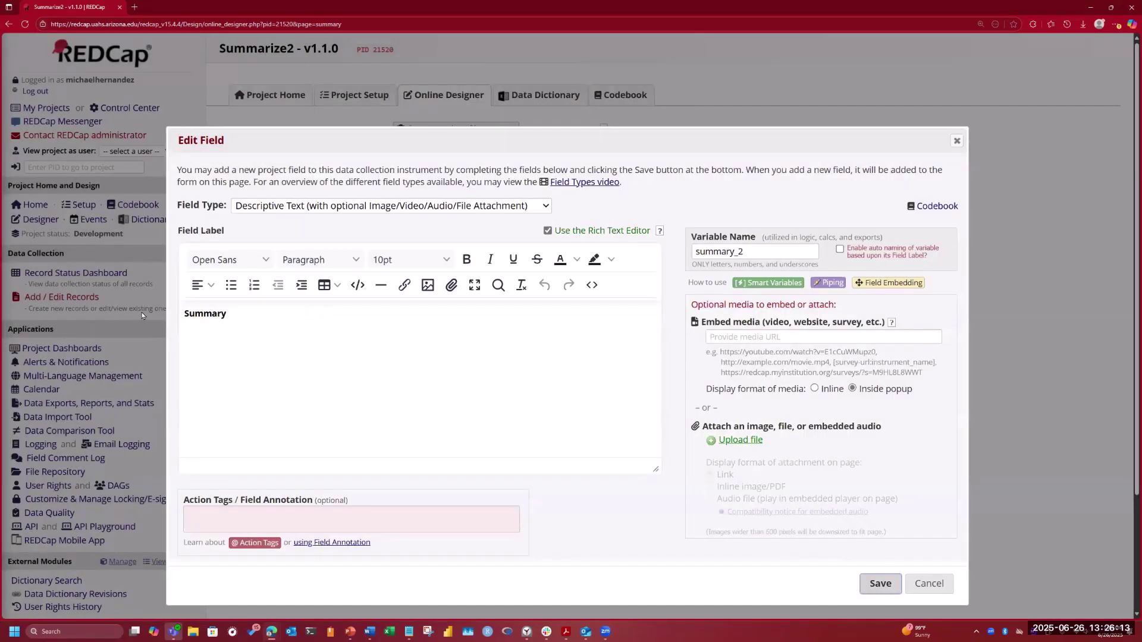
- Relabel summary_2 as 'Summary [summary]' and save the field
left_click(248, 316)
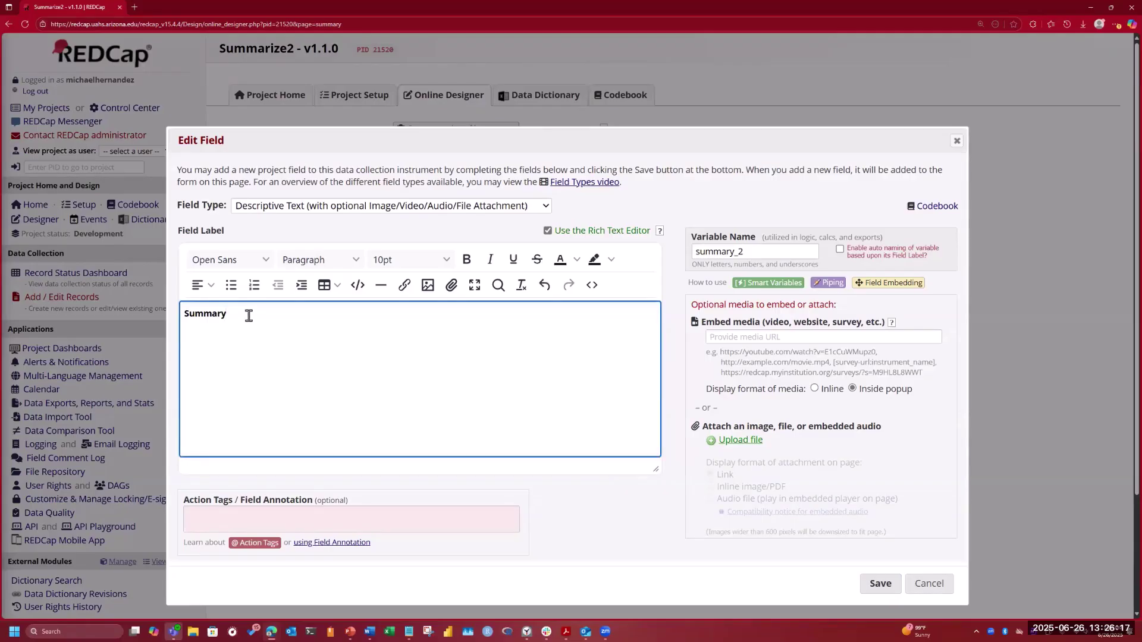
key("BackSpace")
key("BackSpace")
key("BackSpace")
key("BackSpace")
key("BackSpace")
type("[summa")
left_click(188, 312)
type("Summary")
left_click(872, 586)
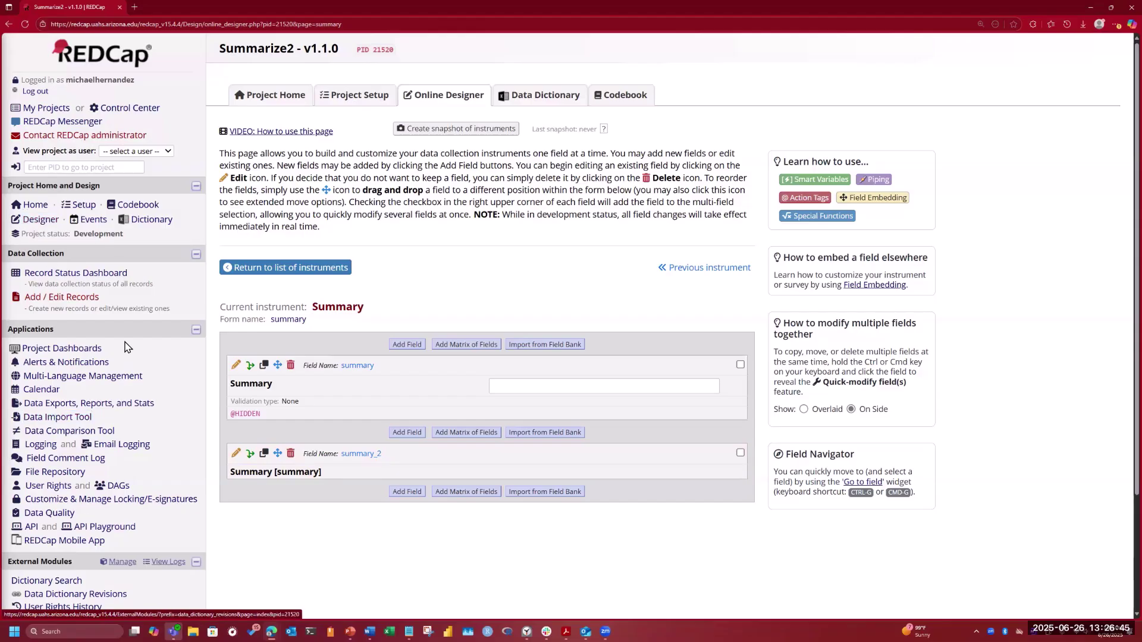
scroll(110, 367, "down", 1)
- Check the Summarize module's storage-field setting, which shows summary_field not found, and cancel unchanged
scroll(111, 367, "down", 2)
left_click(122, 427)
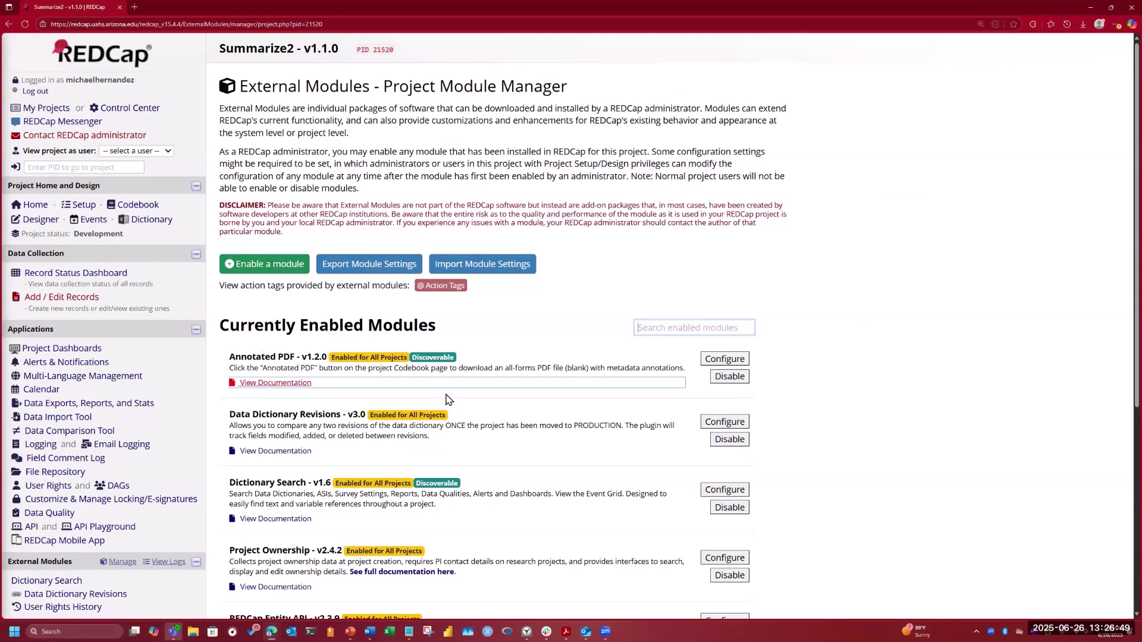
scroll(443, 392, "down", 5)
left_click(725, 439)
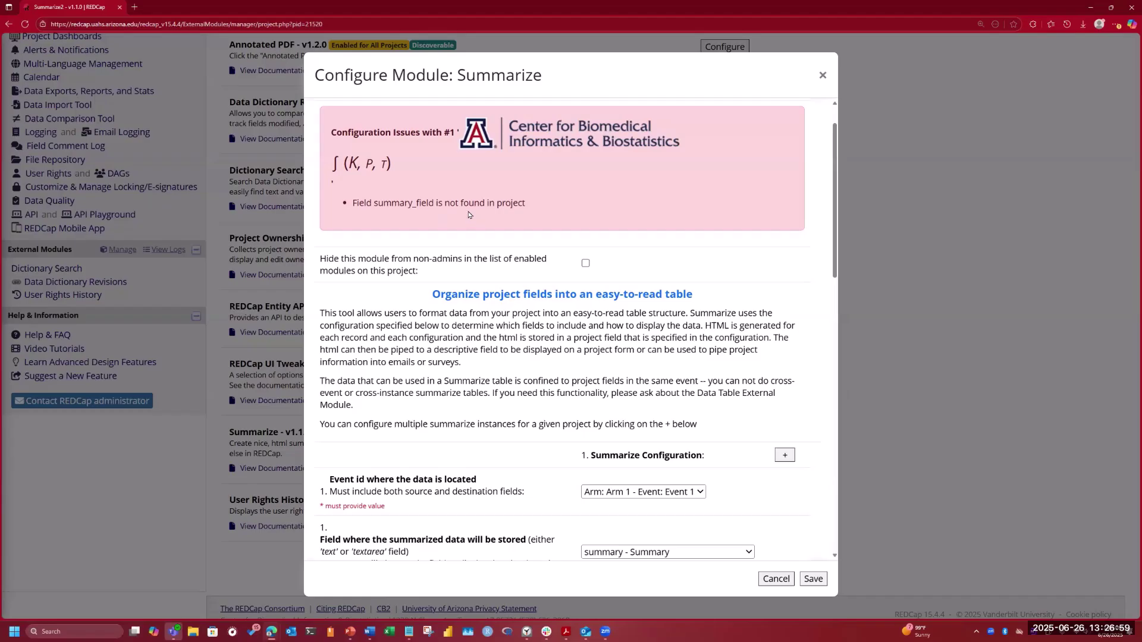
scroll(437, 217, "down", 2)
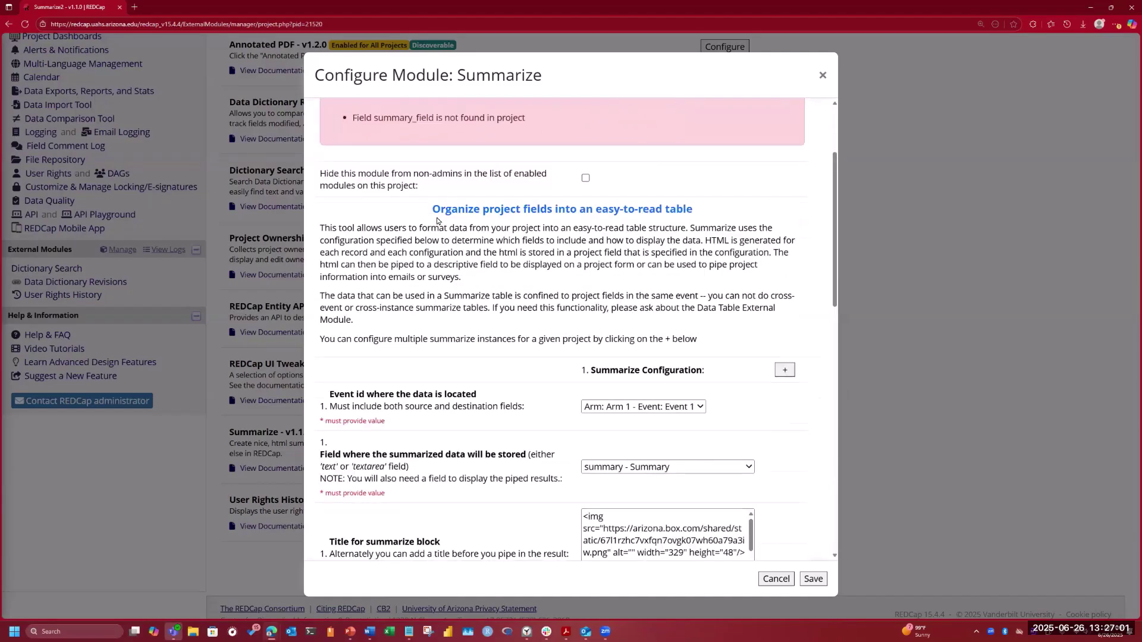
left_click(733, 470)
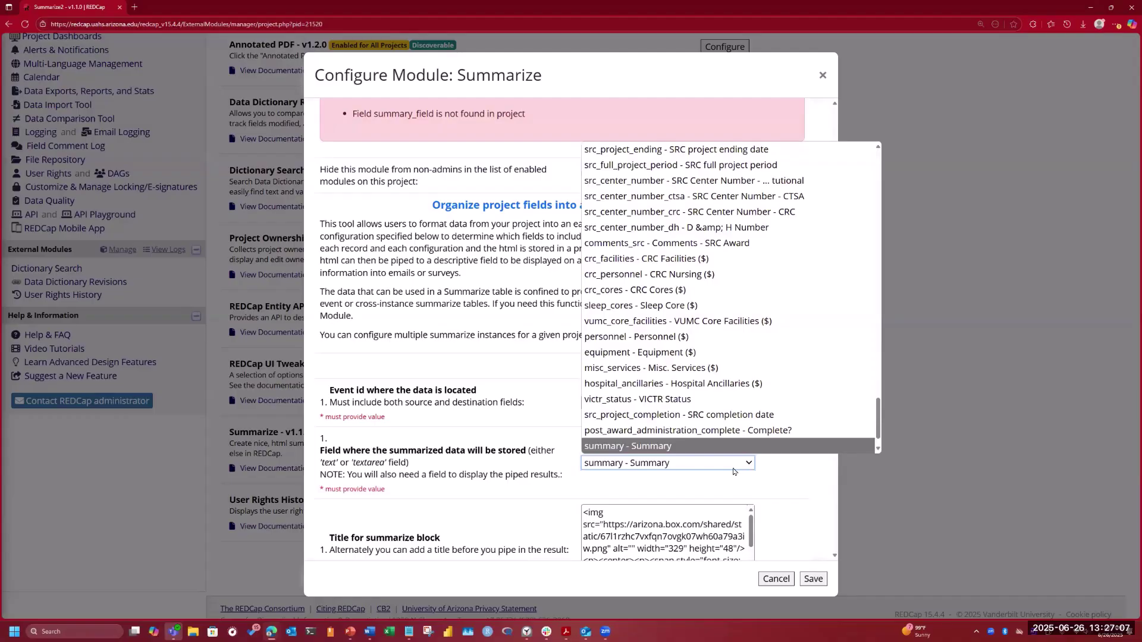
left_click(734, 470)
left_click(783, 578)
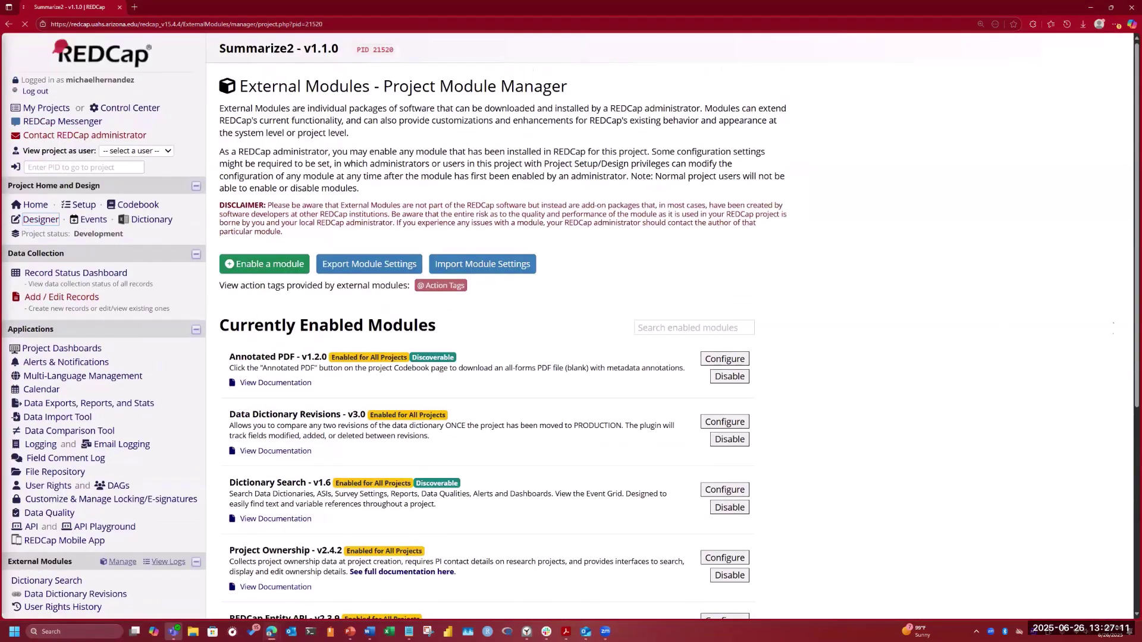
- In the Summary instrument, rename the hidden summary field's variable to summary_field and save
scroll(258, 386, "down", 3)
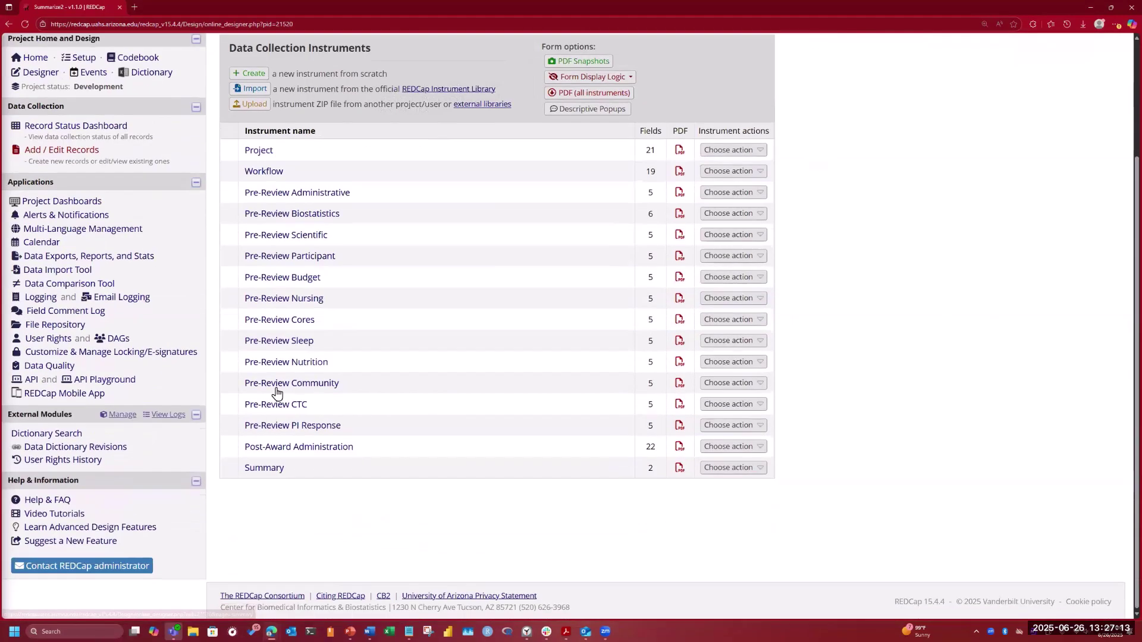
left_click(261, 469)
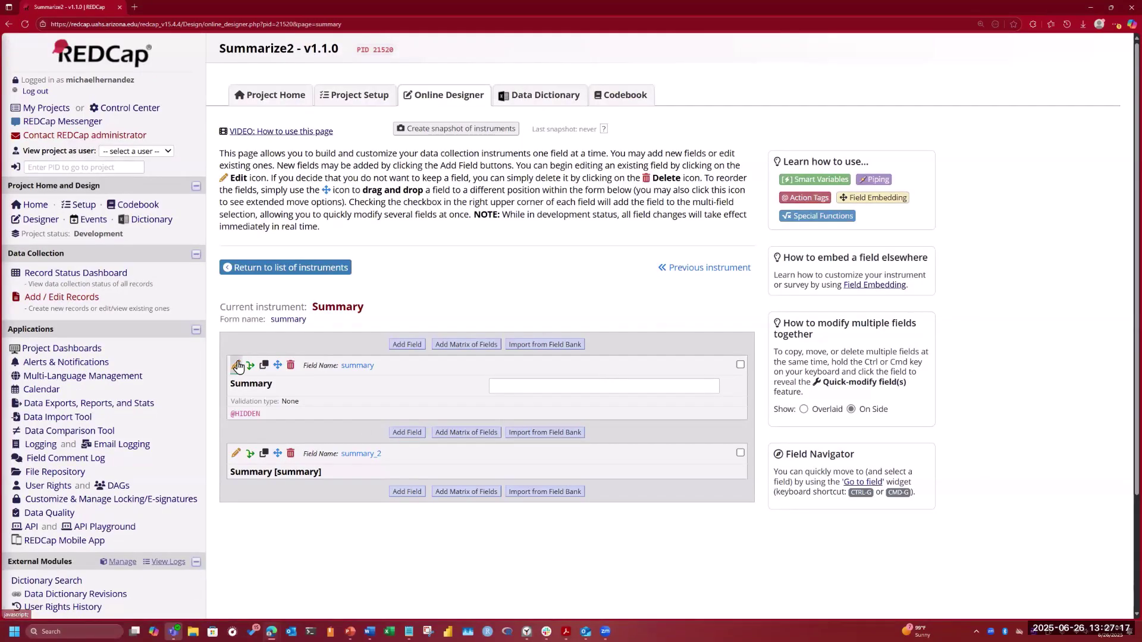
left_click(237, 365)
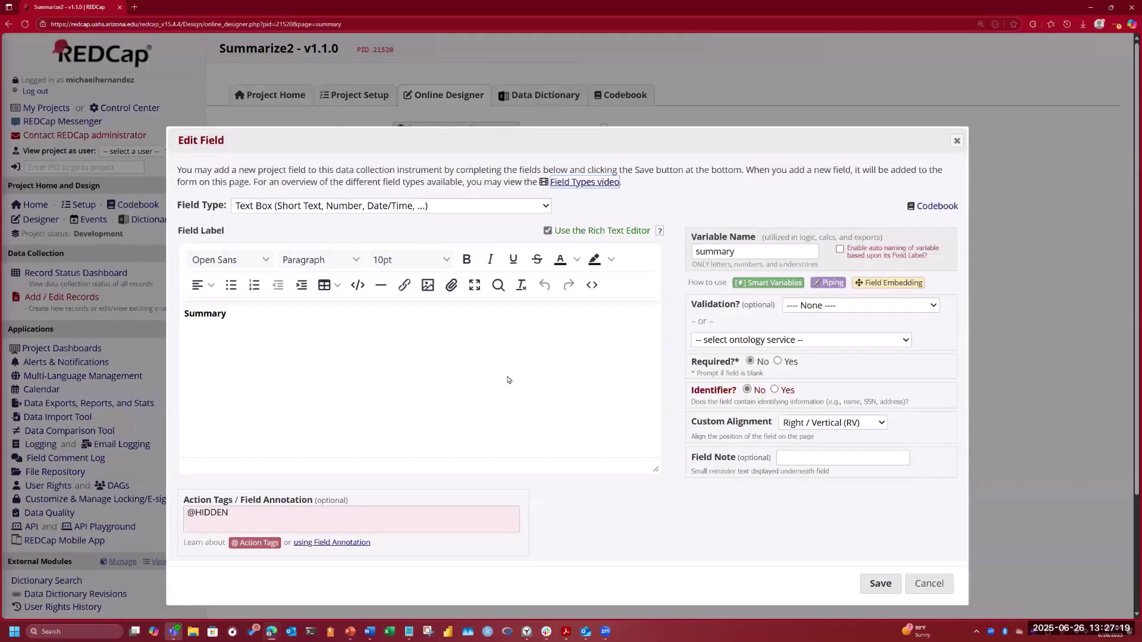
left_click(751, 251)
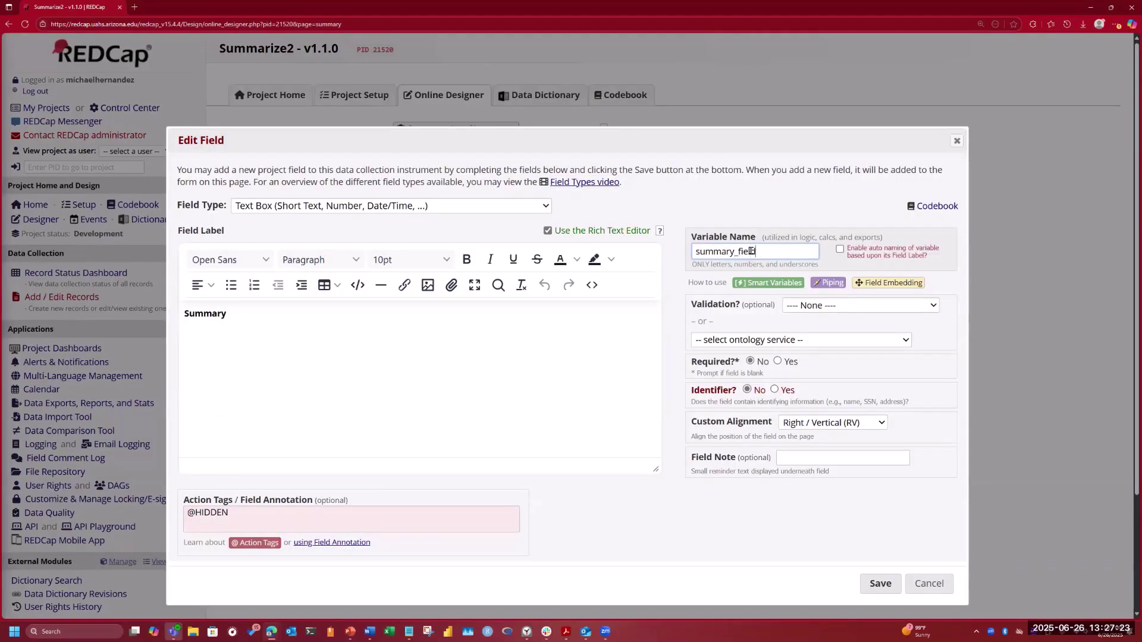
left_click(880, 583)
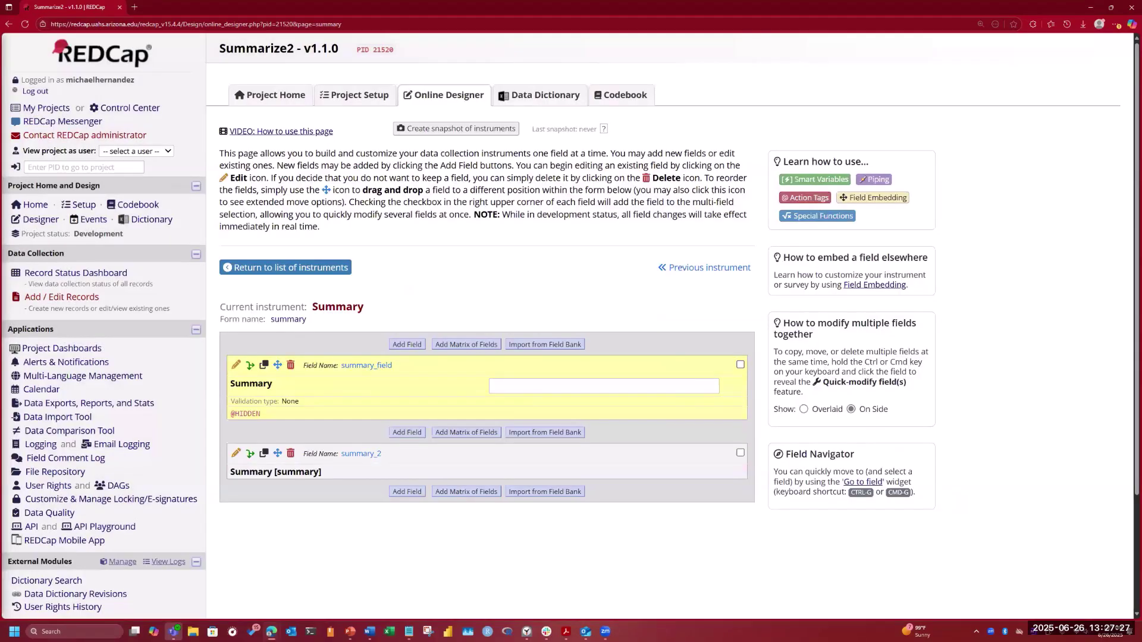
- Edit Alert #1 so its message pipes [summary_field] without the [event_1_arm_1] prefix, and save
left_click(59, 362)
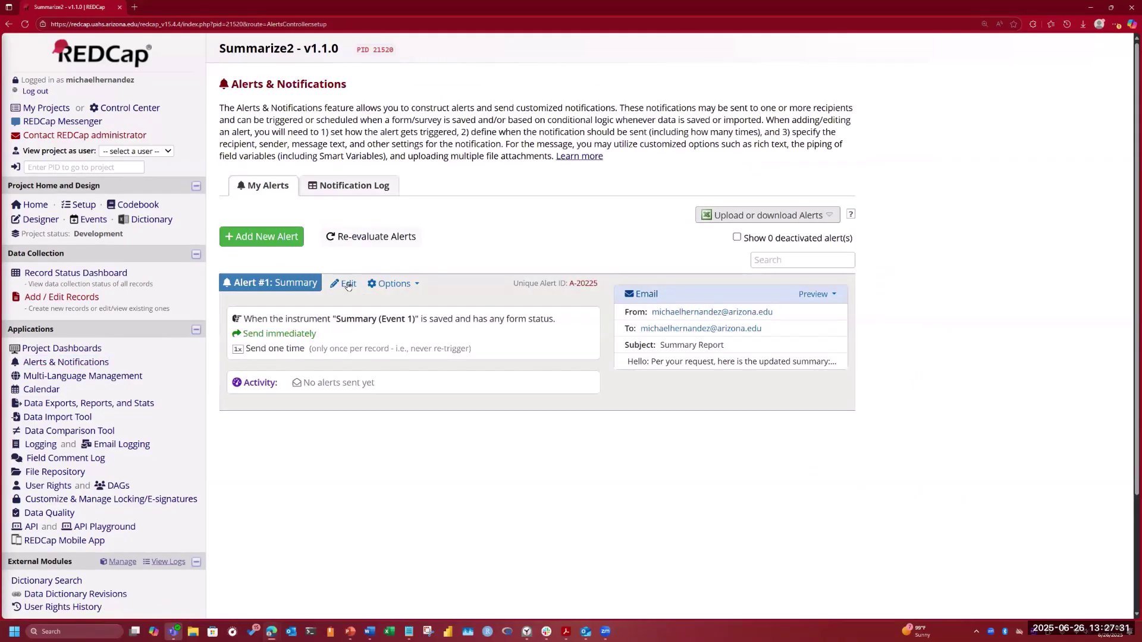
left_click(349, 283)
scroll(731, 476, "down", 10)
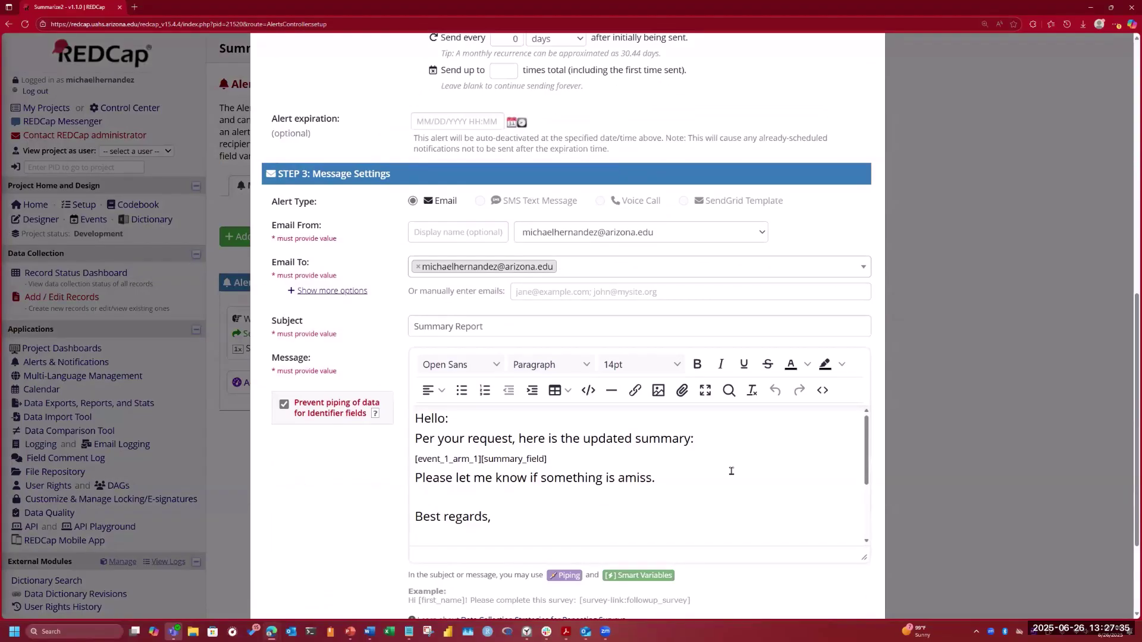
left_click(484, 459)
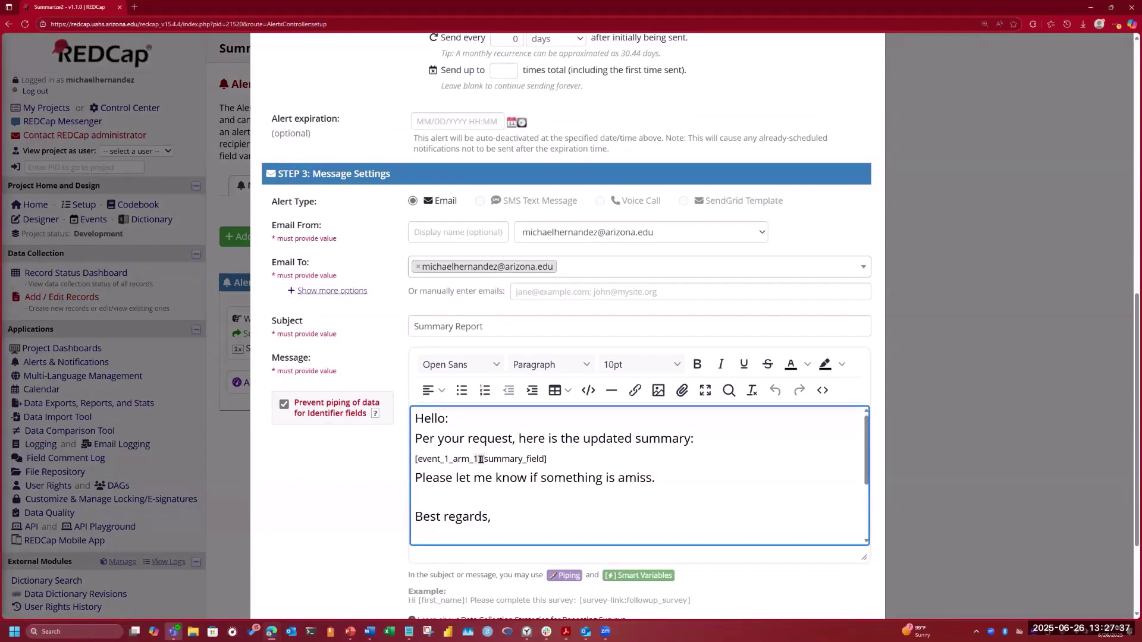
key("BackSpace")
key("BackSpace")
key("BackSpace")
key("BackSpace")
key("BackSpace")
key("BackSpace")
key("BackSpace")
key("BackSpace")
key("BackSpace")
key("BackSpace")
key("BackSpace")
key("BackSpace")
key("BackSpace")
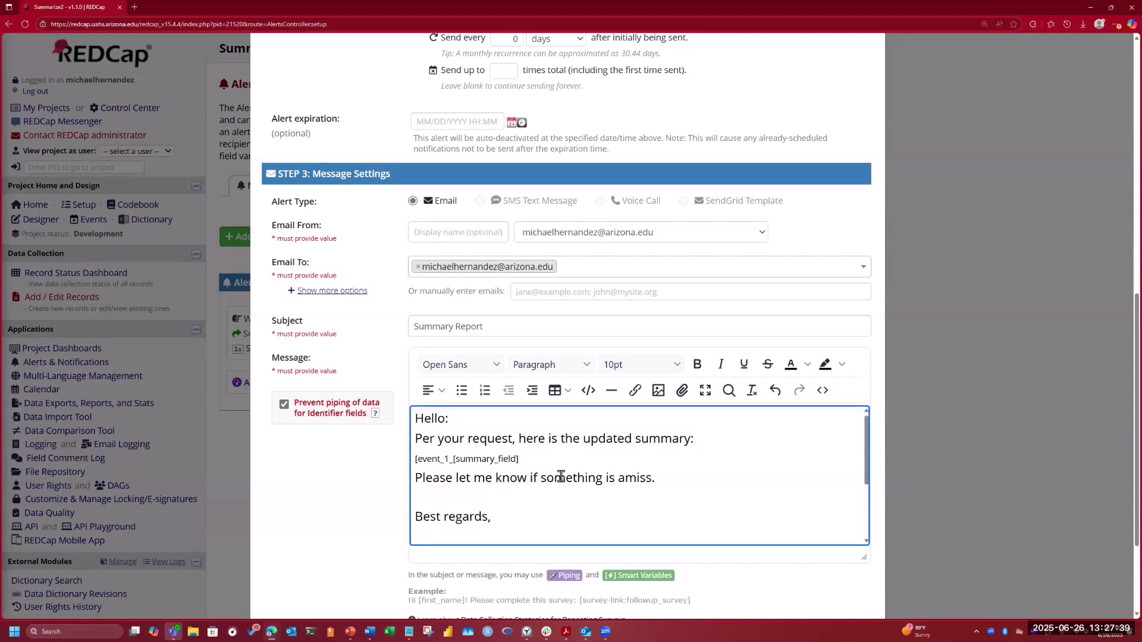
key("BackSpace")
key("BackSpace")
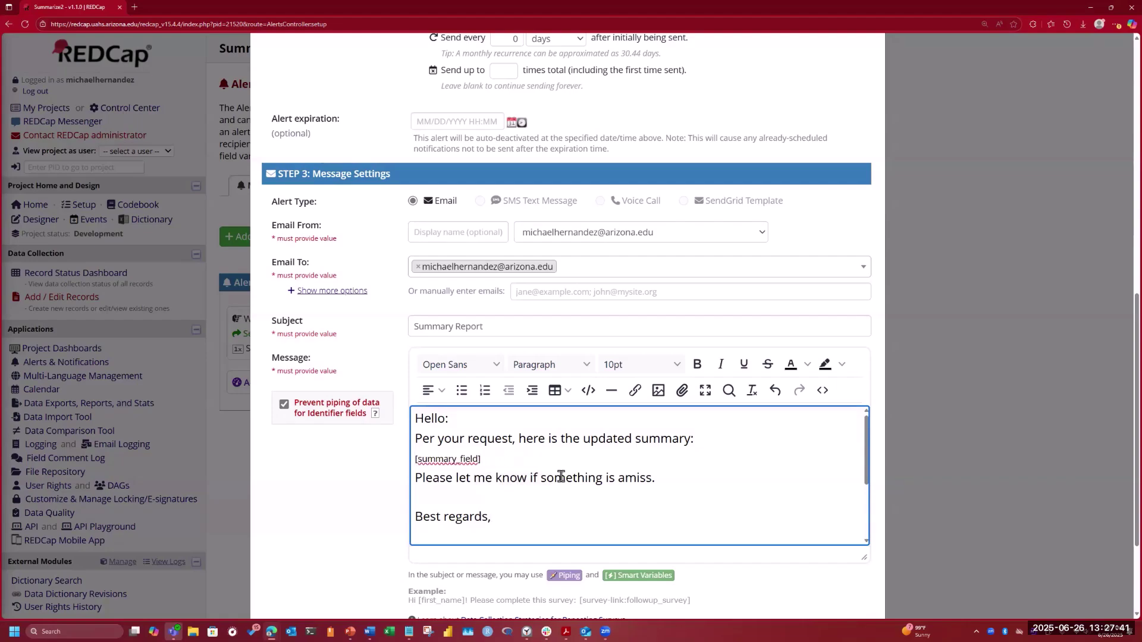
scroll(646, 475, "down", 5)
scroll(737, 546, "down", 3)
left_click(788, 576)
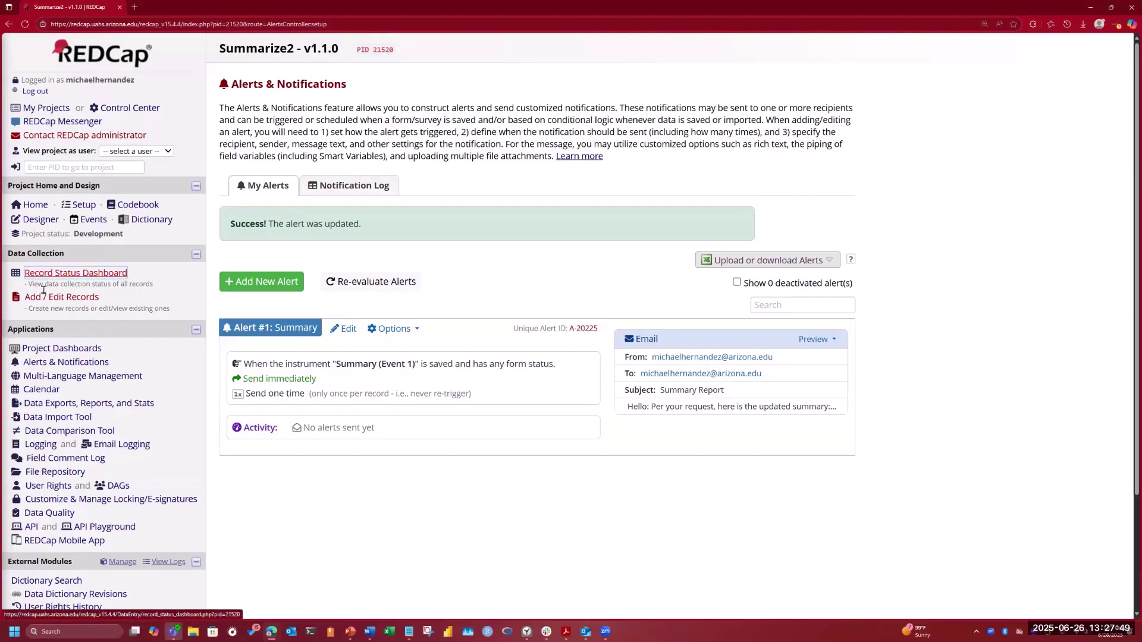
- Create a new record with Project ID 2 from Add / Edit Records
left_click(43, 300)
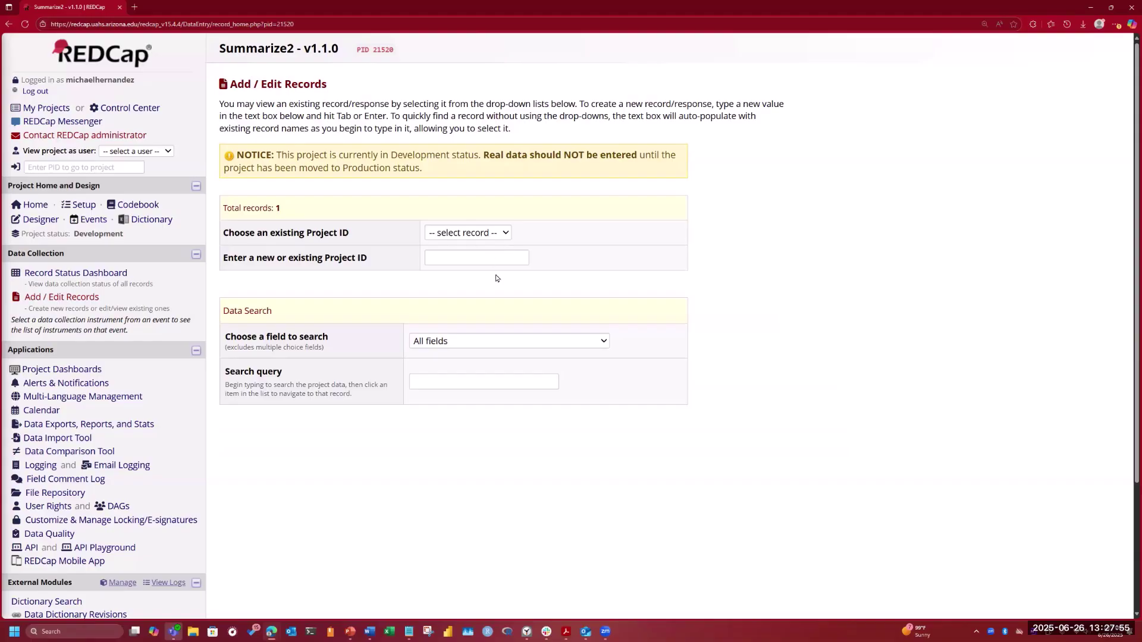
left_click(495, 260)
key("Return")
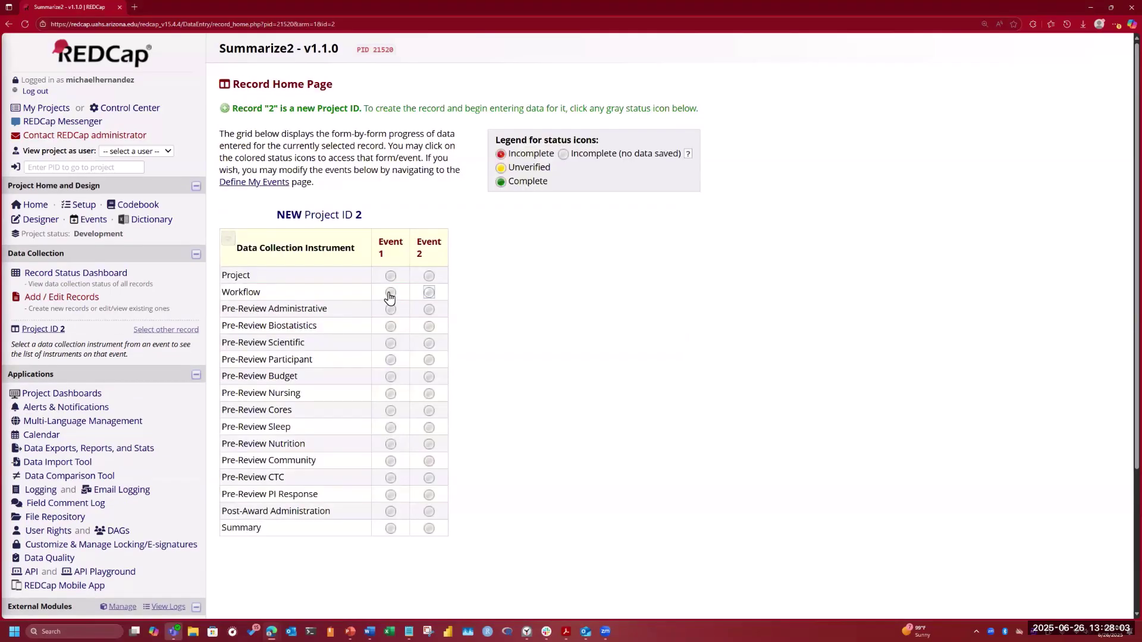
- Auto-fill and save the Project form, then save the Workflow form for Project ID 2
left_click(392, 277)
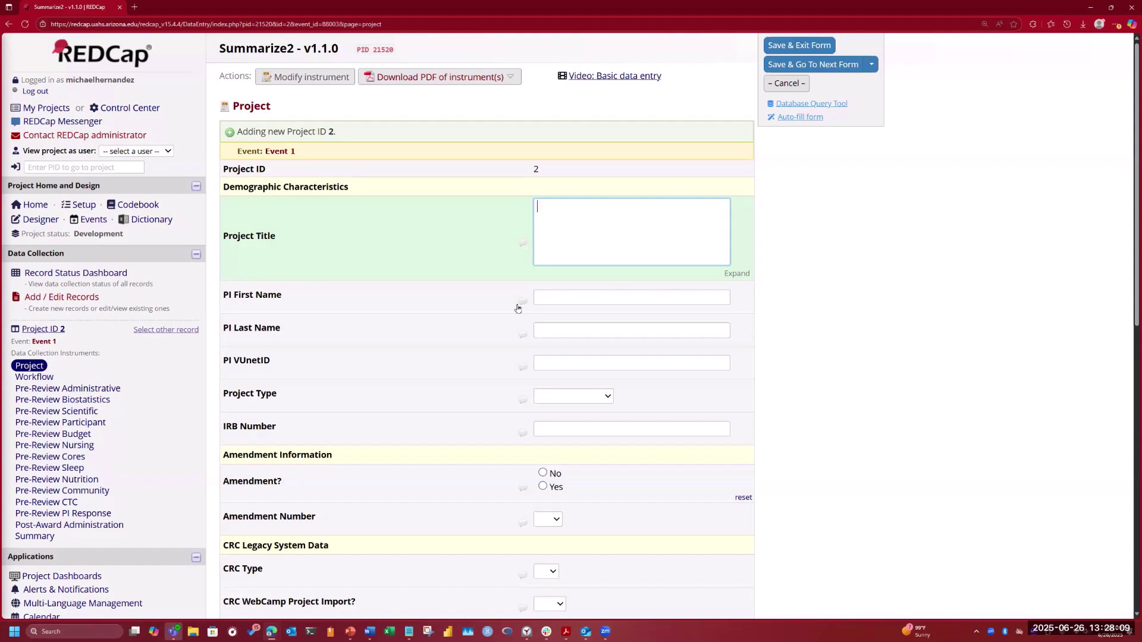
left_click(800, 116)
scroll(670, 359, "down", 10)
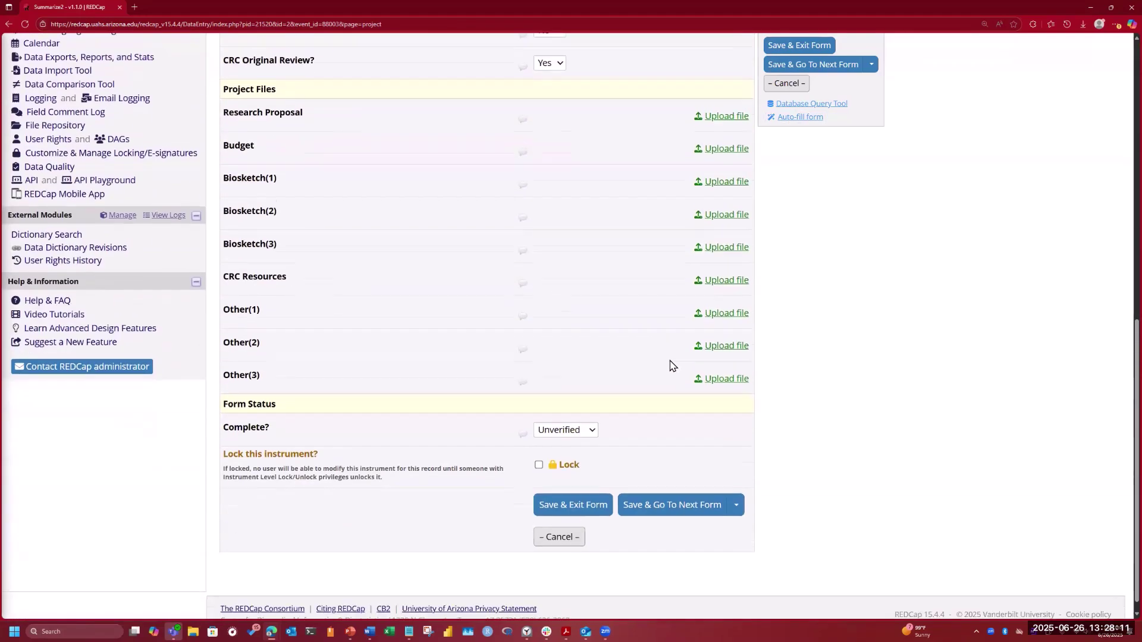
left_click(674, 493)
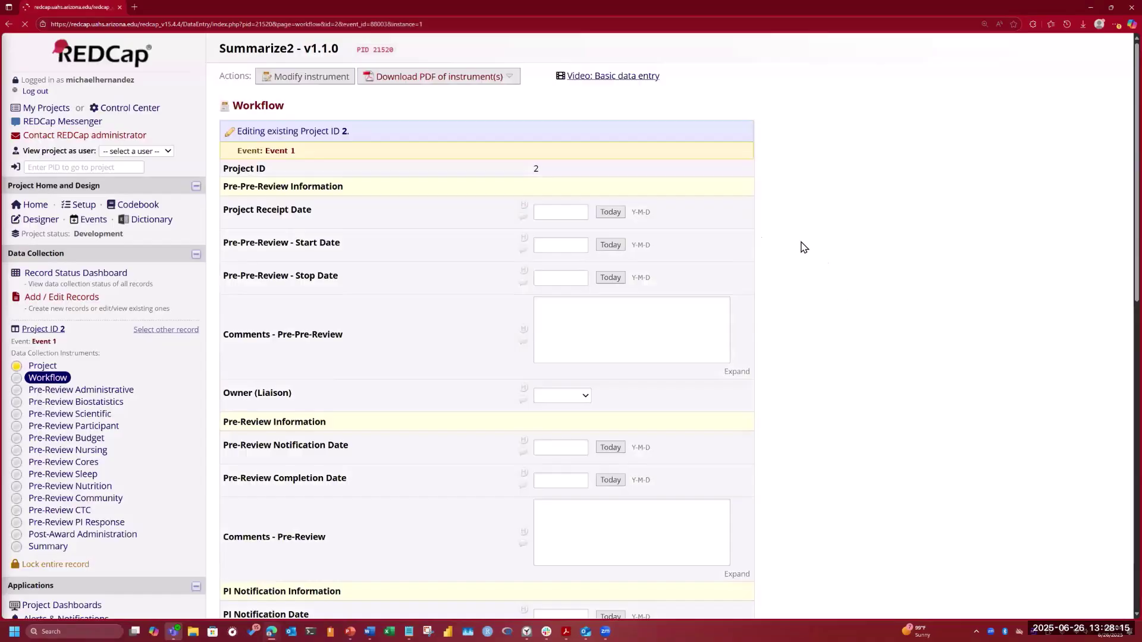
scroll(762, 473, "down", 10)
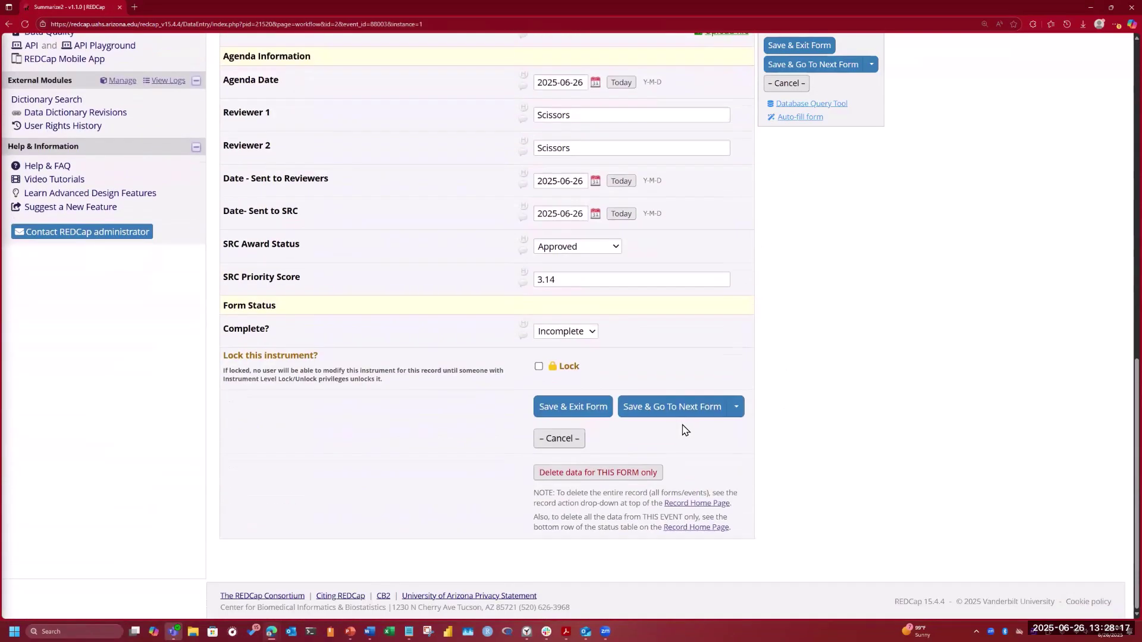
left_click(678, 408)
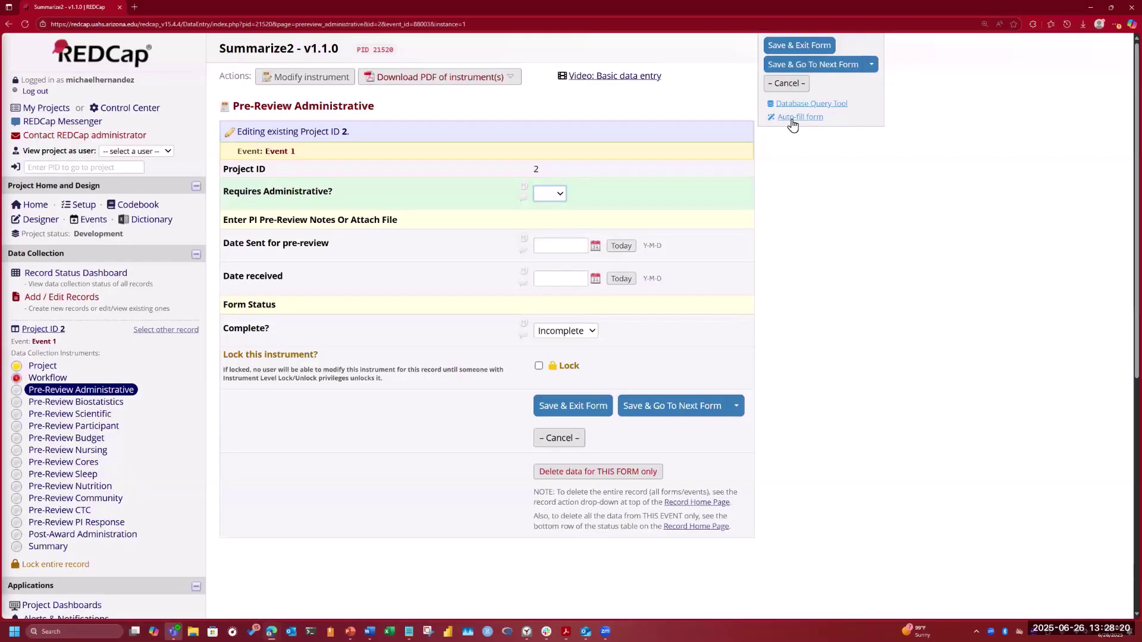
- Auto-fill and save Pre-Review Administrative and Biostatistics, then save Pre-Review Scientific
left_click(795, 118)
scroll(673, 139, "down", 7)
left_click(673, 125)
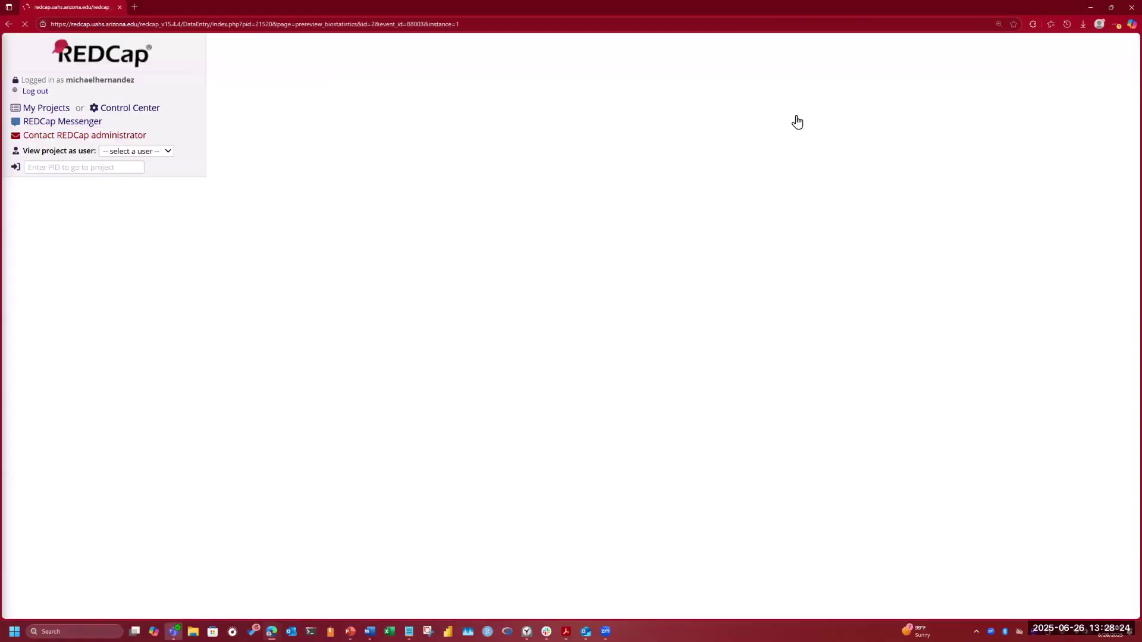
left_click(794, 118)
scroll(795, 265, "down", 7)
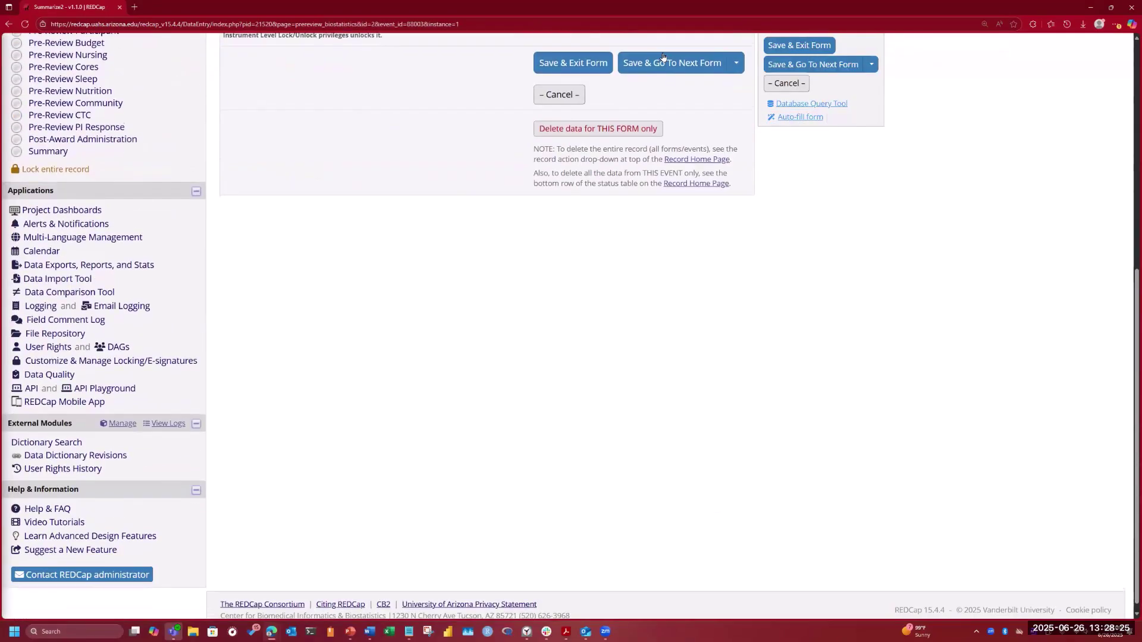
left_click(816, 65)
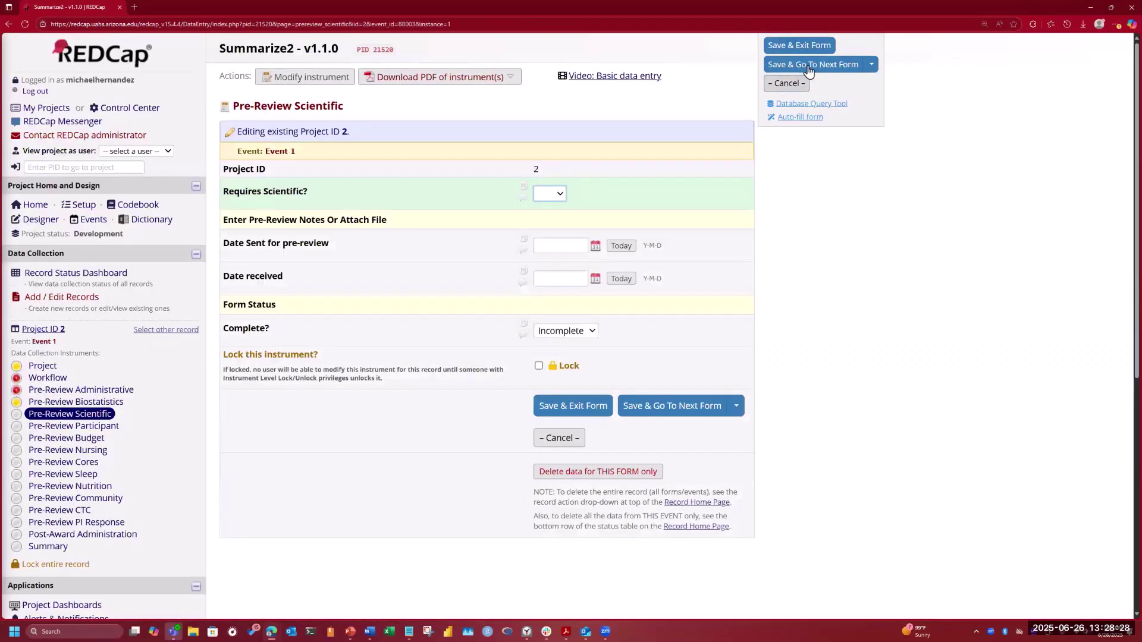
left_click(812, 64)
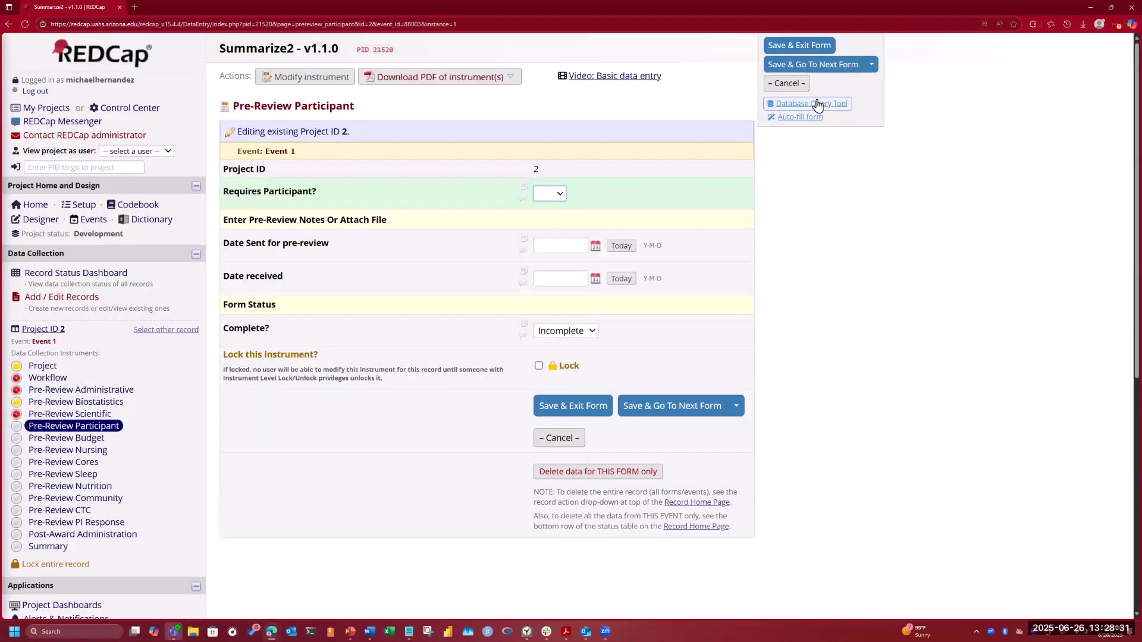
- Save each form from Pre-Review Participant through PI Response and Post-Award Administration in turn
left_click(809, 66)
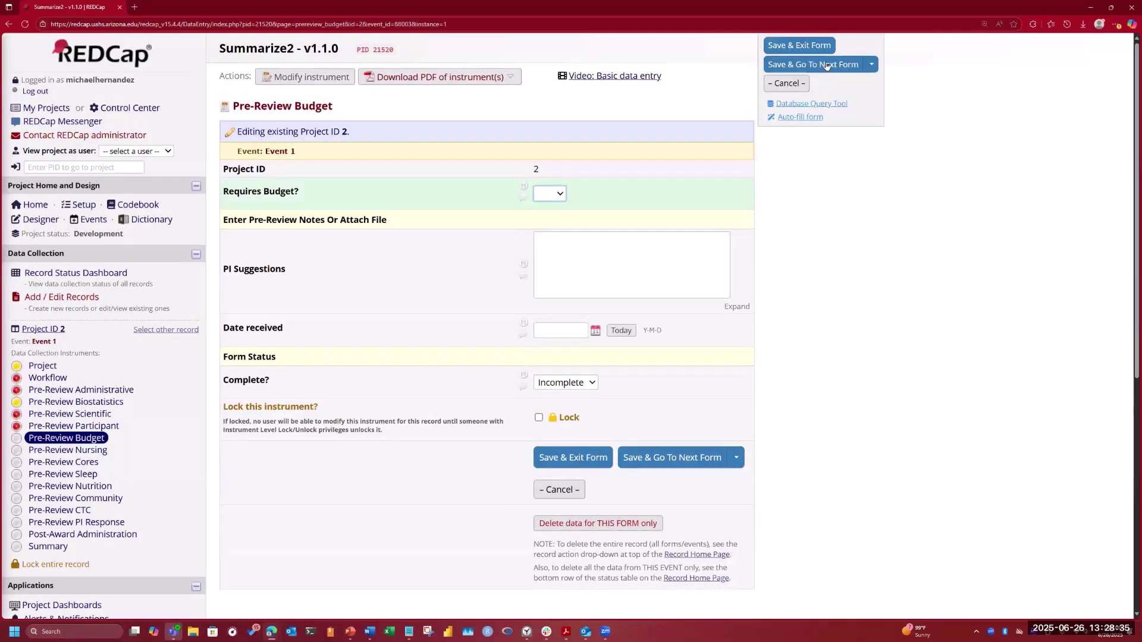
left_click(826, 66)
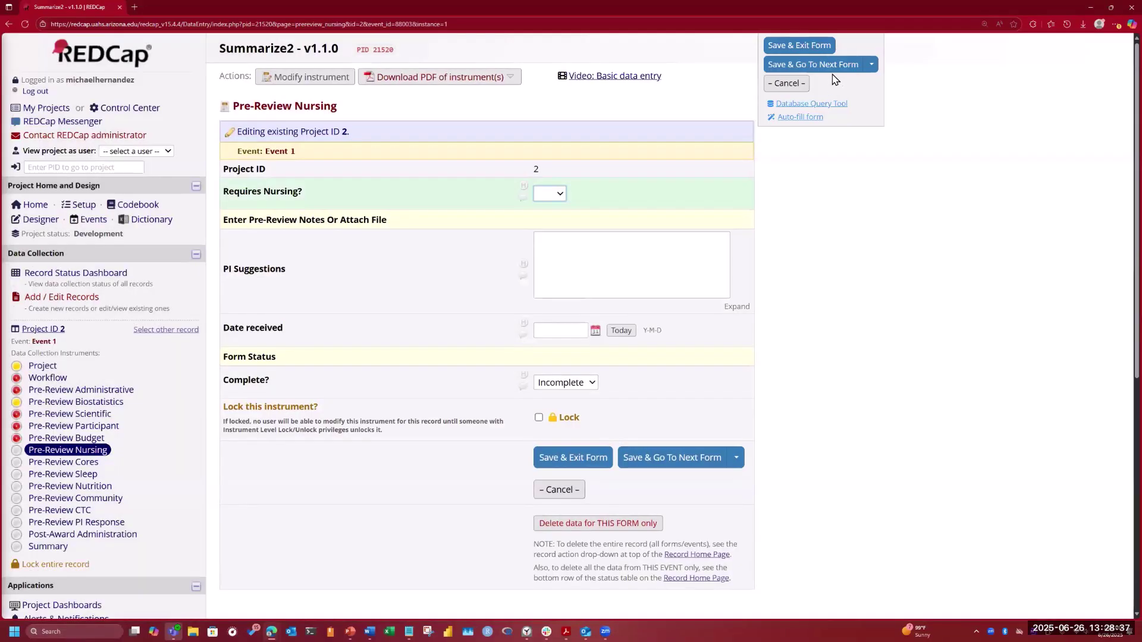
left_click(827, 65)
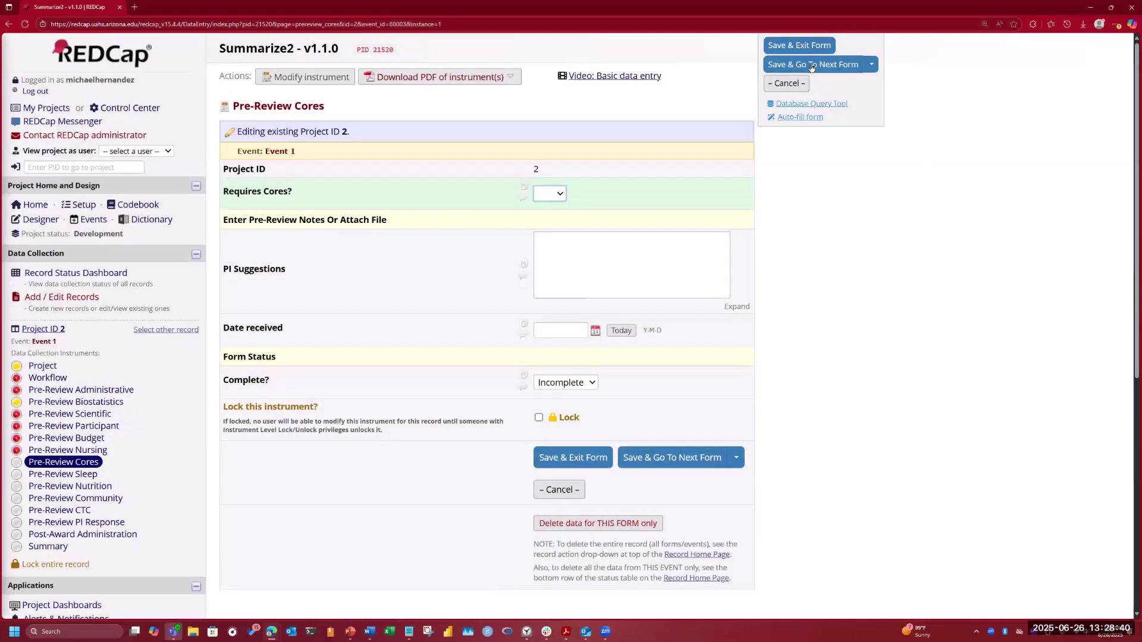
left_click(810, 66)
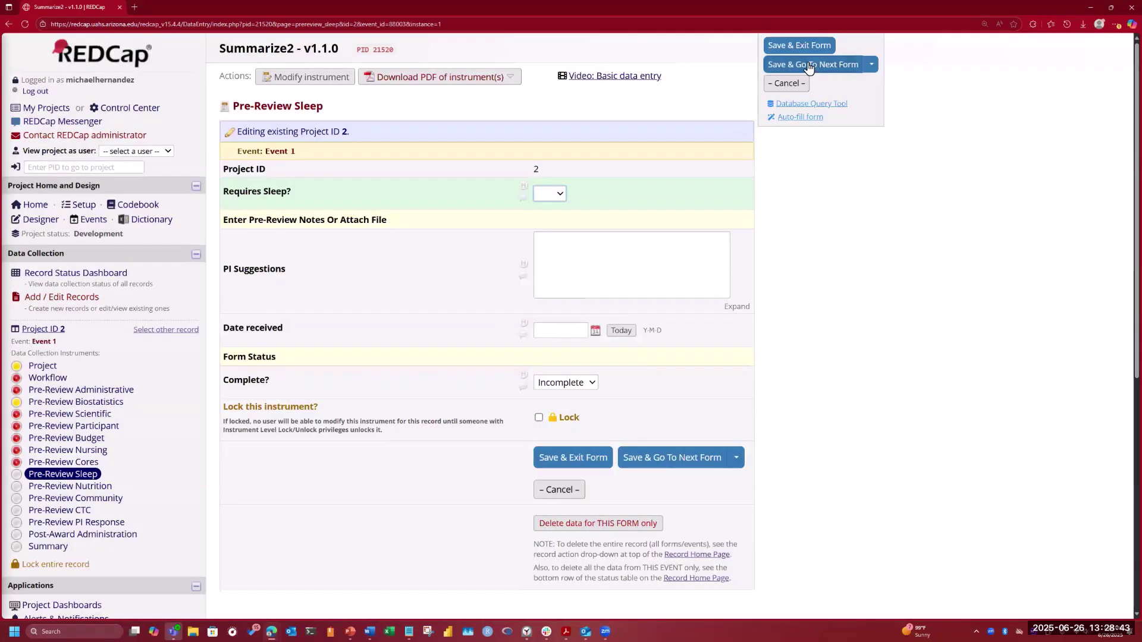
left_click(808, 69)
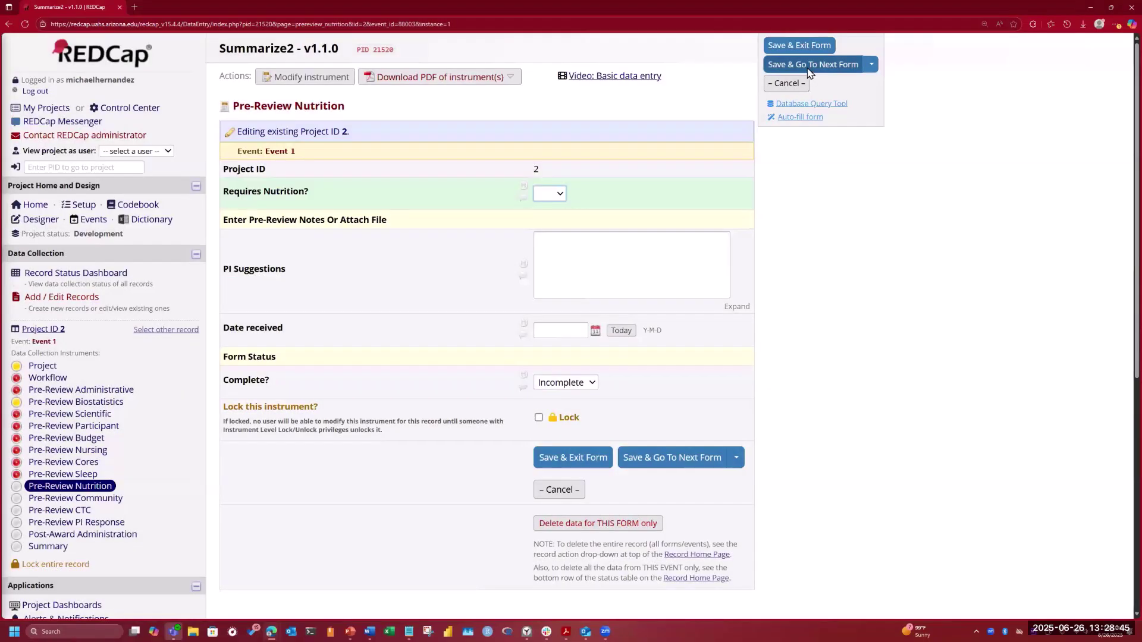
left_click(824, 65)
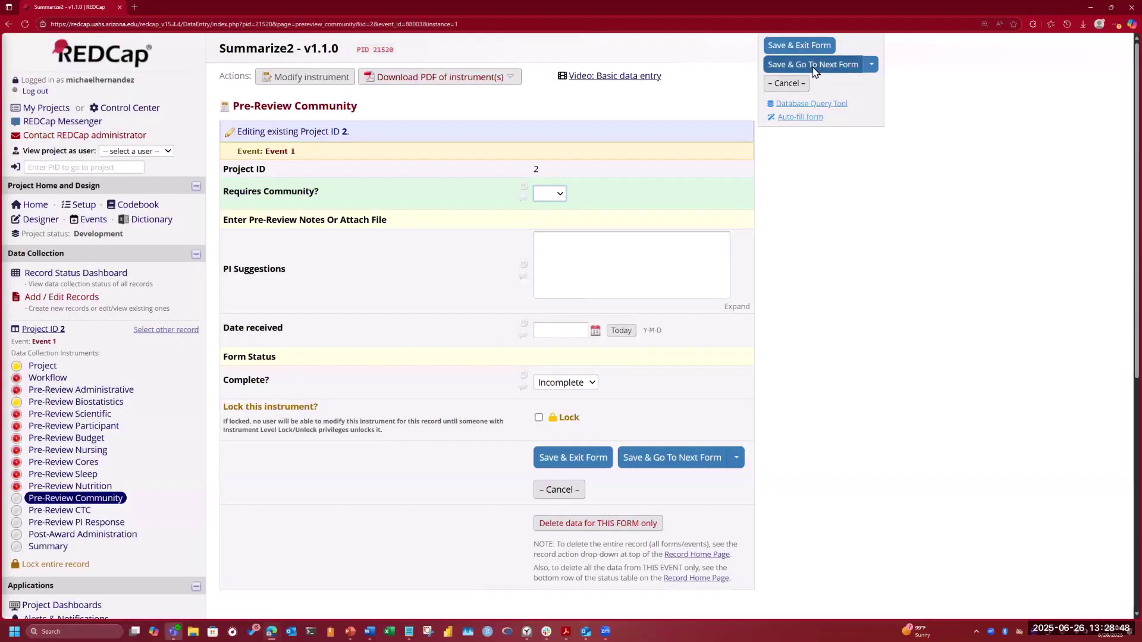
left_click(814, 66)
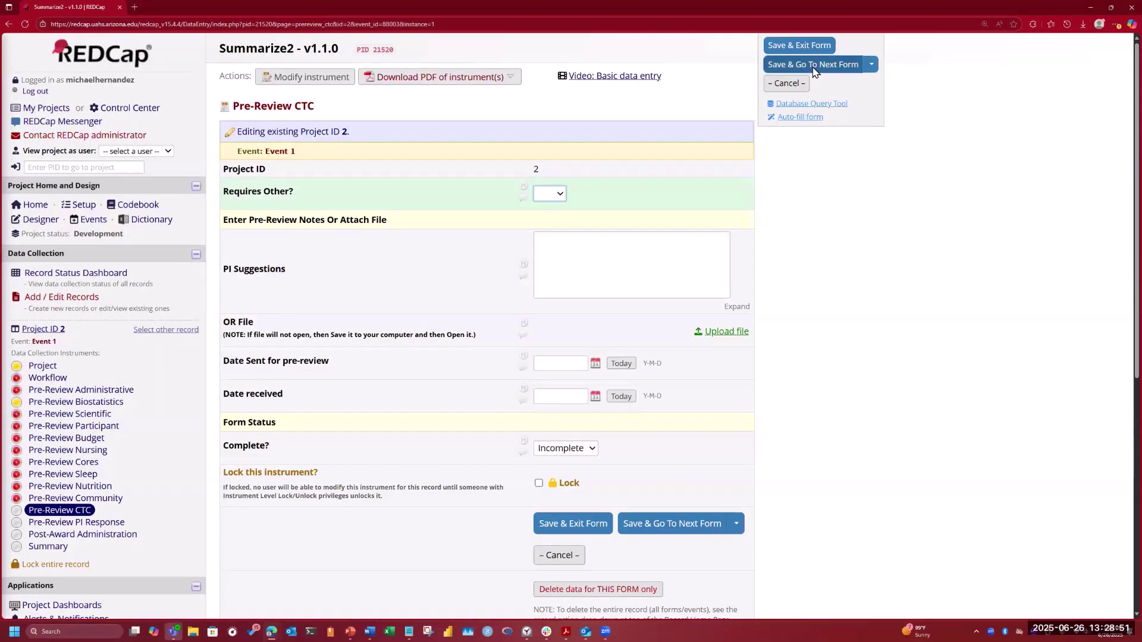
left_click(814, 66)
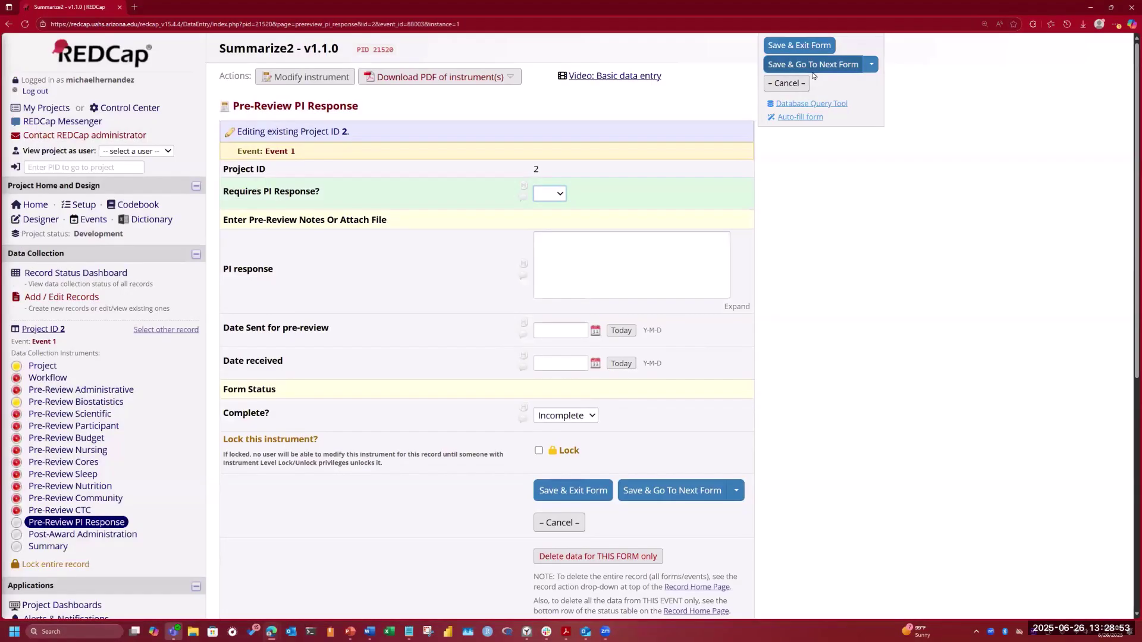
left_click(813, 66)
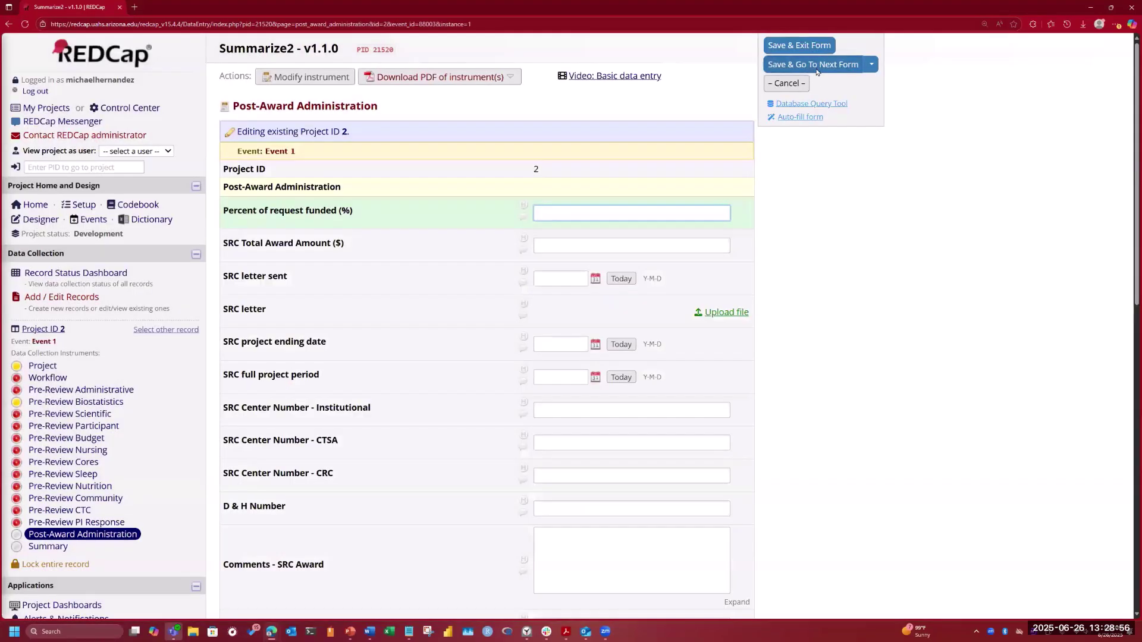
left_click(816, 73)
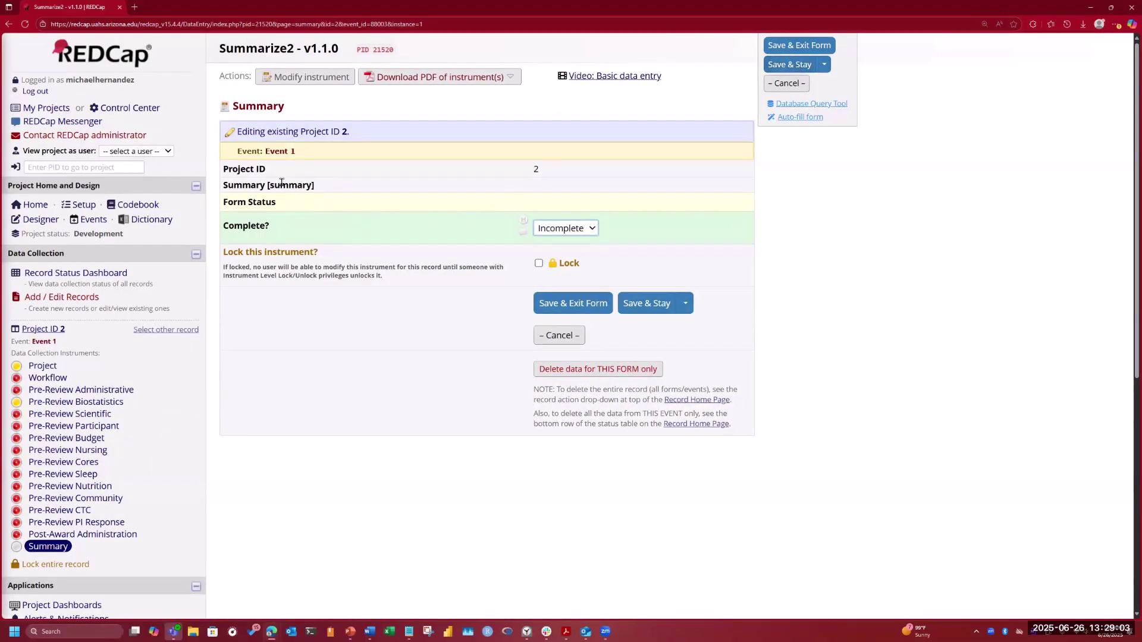
- Save and exit Project ID 2's Summary form, reopen it, then go to the Designer
left_click(583, 306)
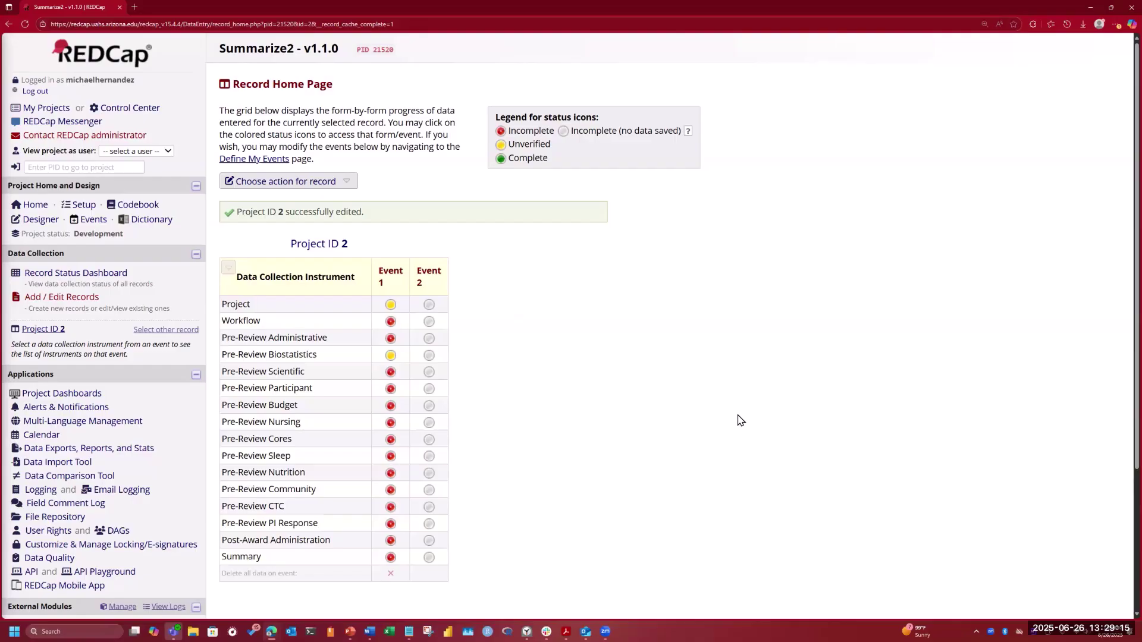
left_click(390, 557)
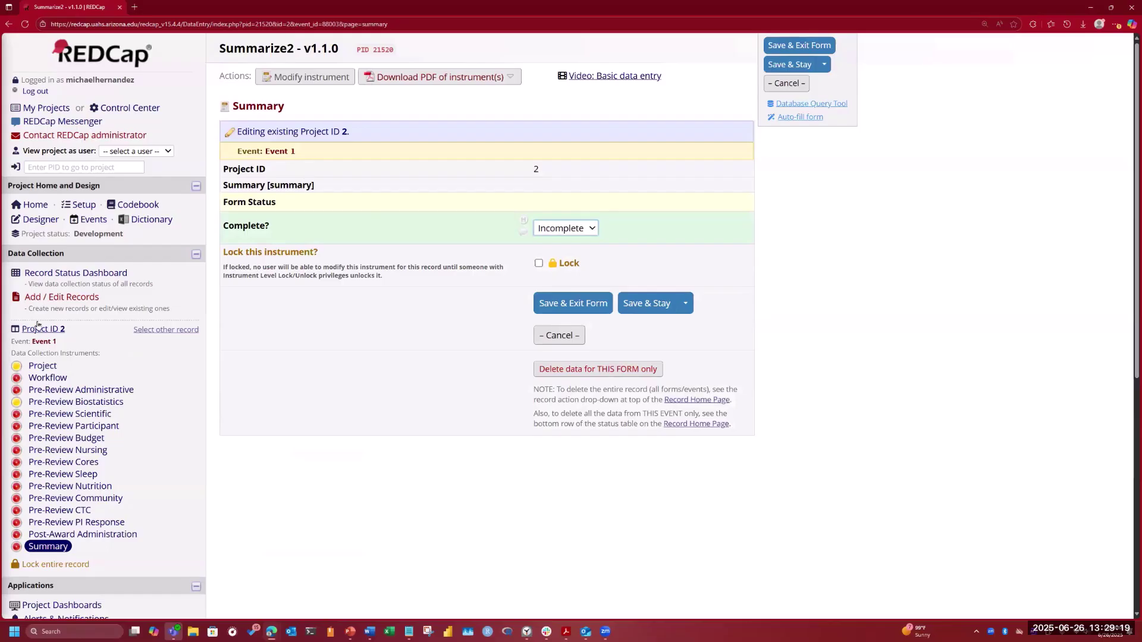
left_click(37, 220)
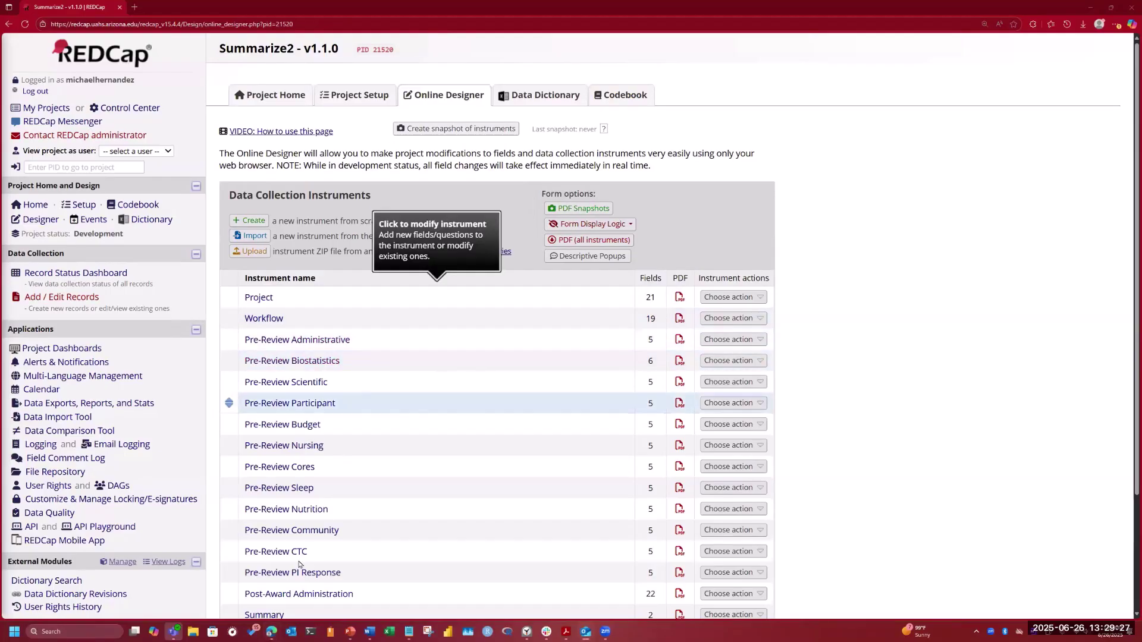
- Change summary_2's label to 'Summary [summary_field]', save it, and bring Outlook up maximized
scroll(286, 523, "down", 2)
left_click(264, 482)
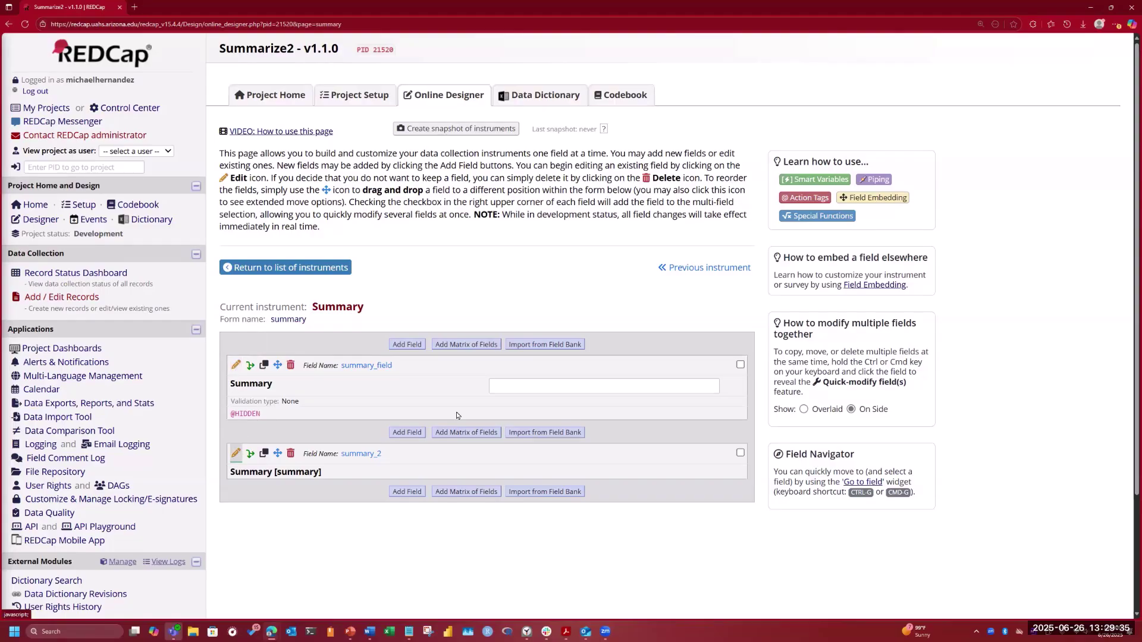
left_click(236, 454)
left_click(290, 326)
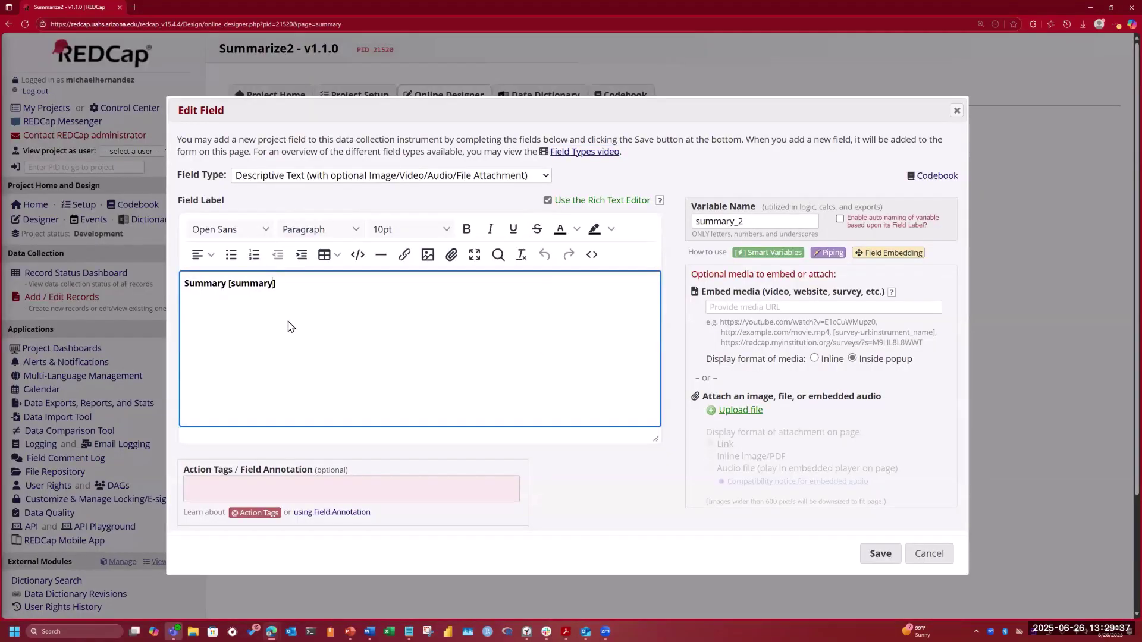
type("_field")
left_click(879, 554)
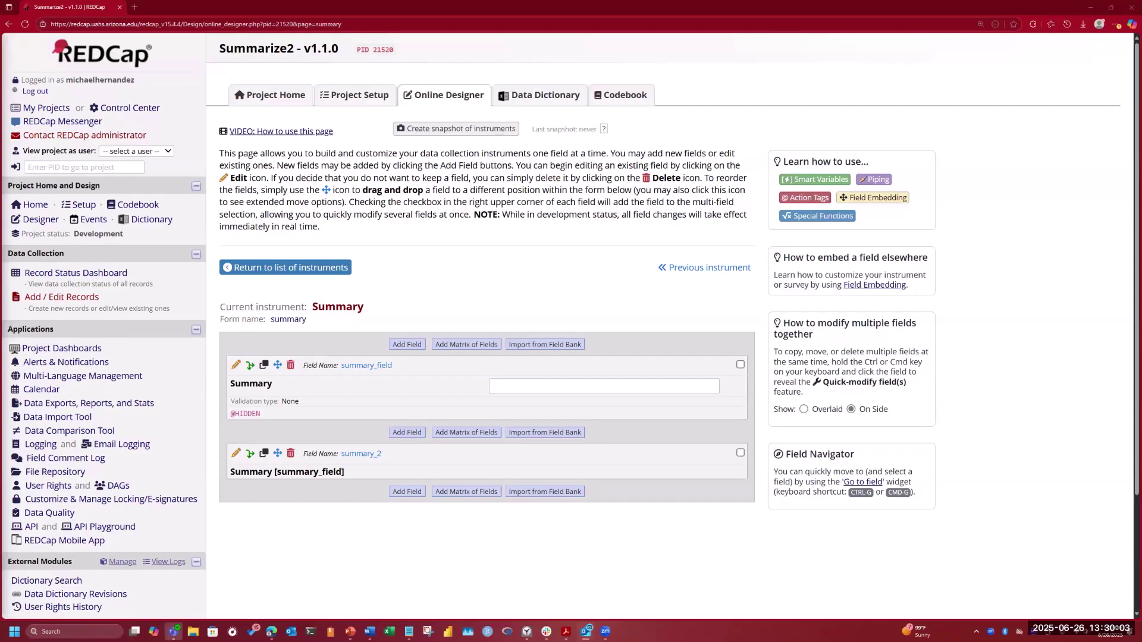
left_click_drag(767, 129, 856, 124)
left_click(890, 147)
- Read the Summary Report email in the Outlook inbox, then minimize Outlook
left_click(201, 149)
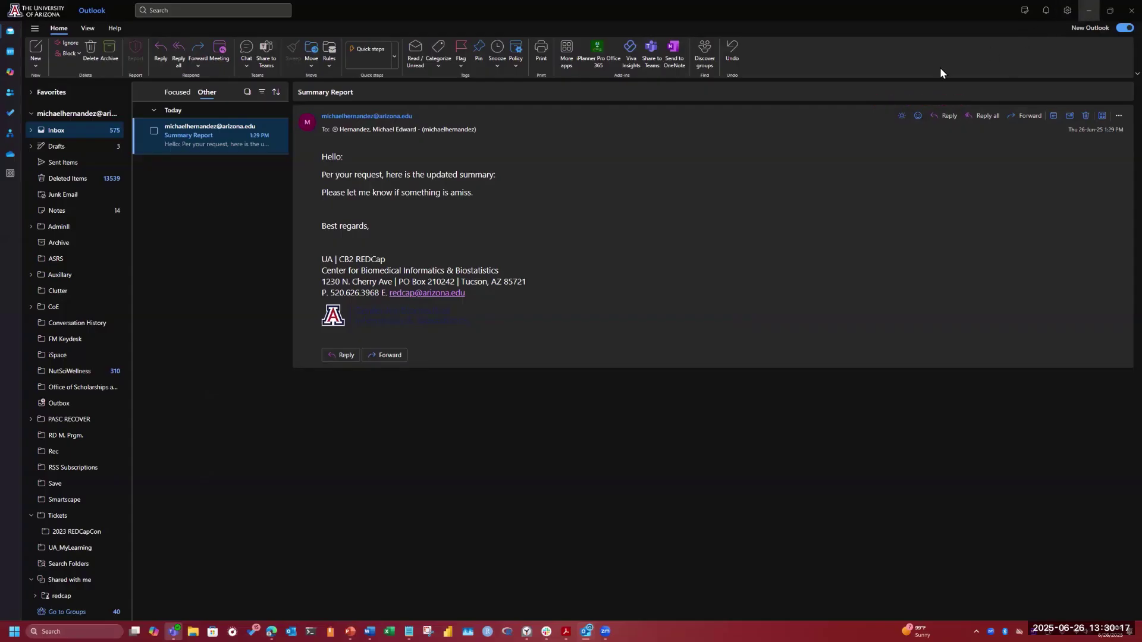
left_click(1086, 12)
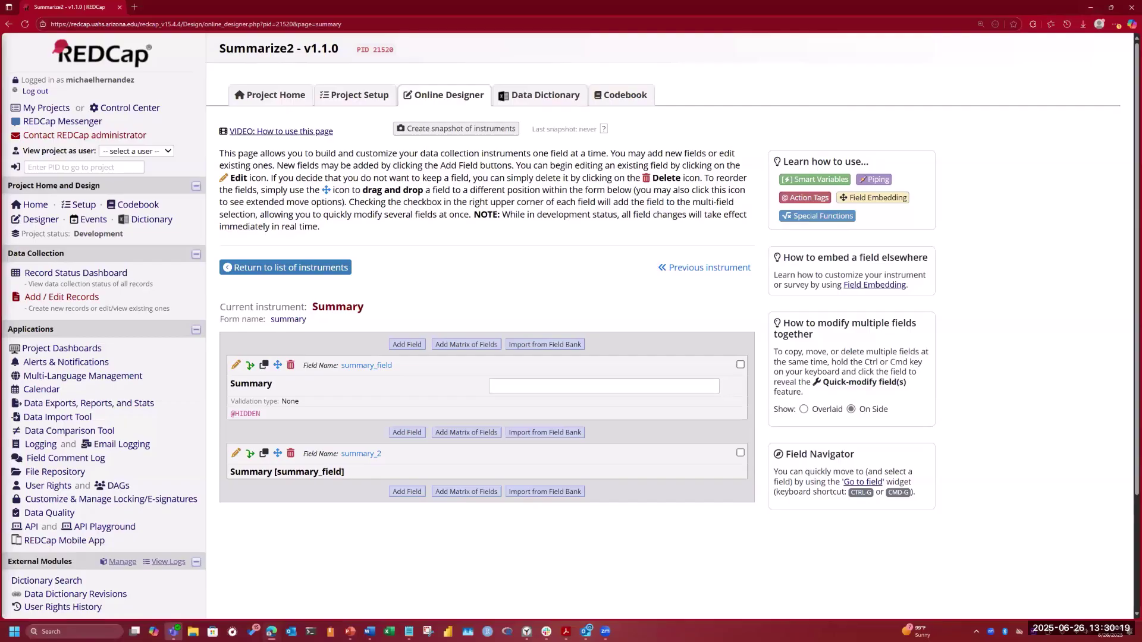
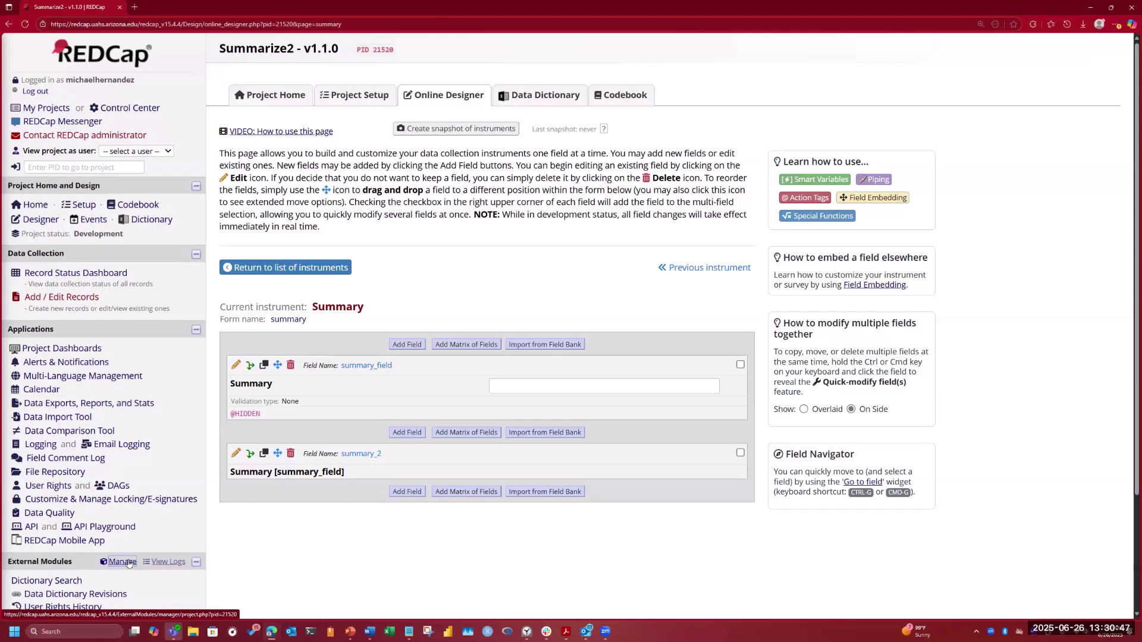
- Insert [event_1_arm_1] before [summary_field] in summary_2's label and save the field
left_click(236, 456)
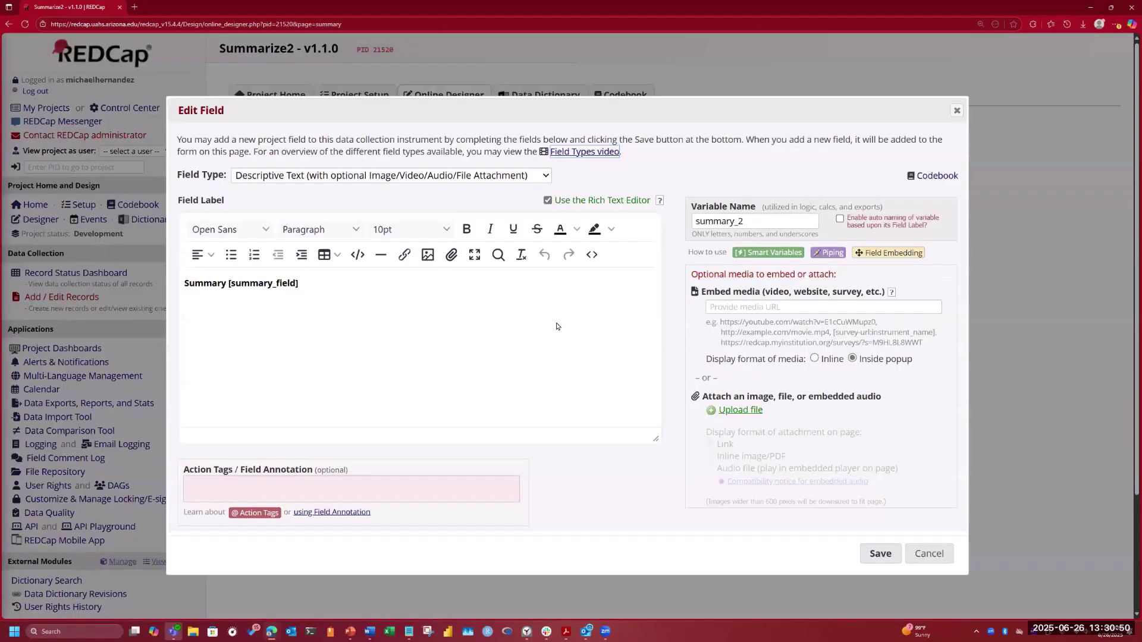
left_click(230, 283)
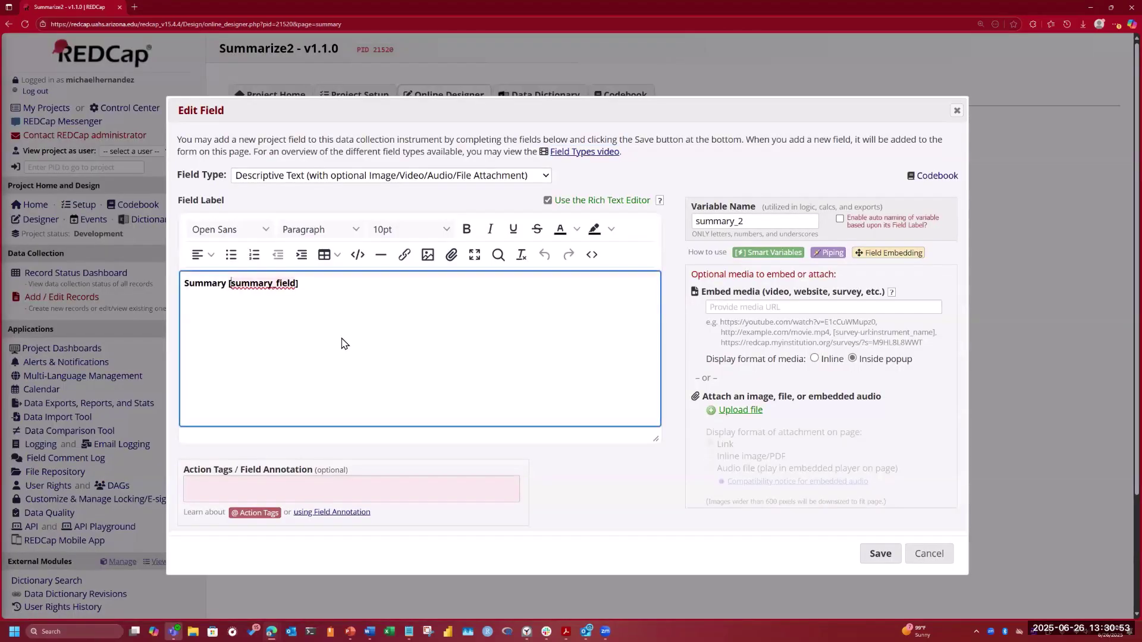
type("[event")
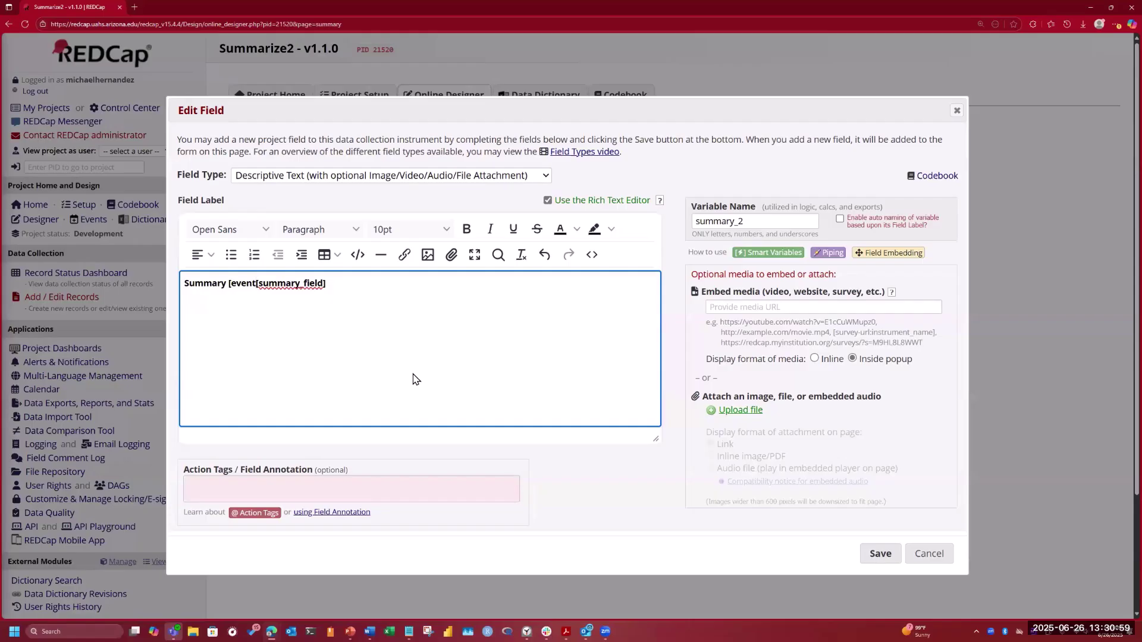
type("_1")
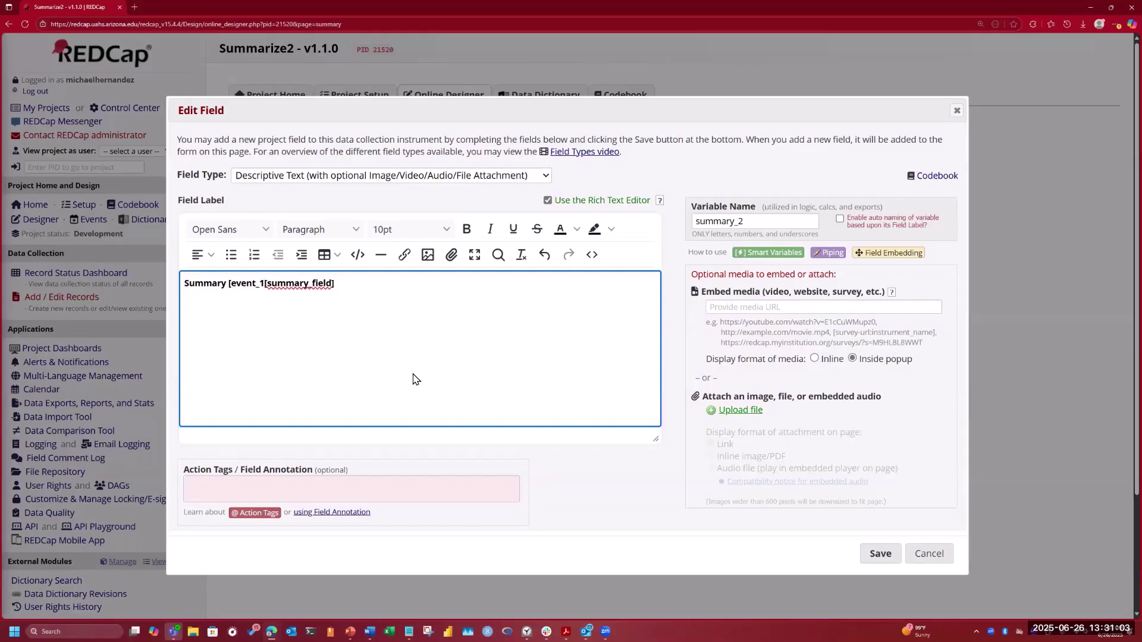
type("_arm_1]")
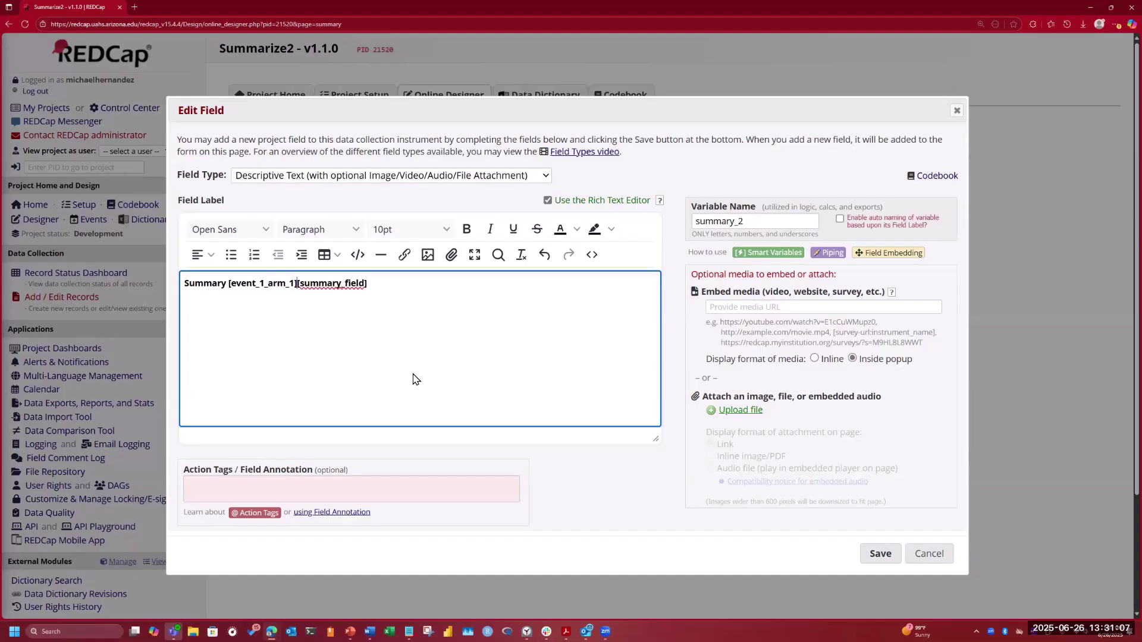
left_click(880, 553)
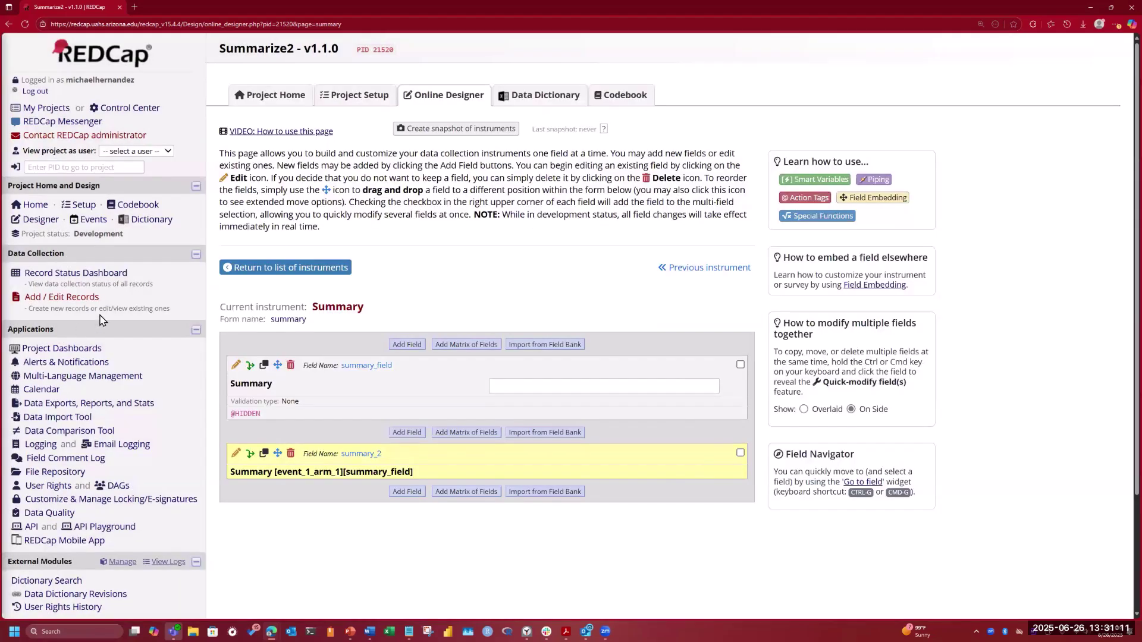
- Open record 1's Event 1 Summary form from the Record Status Dashboard and find the summary still blank
left_click(72, 299)
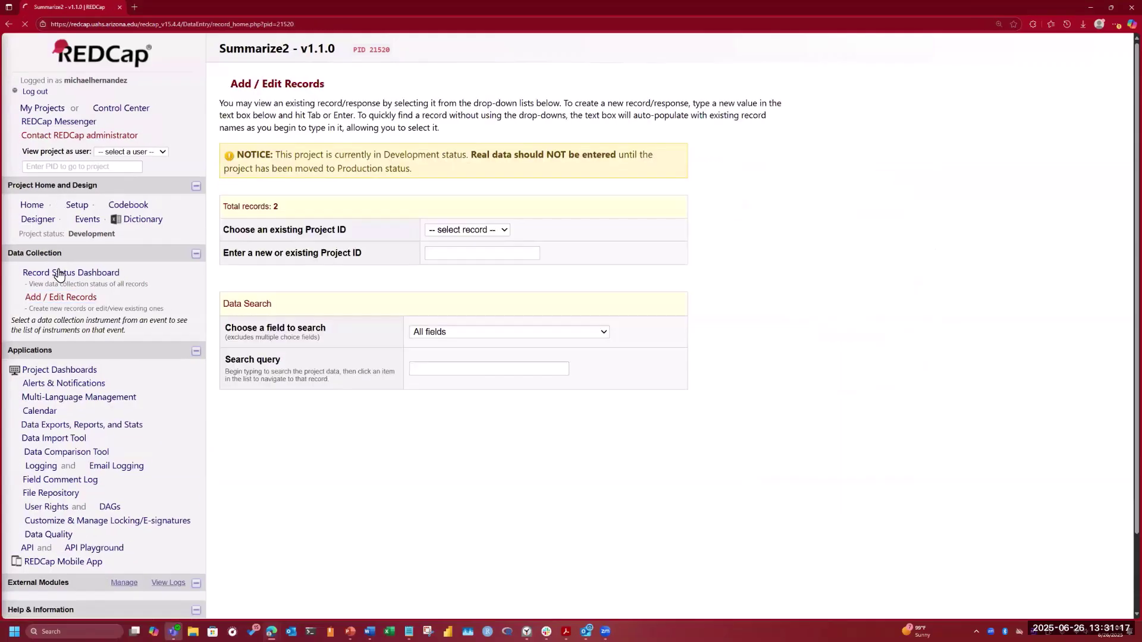
left_click(122, 274)
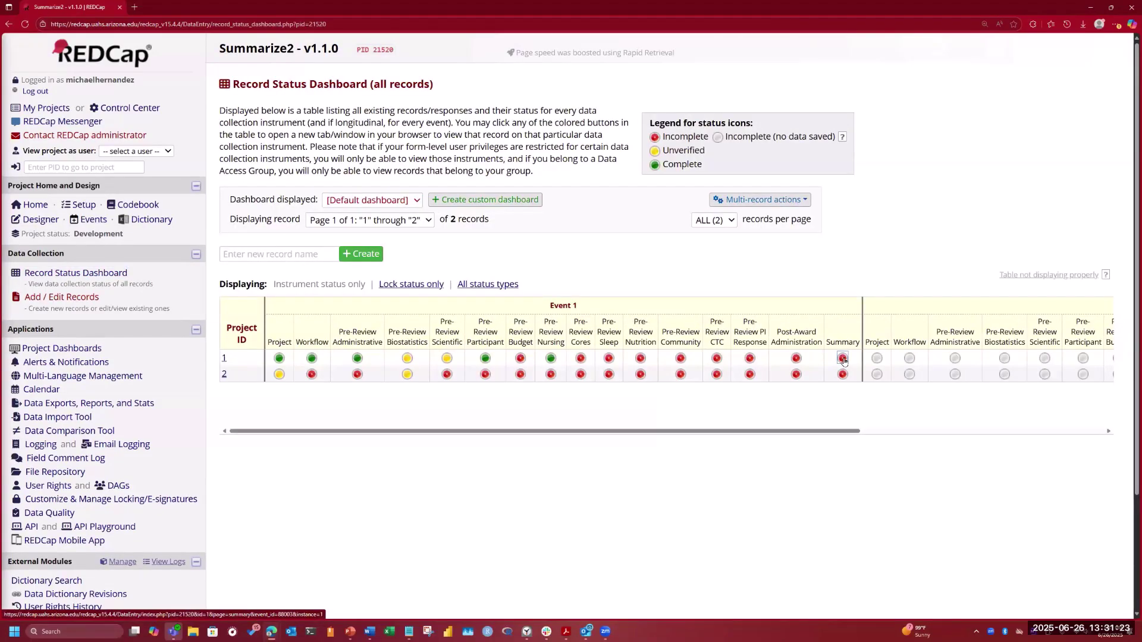
left_click(843, 359)
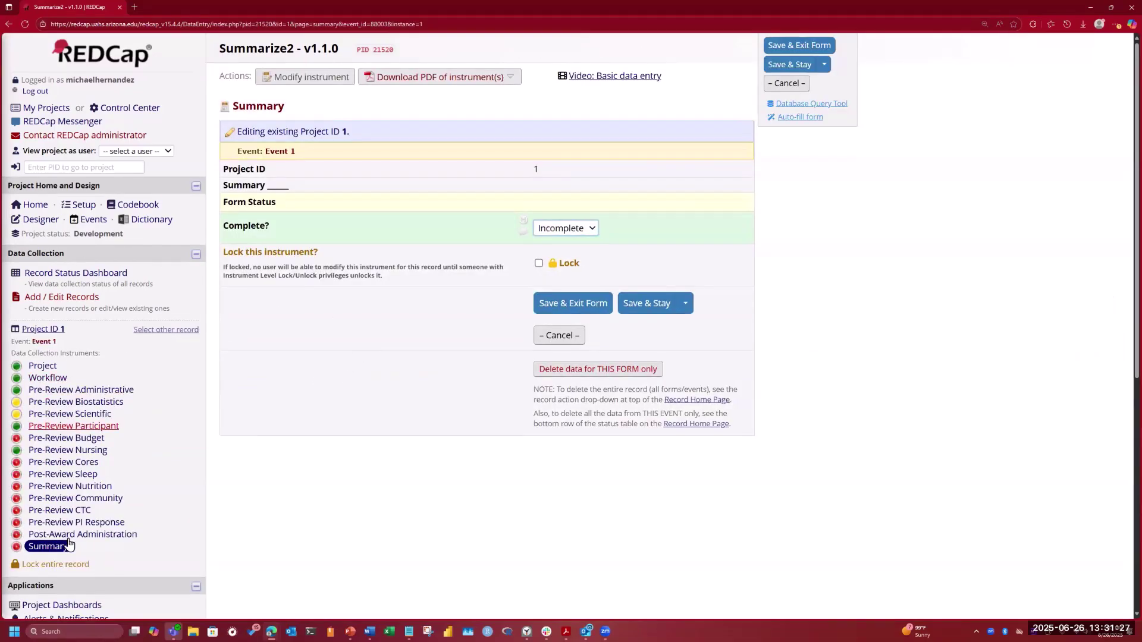
left_click(50, 547)
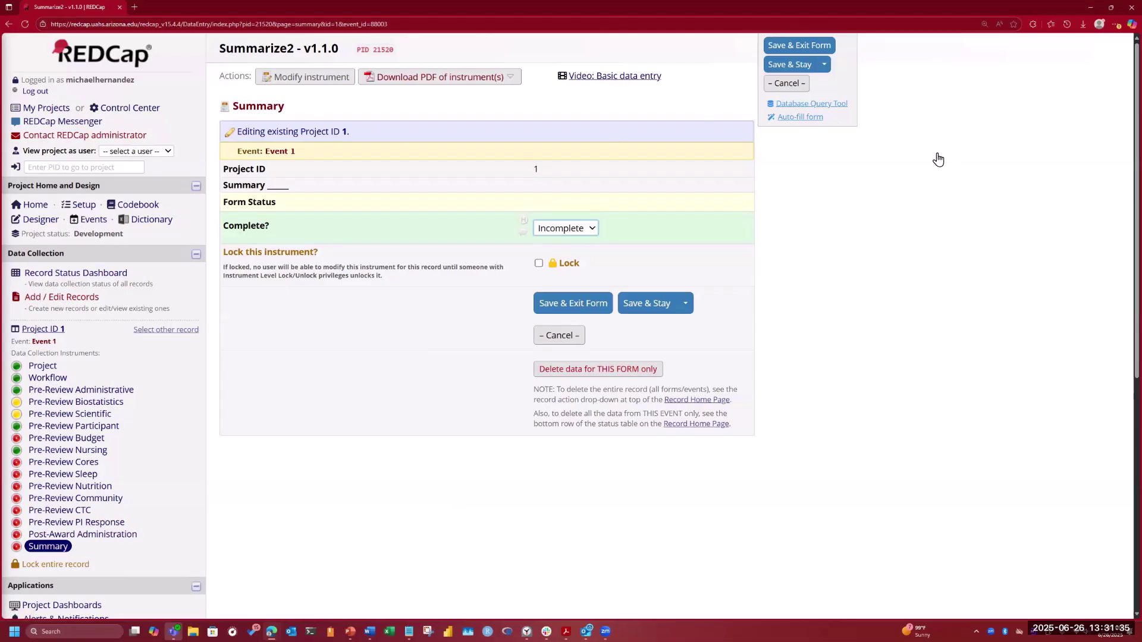
scroll(132, 476, "down", 2)
scroll(133, 476, "down", 1)
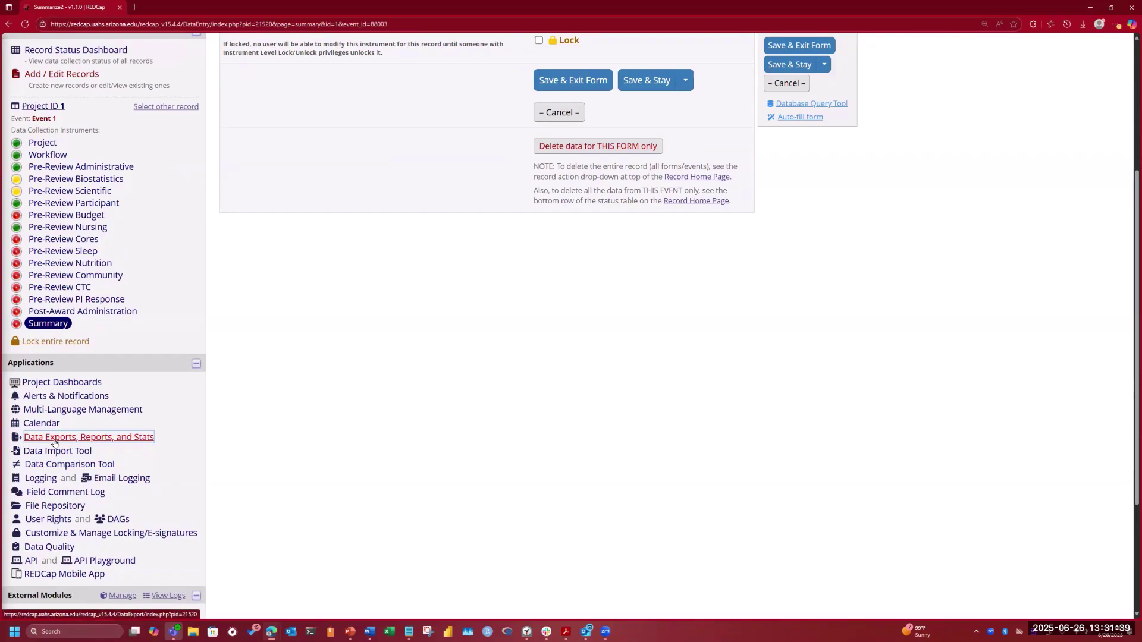
- Go to the project's External Modules manager
left_click(53, 441)
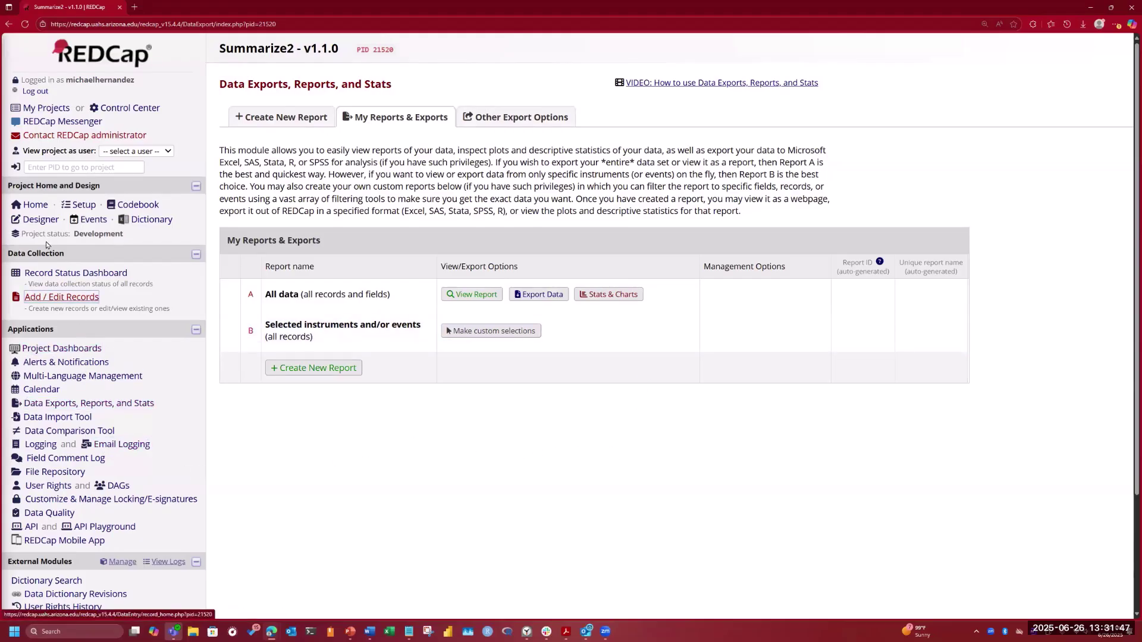
scroll(108, 479, "down", 2)
left_click(118, 473)
scroll(204, 542, "down", 5)
- Choose summary_2 as the Summarize module's storage field and save the configuration
left_click(724, 440)
scroll(552, 236, "down", 2)
scroll(552, 237, "down", 3)
scroll(619, 350, "up", 3)
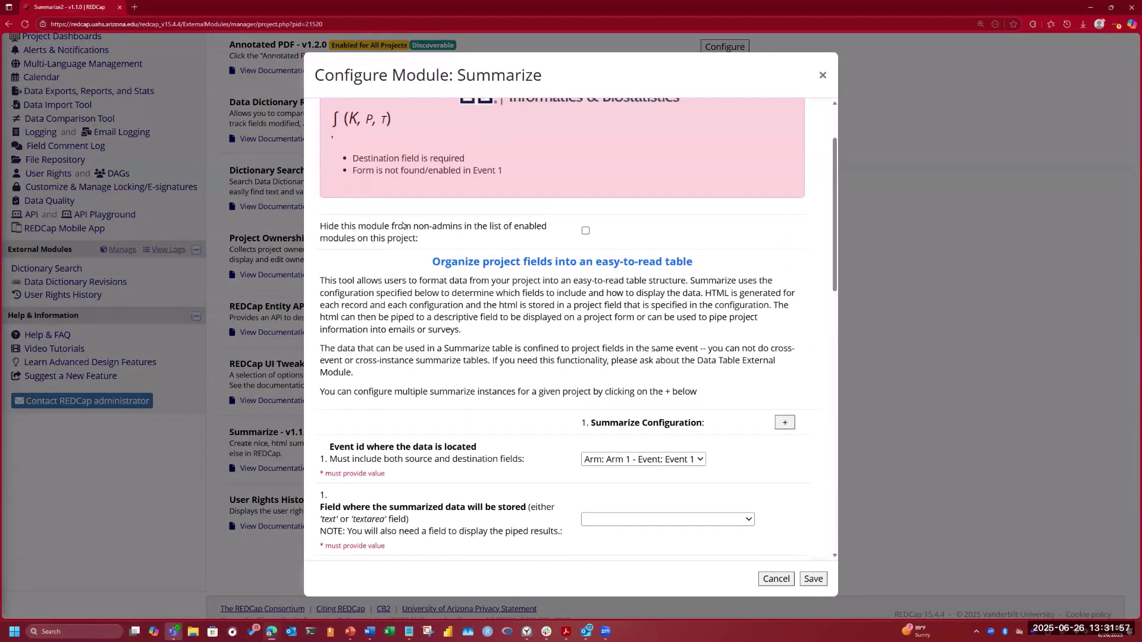
scroll(642, 361, "down", 2)
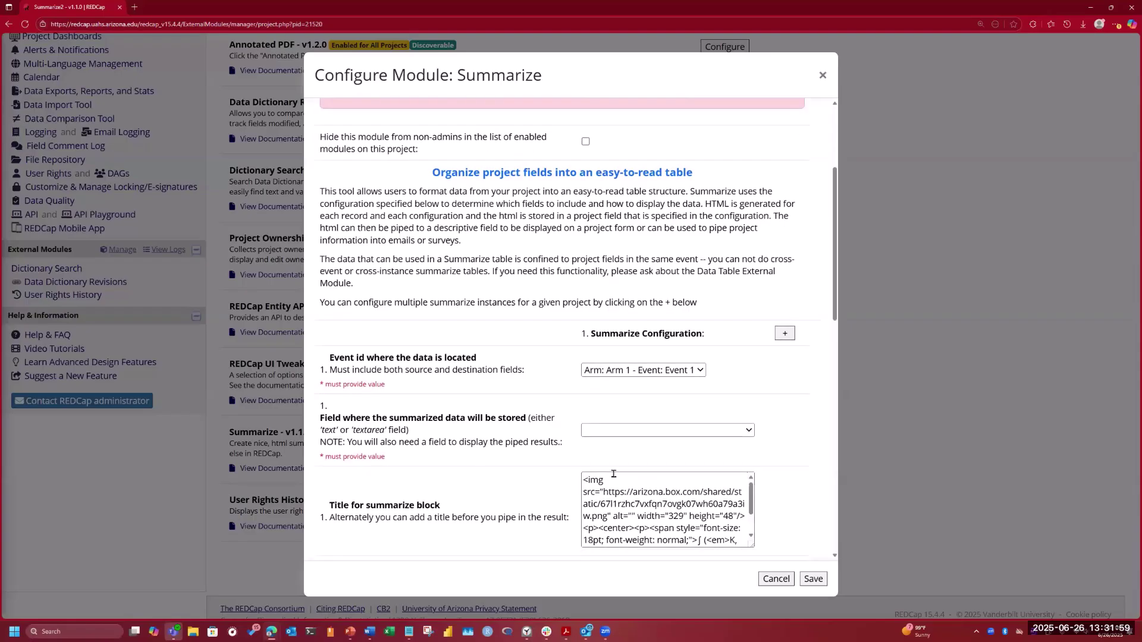
left_click(750, 430)
scroll(739, 351, "down", 20)
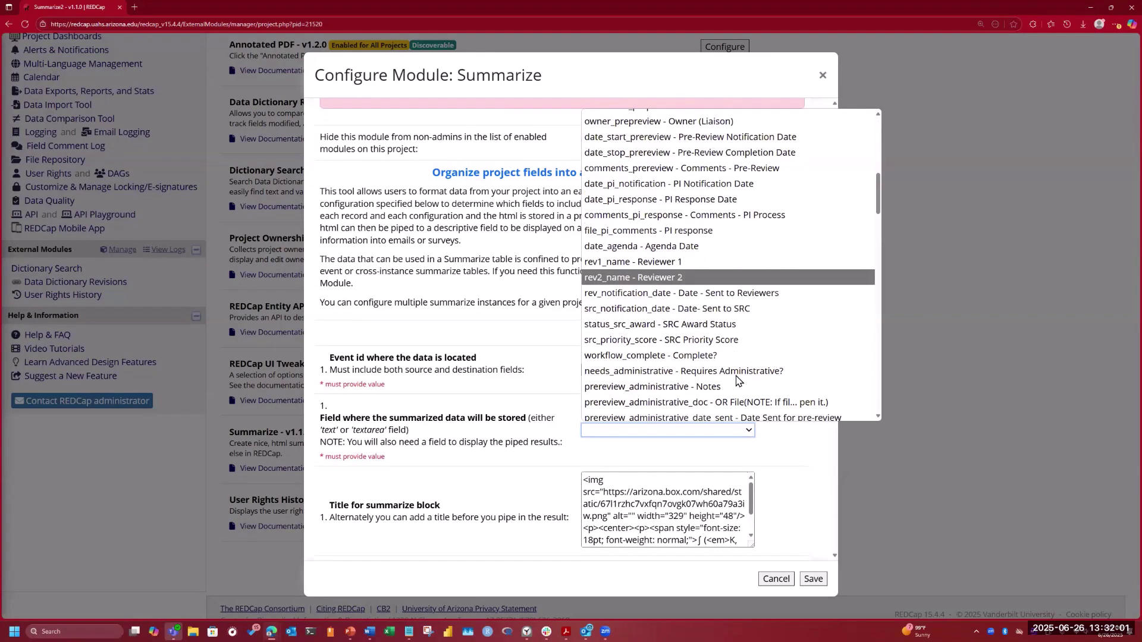
scroll(760, 375, "down", 10)
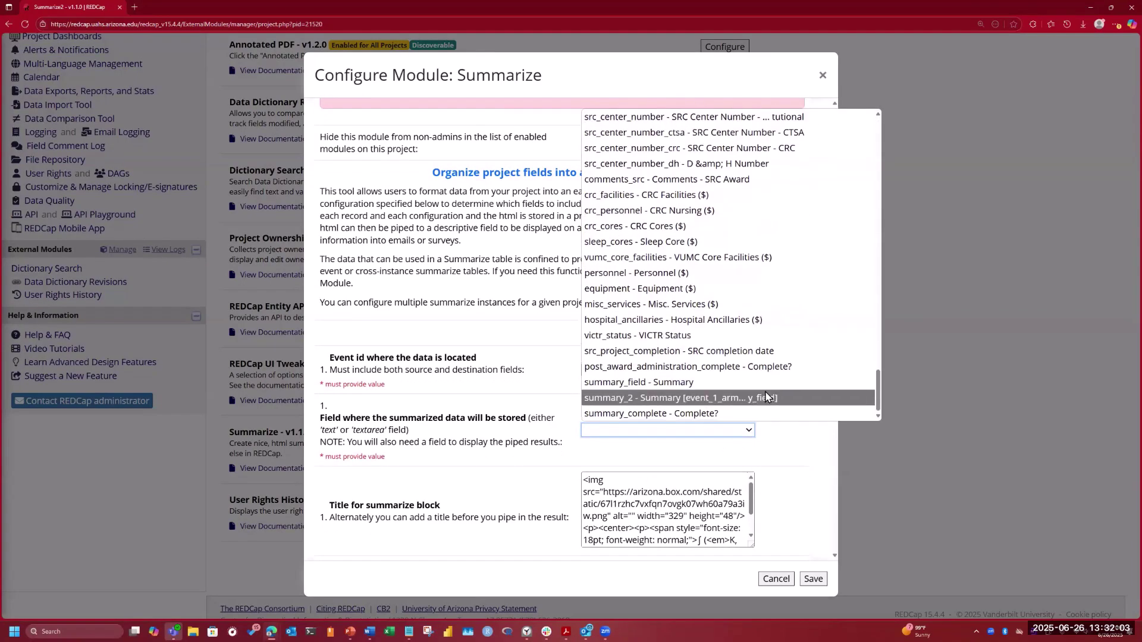
left_click(748, 397)
scroll(773, 428, "down", 9)
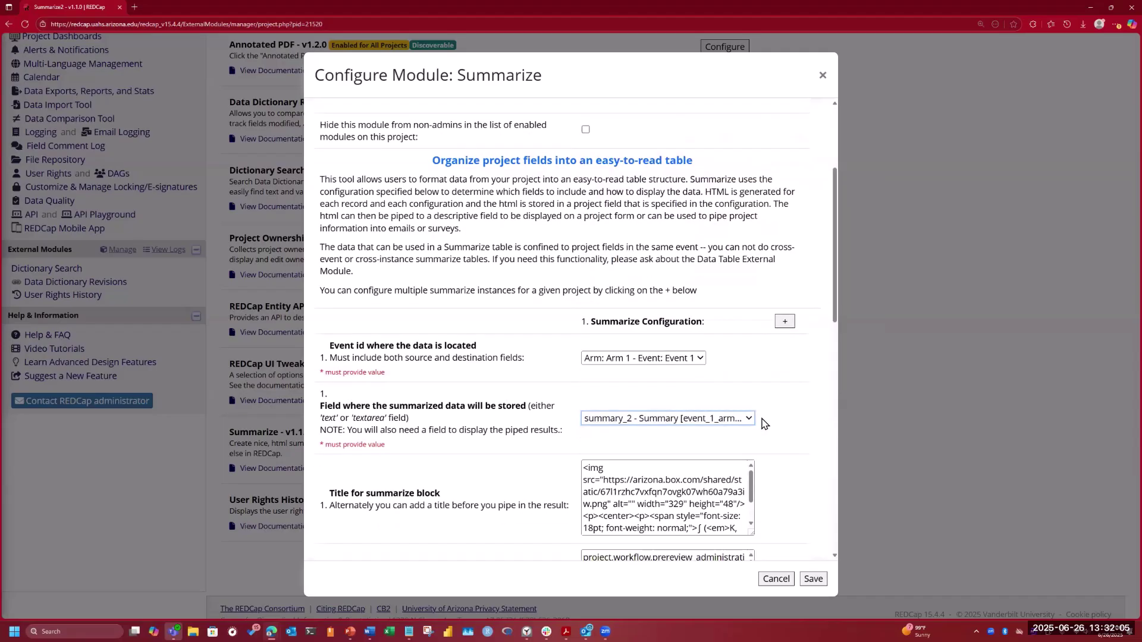
scroll(797, 473, "down", 3)
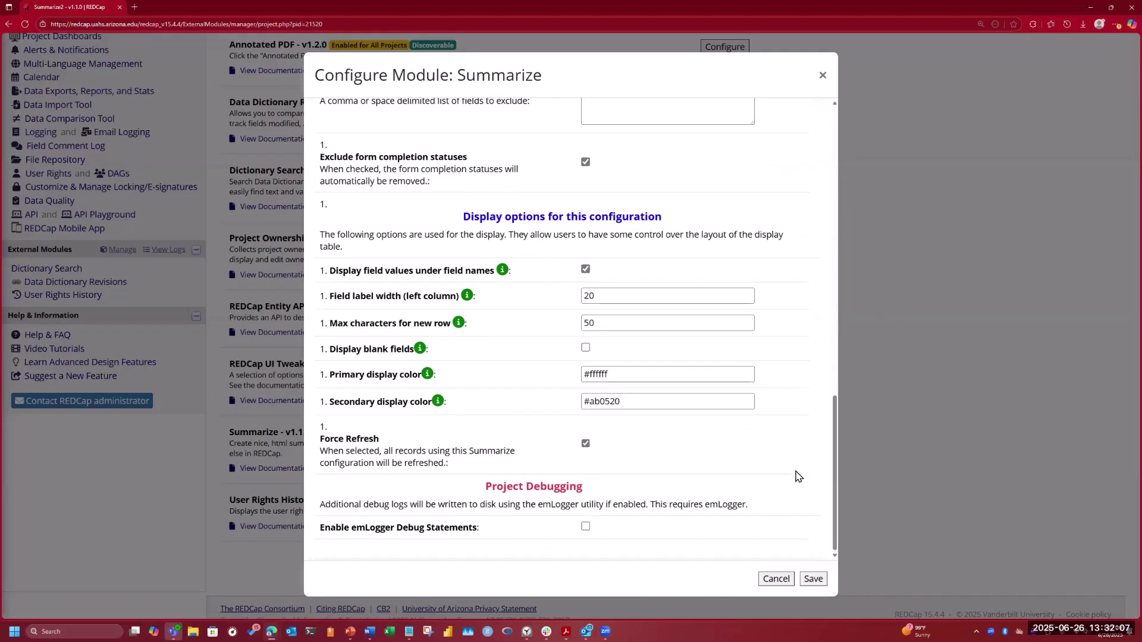
left_click(812, 579)
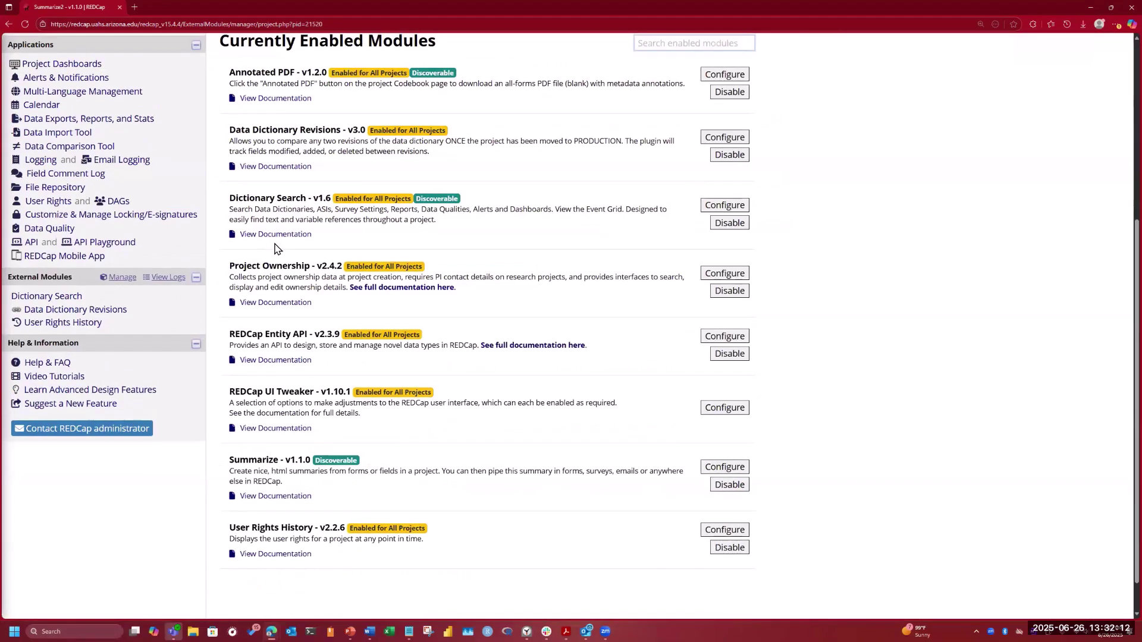
scroll(278, 248, "up", 5)
- Reopen the Summarize module's settings from the External Modules manager
left_click(62, 279)
left_click(72, 256)
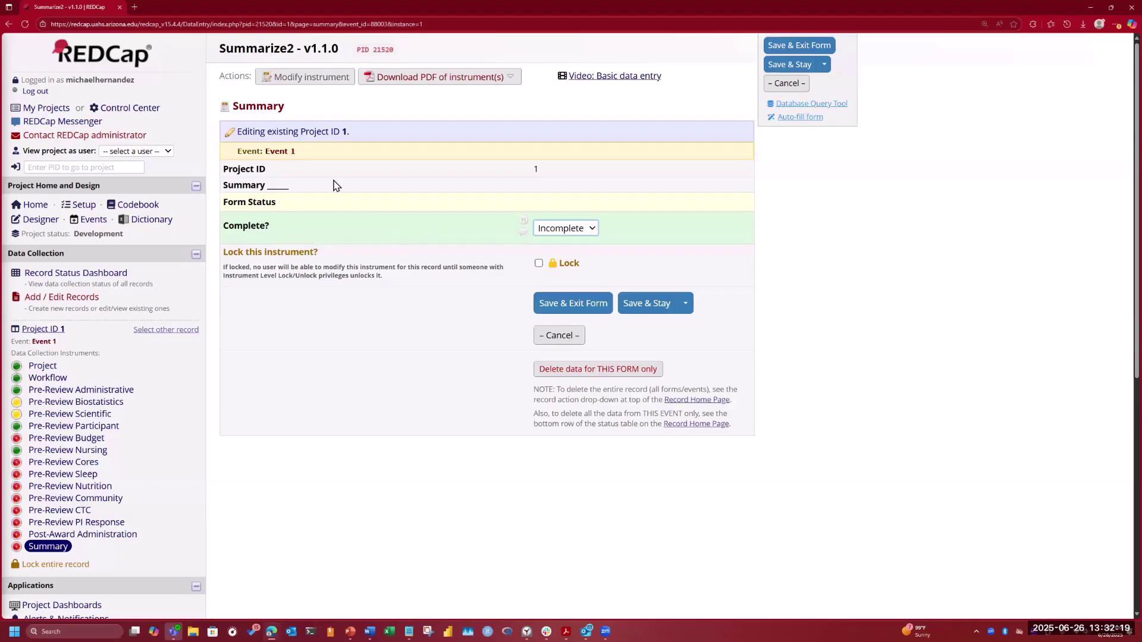
left_click(25, 221)
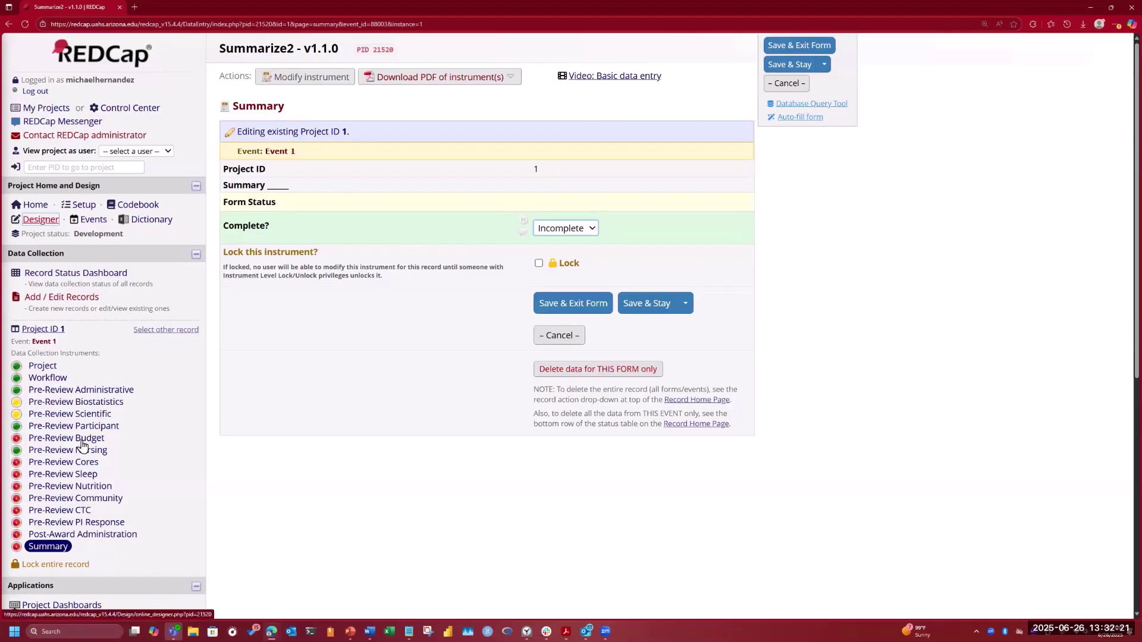
scroll(83, 446, "down", 6)
left_click(122, 417)
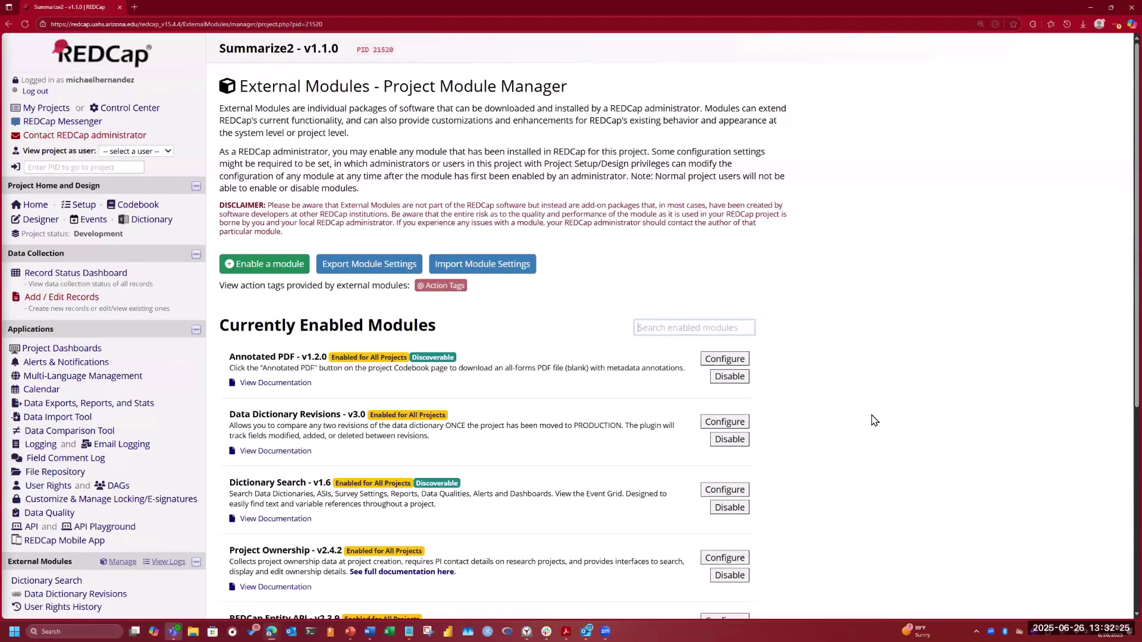
scroll(877, 418, "down", 5)
left_click(722, 427)
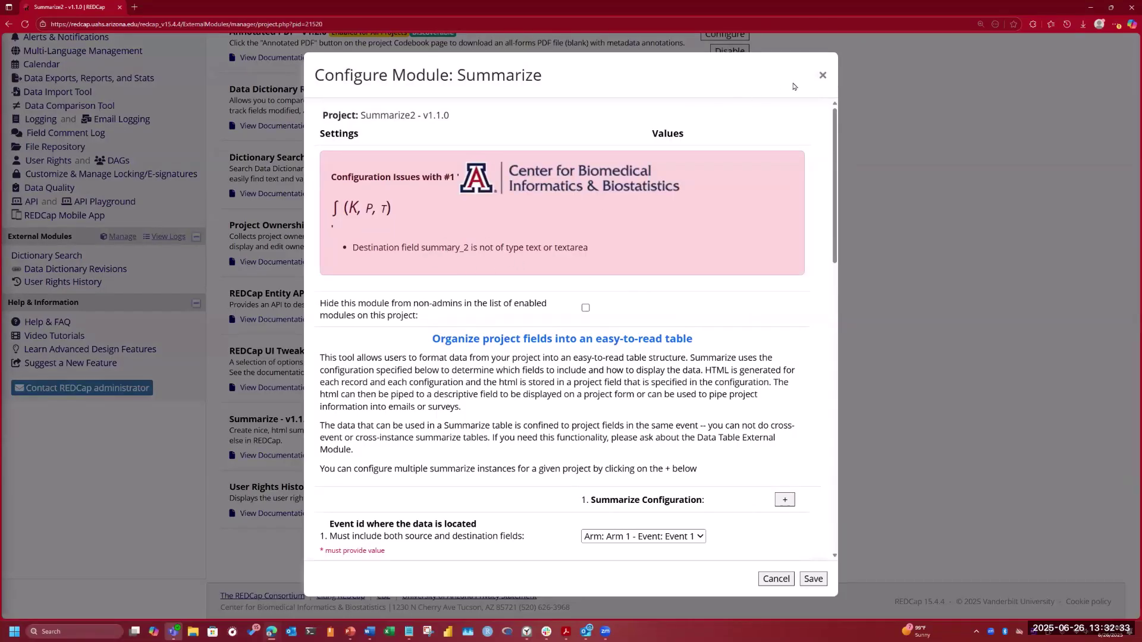
- Close Summarize's settings after its summary_2 not-a-text-field error and return to the Designer's instruments
left_click(822, 75)
scroll(352, 551, "up", 4)
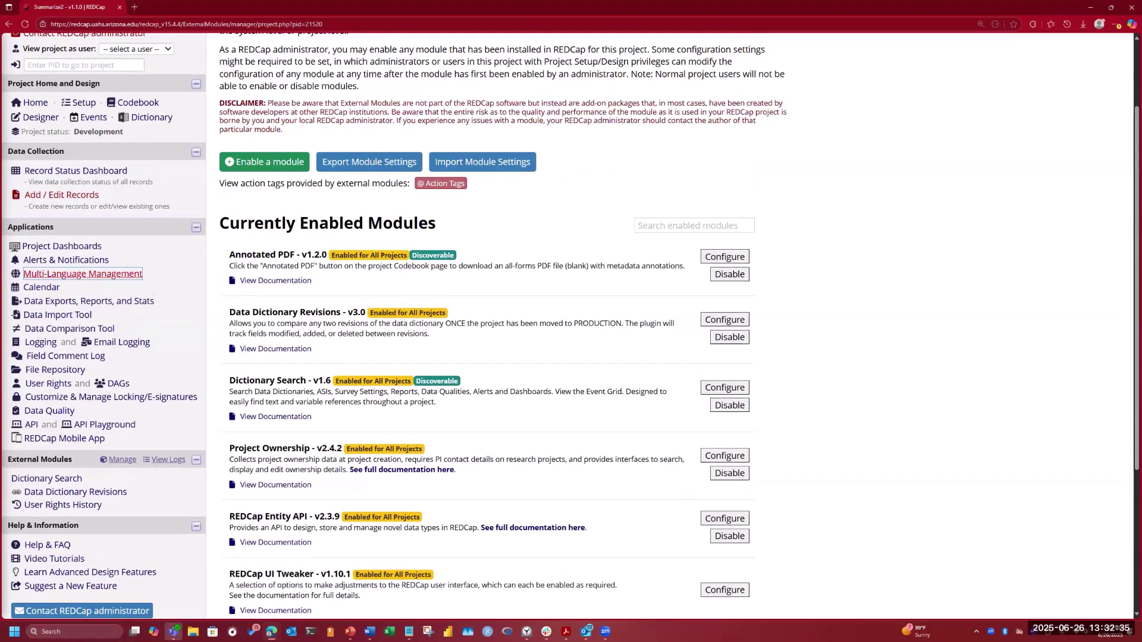
left_click(44, 119)
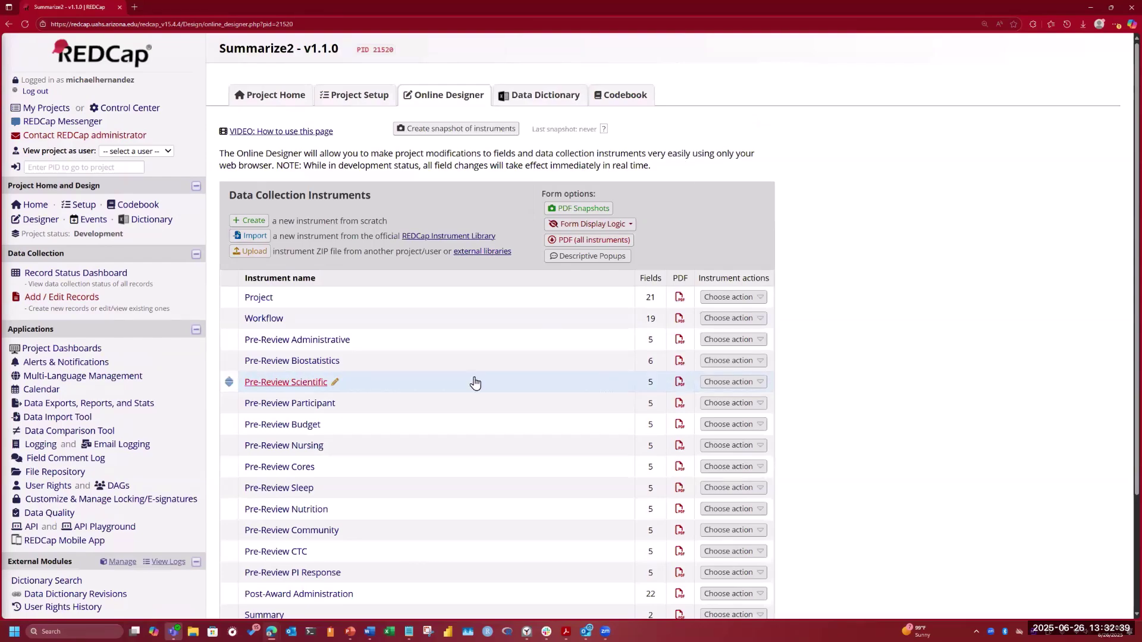
- Inspect summary_field on the Summary instrument, a hidden text box labelled Summary, then cancel
scroll(604, 474, "down", 3)
left_click(261, 468)
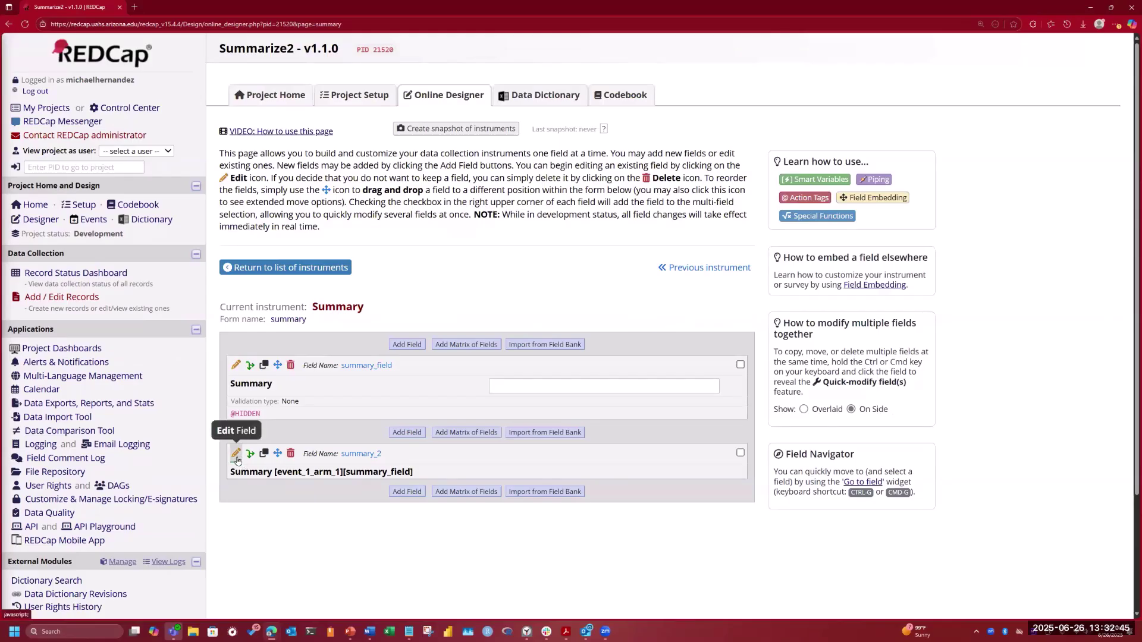
left_click(236, 364)
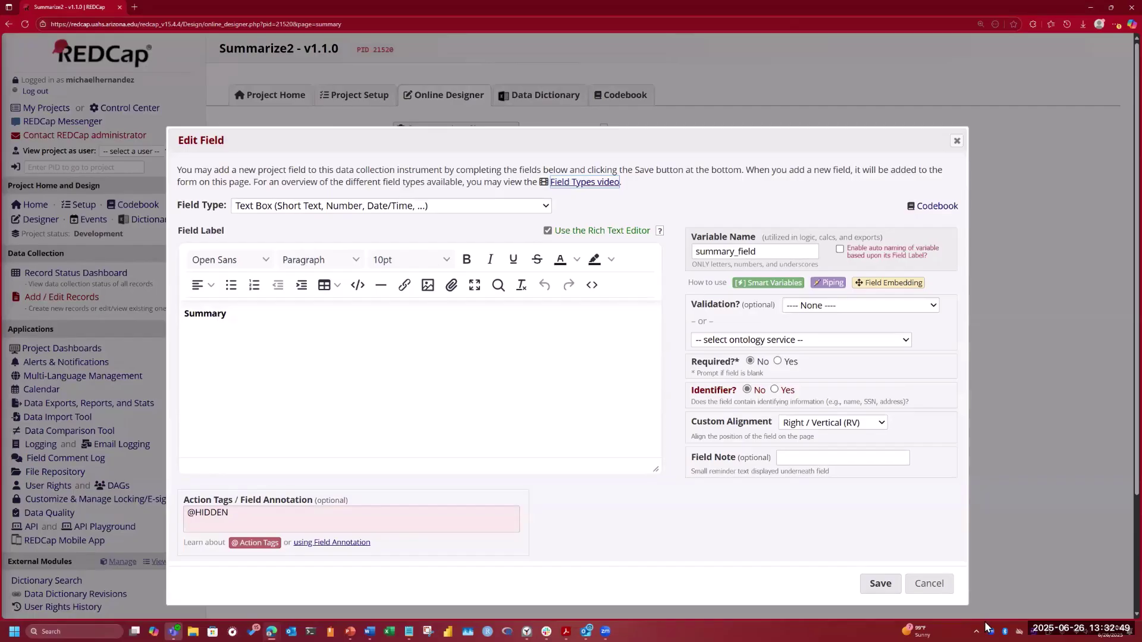
left_click(931, 588)
left_click(522, 350)
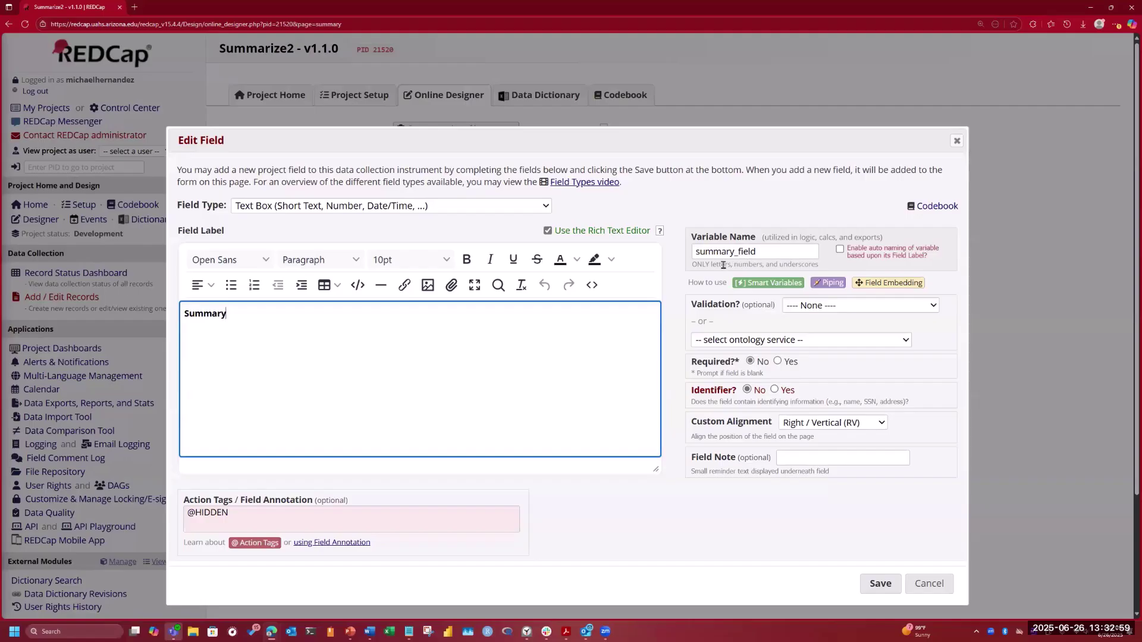
left_click(934, 585)
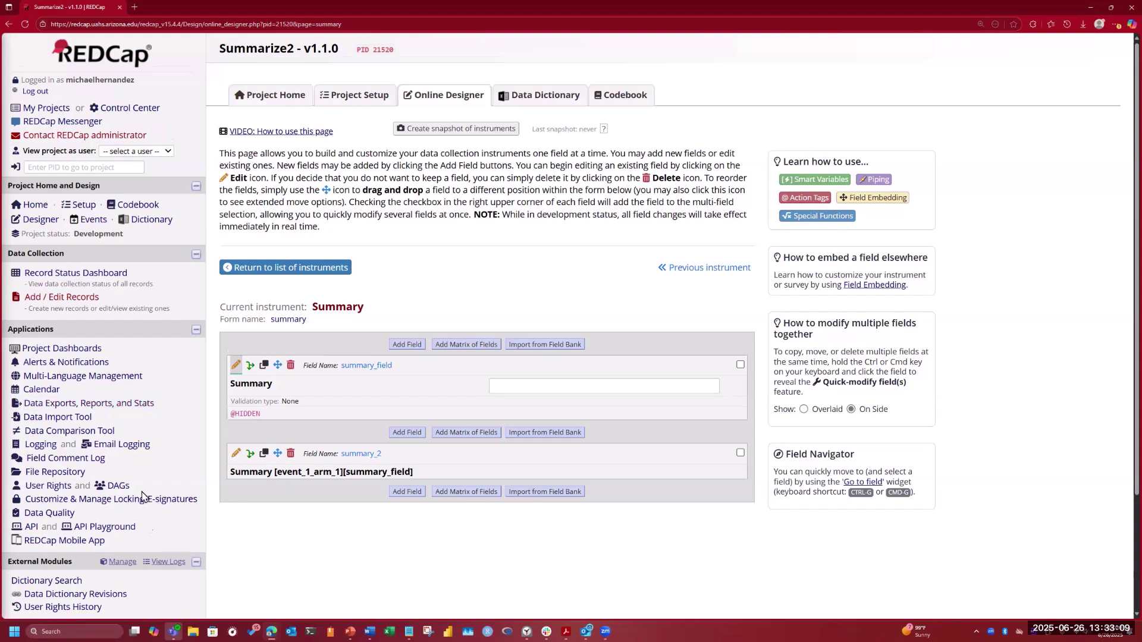
scroll(113, 412, "down", 3)
- Switch the Summarize module's destination field from summary_2 to summary_field - Summary and save
left_click(118, 412)
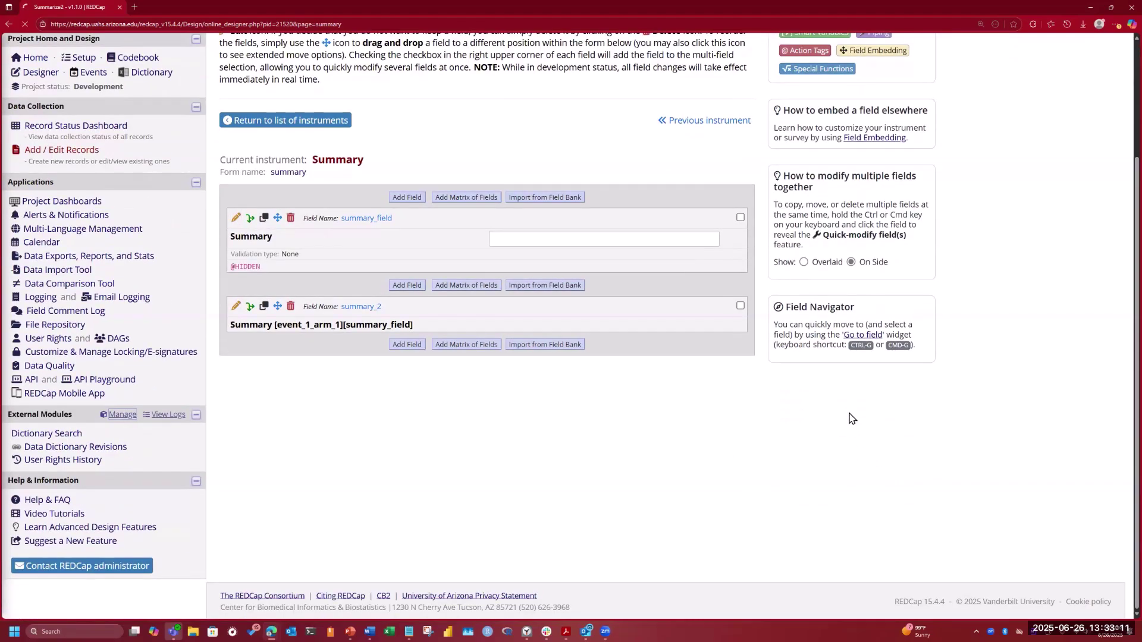
scroll(855, 403, "down", 5)
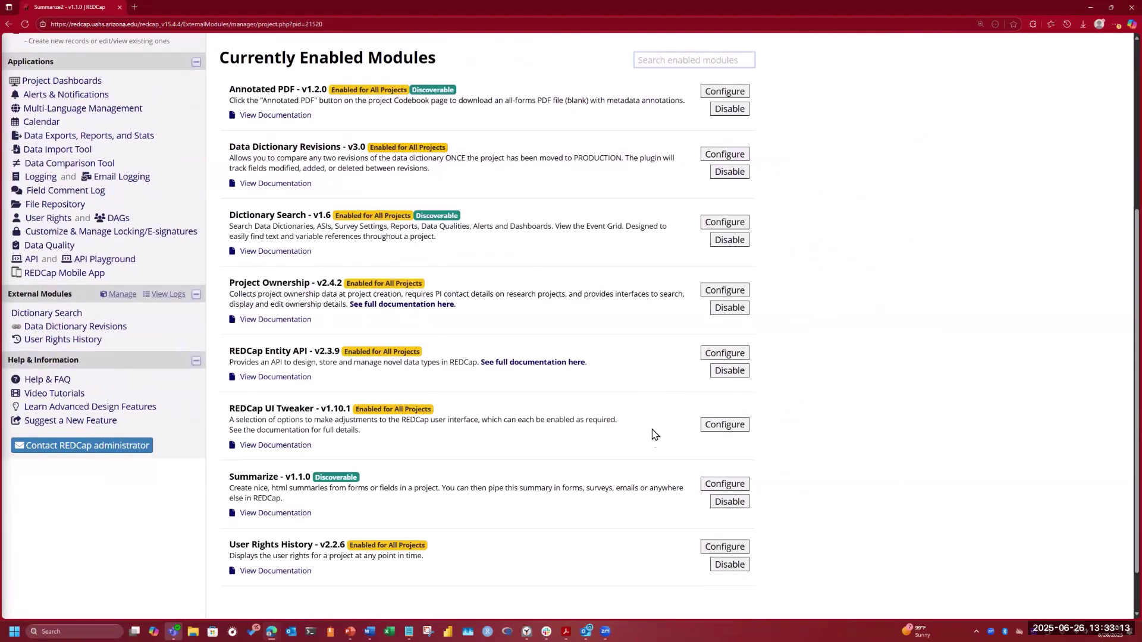
left_click(712, 482)
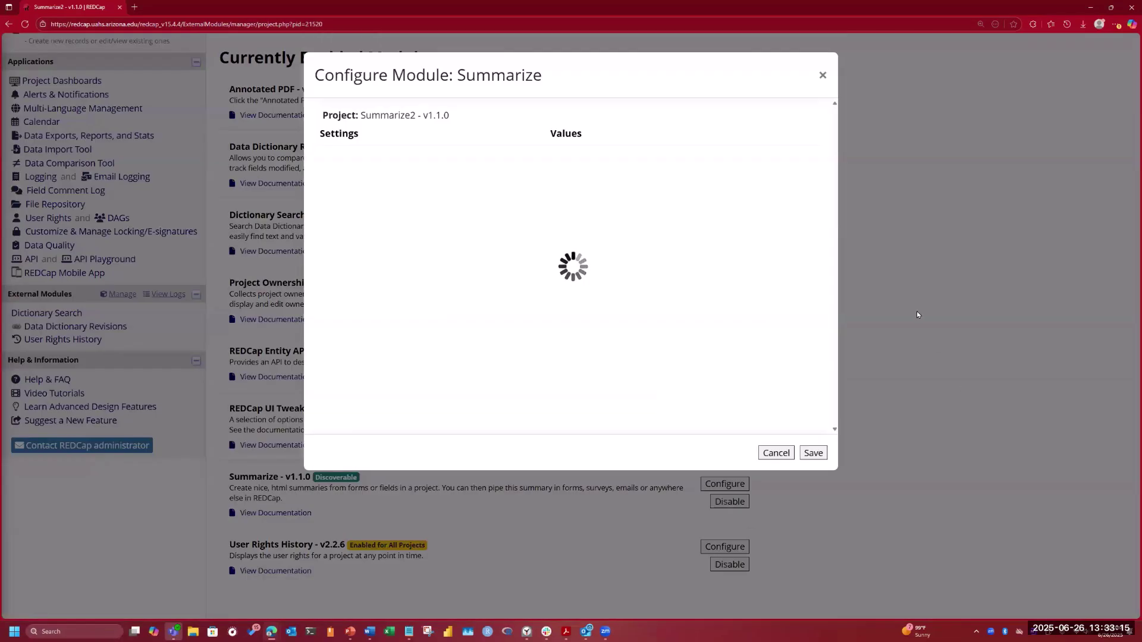
scroll(806, 333, "down", 2)
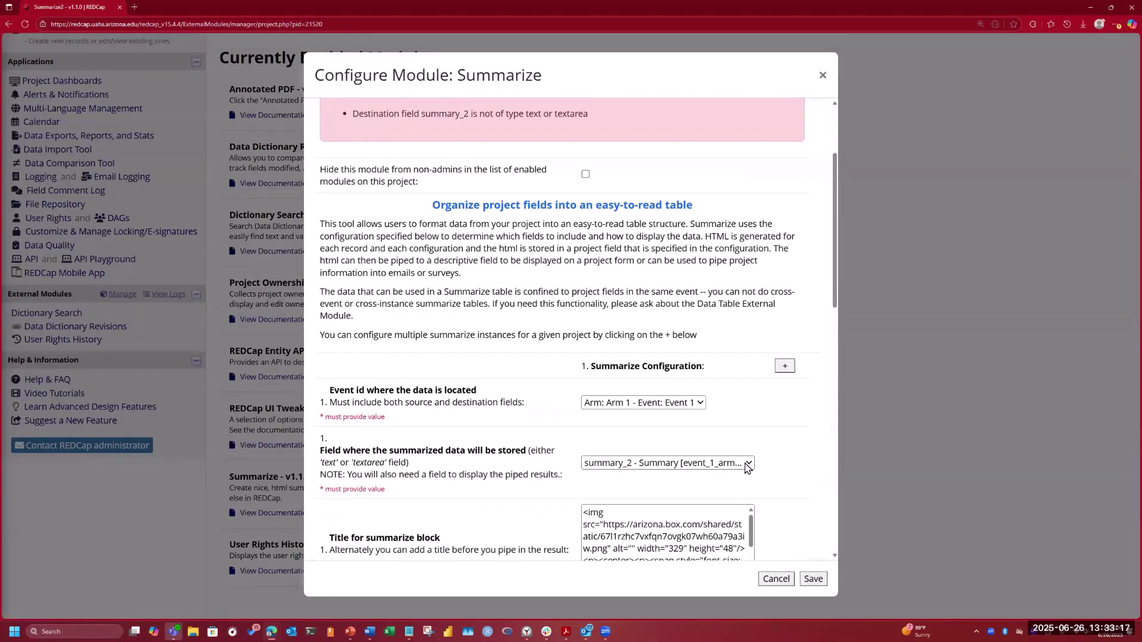
left_click(747, 467)
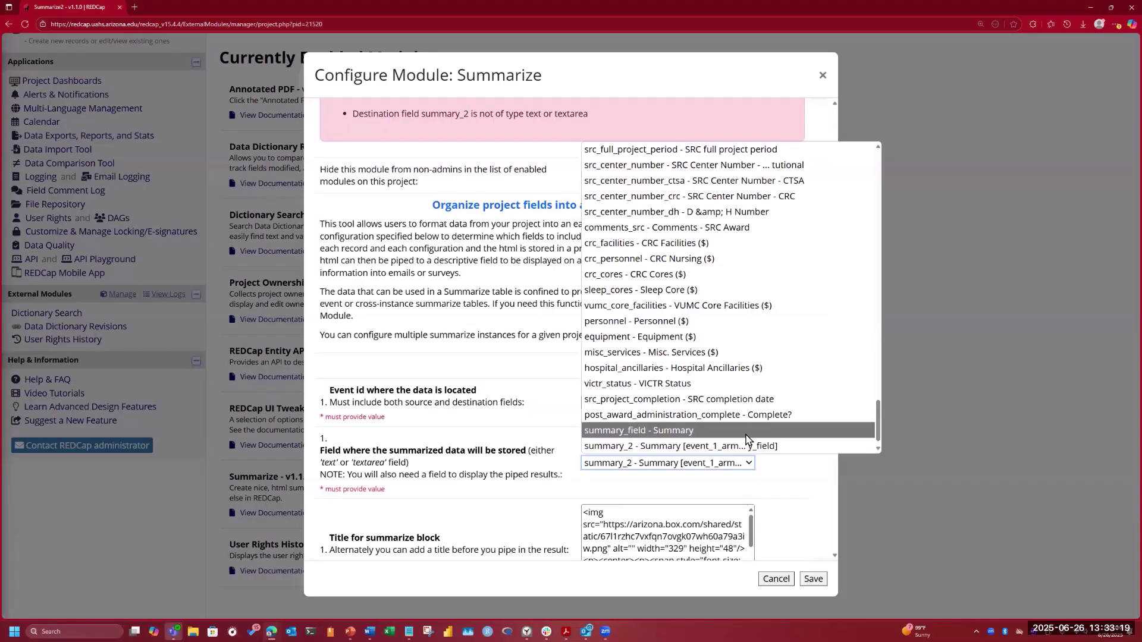
left_click(737, 430)
left_click(814, 582)
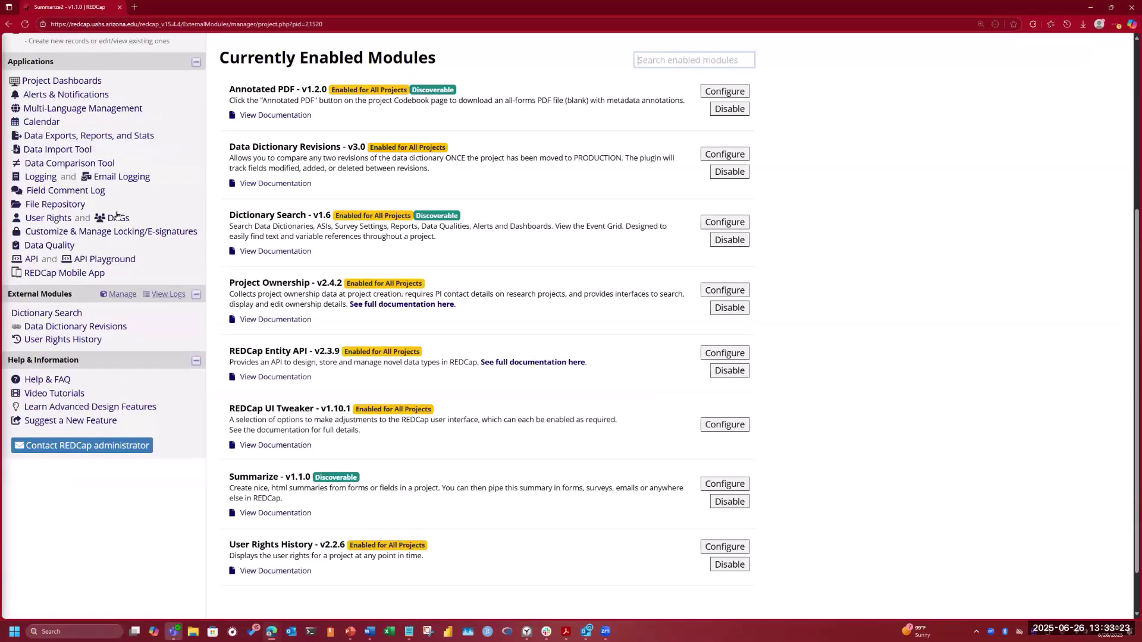
scroll(118, 232, "up", 3)
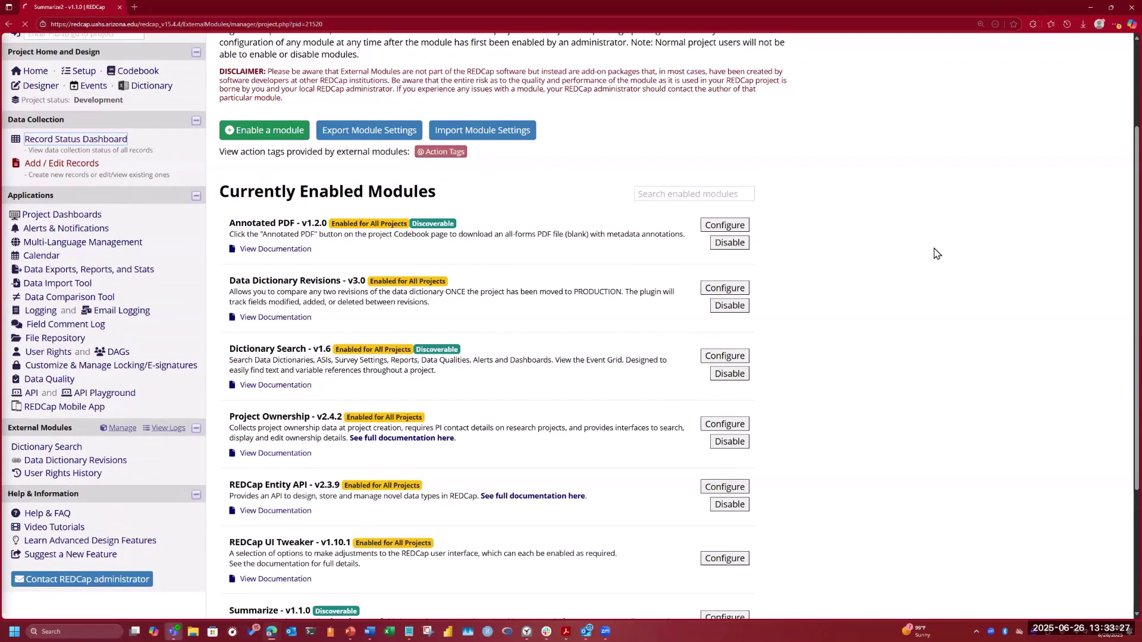
- Open record 1's Summary form and scroll through its formatted summary table of project fields
left_click(842, 359)
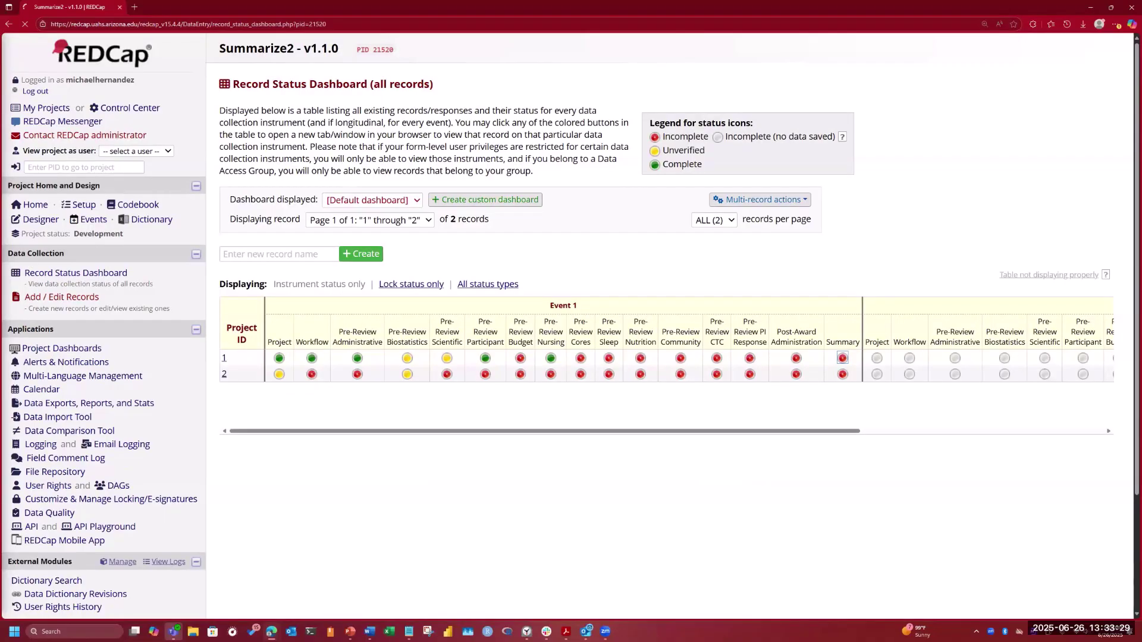
scroll(1053, 286, "down", 15)
scroll(1046, 319, "up", 4)
scroll(1048, 318, "up", 15)
scroll(1047, 318, "up", 10)
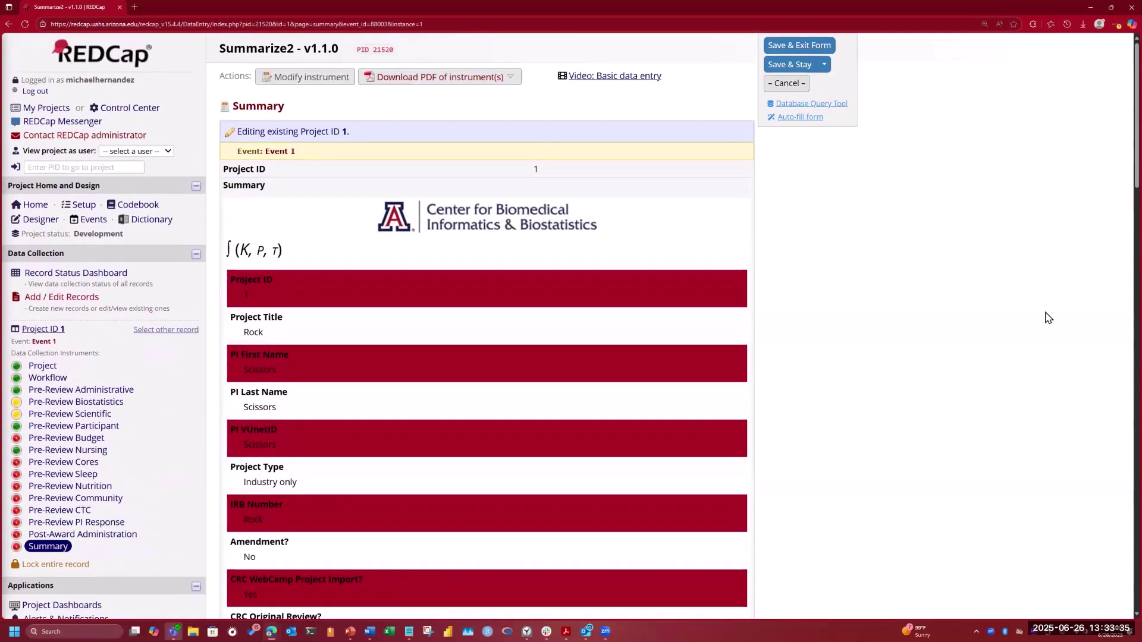
scroll(1048, 318, "down", 2)
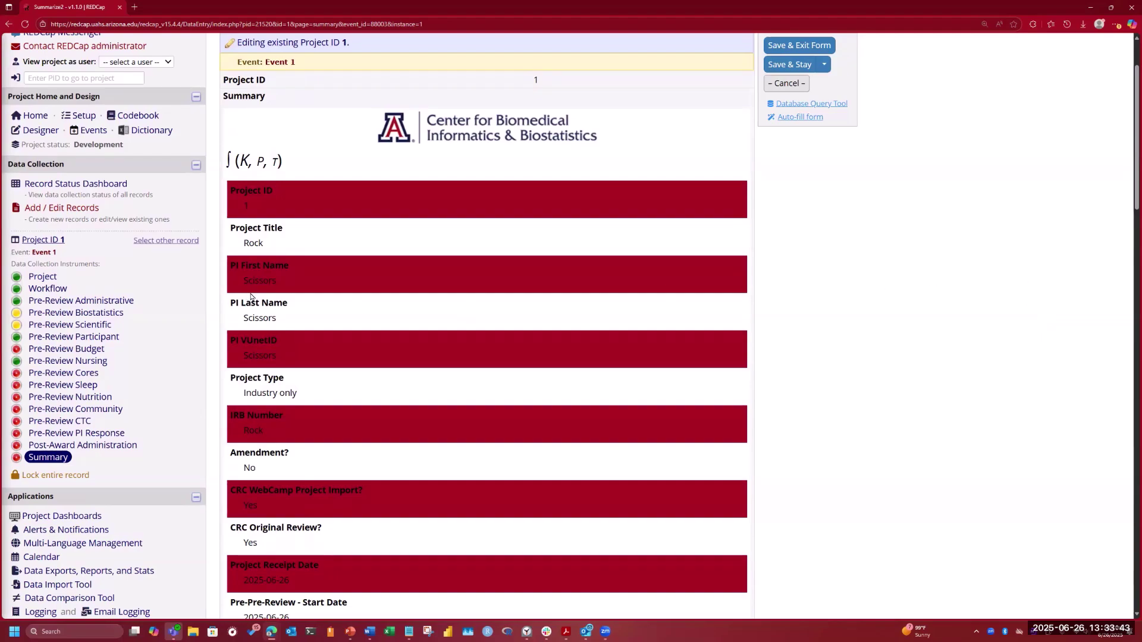
scroll(250, 295, "down", 2)
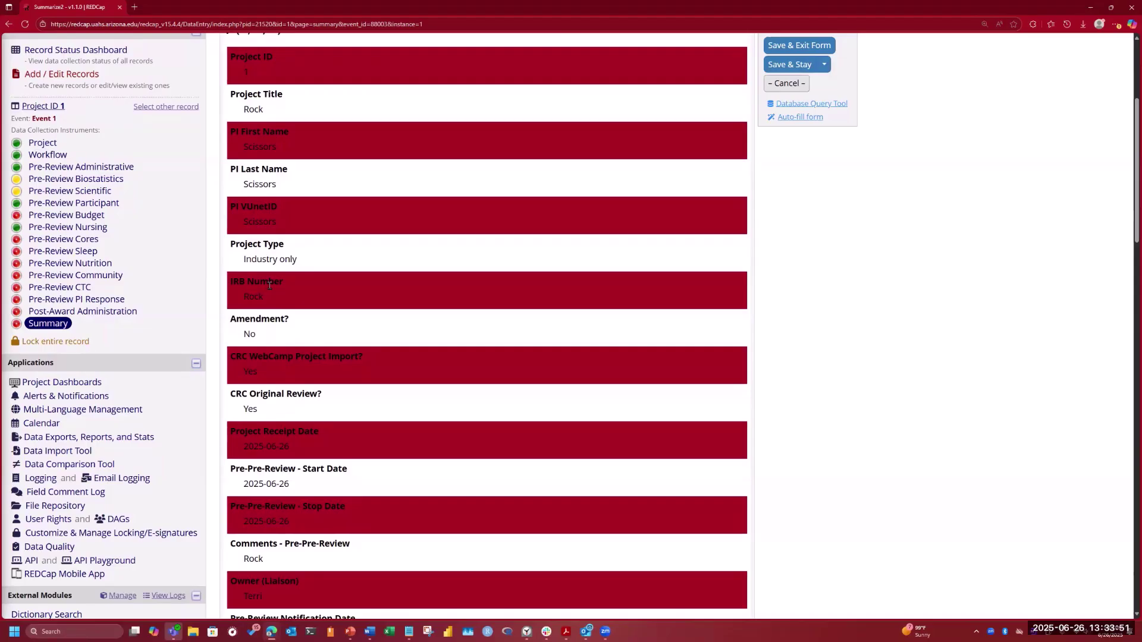
scroll(380, 280, "down", 4)
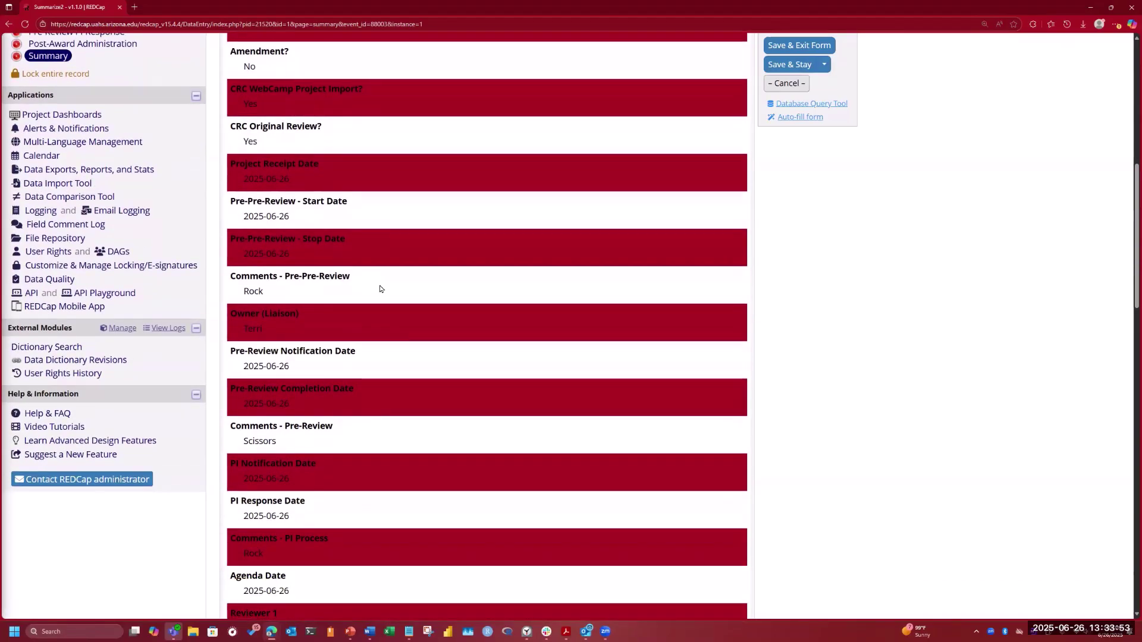
scroll(378, 297, "down", 2)
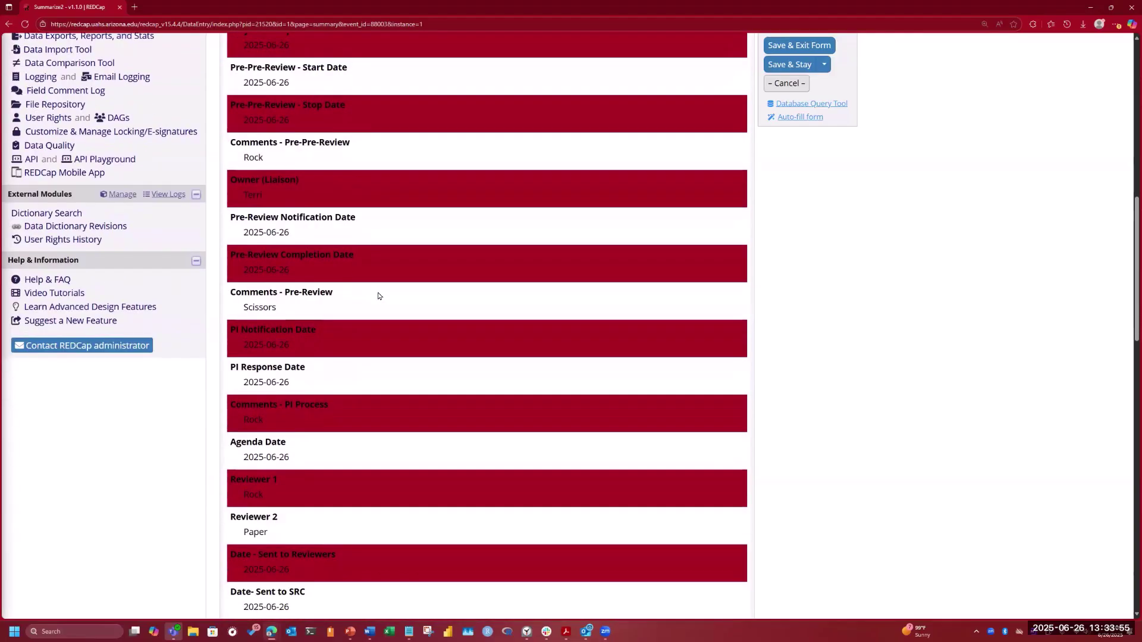
scroll(375, 294, "down", 3)
scroll(376, 293, "down", 5)
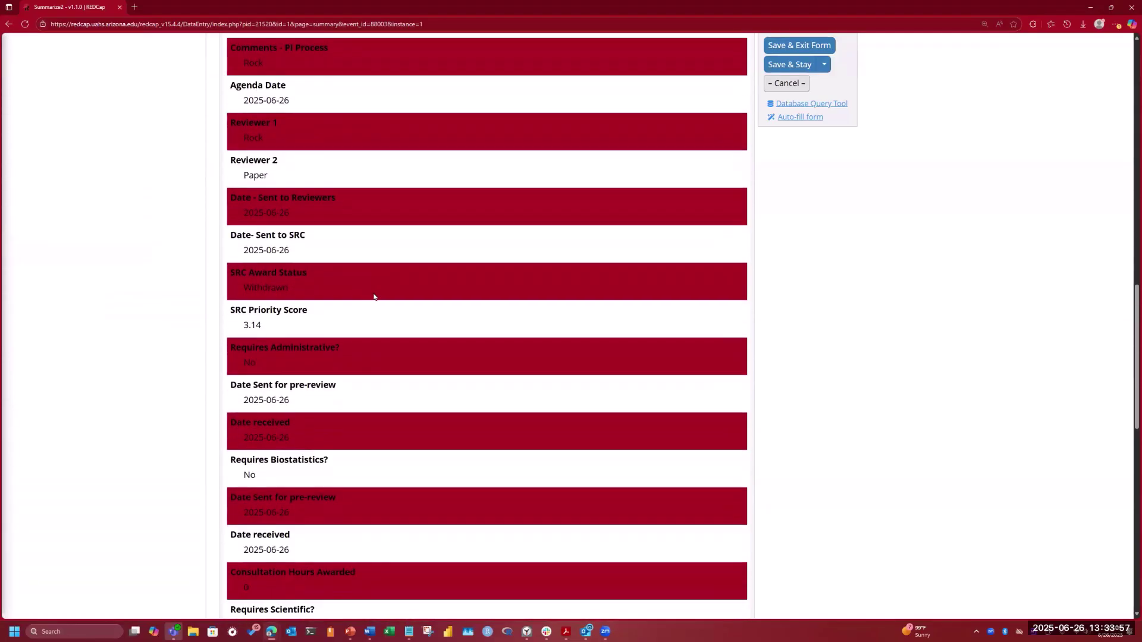
scroll(375, 293, "up", 4)
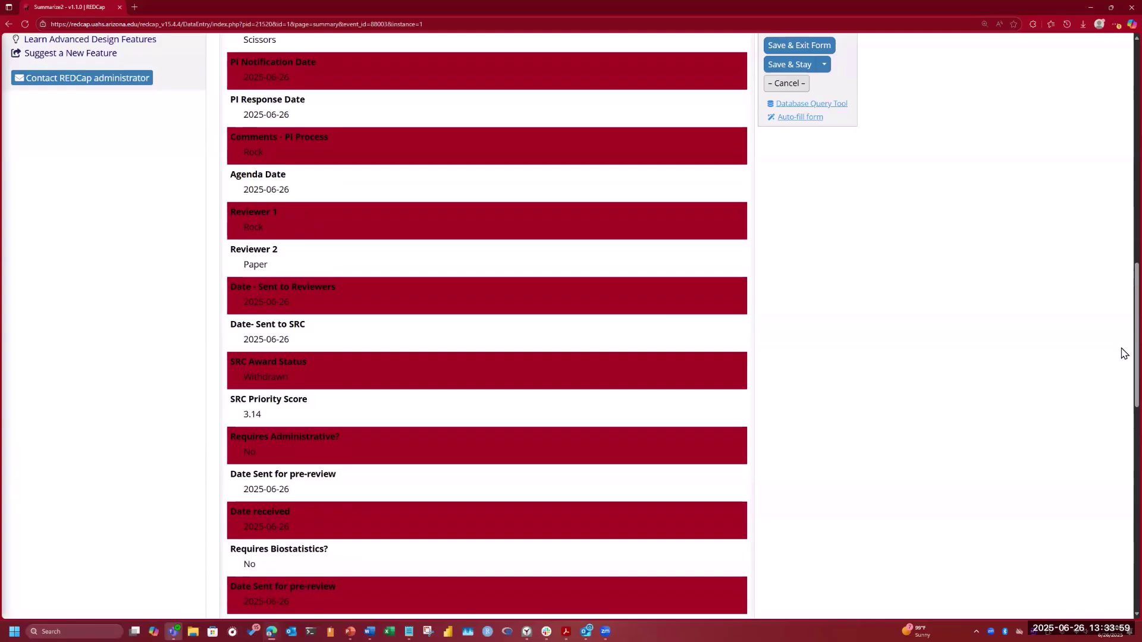
scroll(1120, 351, "up", 15)
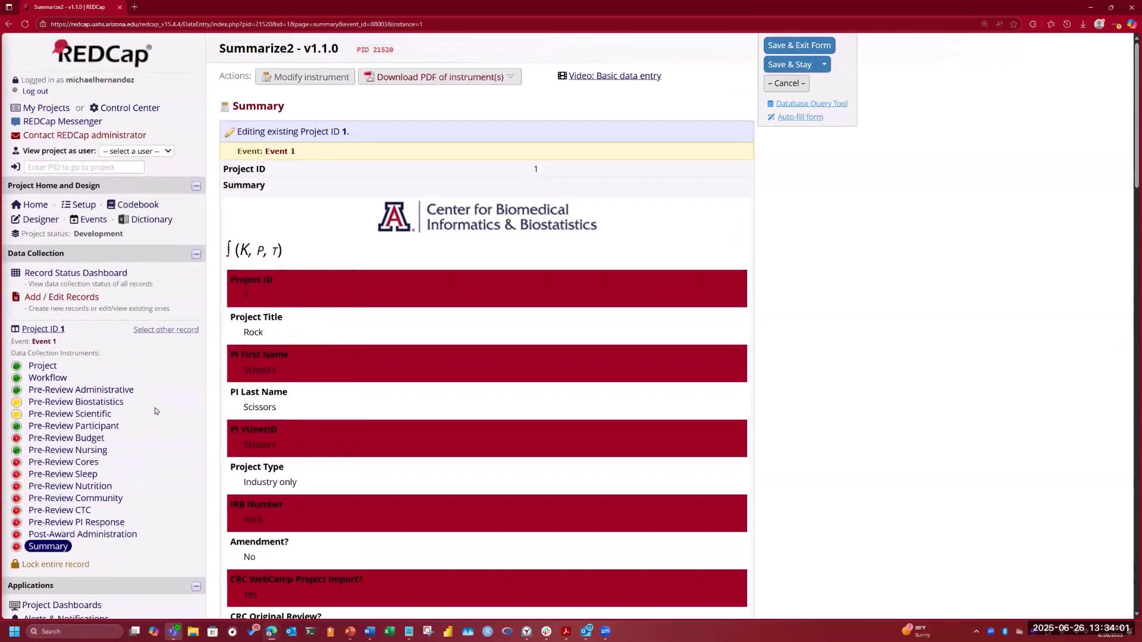
scroll(42, 348, "down", 4)
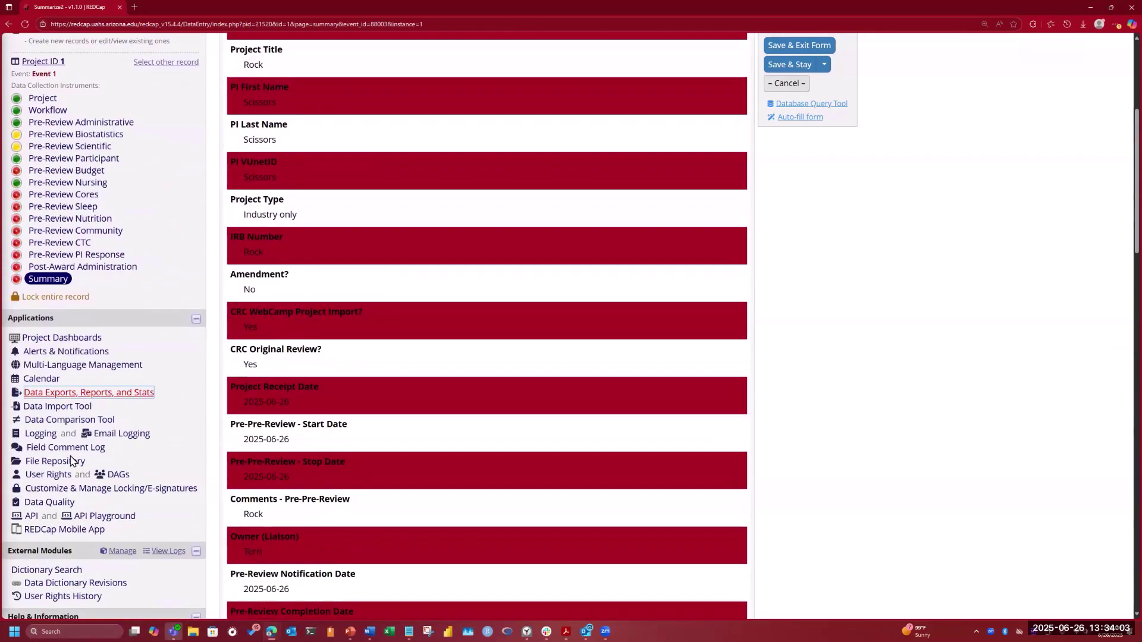
left_click(90, 394)
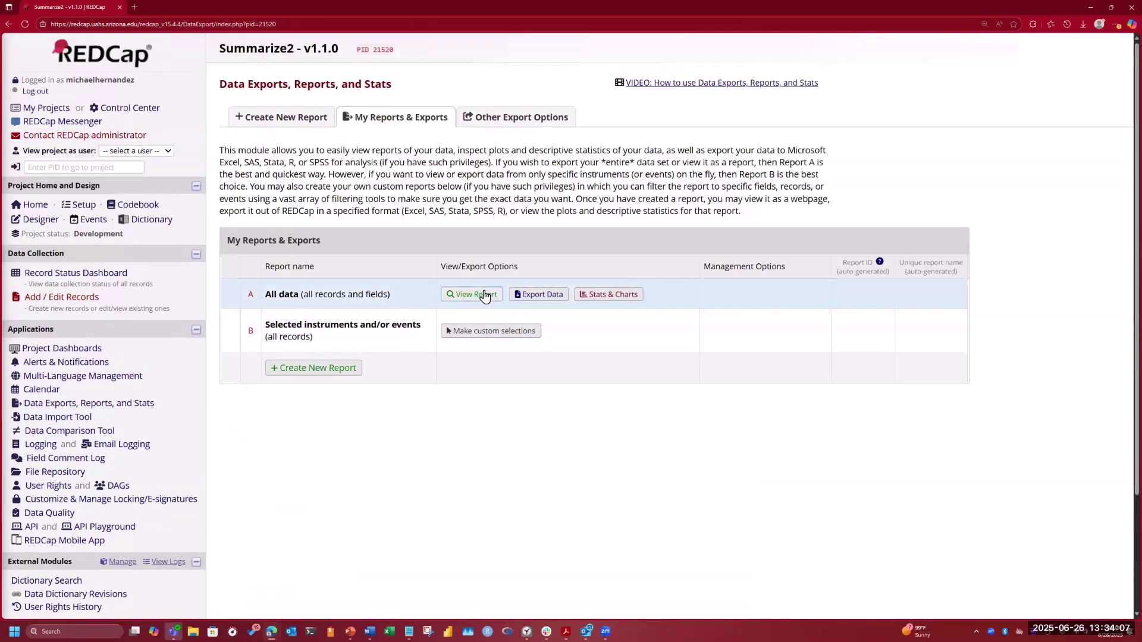
- View the All data report and scroll across to the summary_field column's stored summary table
left_click(485, 295)
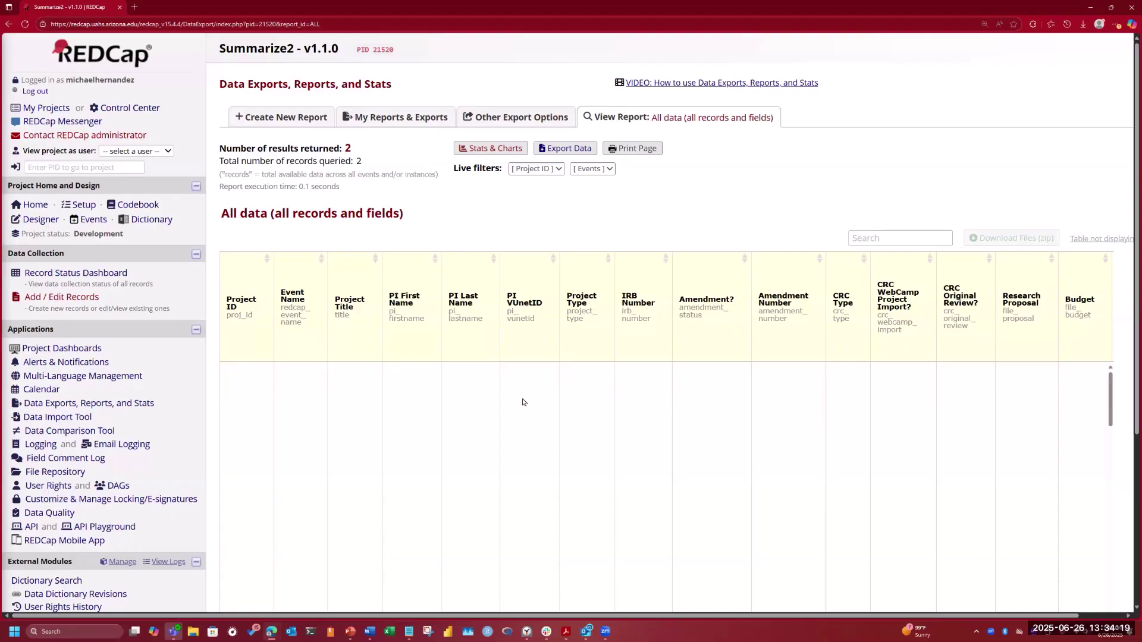
scroll(648, 410, "down", 3)
scroll(647, 406, "down", 3)
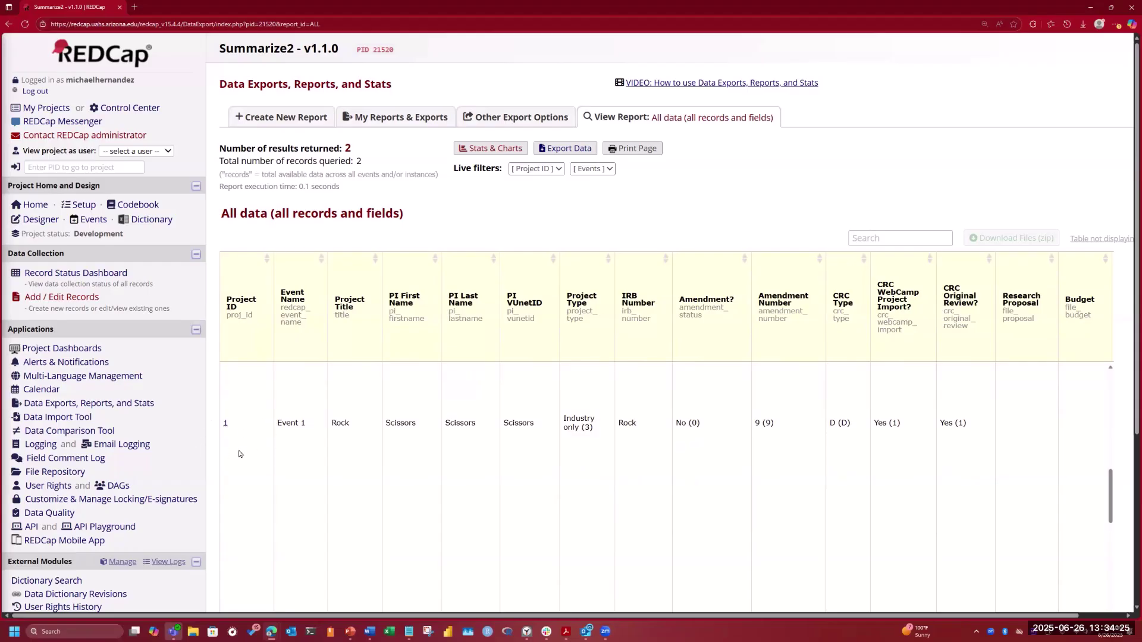
scroll(719, 529, "down", 5)
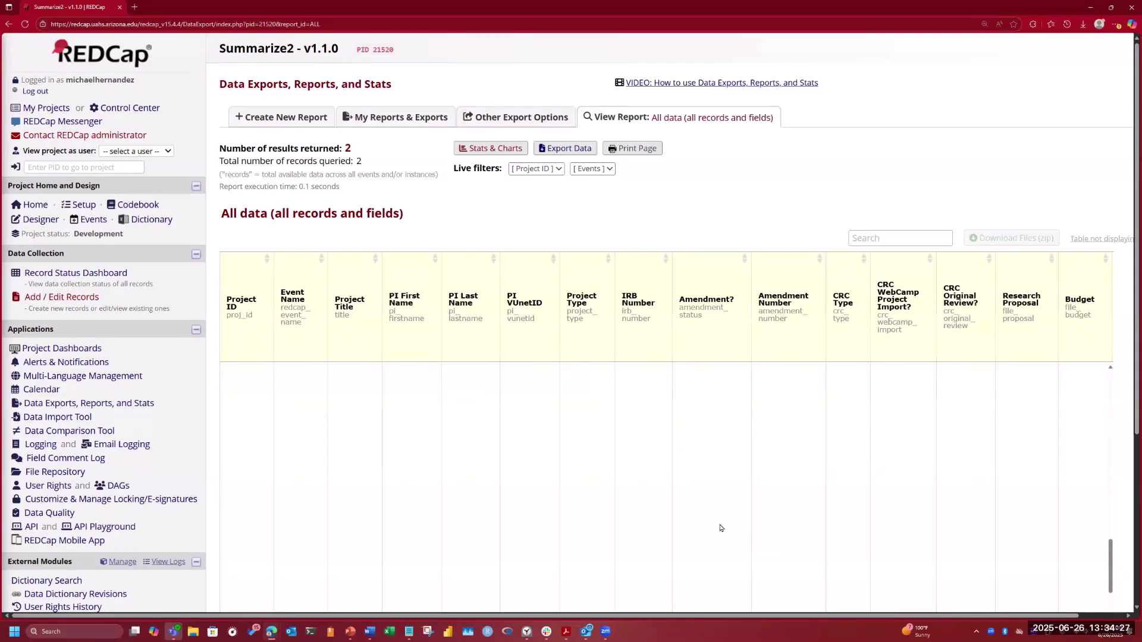
scroll(720, 528, "down", 6)
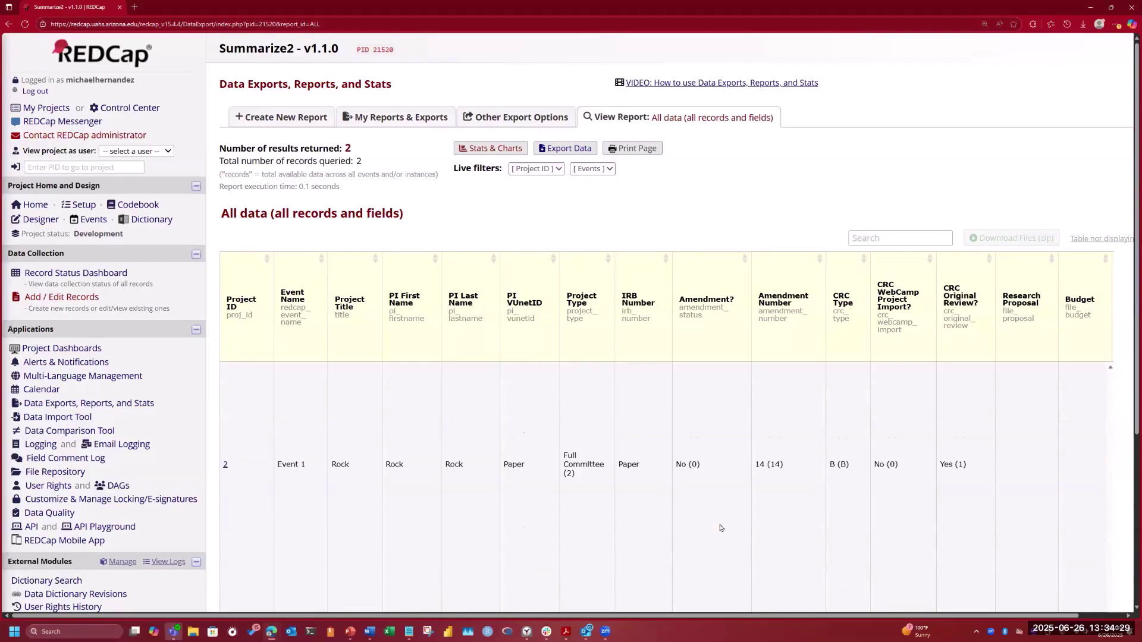
scroll(720, 528, "up", 5)
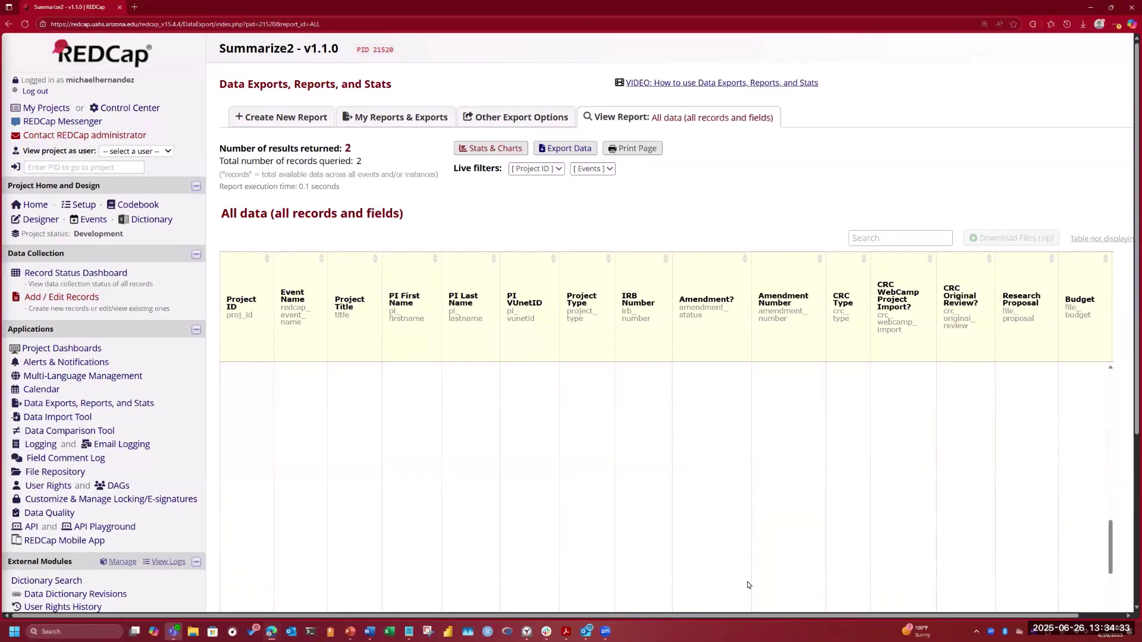
left_click_drag(740, 614, 783, 615)
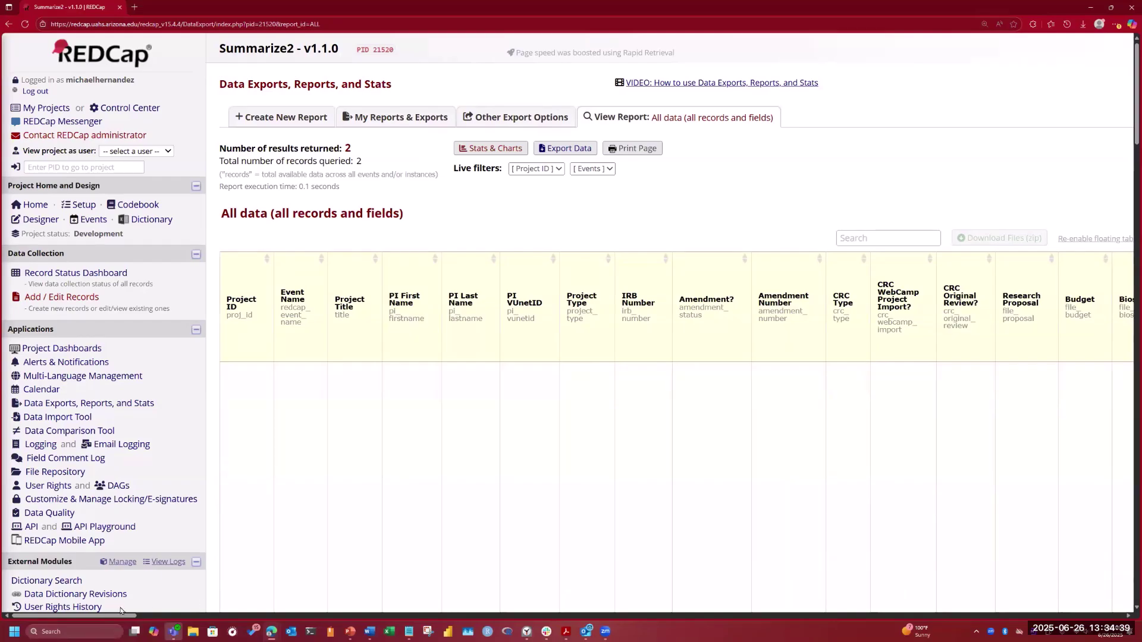
left_click_drag(108, 617, 562, 615)
left_click_drag(626, 600, 1066, 619)
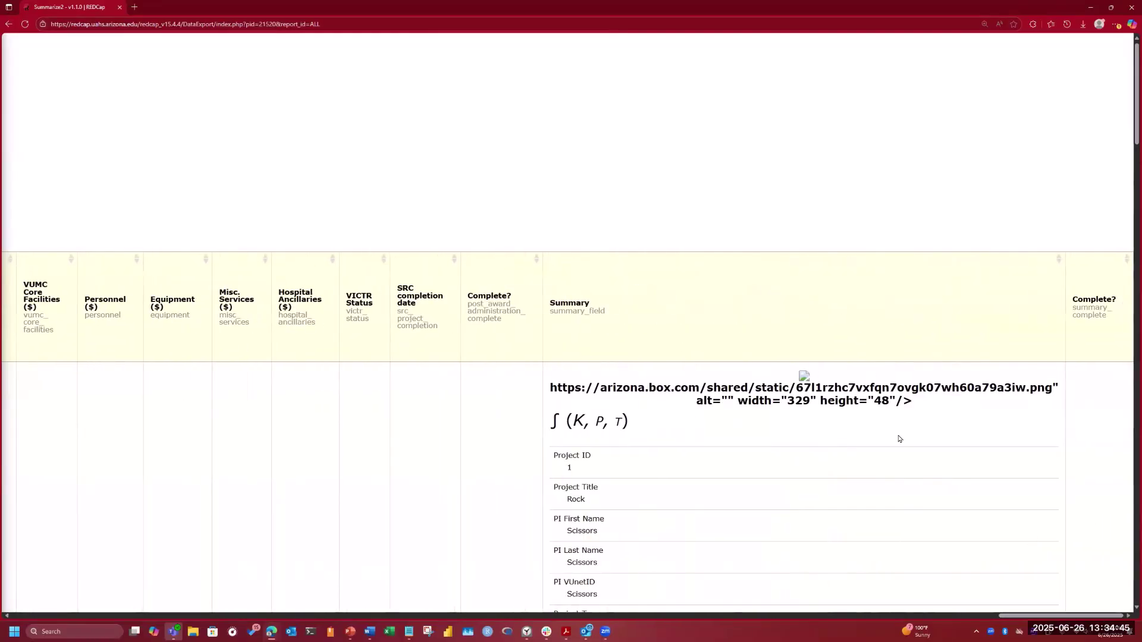
- Scroll through the 2-record All data report, reviewing record 1's summary from Project ID to Consultation Hours Awarded
scroll(897, 439, "down", 12)
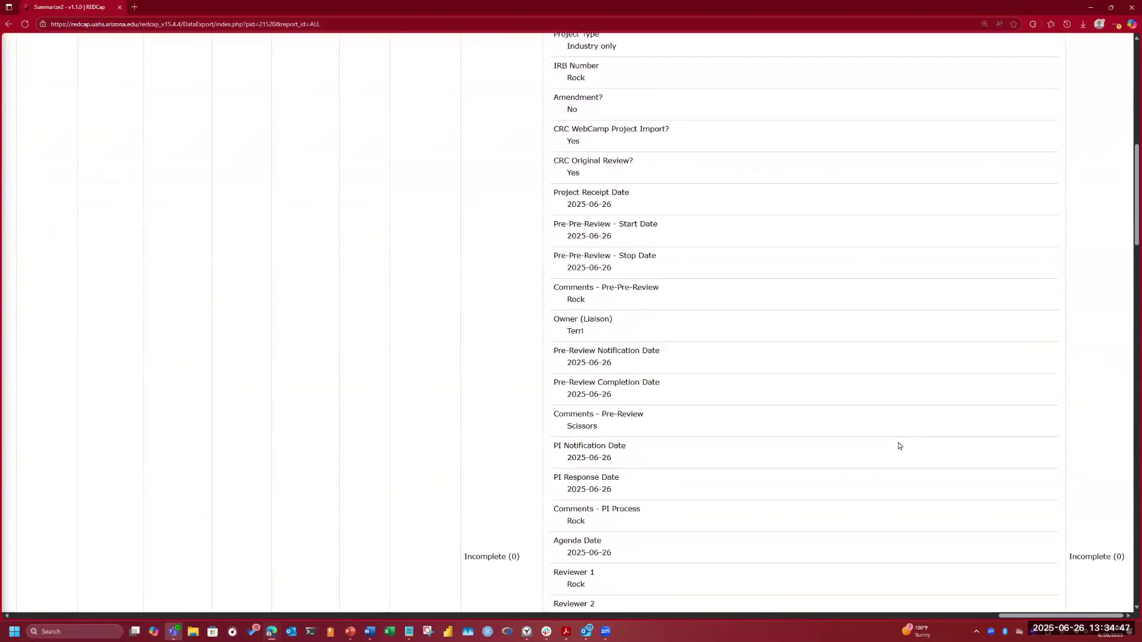
scroll(898, 446, "down", 3)
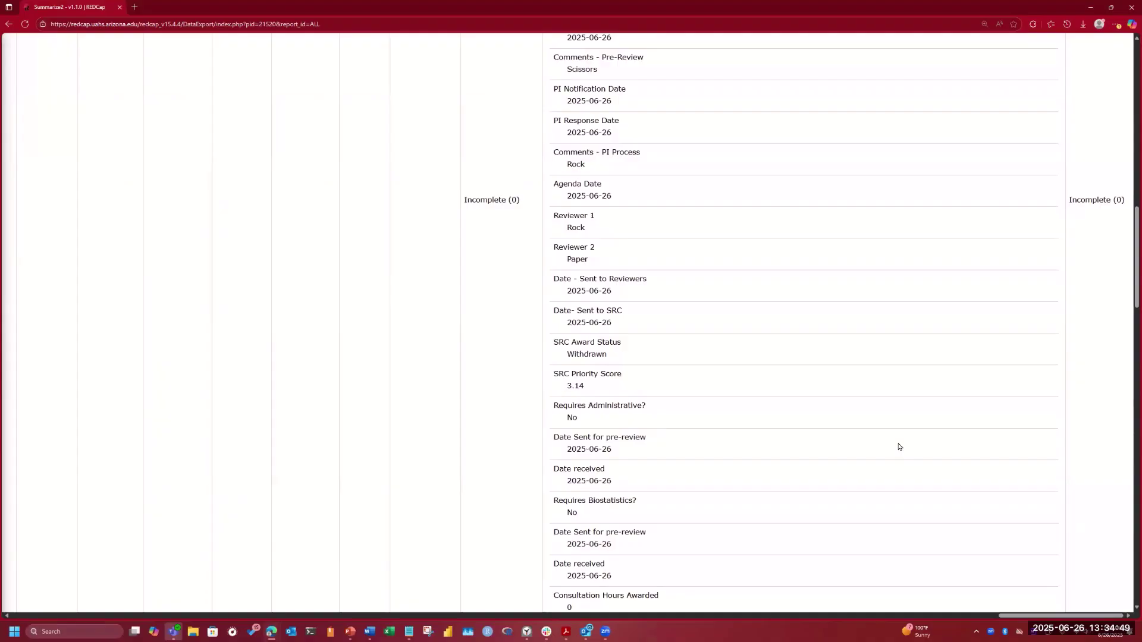
scroll(898, 446, "up", 15)
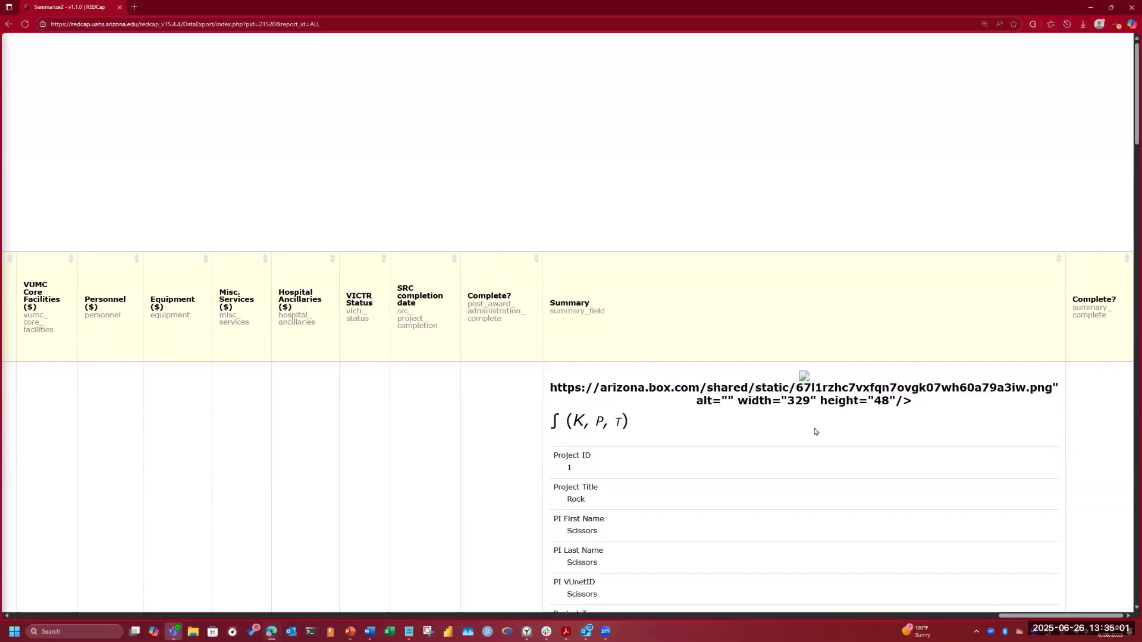
scroll(767, 403, "down", 10)
scroll(755, 409, "down", 4)
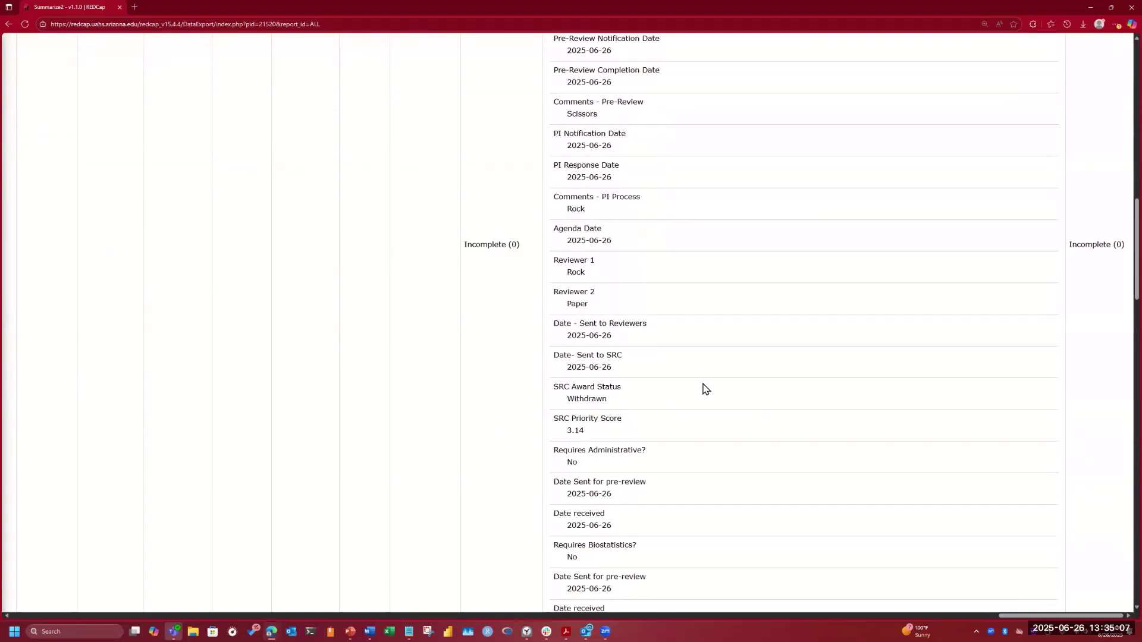
scroll(688, 380, "down", 11)
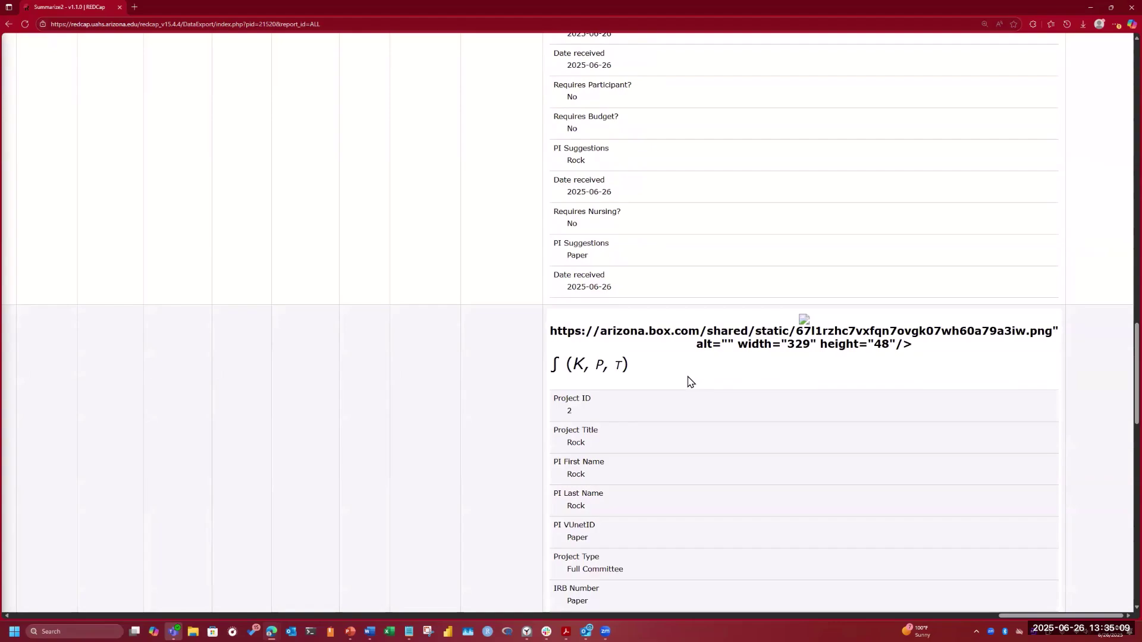
scroll(688, 381, "down", 17)
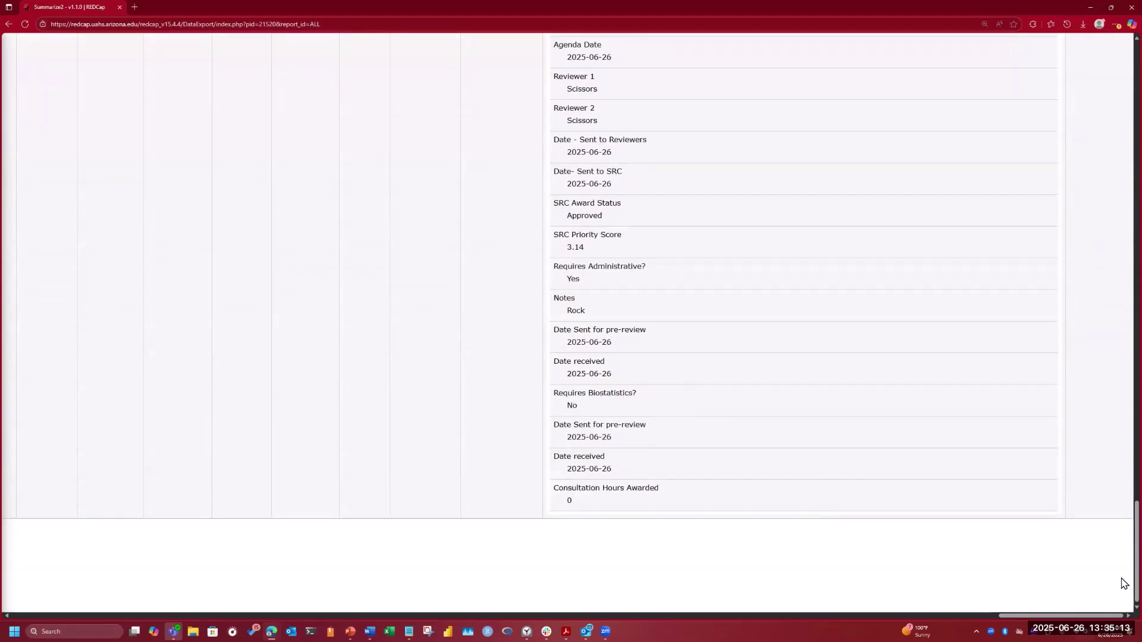
left_click_drag(1136, 536, 1098, 53)
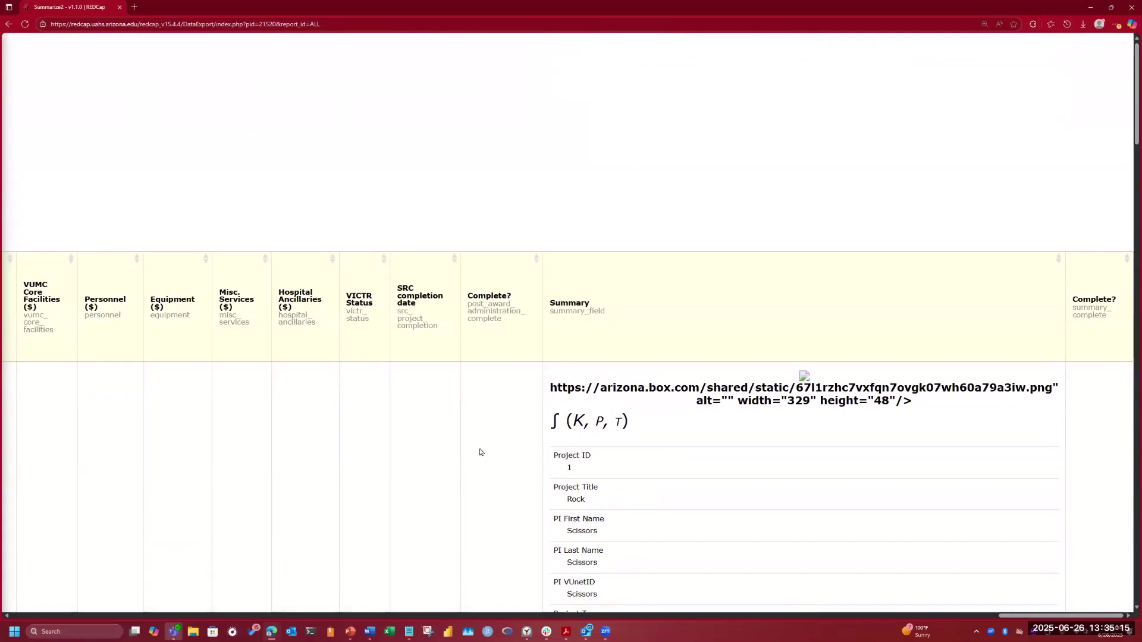
left_click_drag(1032, 616, 41, 532)
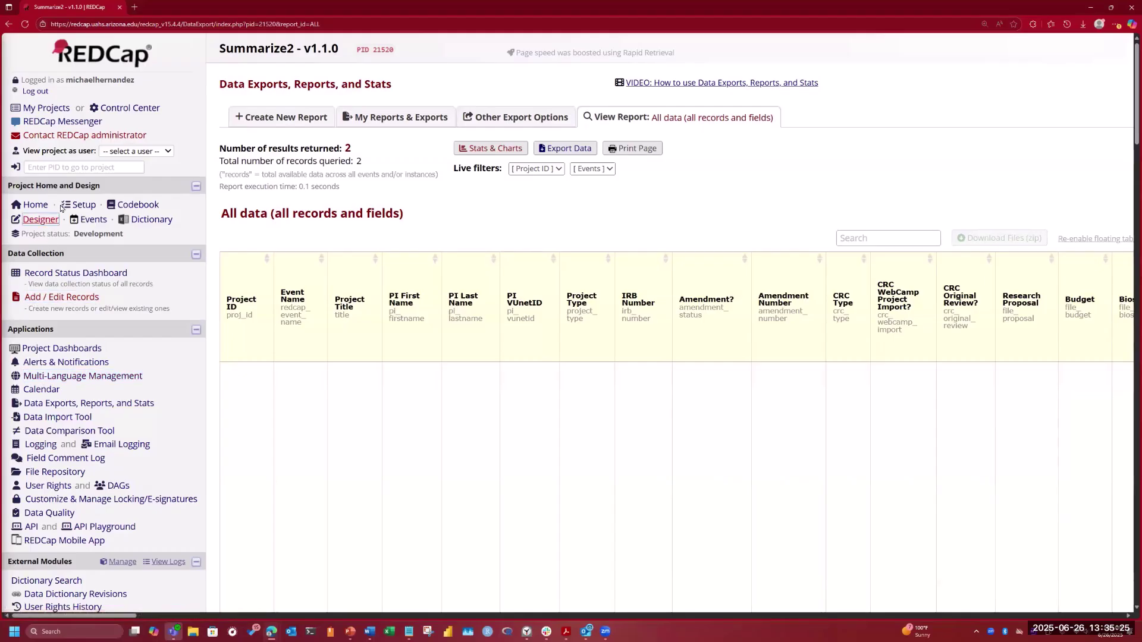
- Create a new record with Project ID 3
left_click(47, 299)
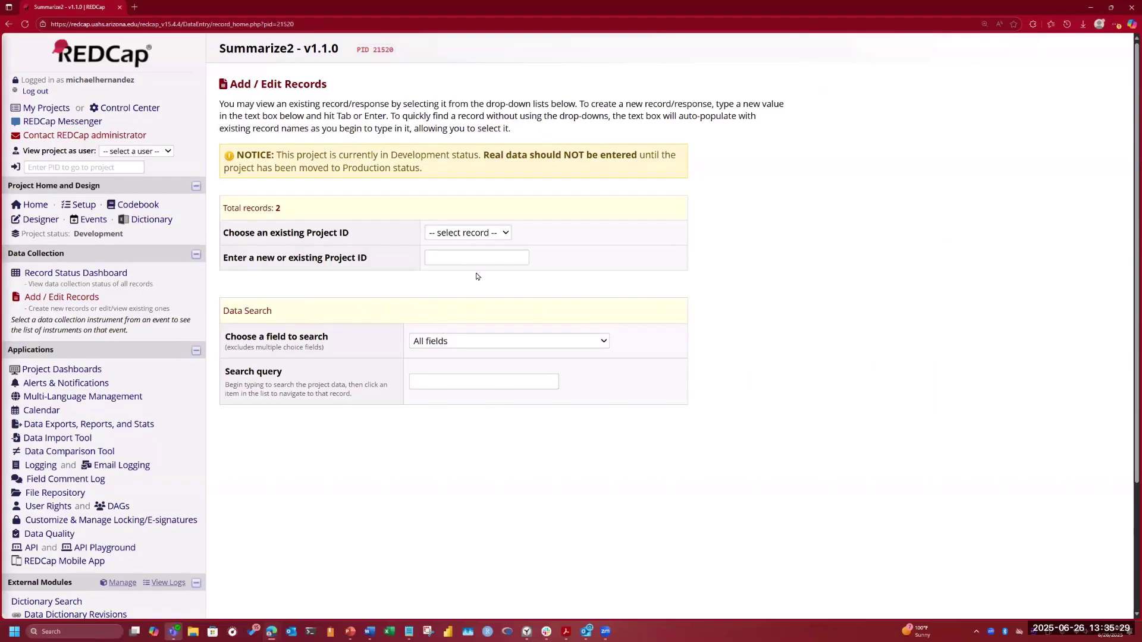
left_click(479, 259)
type("3")
key("Return")
- Auto-fill record 3's Project and Workflow forms with sample data and save each
left_click(389, 277)
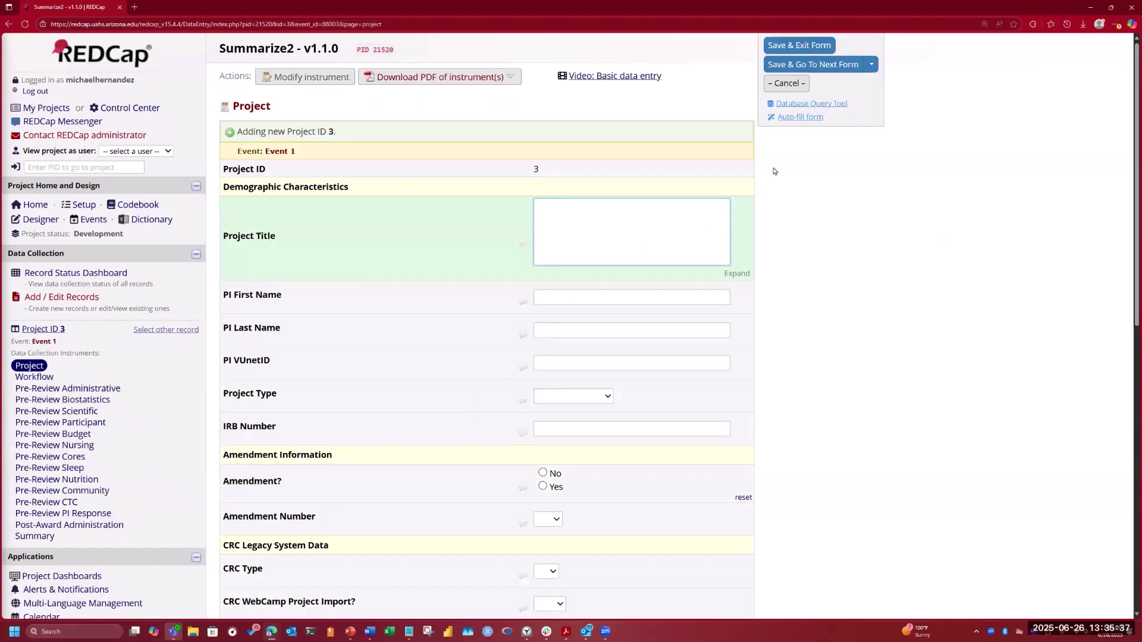
left_click(798, 117)
scroll(792, 314, "down", 15)
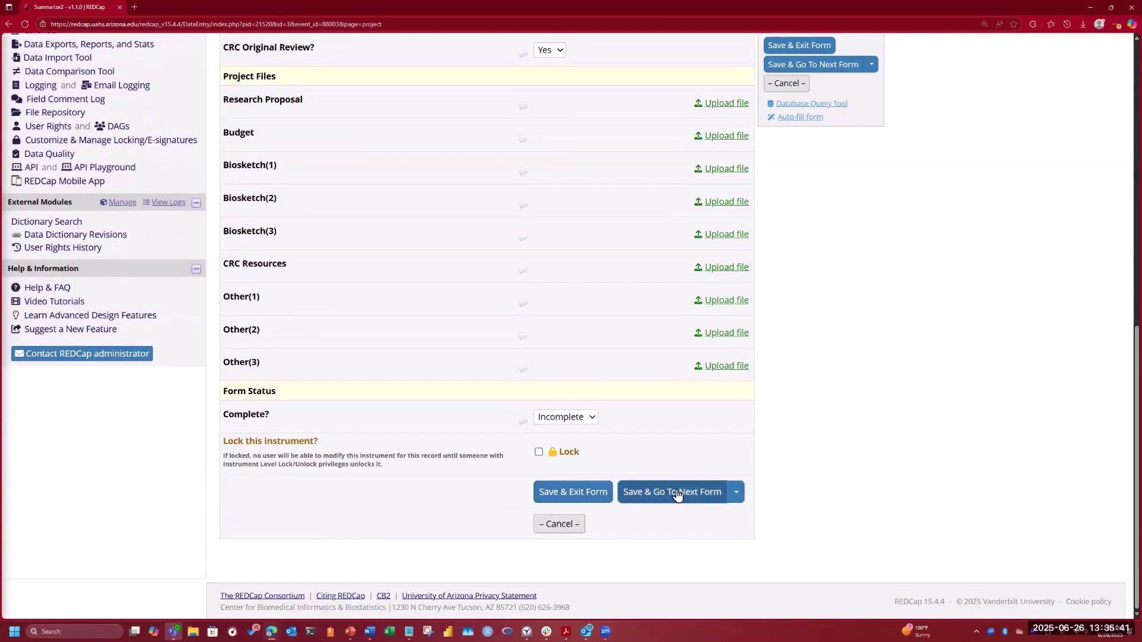
left_click(676, 493)
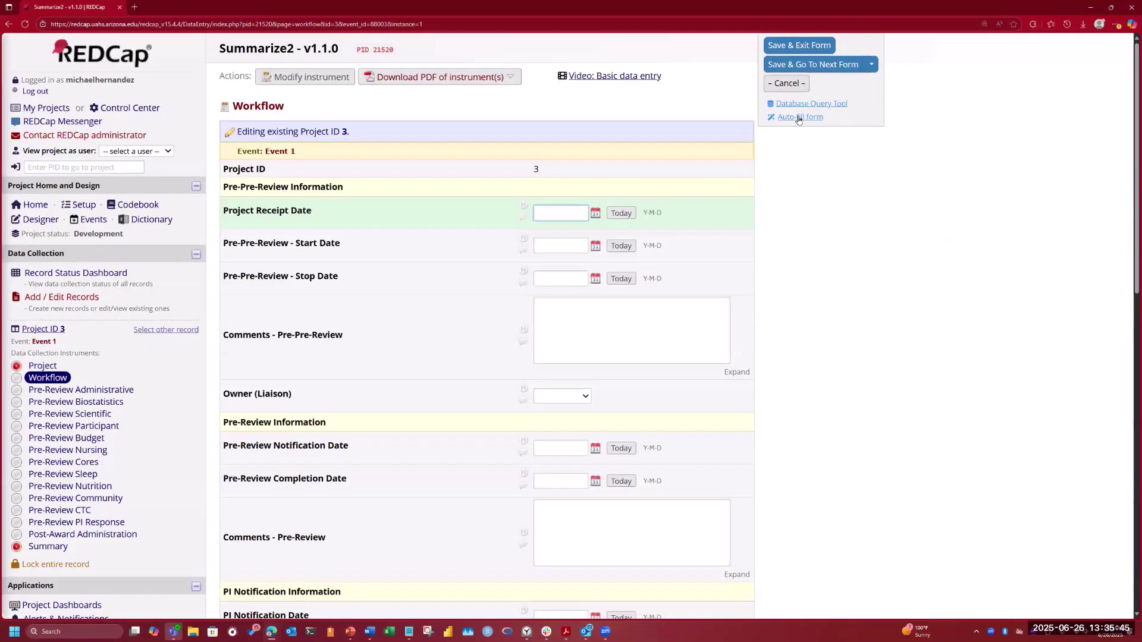
scroll(1058, 261, "down", 12)
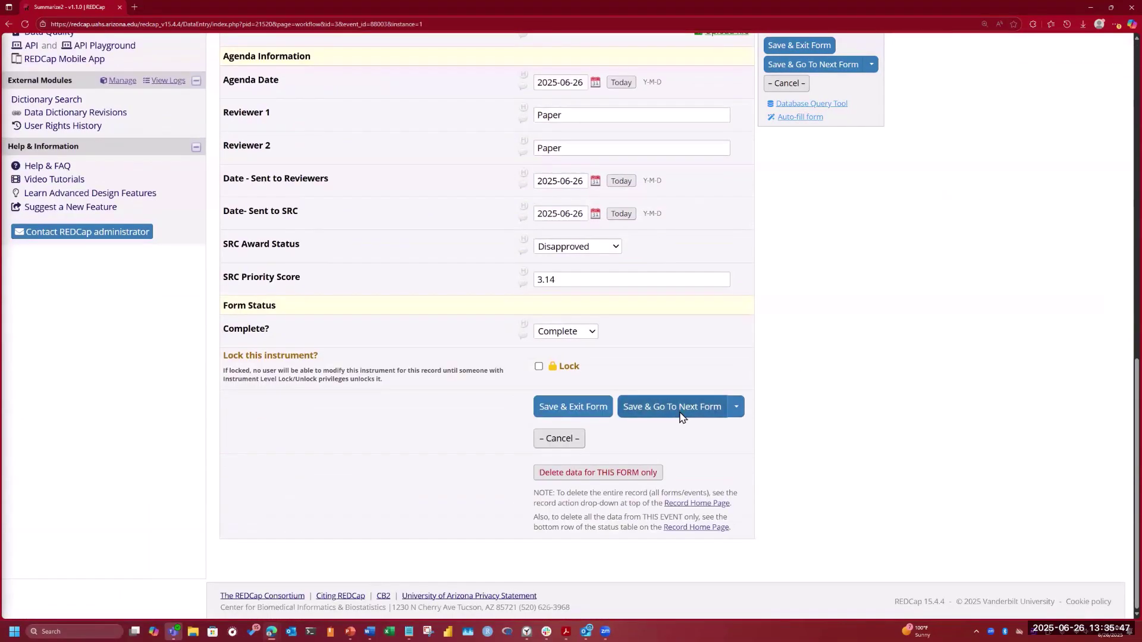
left_click(714, 408)
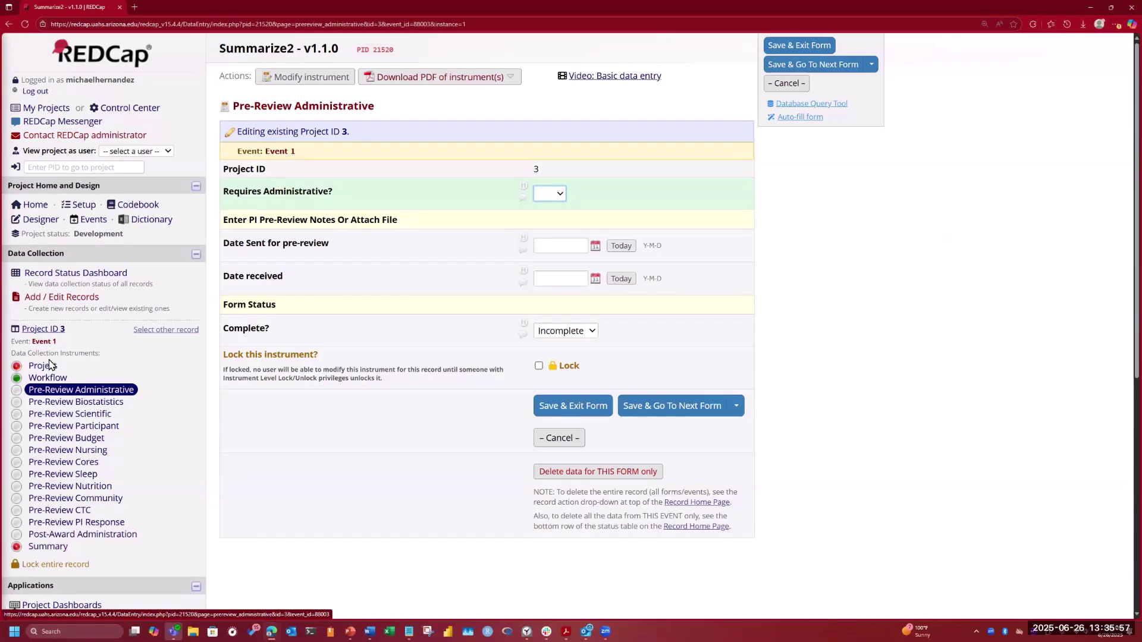
- Open record 3's Summary form, review the generated summary table, and save and exit the form
left_click(47, 546)
scroll(1122, 356, "down", 15)
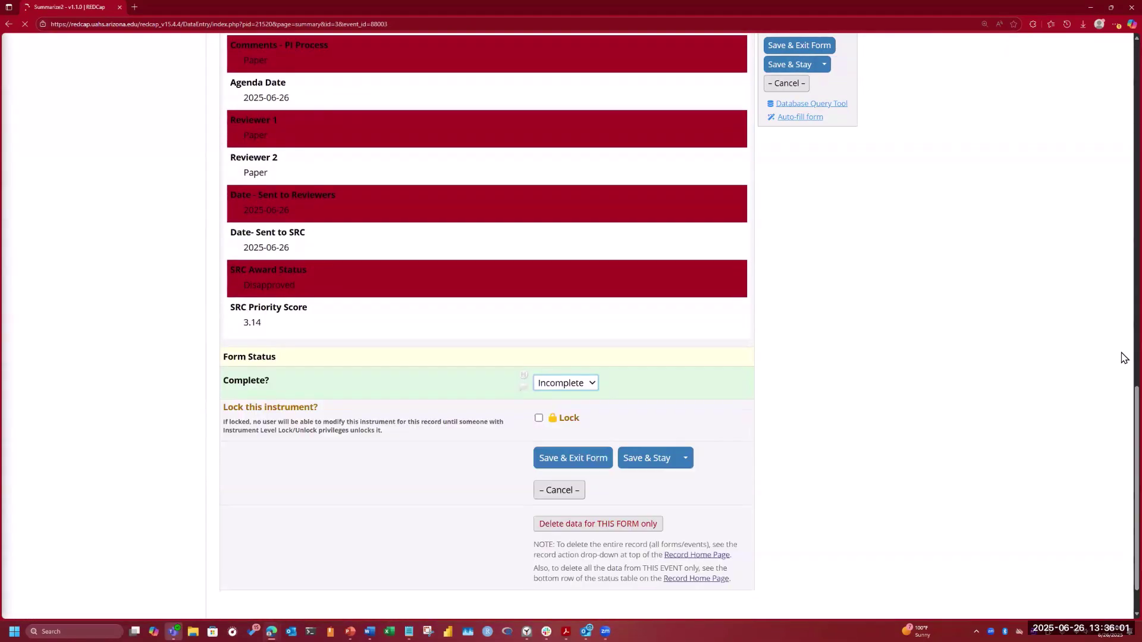
scroll(811, 139, "up", 4)
scroll(650, 365, "up", 15)
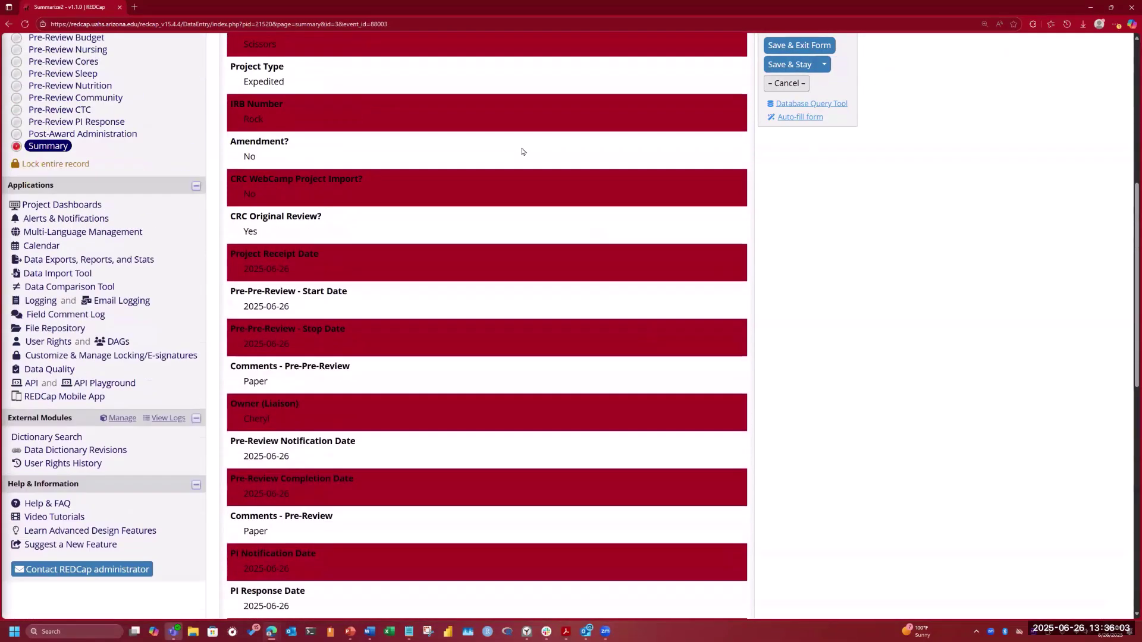
scroll(421, 299, "up", 2)
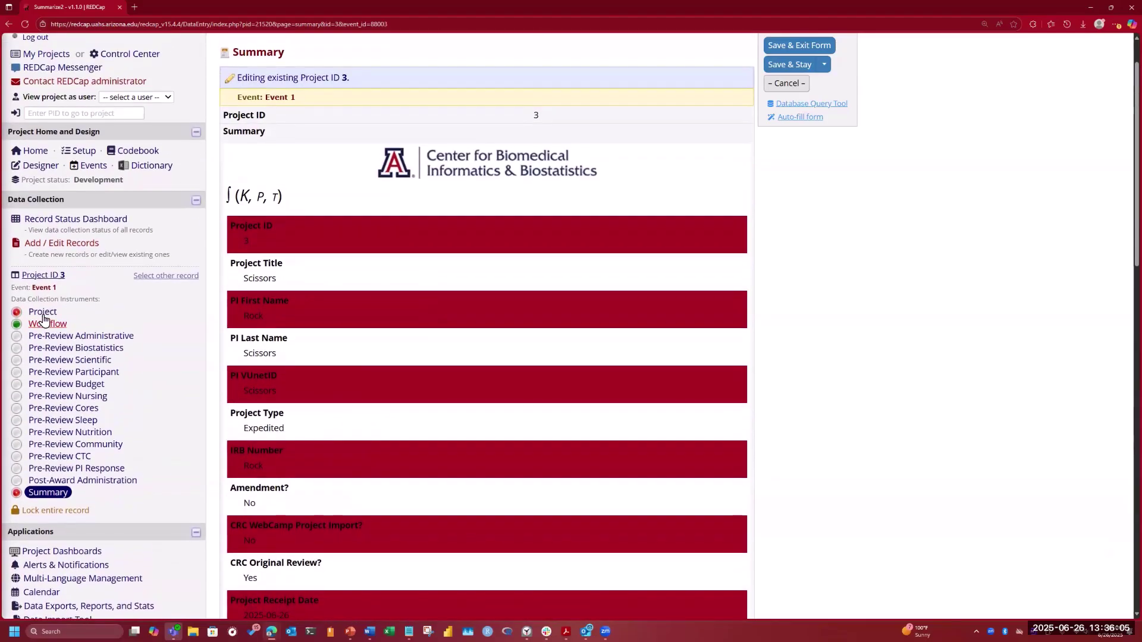
scroll(328, 364, "down", 1)
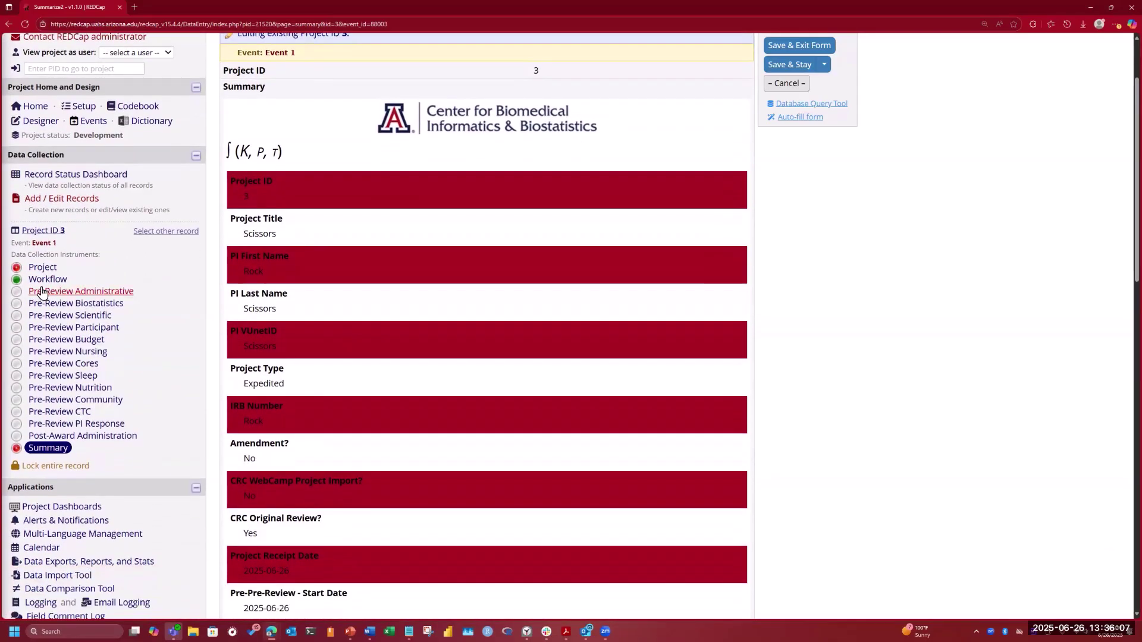
scroll(446, 357, "down", 16)
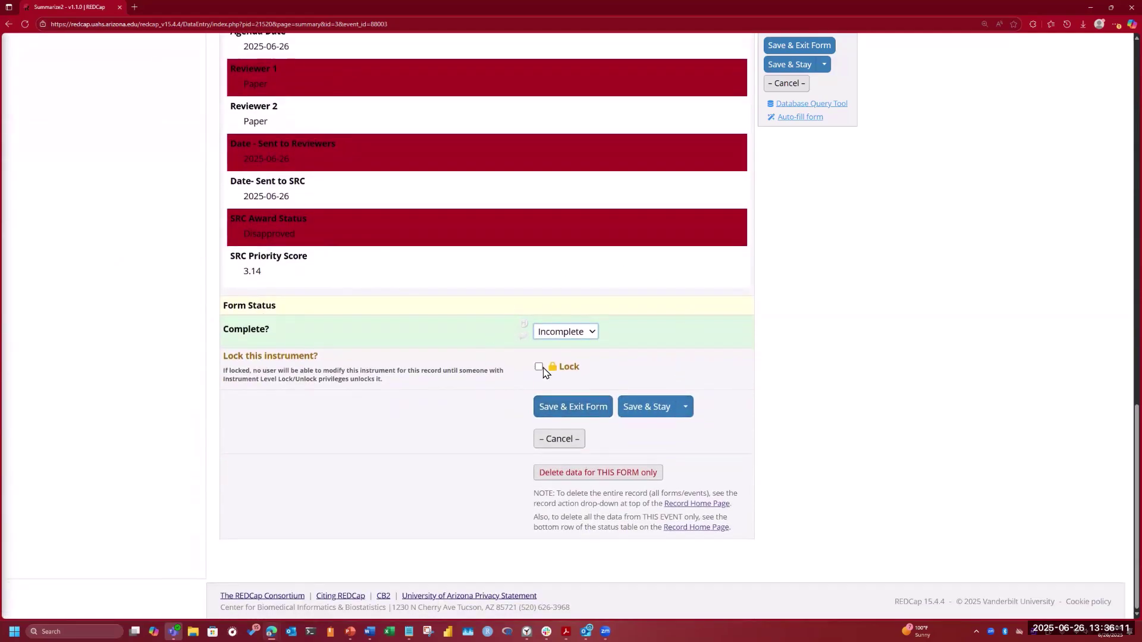
left_click(542, 409)
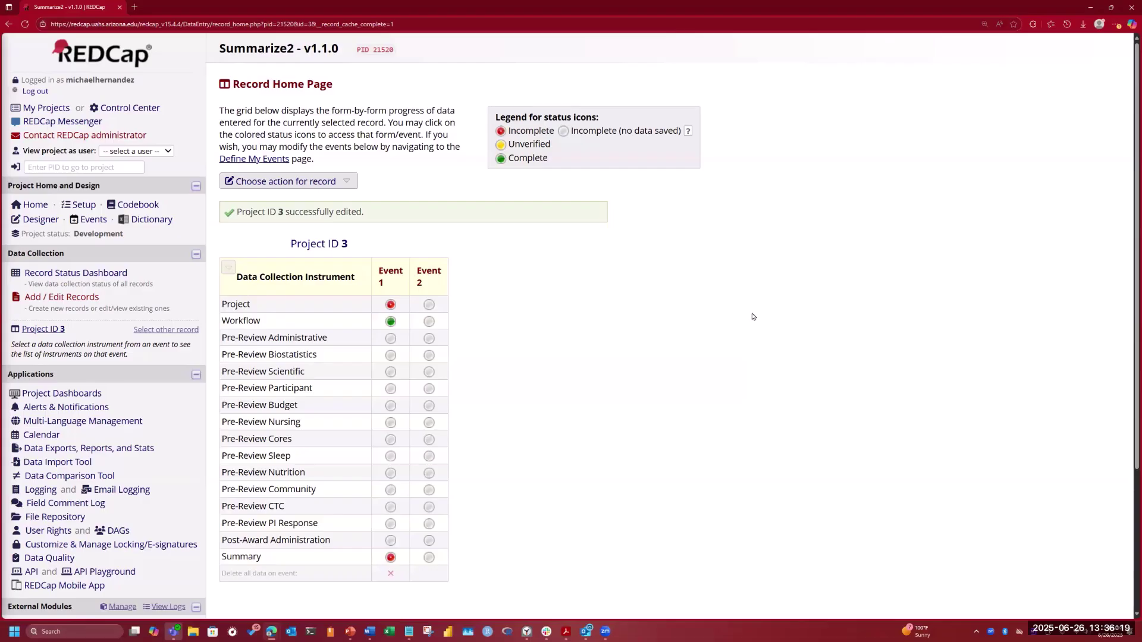
left_click(39, 220)
- Bring the Outlook window onto this monitor and maximize it over REDCap
left_click(586, 632)
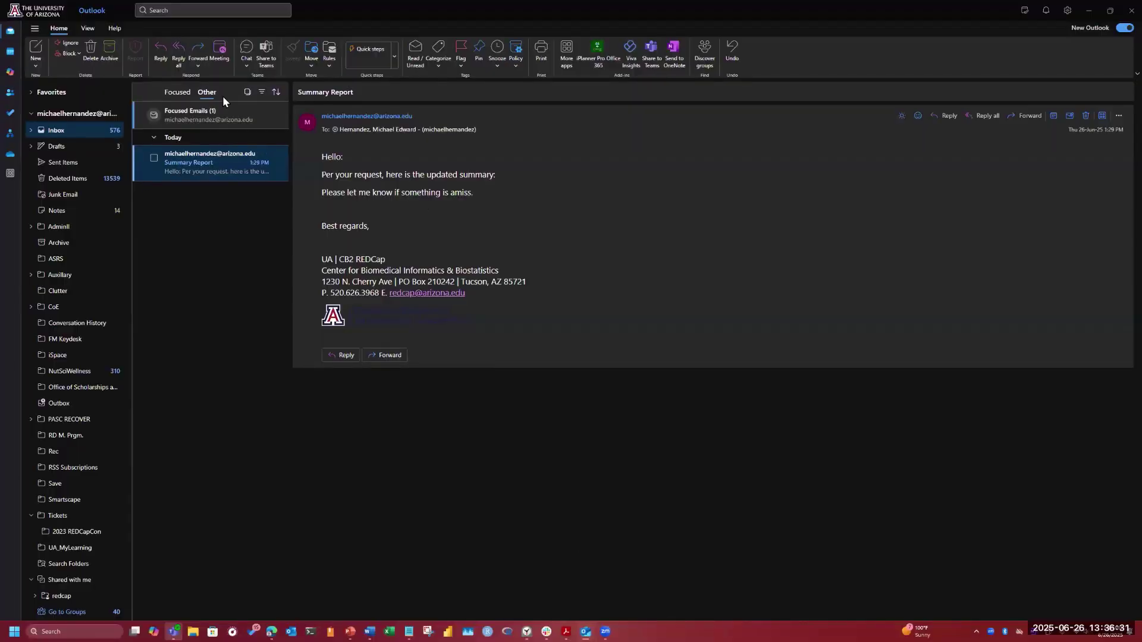
left_click_drag(479, 9, 479, 0)
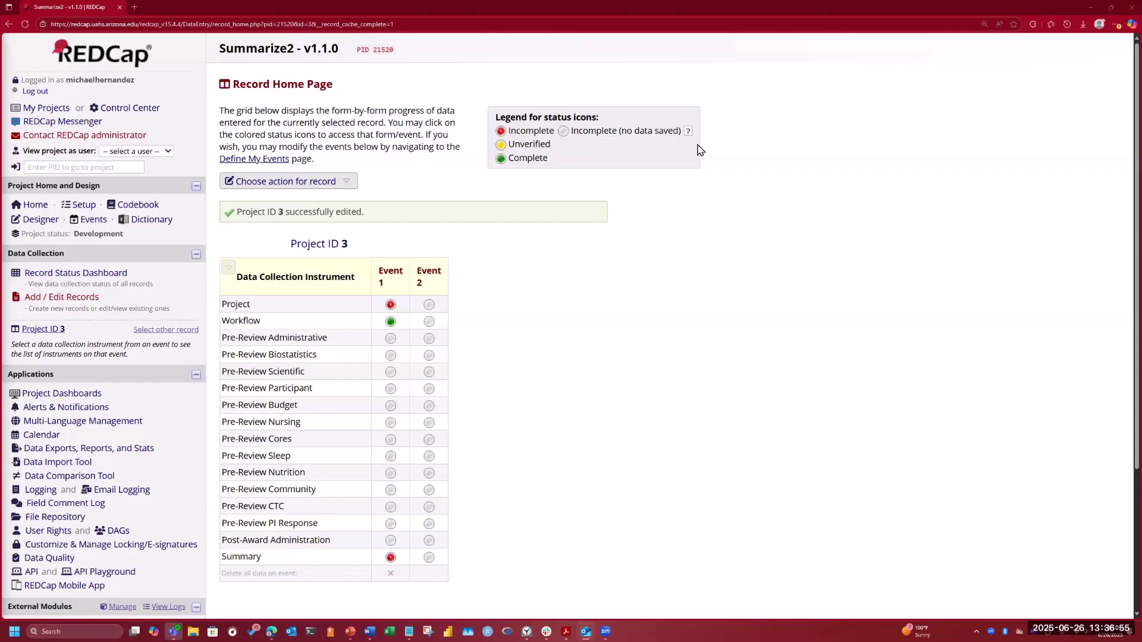
left_click_drag(697, 145, 714, 119)
left_click(991, 121)
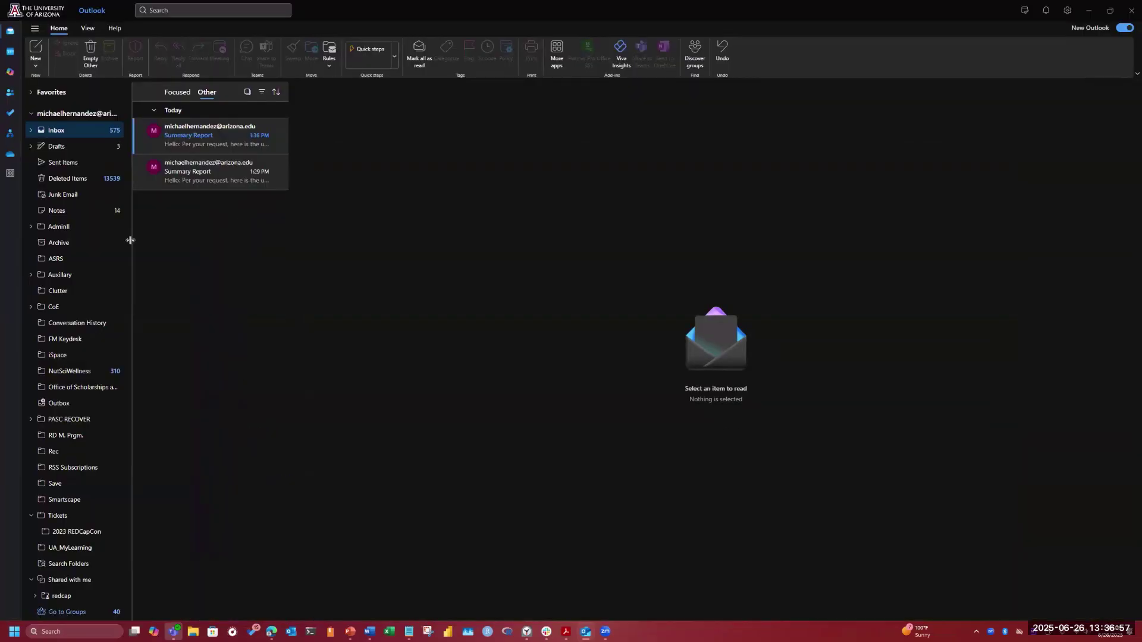
- Open the 1:36 PM Summary Report email and read through its Project ID 3 summary table
left_click(195, 142)
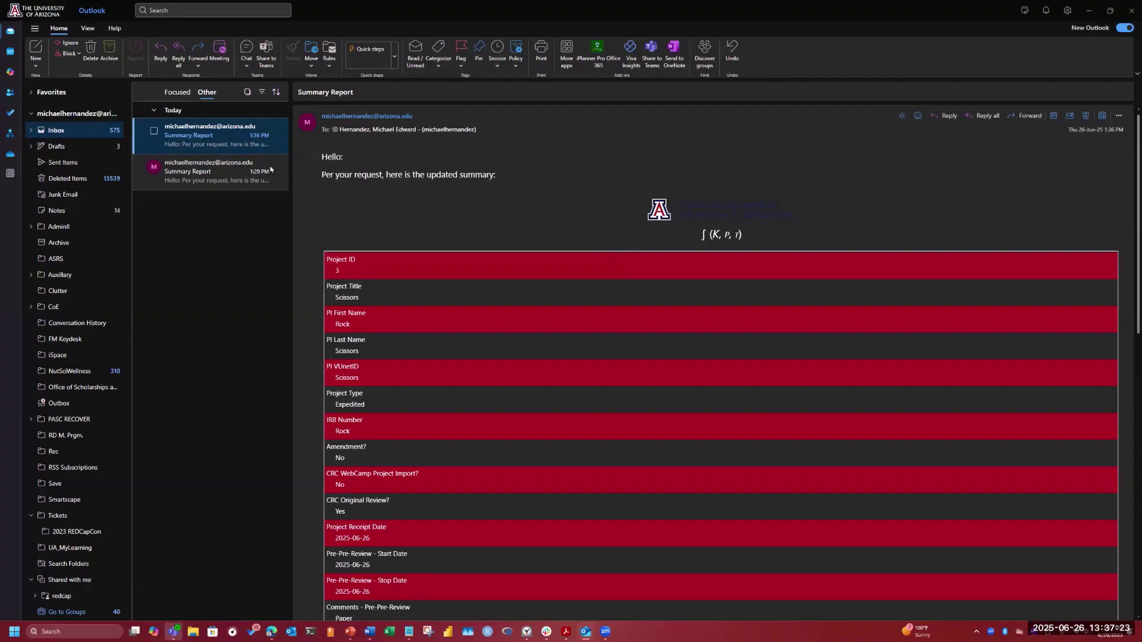
scroll(565, 244, "down", 15)
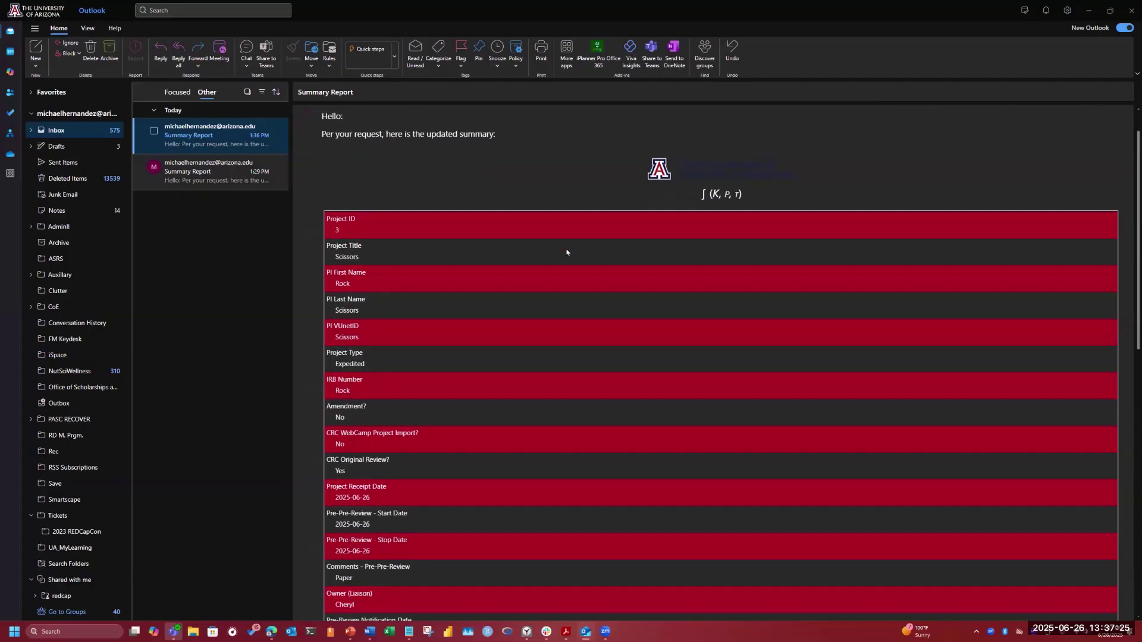
scroll(565, 256, "up", 5)
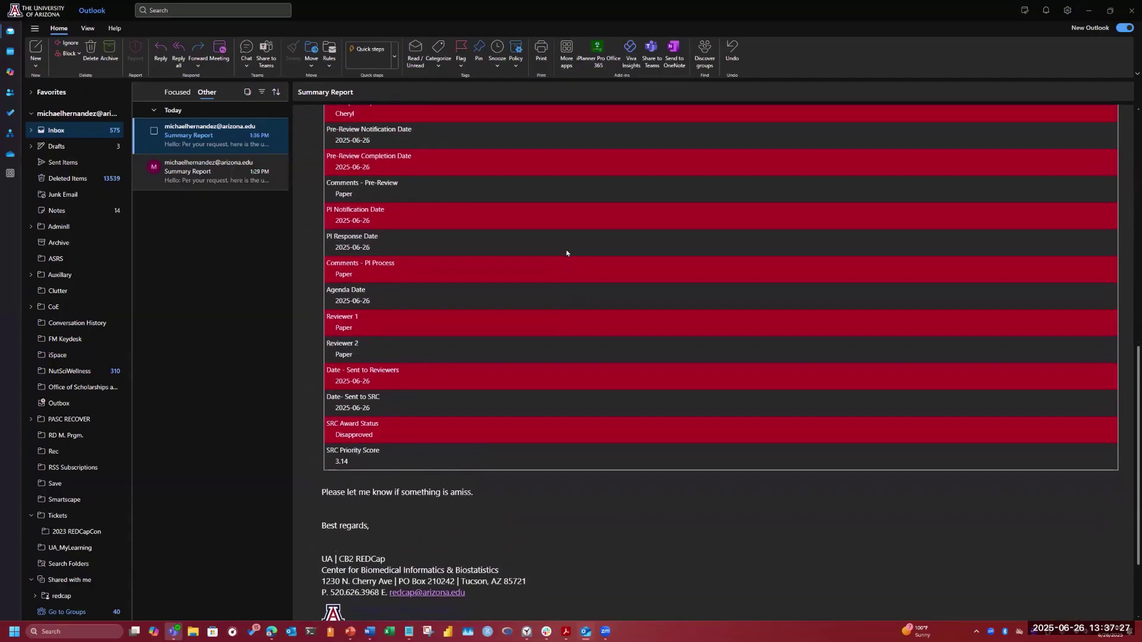
scroll(556, 268, "up", 1)
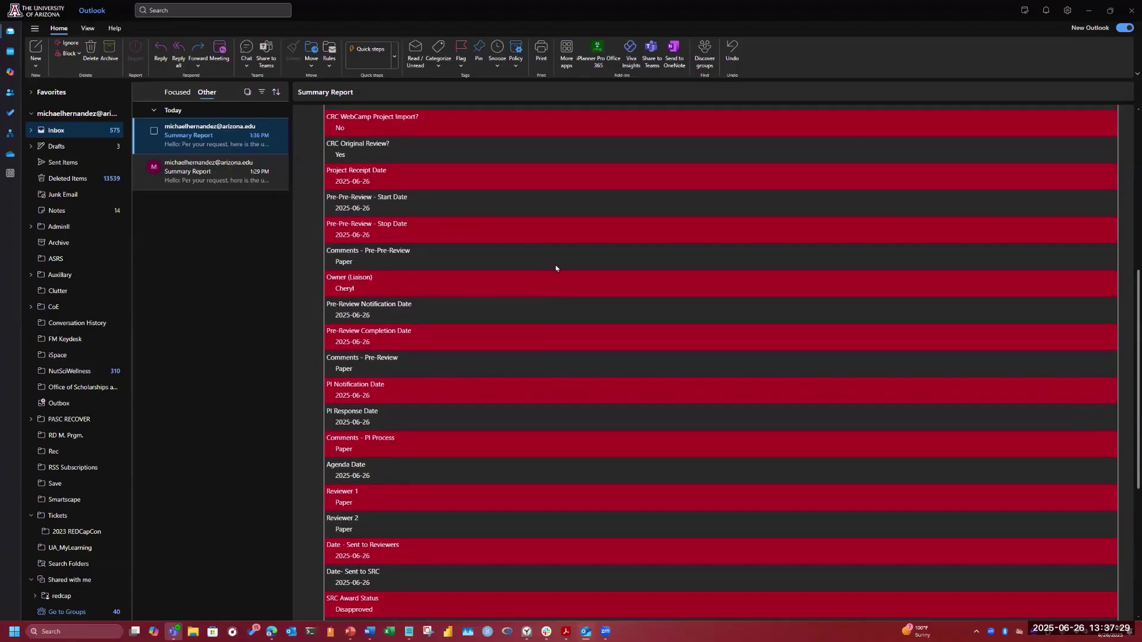
scroll(641, 383, "down", 4)
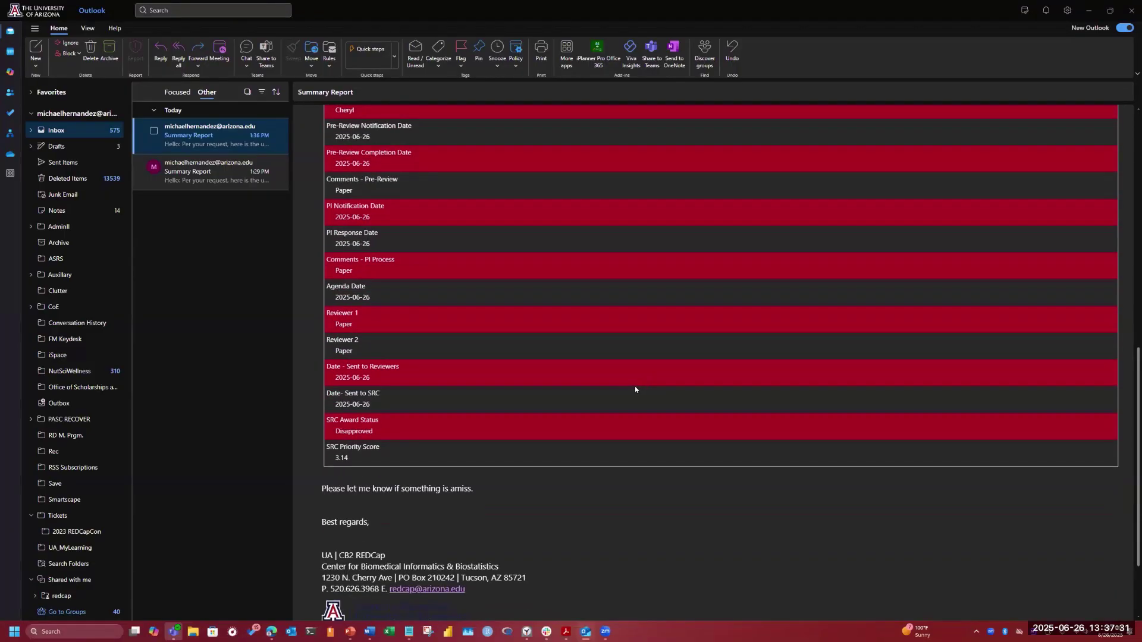
scroll(632, 393, "up", 3)
scroll(632, 393, "down", 5)
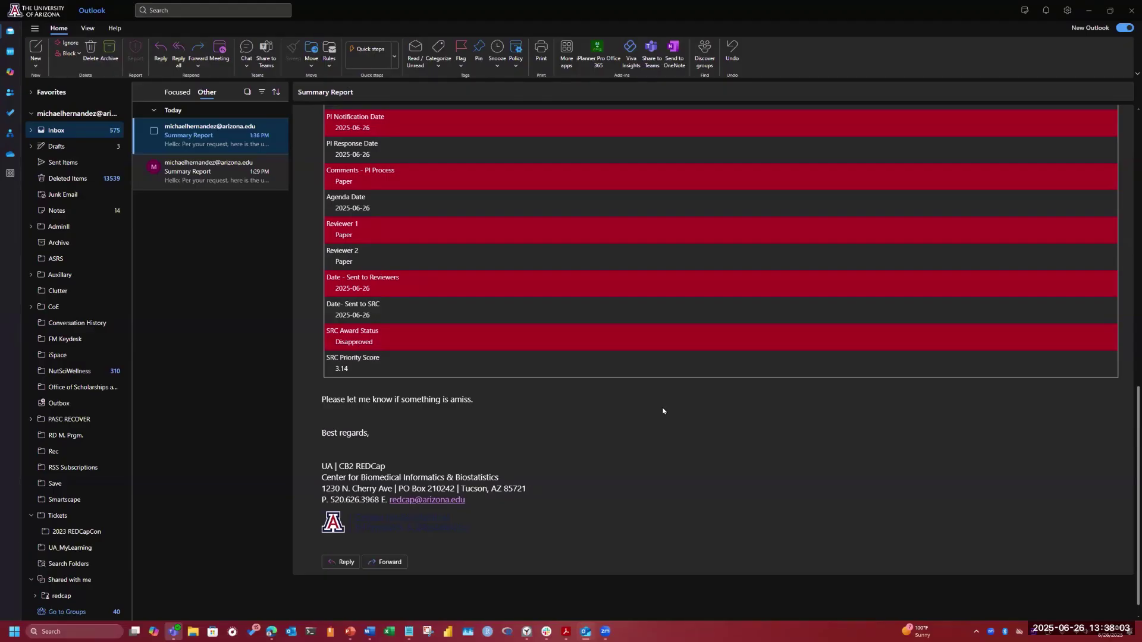
scroll(663, 411, "up", 1)
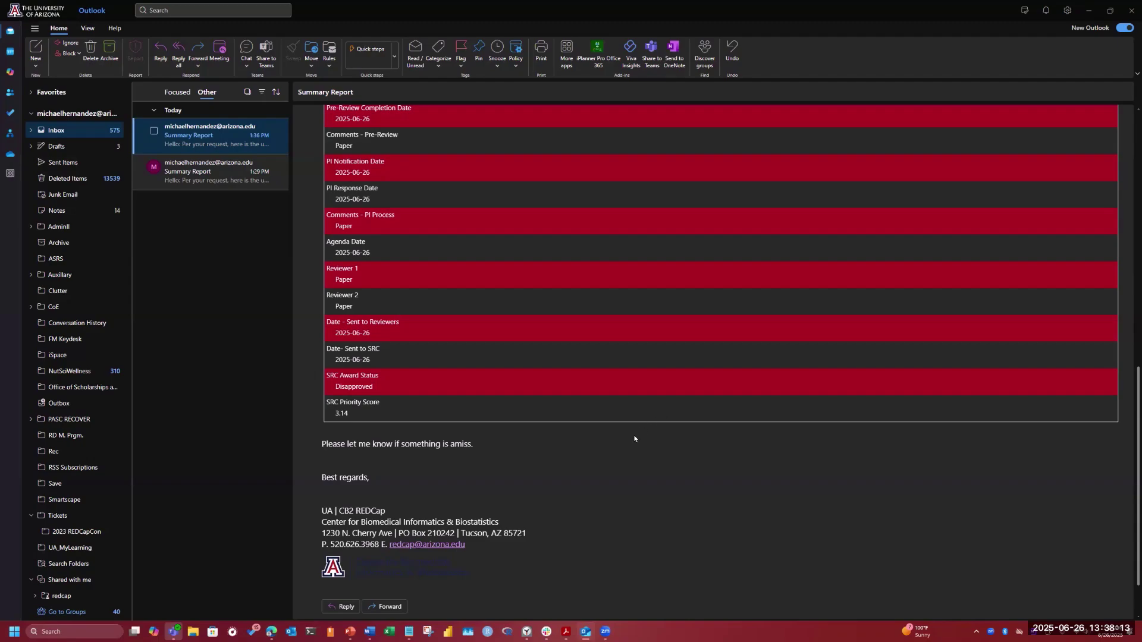
scroll(634, 438, "up", 15)
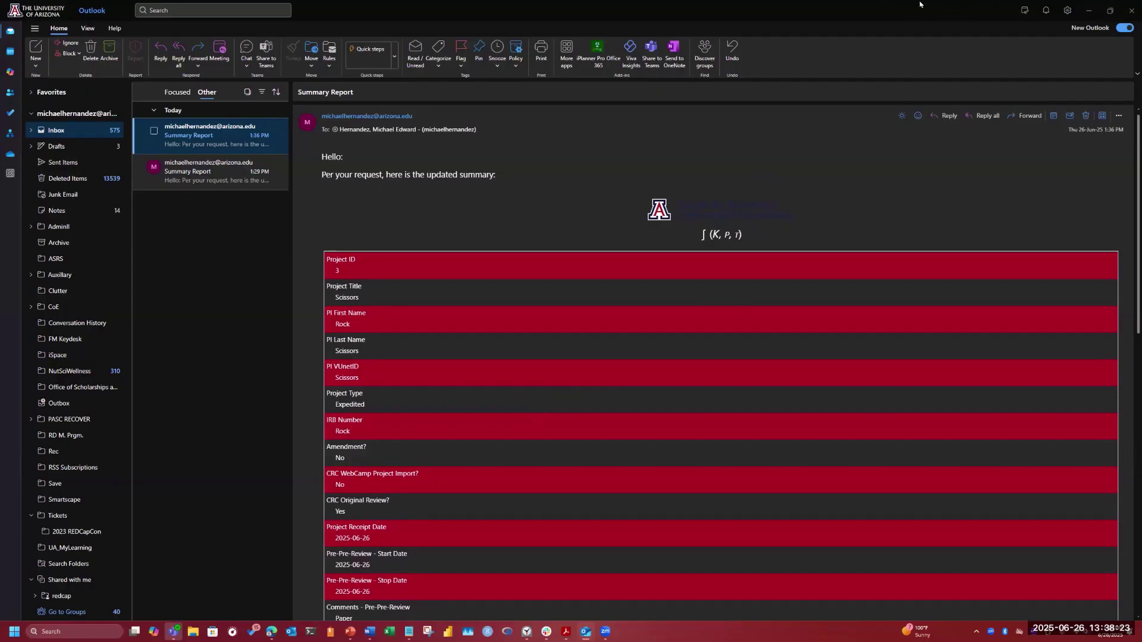
- Switch back to REDCap and open the External Modules manager
key("alt+Tab")
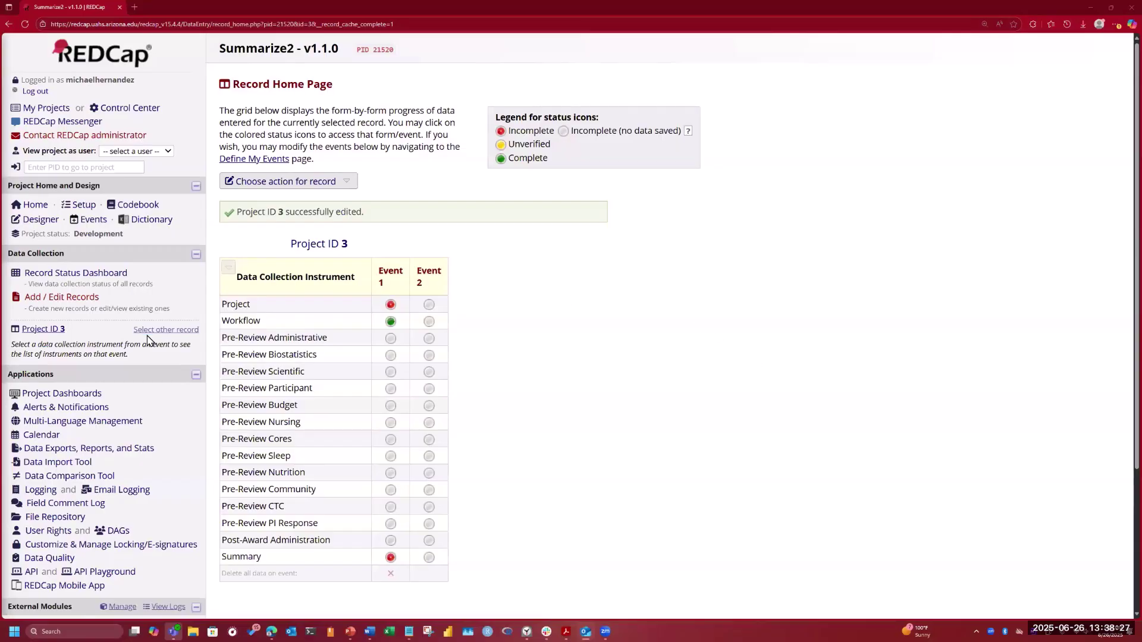
scroll(147, 339, "down", 3)
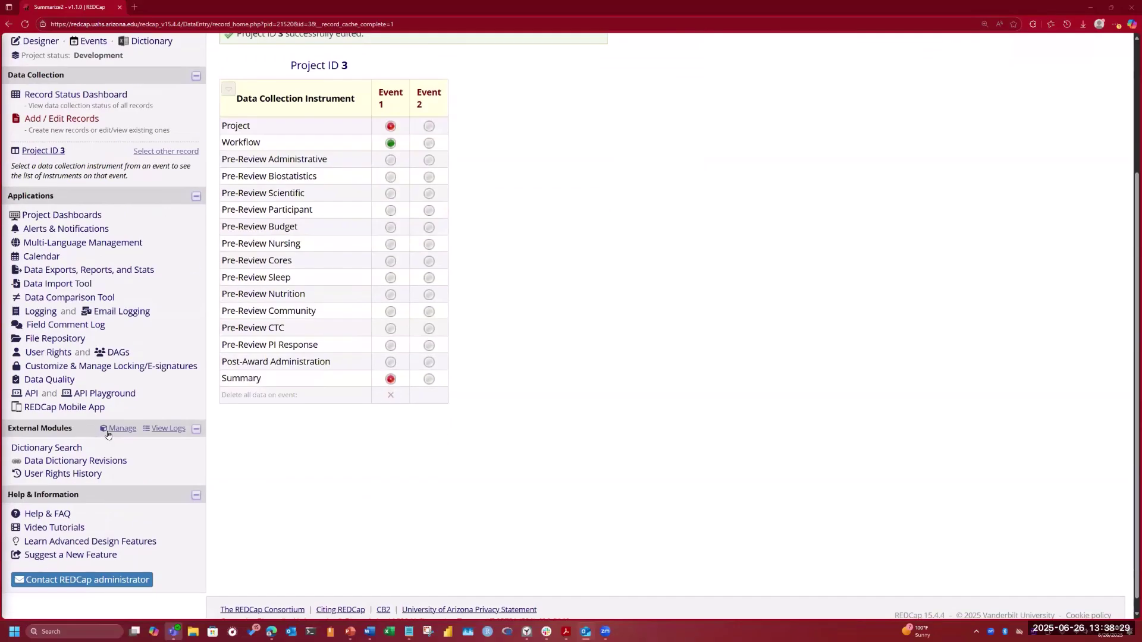
left_click(122, 428)
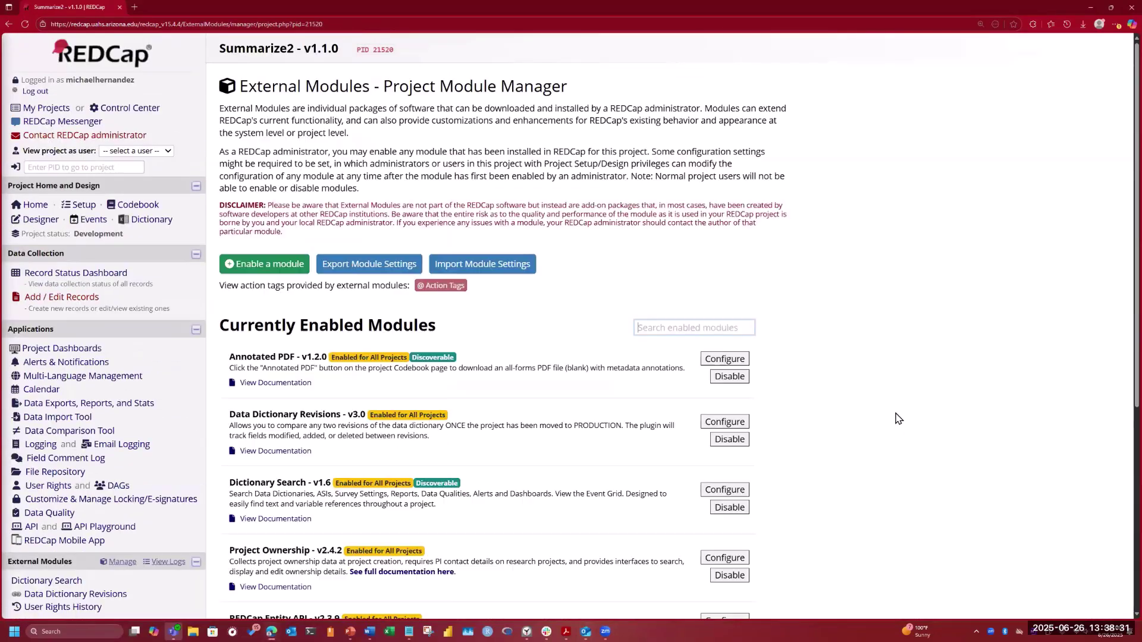
scroll(856, 431, "down", 5)
- Enable Force Refresh in the Summarize module's settings and save them
left_click(725, 426)
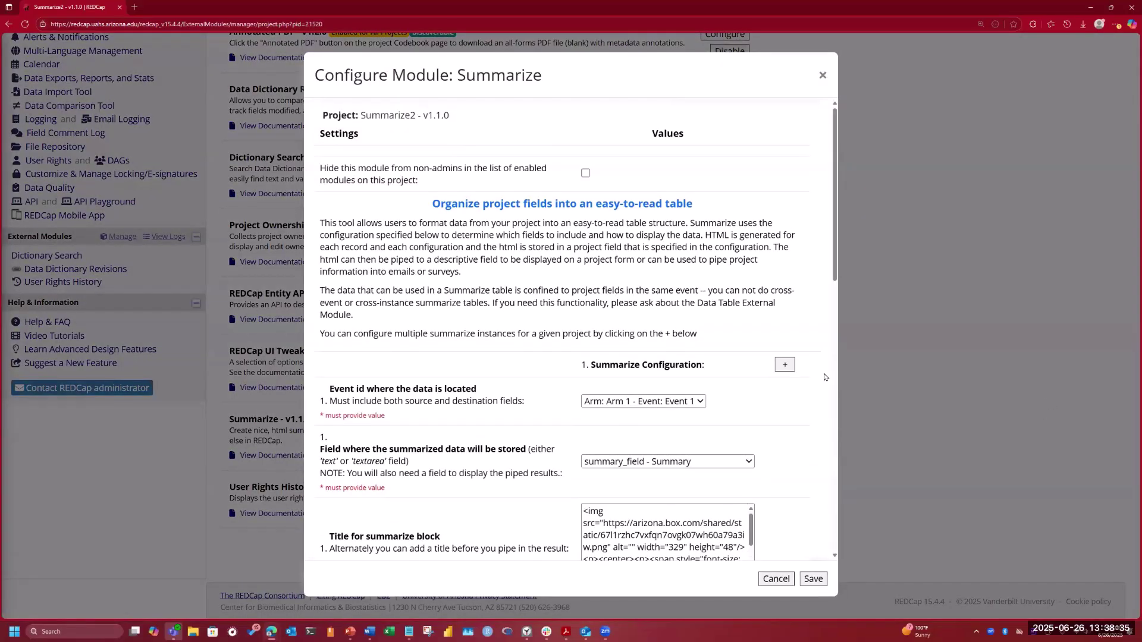
left_click_drag(834, 202, 836, 477)
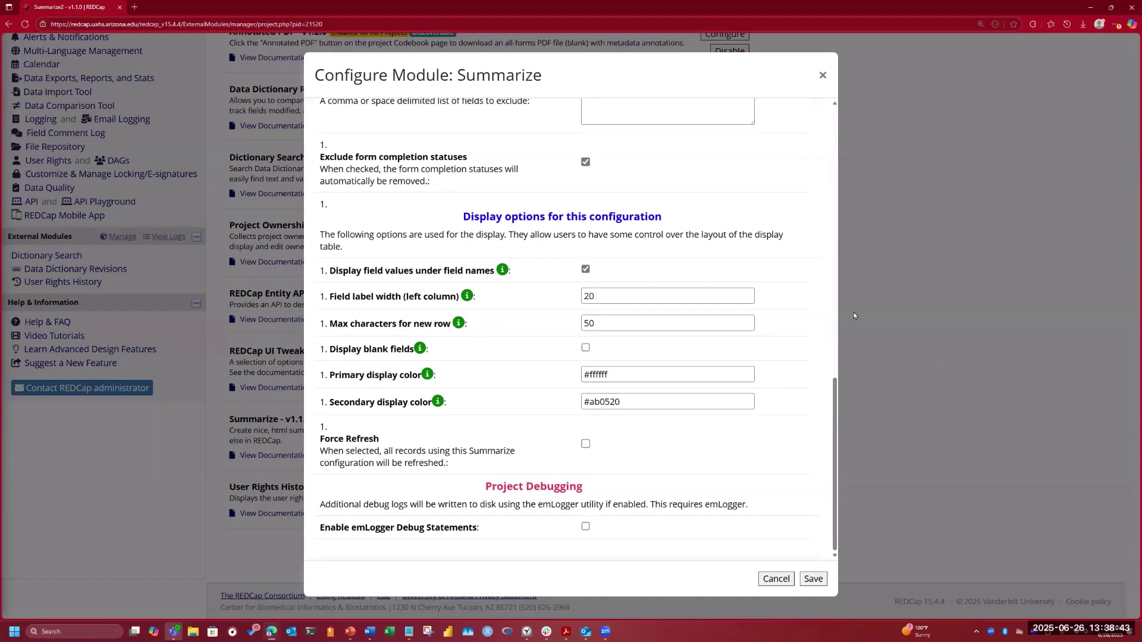
scroll(783, 280, "up", 7)
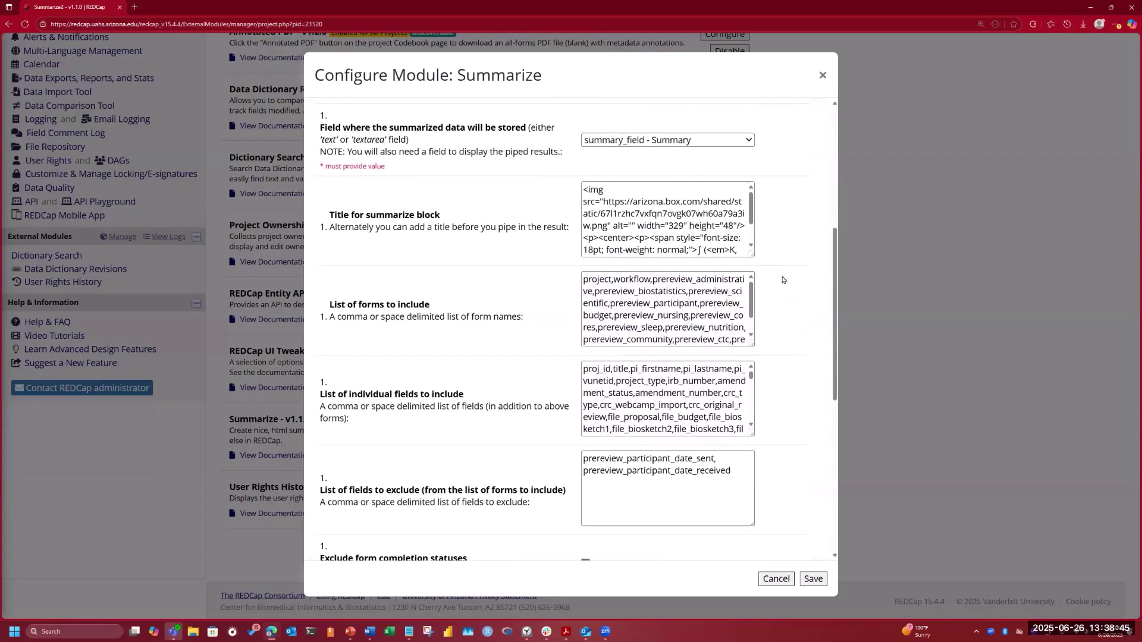
scroll(782, 280, "up", 1)
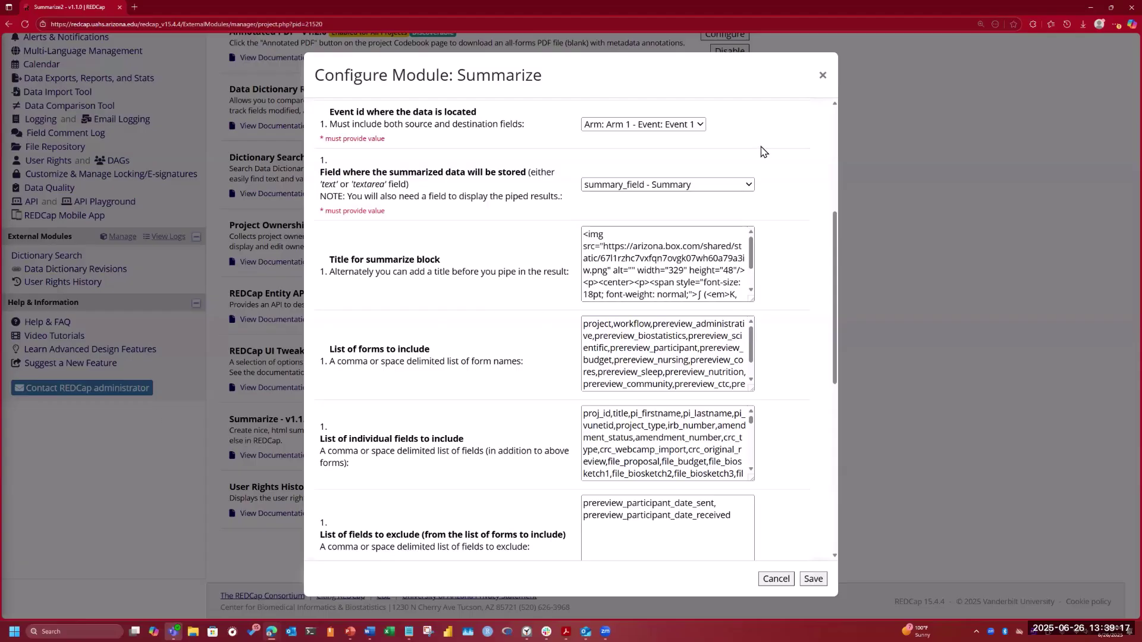
scroll(711, 288, "down", 8)
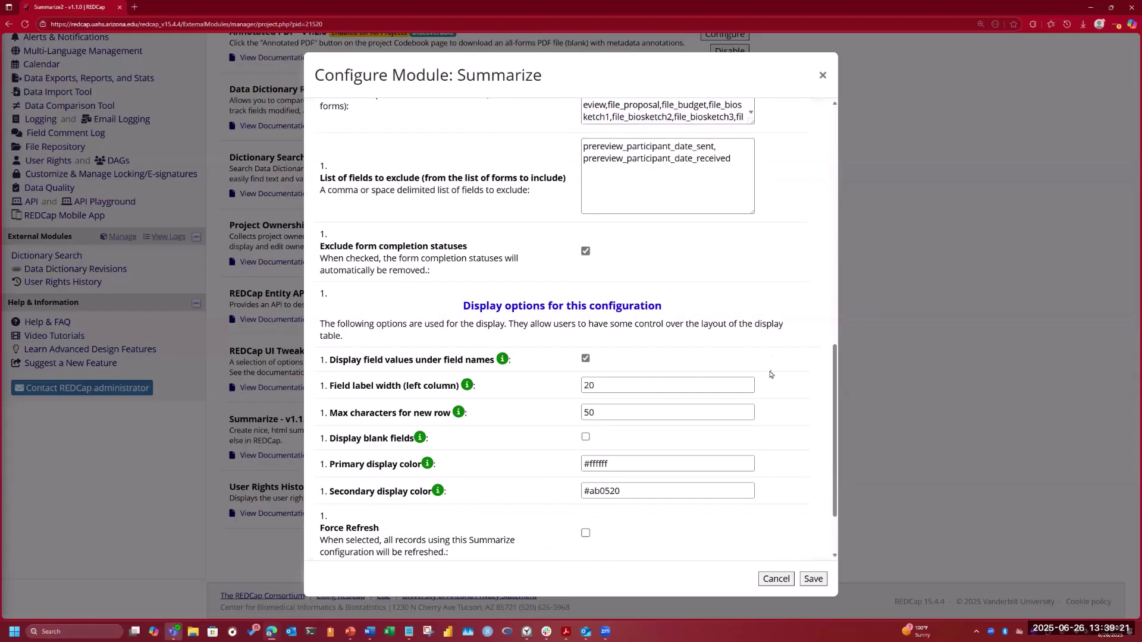
scroll(765, 386, "down", 2)
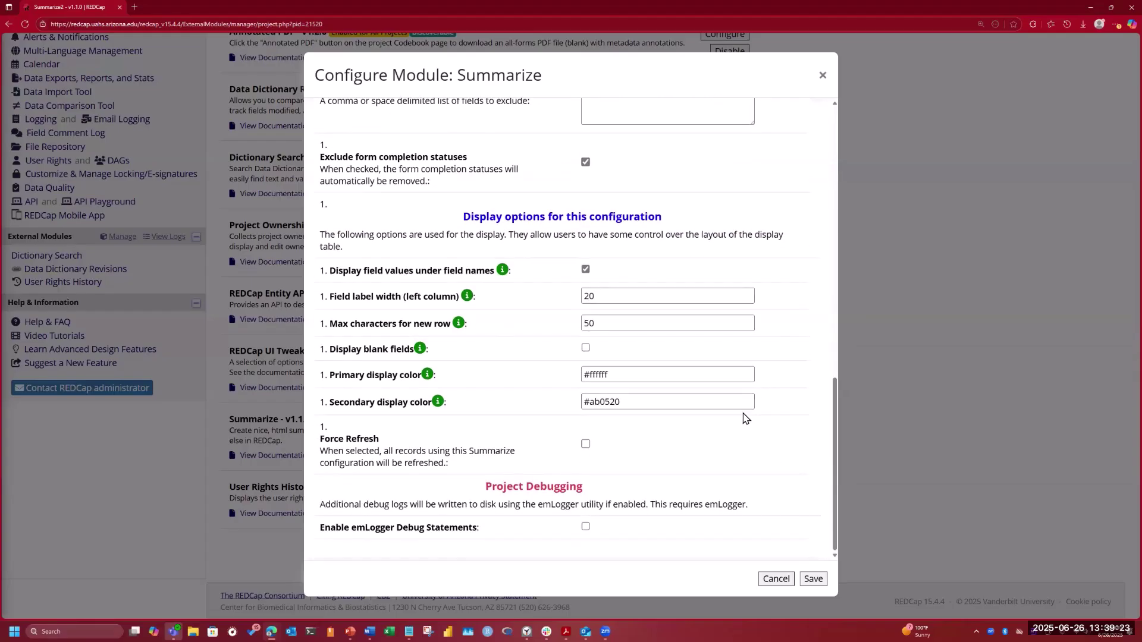
left_click(586, 446)
left_click(809, 580)
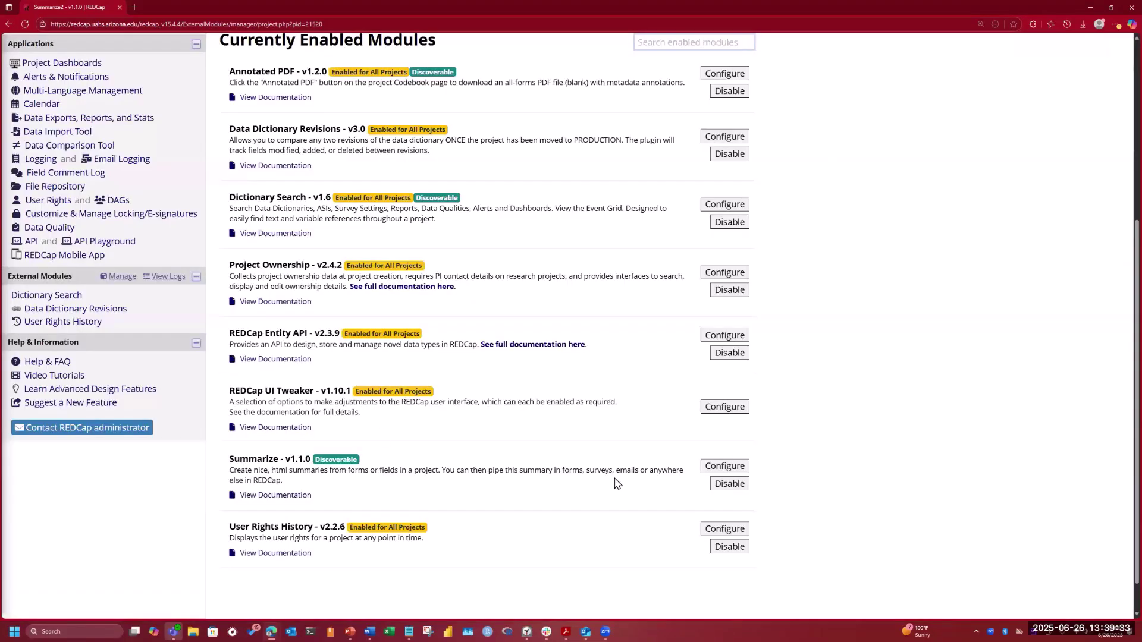
- Add a second Summarize configuration with event 'Arm 1 - Event 2', checking the module README
left_click(723, 466)
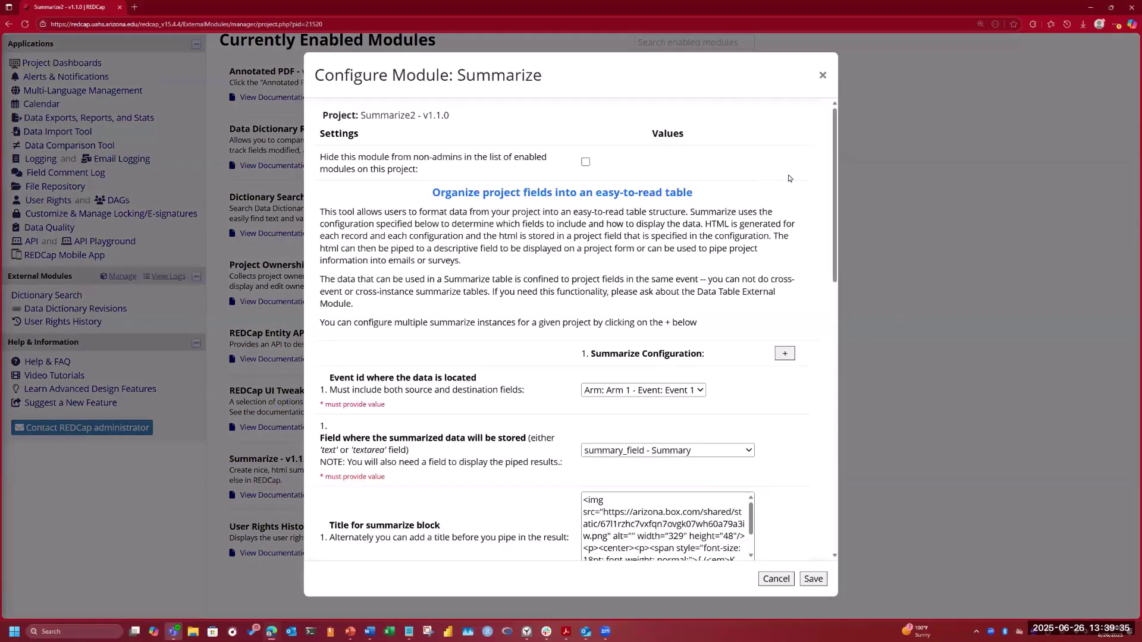
left_click_drag(835, 130, 819, 485)
scroll(772, 297, "up", 4)
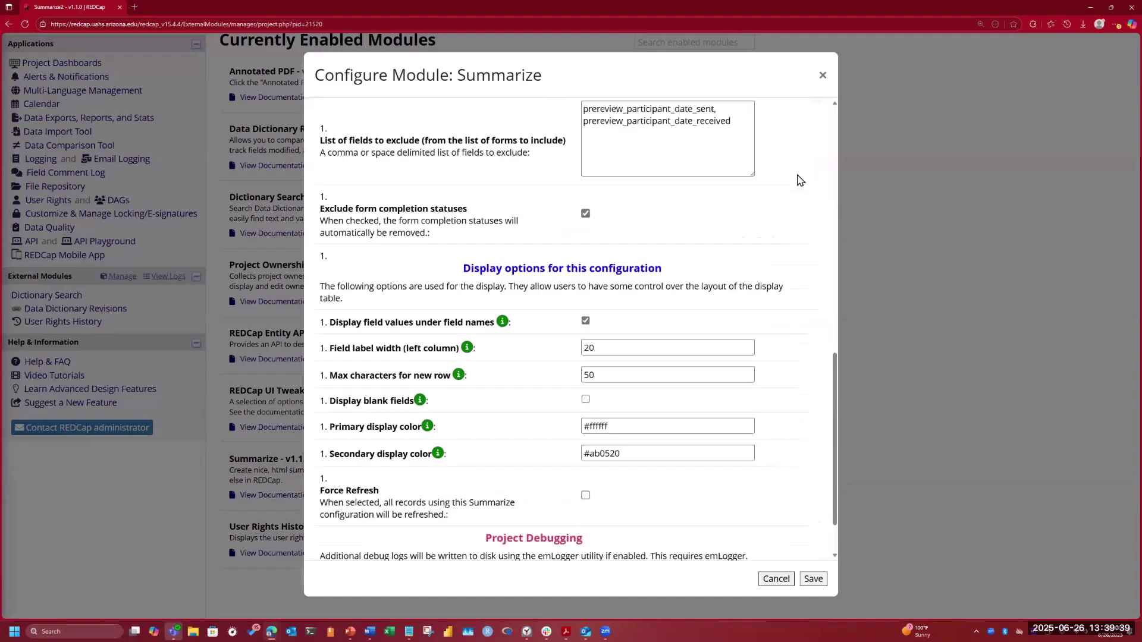
scroll(803, 140, "up", 5)
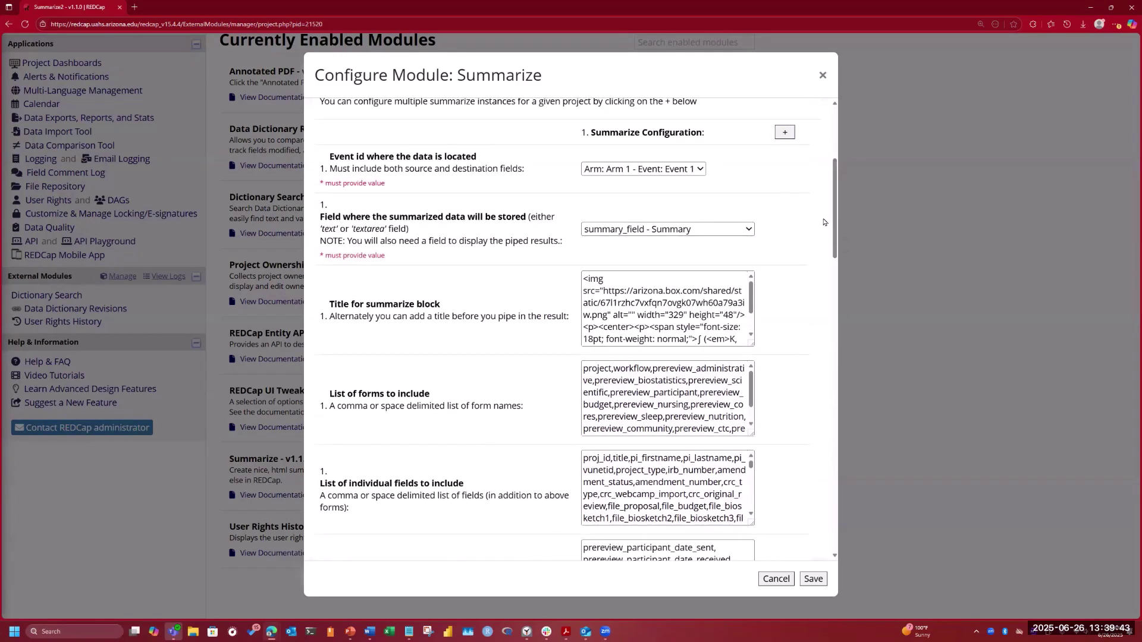
left_click(784, 133)
scroll(707, 318, "down", 12)
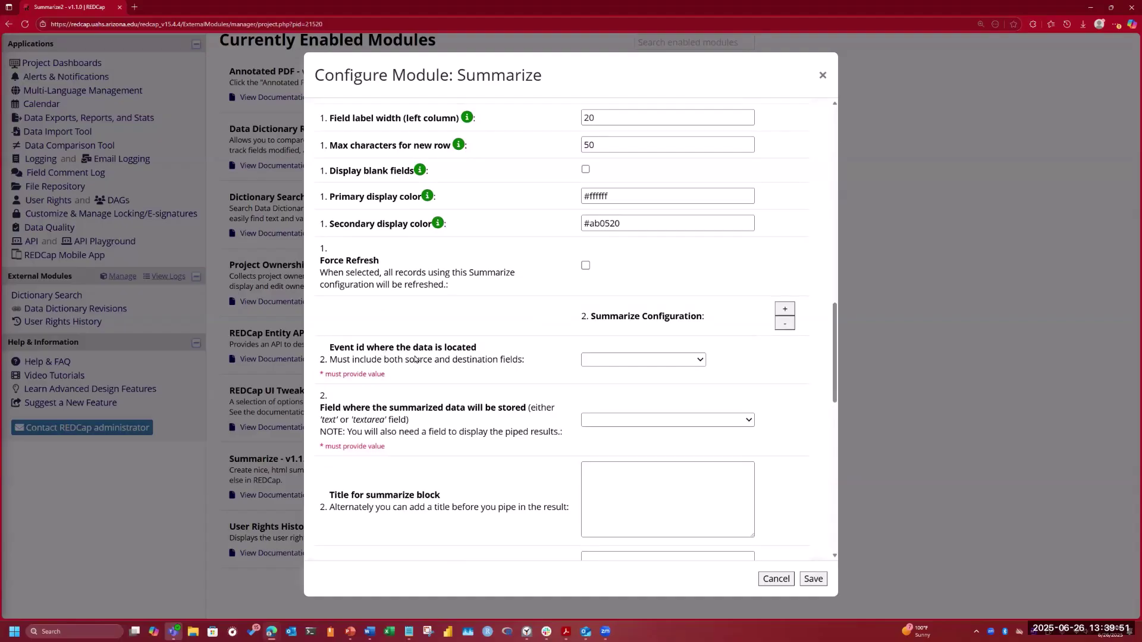
left_click(701, 360)
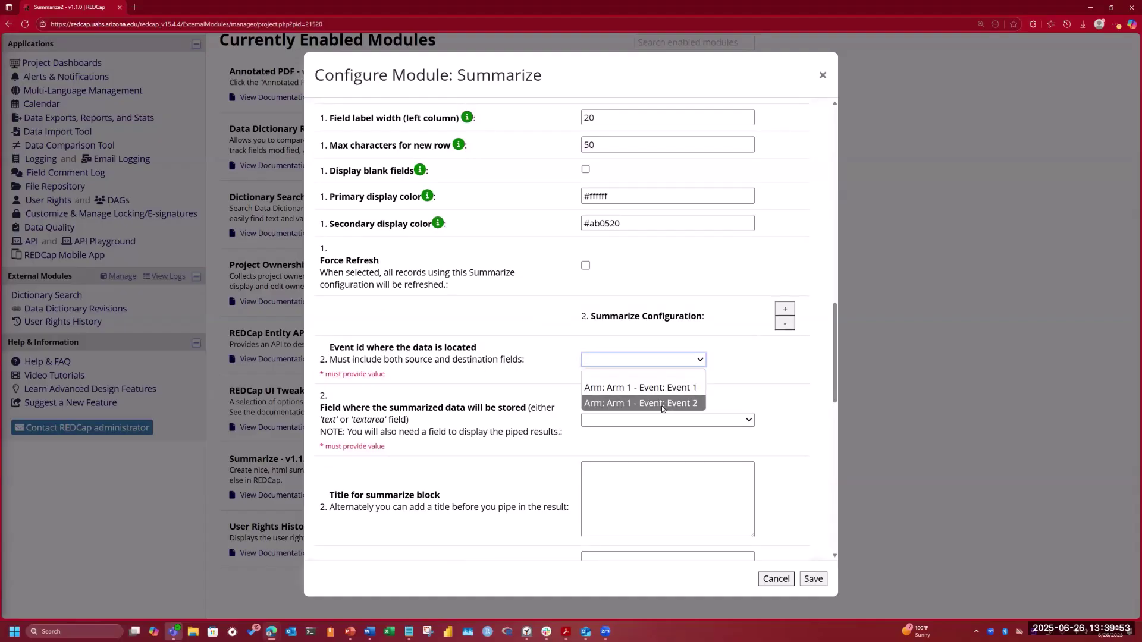
left_click(662, 404)
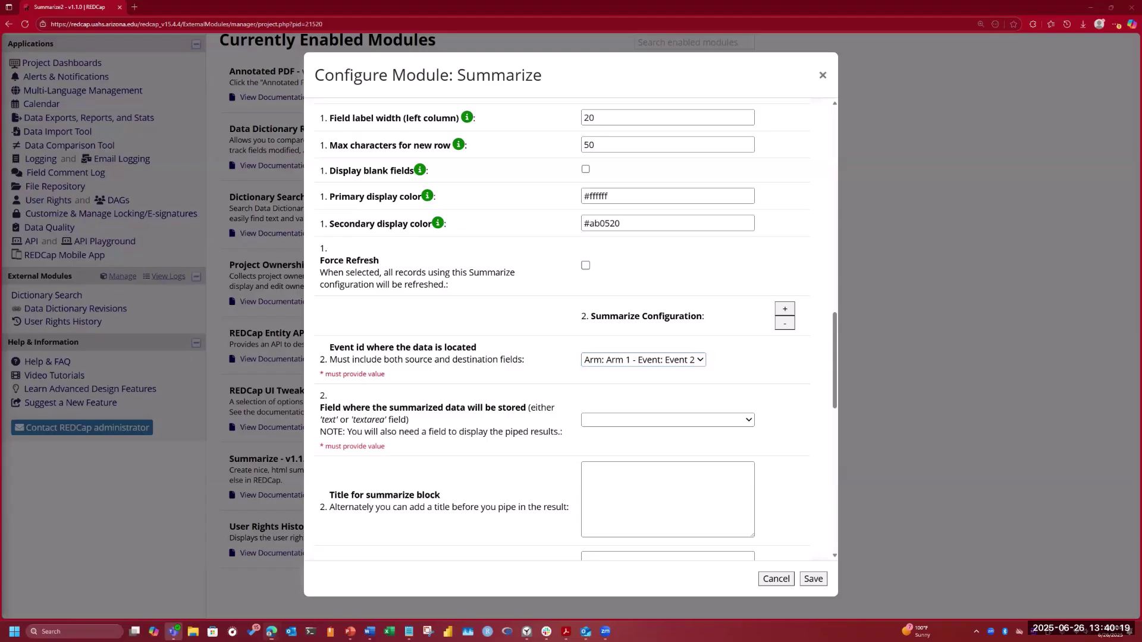
key("alt+Tab")
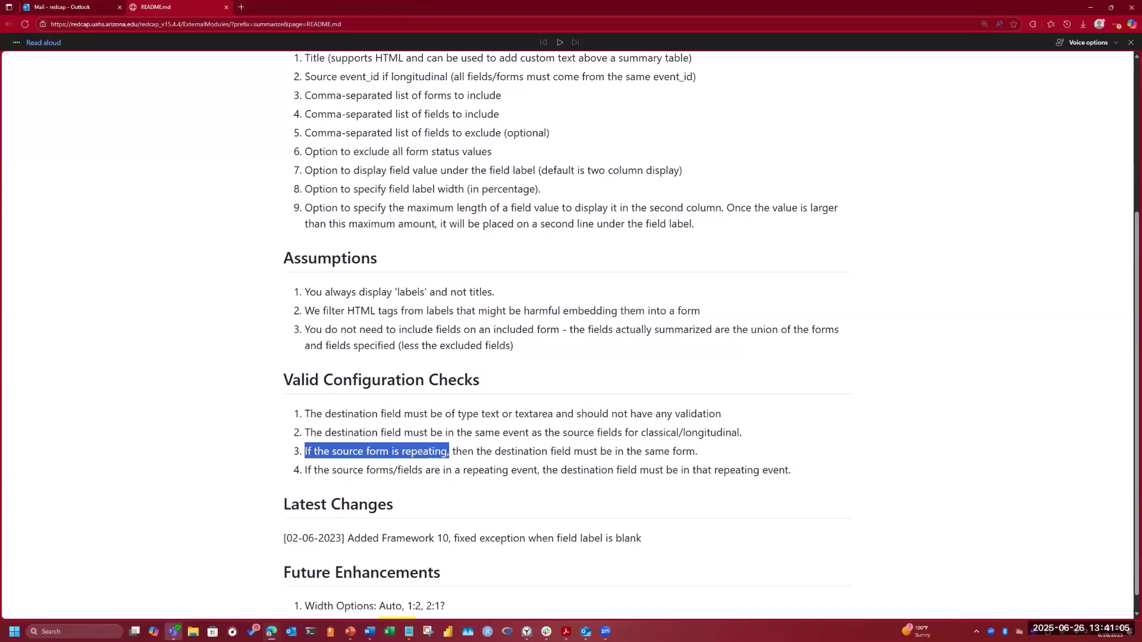
key("alt+Tab")
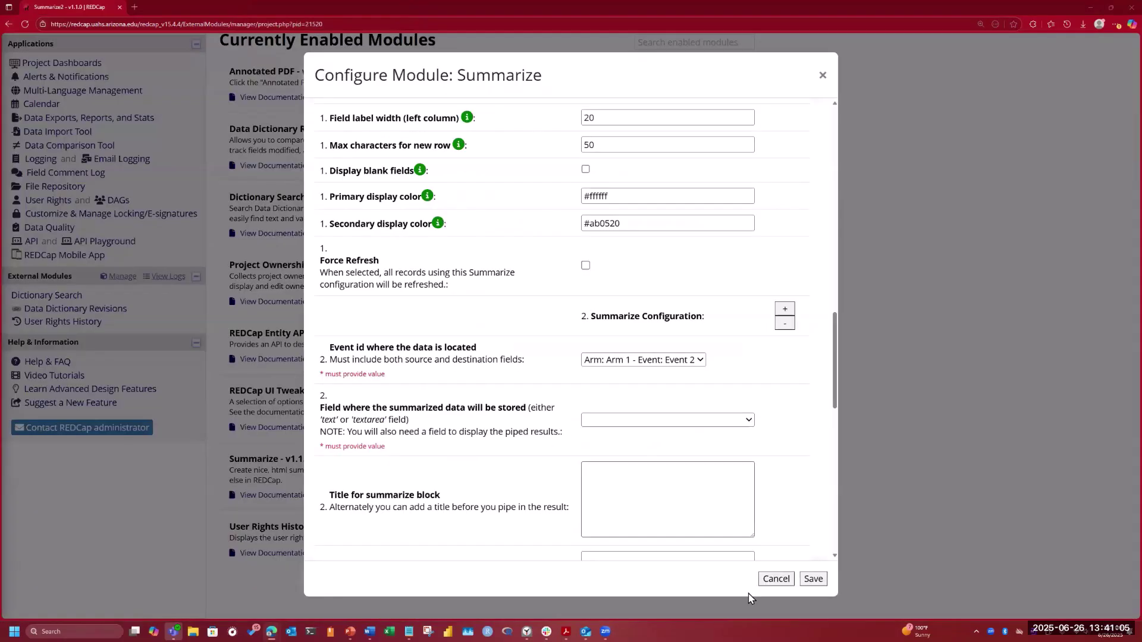
- Cancel the unsaved second Summarize configuration
left_click(775, 578)
scroll(172, 271, "up", 4)
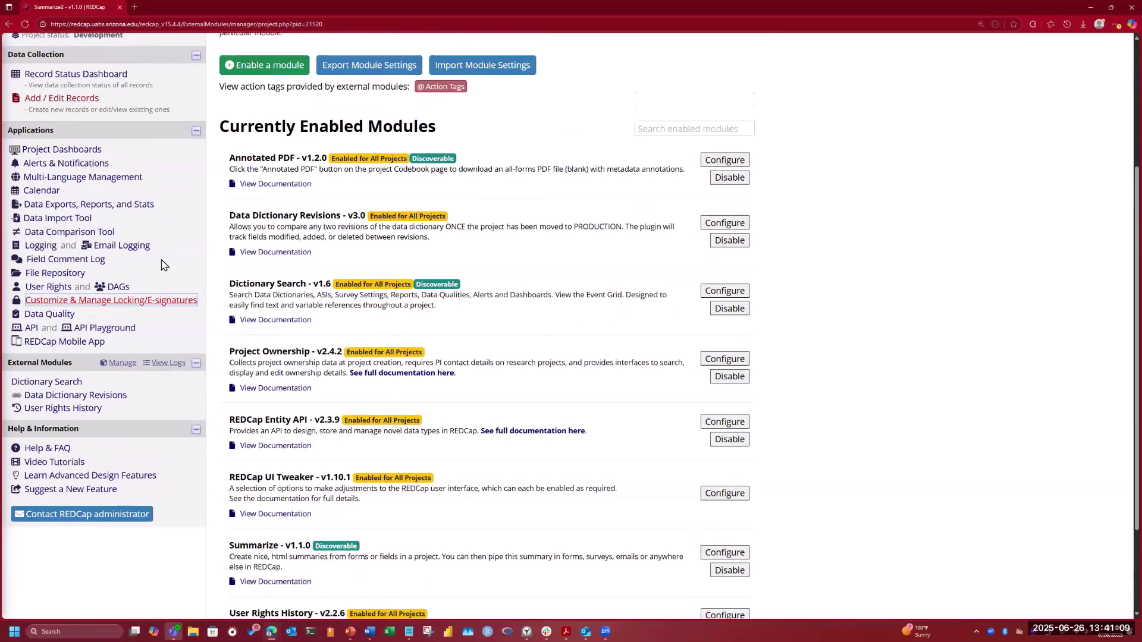
scroll(60, 196, "up", 1)
- Go via Designer and Project Setup to the instrument designations for Event 1 and Event 2
left_click(44, 219)
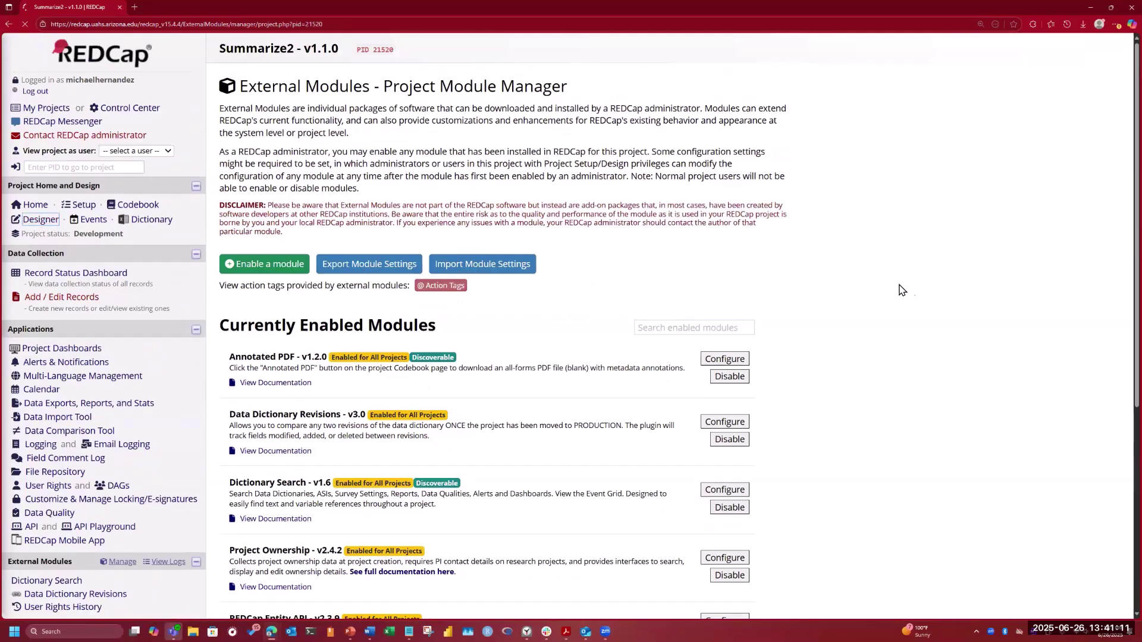
scroll(654, 363, "down", 3)
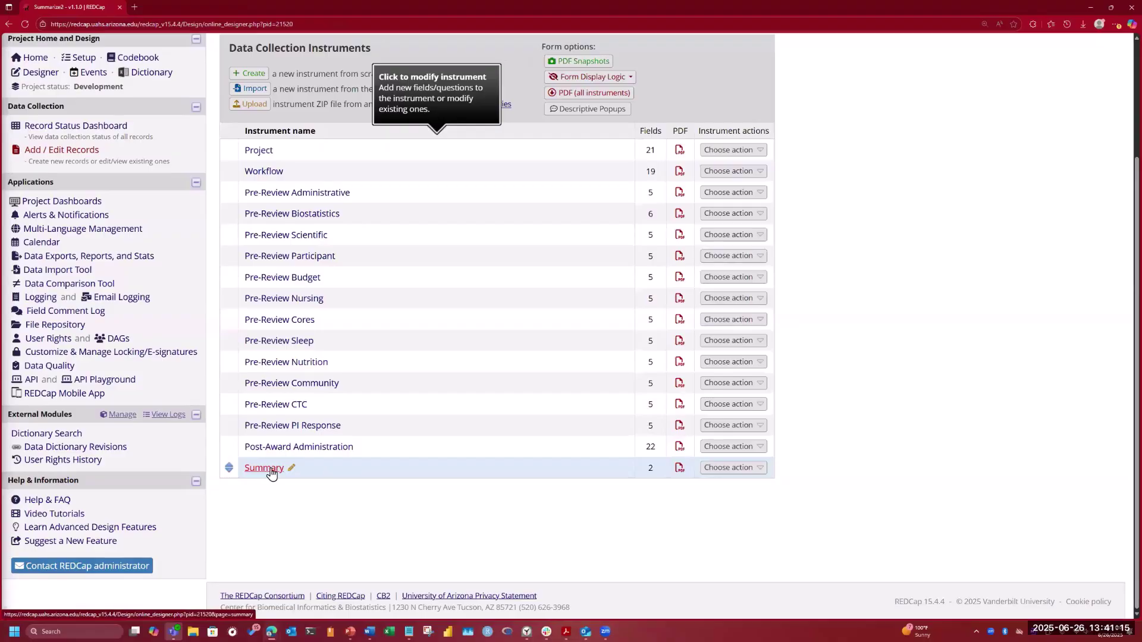
scroll(393, 415, "up", 3)
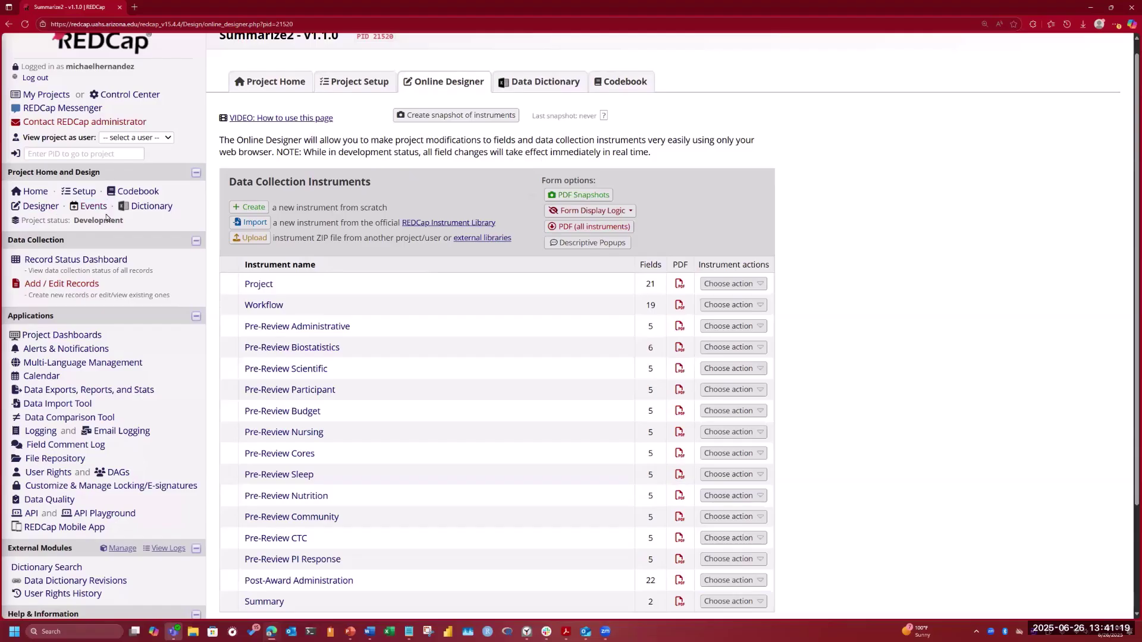
left_click(83, 191)
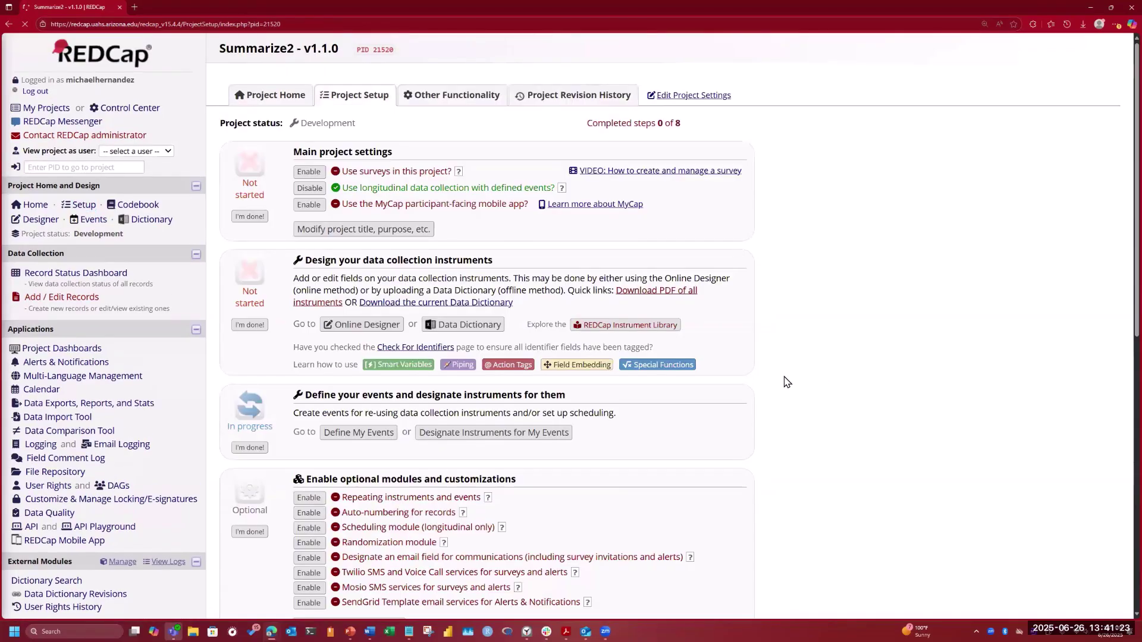
scroll(767, 393, "down", 1)
left_click(432, 388)
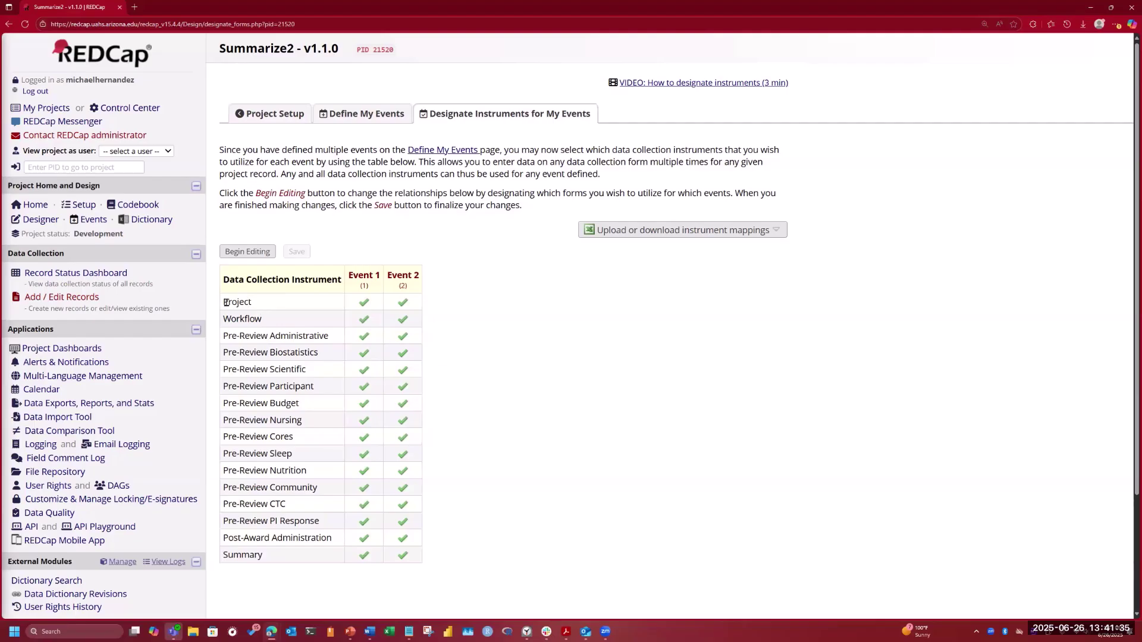
left_click_drag(228, 303, 255, 306)
- Review the Summary email alert, visit the empty Project Dashboards page, and bring the README window onto this screen
left_click(58, 368)
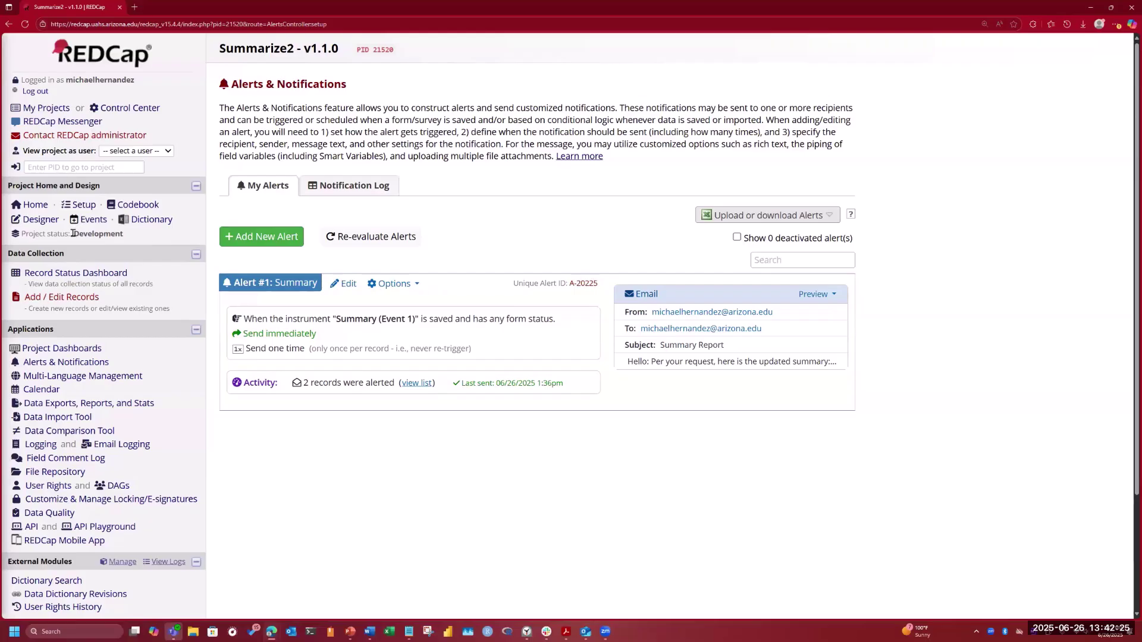
left_click(62, 297)
left_click(59, 350)
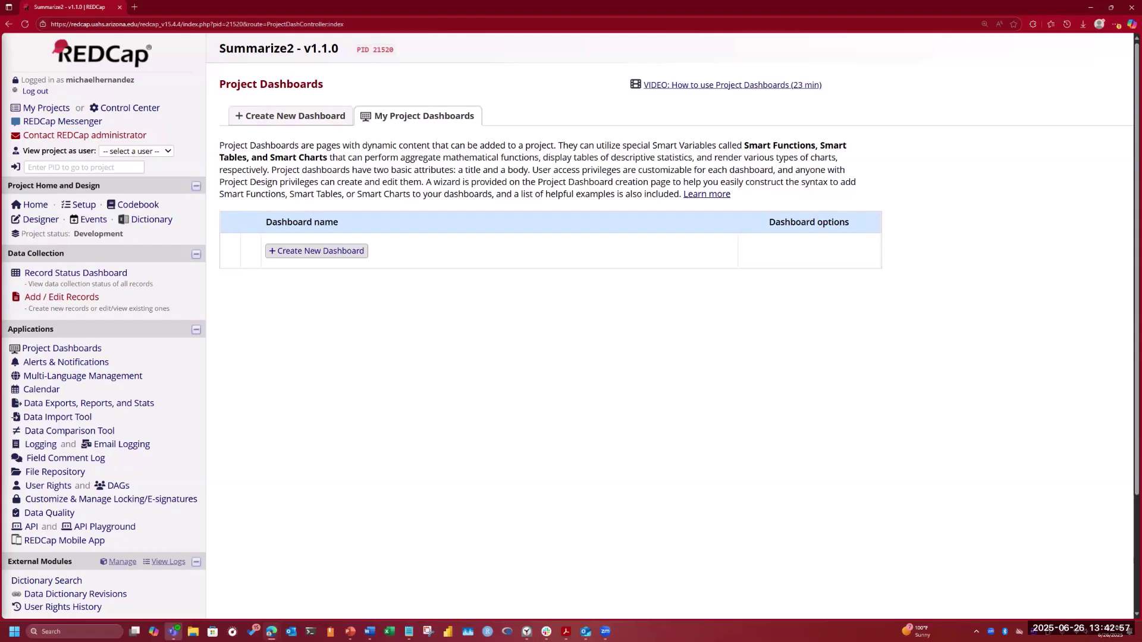
scroll(156, 523, "down", 2)
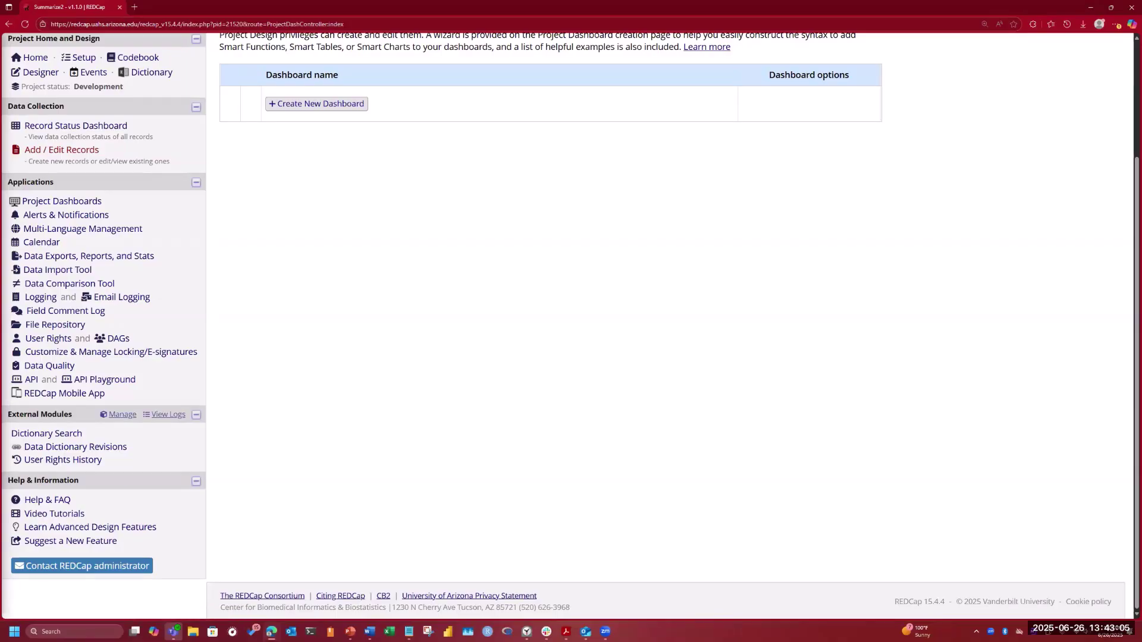
left_click_drag(709, 1, 709, 29)
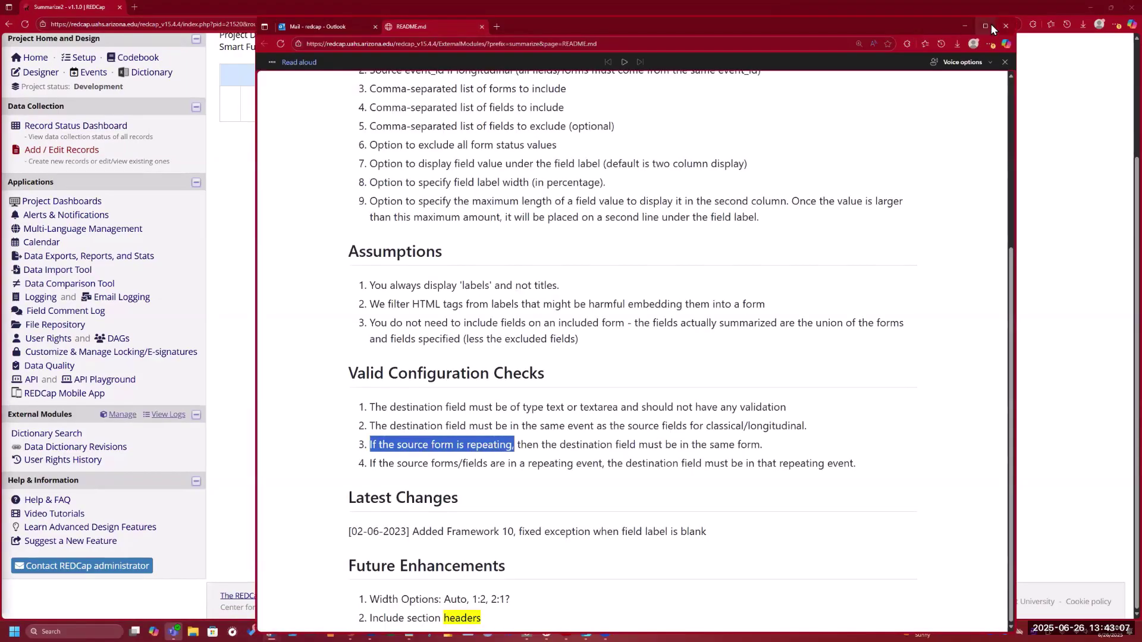
- Maximize the README, read its Options and Valid Configuration Checks, then detach it into its own window
left_click(984, 27)
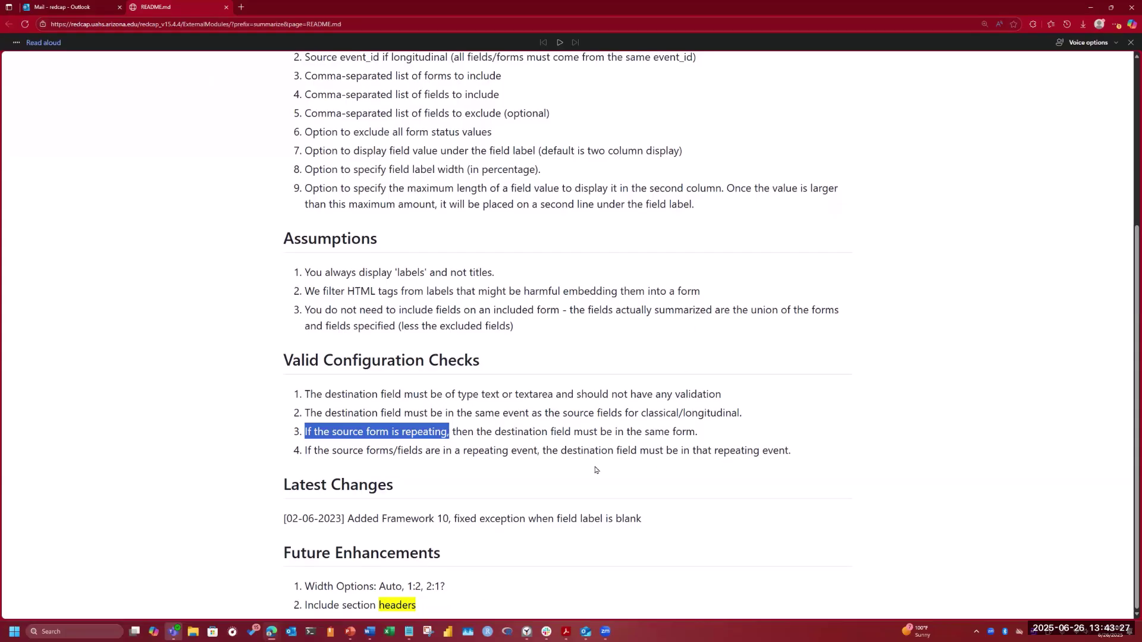
scroll(595, 469, "up", 3)
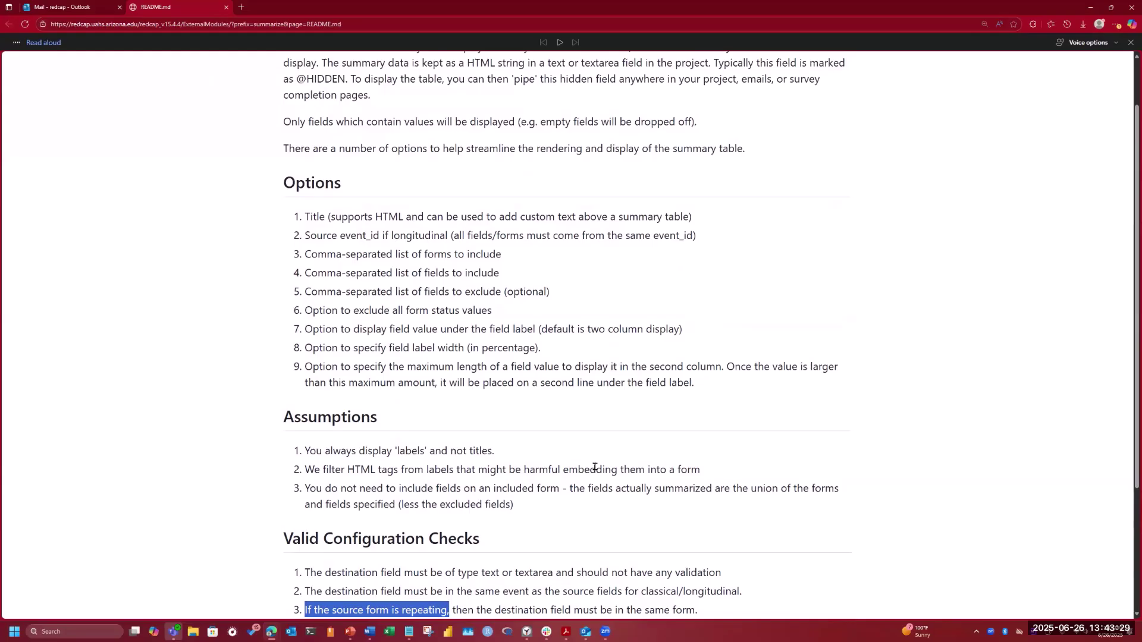
scroll(594, 468, "up", 1)
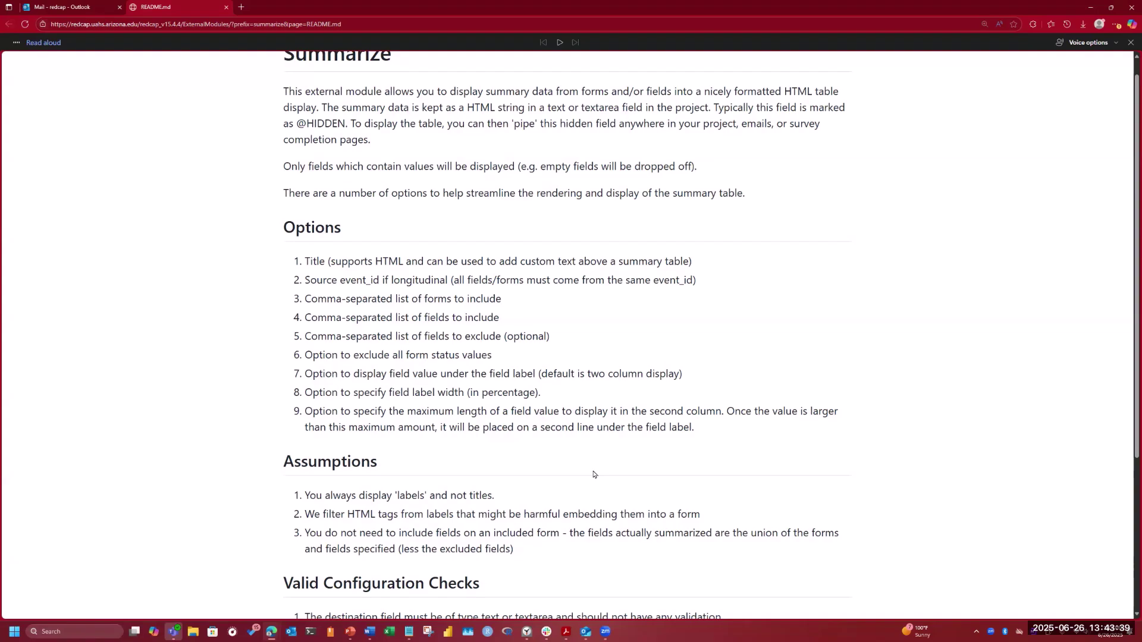
left_click_drag(193, 5, 0, 218)
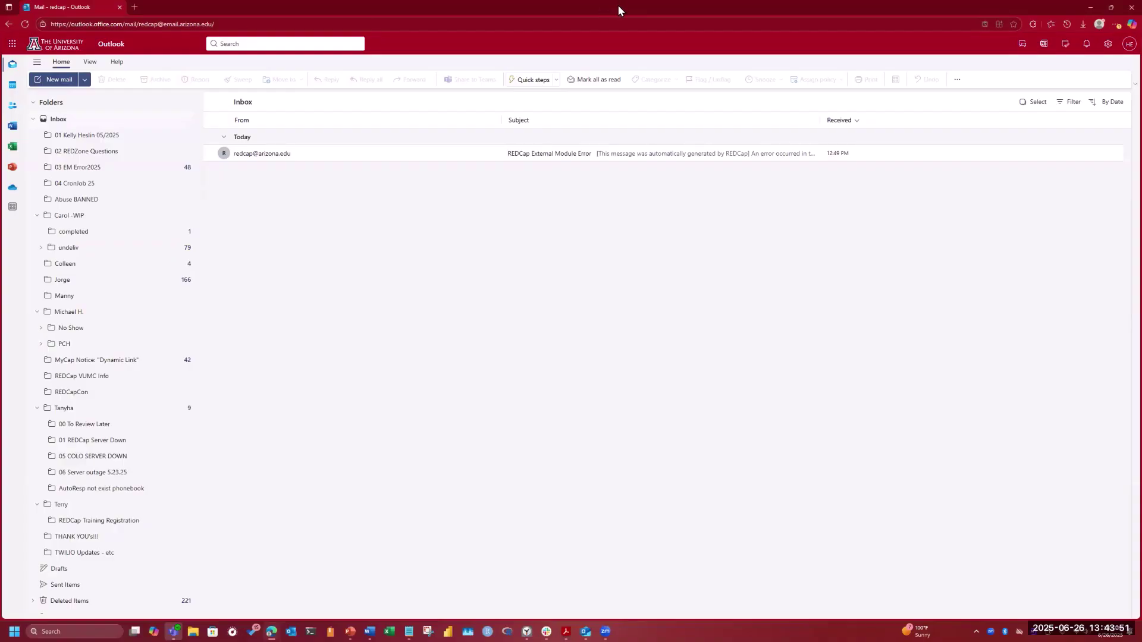
- Open the Summarize - v1.1.0 project from the REDCap REDZone folder and go to Add / Edit Records
left_click_drag(618, 10, 0, 11)
scroll(443, 359, "up", 3)
left_click(48, 111)
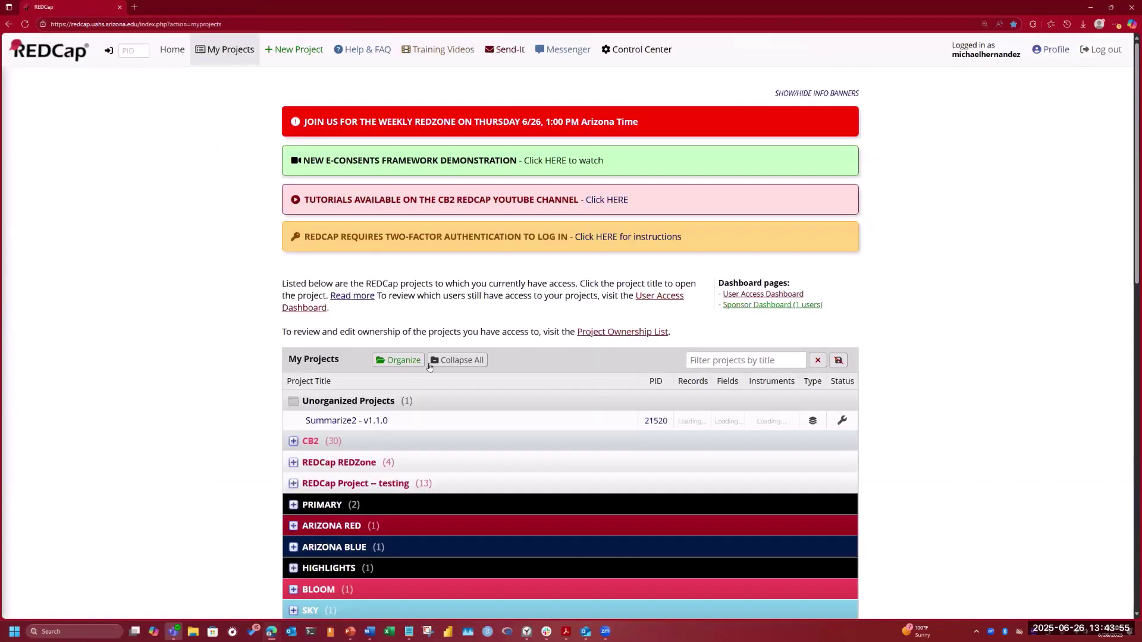
scroll(471, 441, "down", 3)
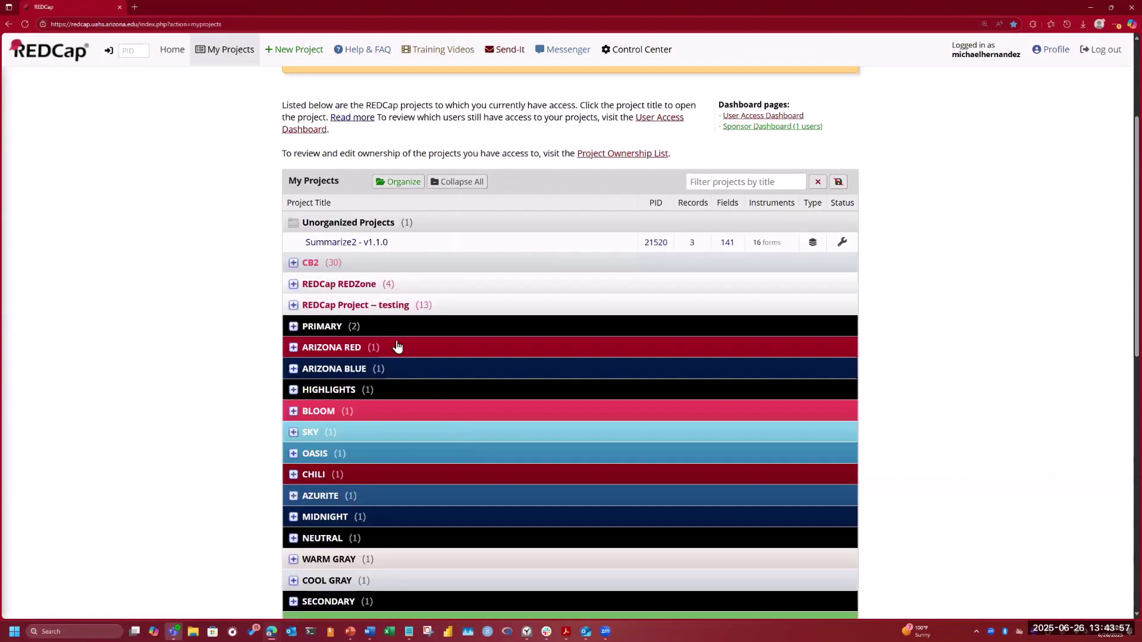
left_click(295, 285)
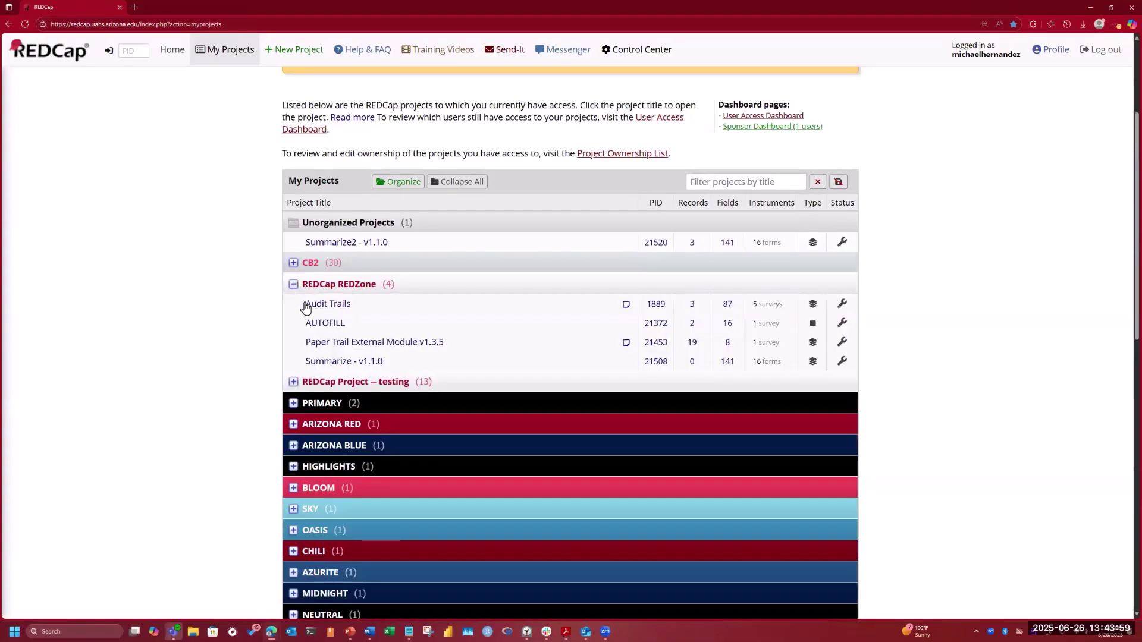
left_click(340, 362)
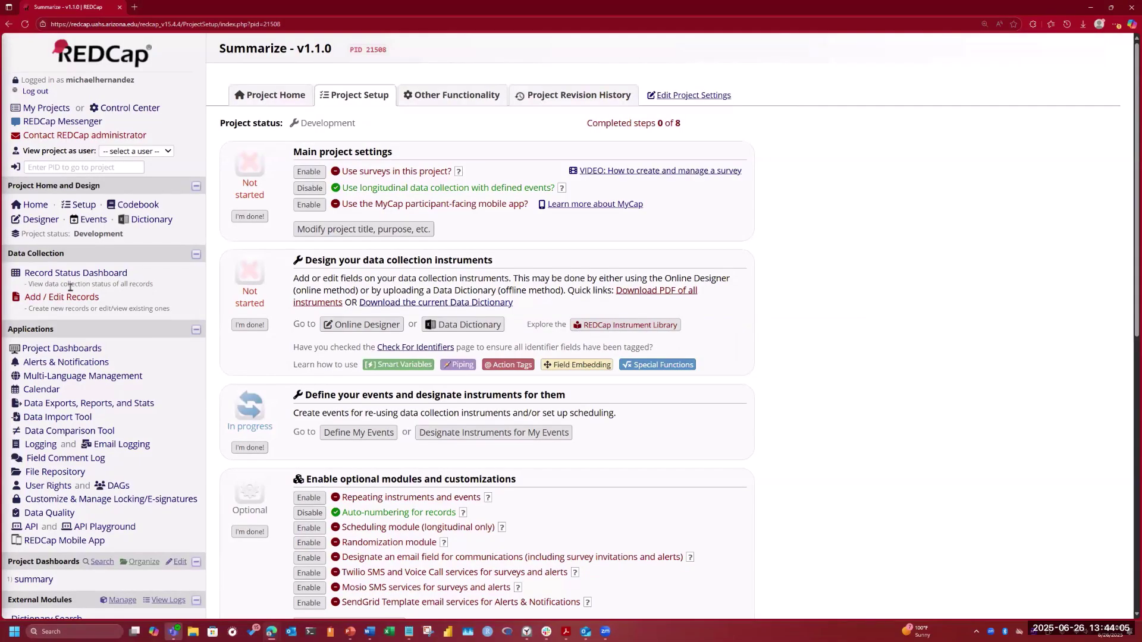
left_click(54, 301)
left_click(77, 275)
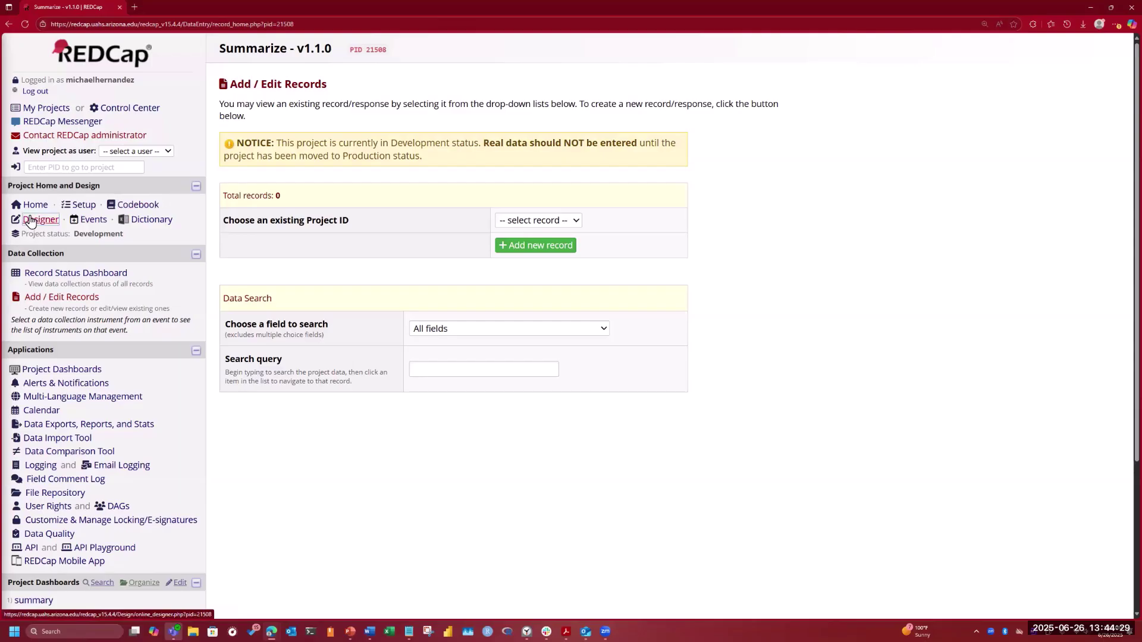
- Open the Summarize project's empty Record Status Dashboard and restore the browser window to a smaller size
left_click(59, 273)
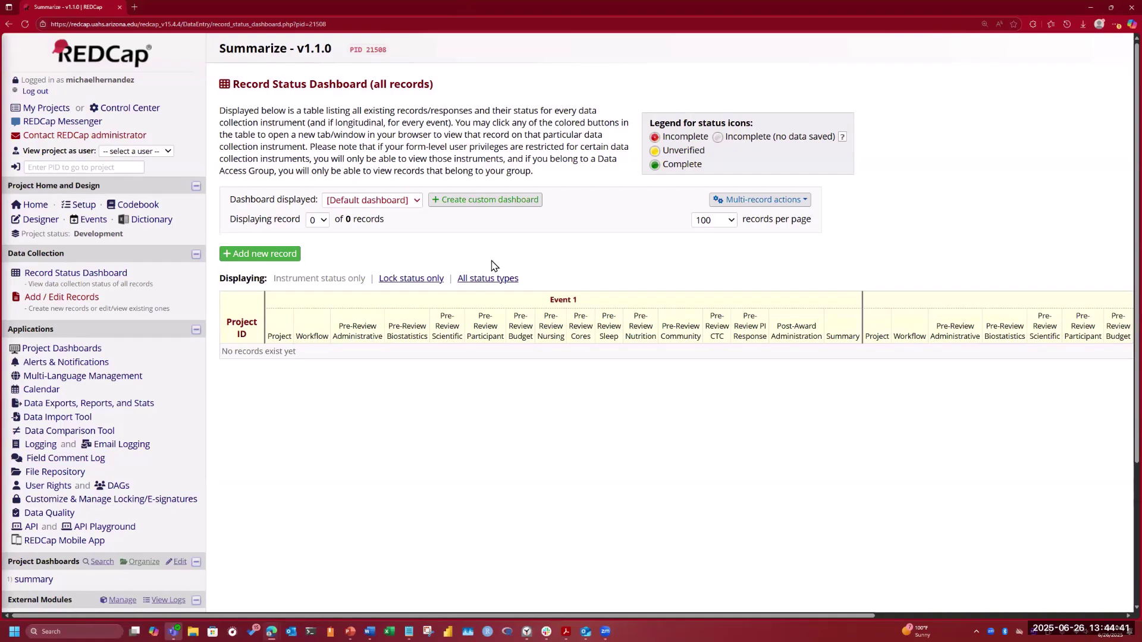
left_click_drag(460, 10, 581, 266)
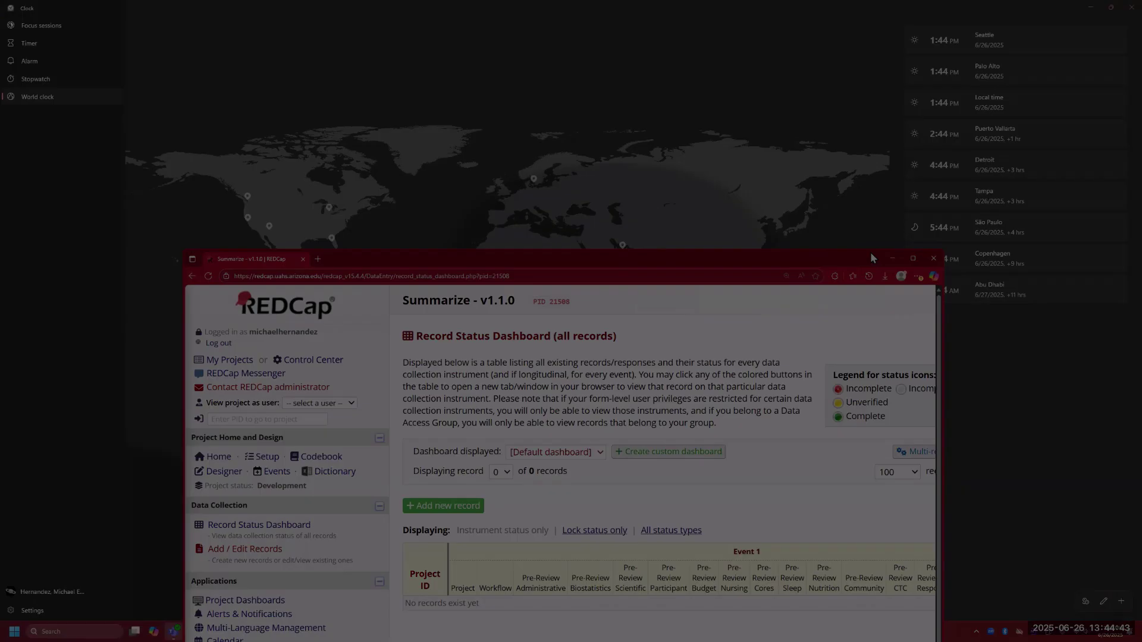